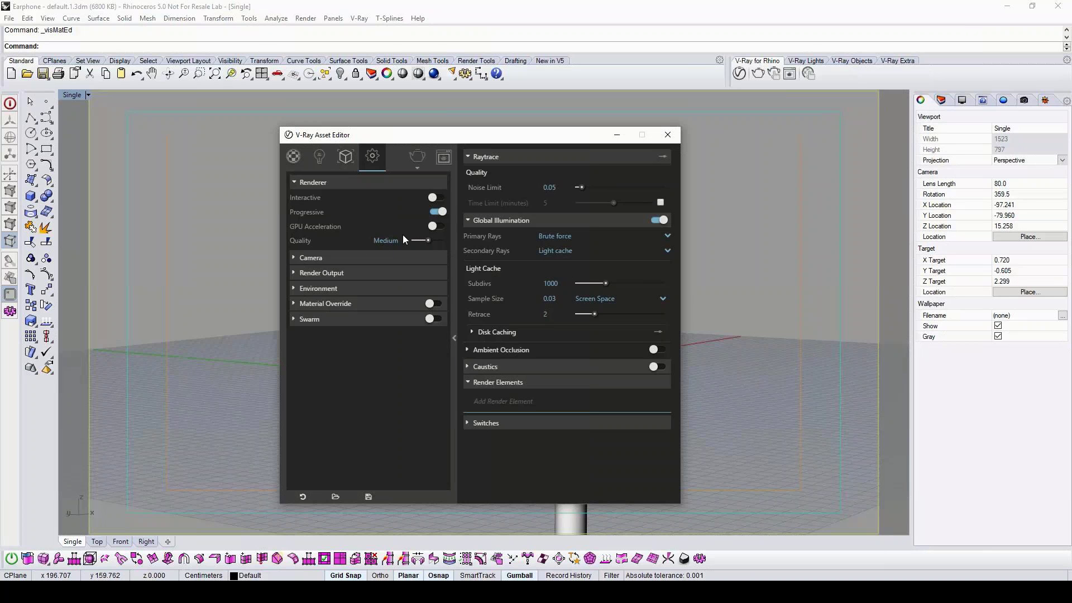
Enable interactive rendering and set the render output aspect ratio to 1:1 - Square
mouse_move(519, 202)
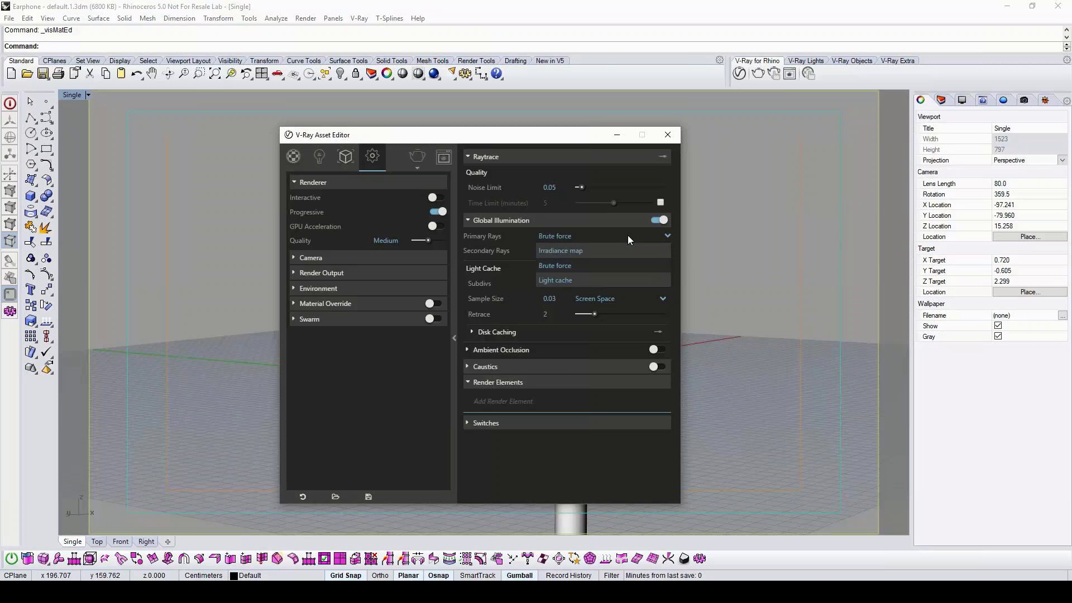
left_click(456, 266)
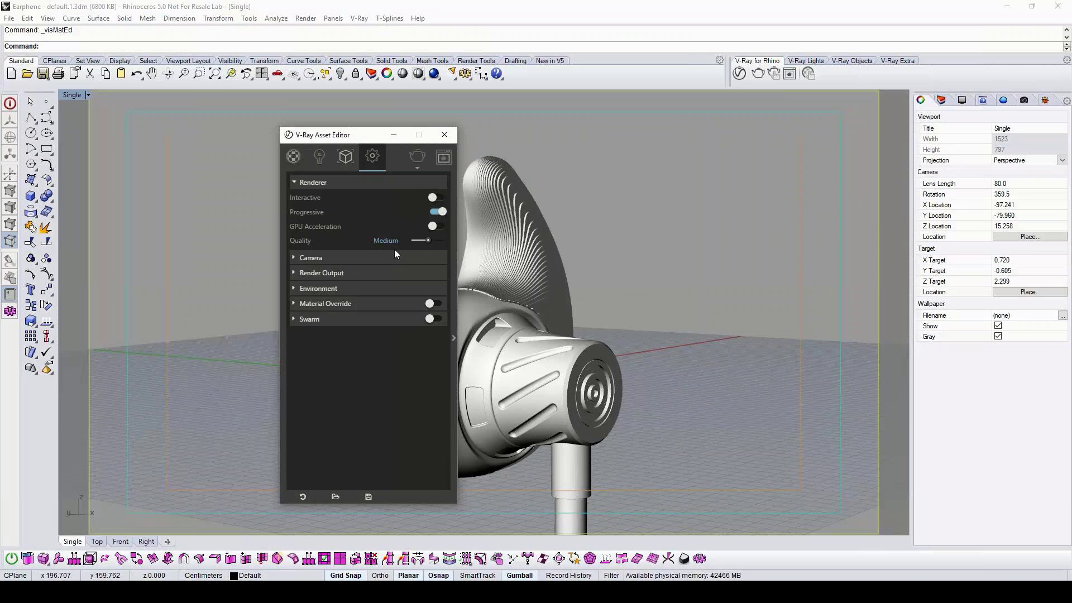
left_click(438, 198)
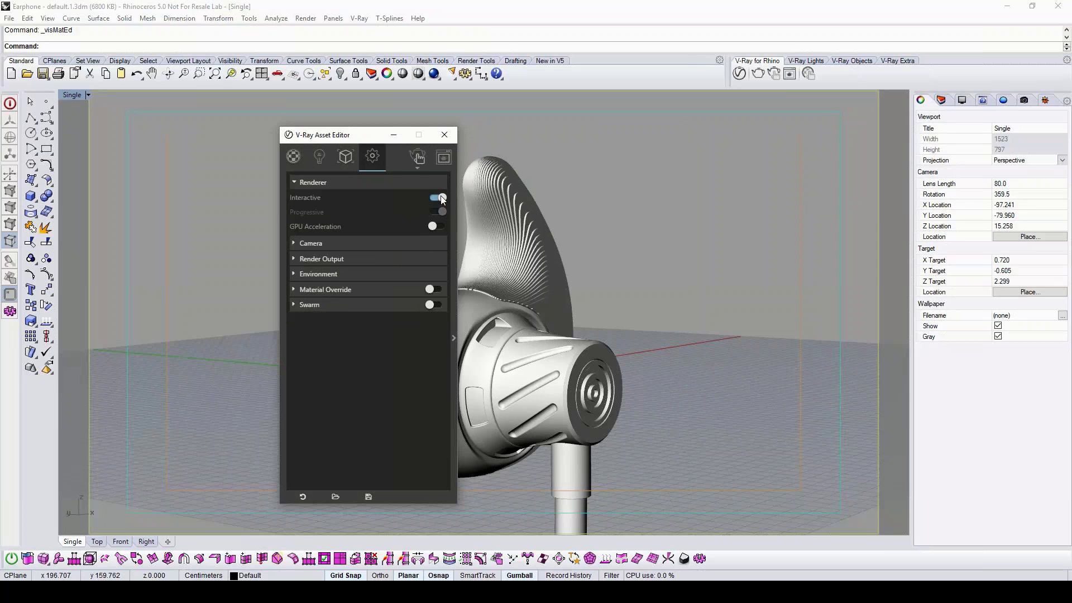
left_click(337, 258)
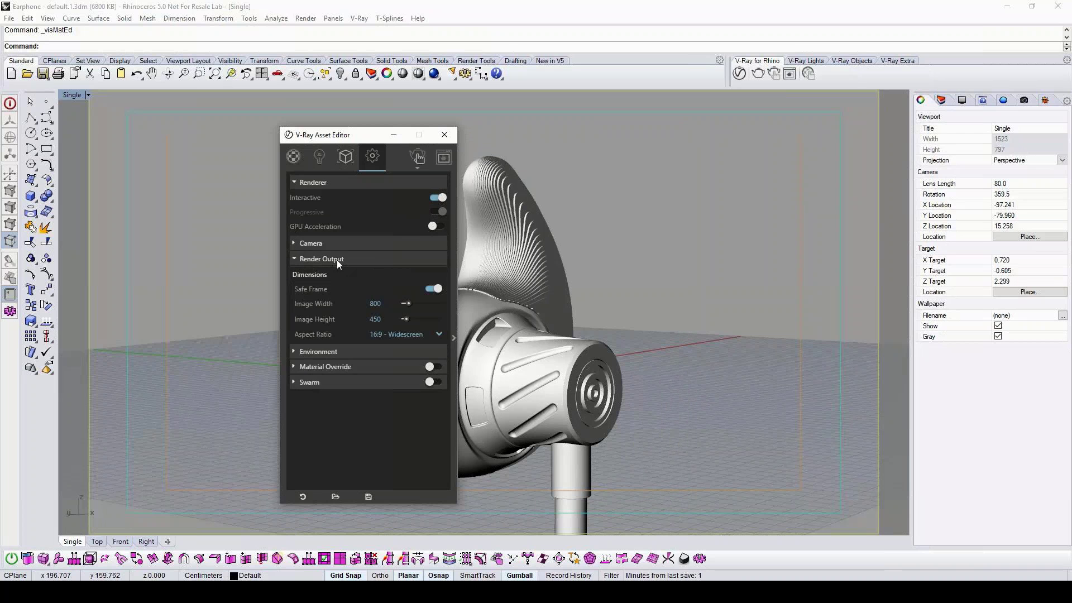
left_click(394, 337)
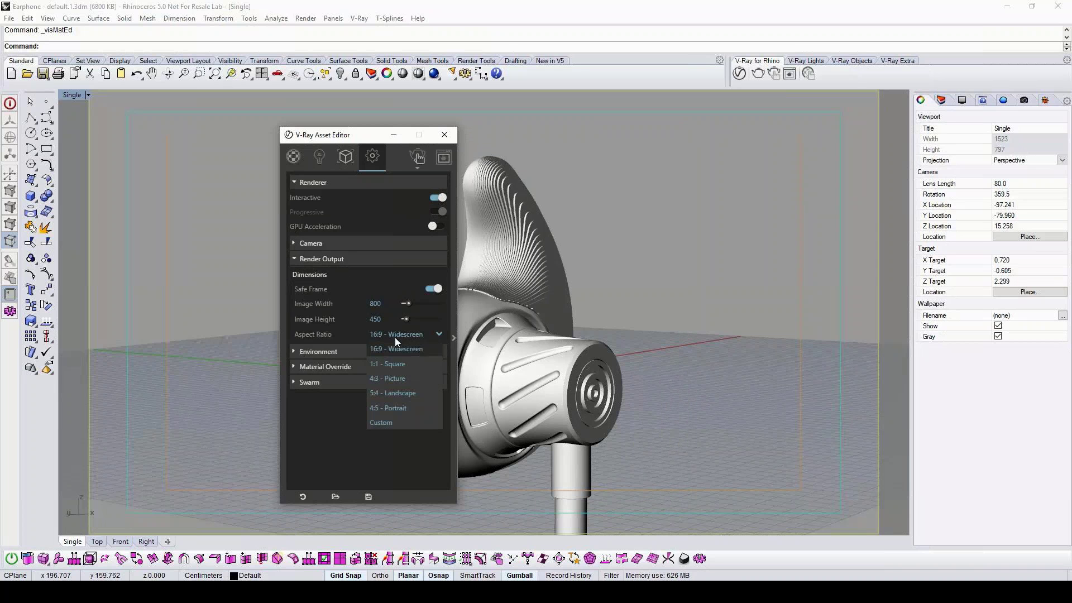
left_click(393, 363)
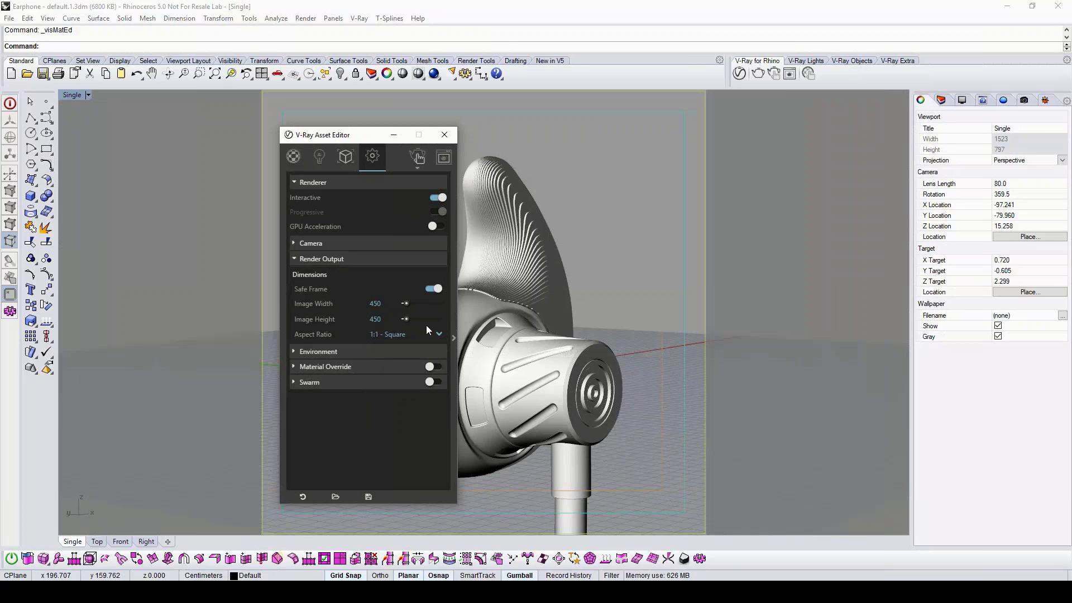
Start the interactive render, place the frame buffer clear of the model and orbit the earphone to preview it from another angle
left_click(418, 155)
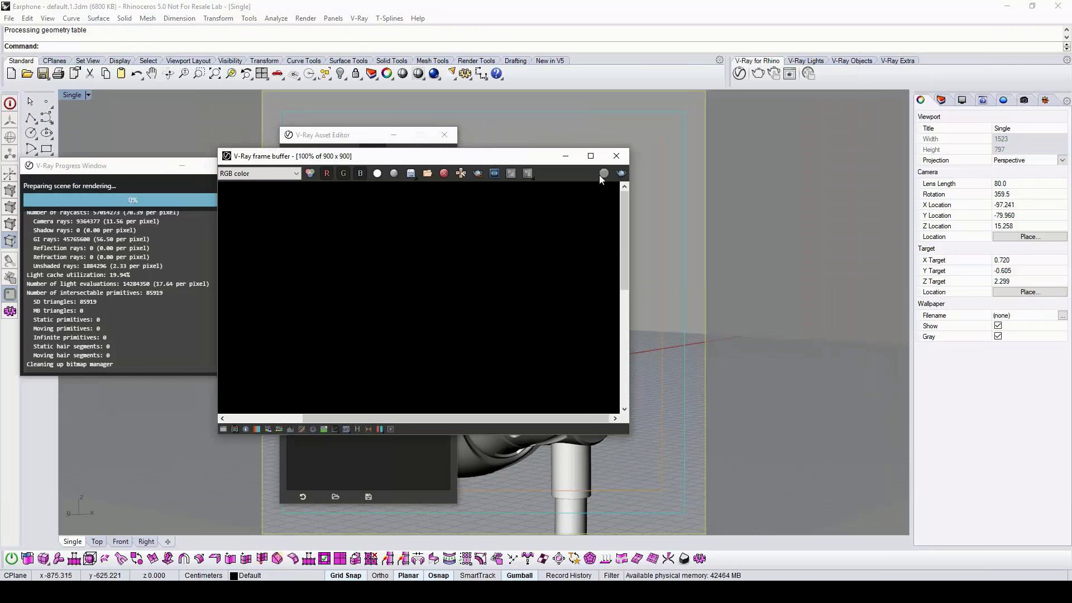
left_click_drag(447, 155, 887, 79)
right_click_drag(608, 198, 537, 235)
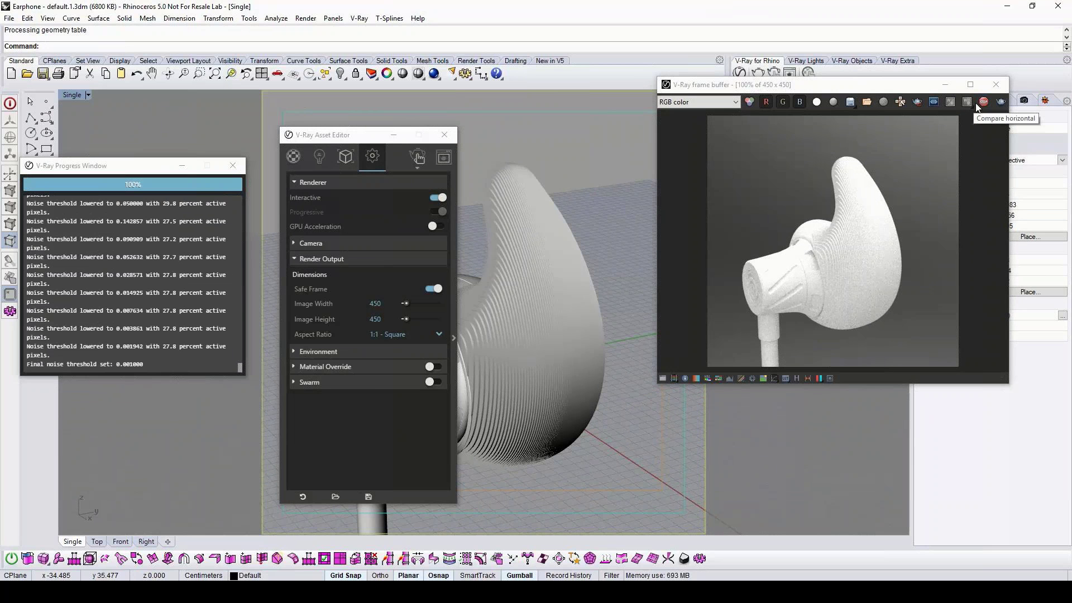
Turn on GPU acceleration, restart the interactive render and preview the earphone from several angles
left_click(437, 226)
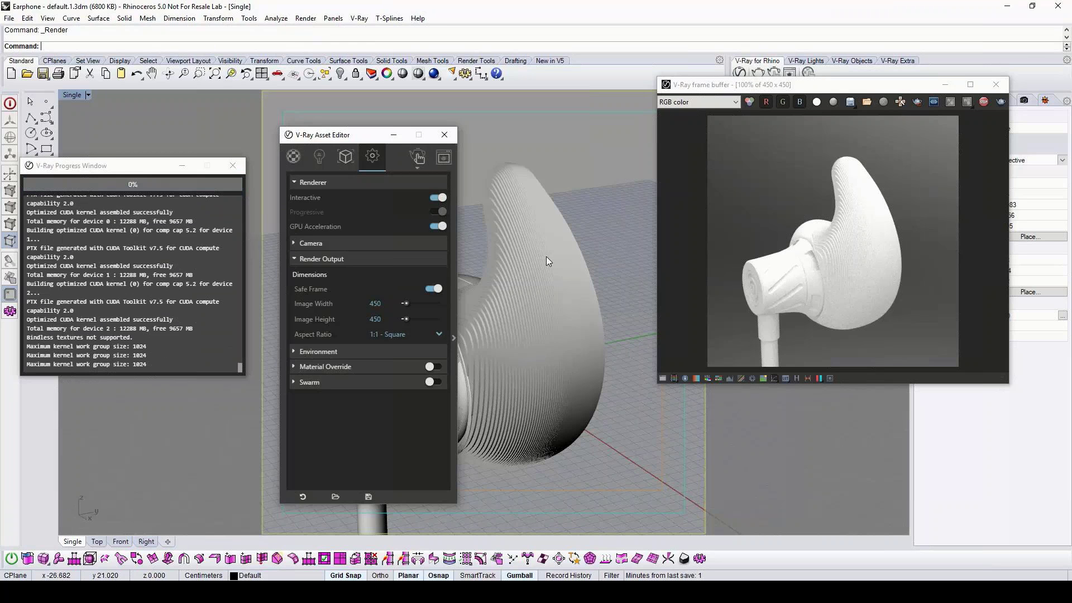
right_click_drag(547, 261, 581, 264)
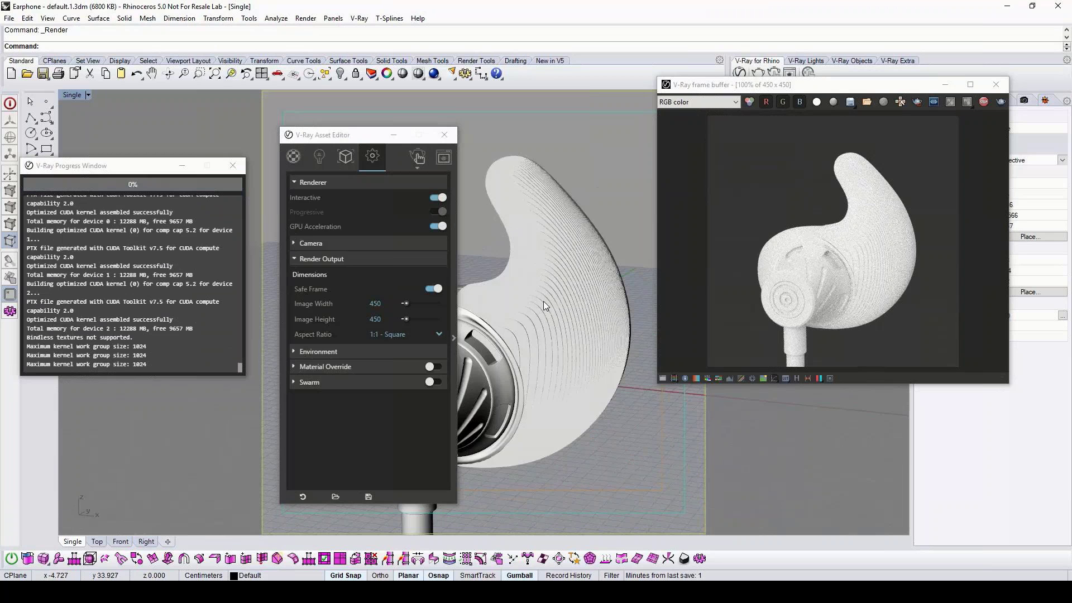
right_click_drag(545, 305, 555, 351)
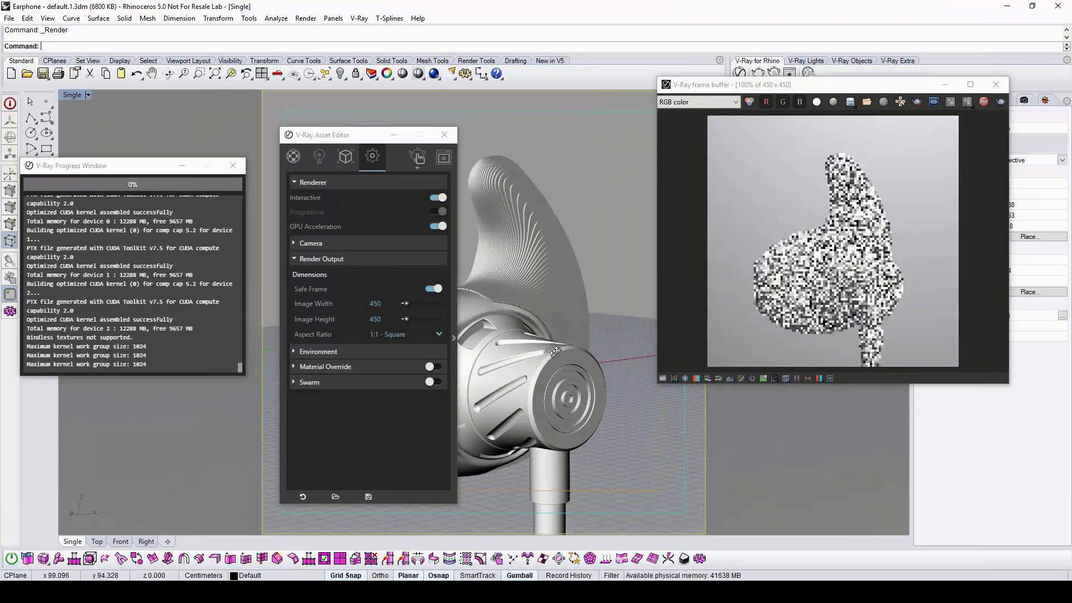
Restore the saved view named Single and stop the interactive render
left_click(89, 96)
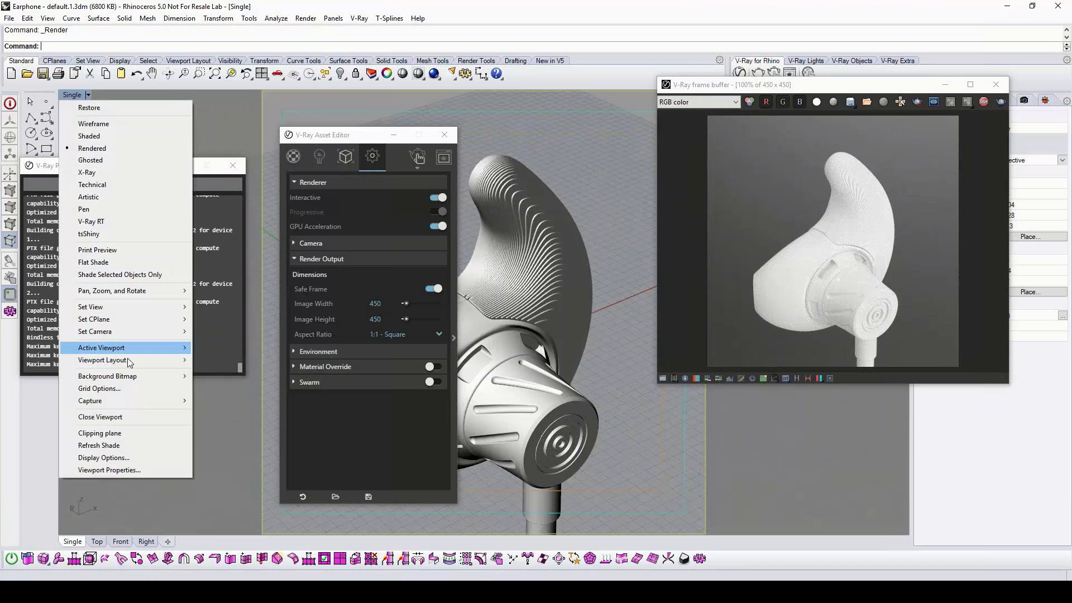
mouse_move(111, 308)
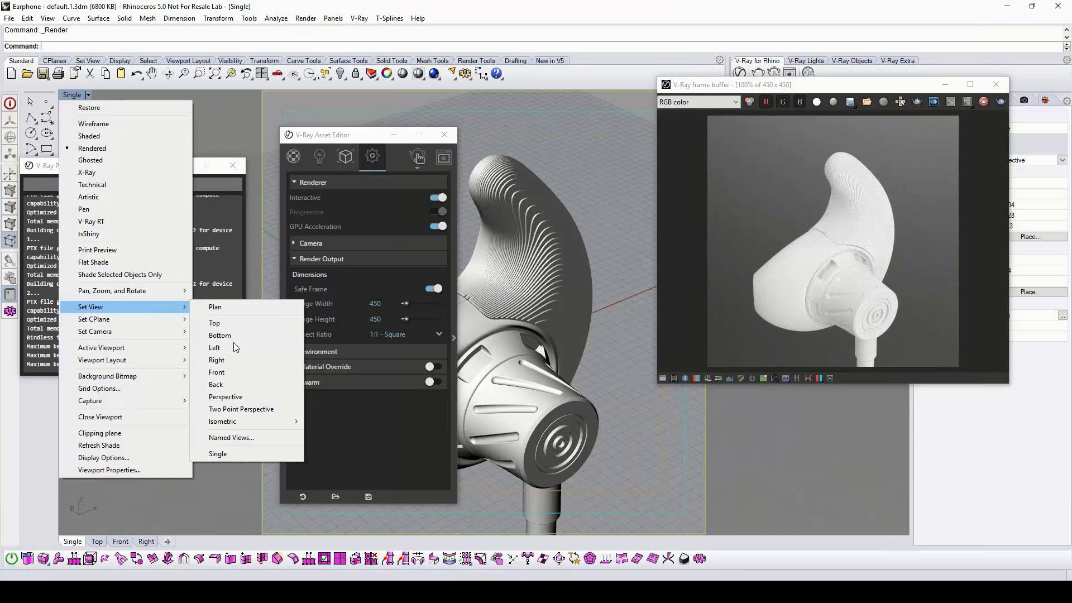
left_click(227, 454)
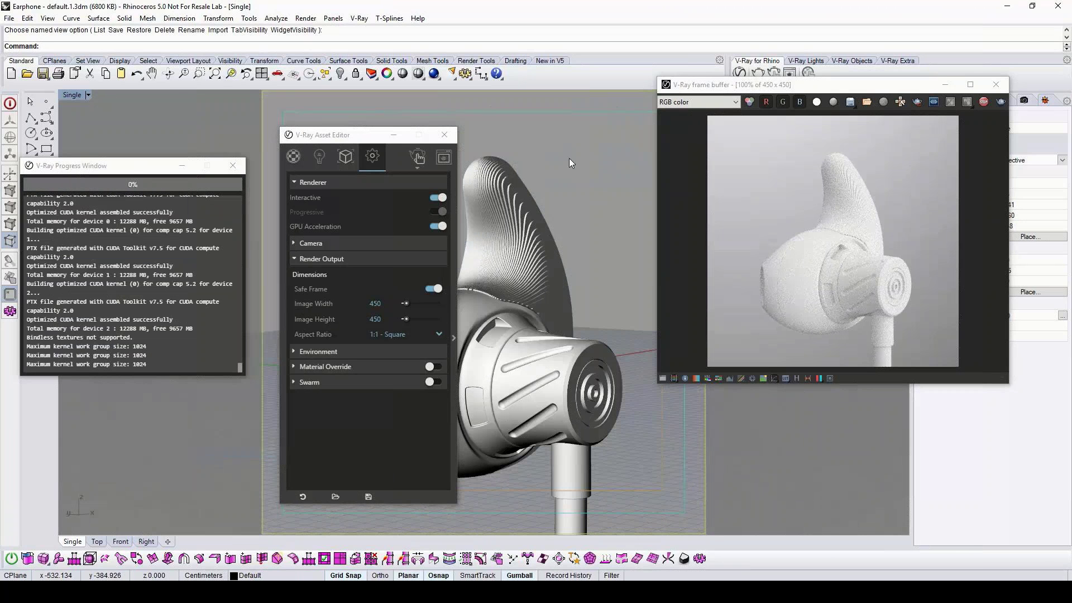
left_click(984, 104)
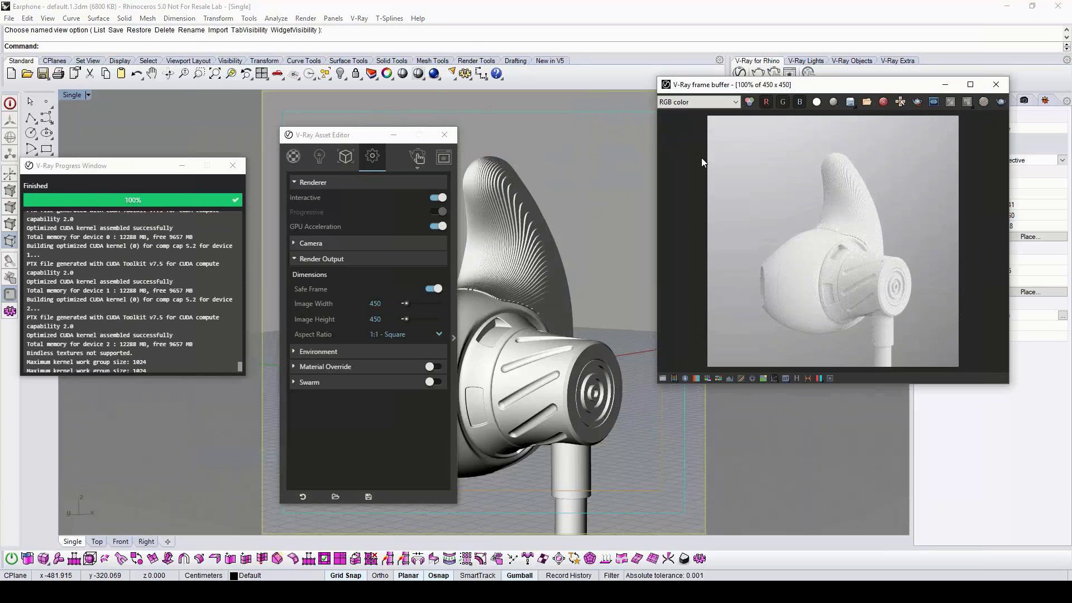
Turn off interactive and progressive rendering, set the quality to High and the image width to 900
left_click(438, 198)
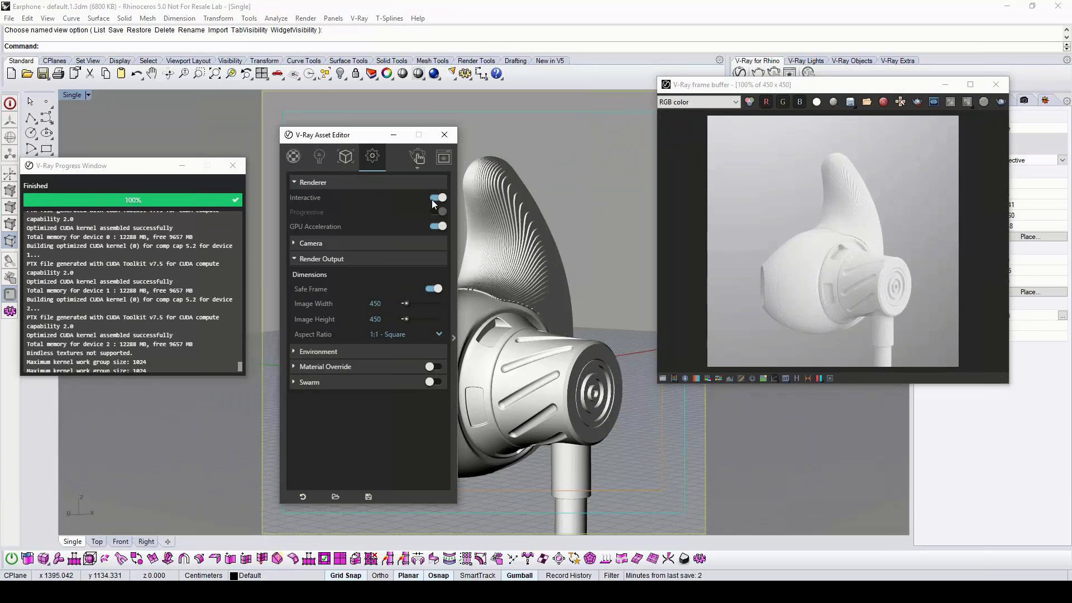
left_click_drag(428, 247, 437, 246)
left_click(438, 211)
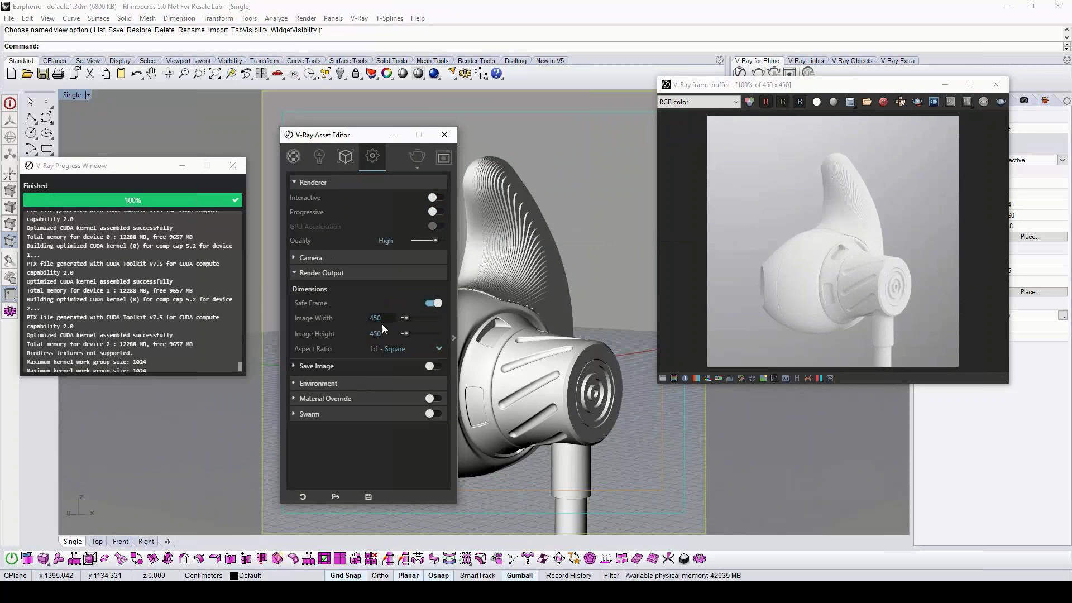
left_click_drag(389, 320, 343, 316)
type("900")
key("Return")
Enable Swarm distributed rendering and set its goal to 16% of available resources
left_click(307, 417)
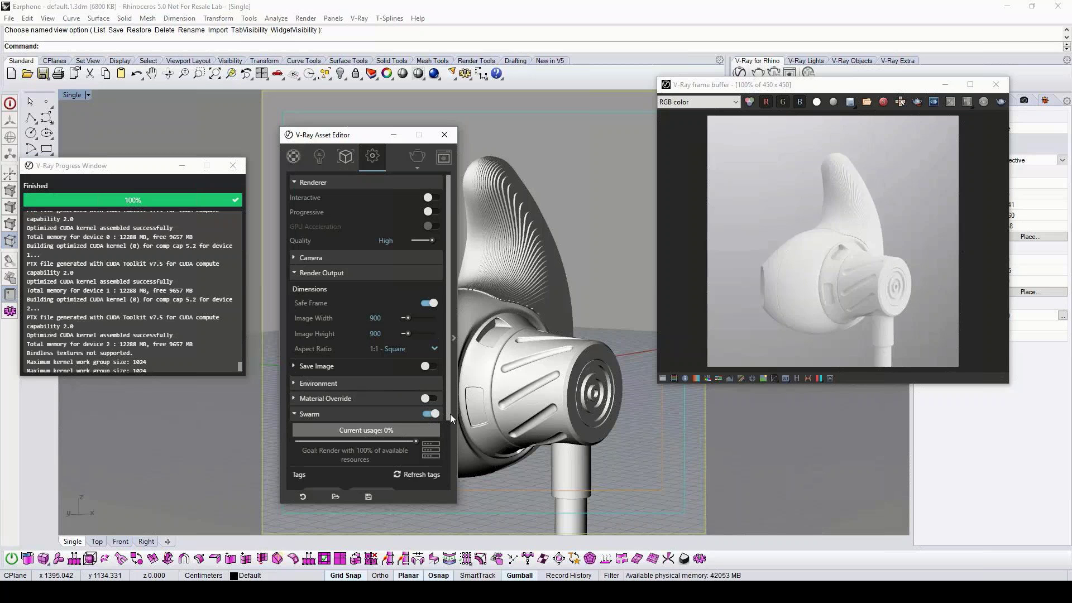
scroll(450, 414, "down", 2)
left_click_drag(415, 378, 333, 379)
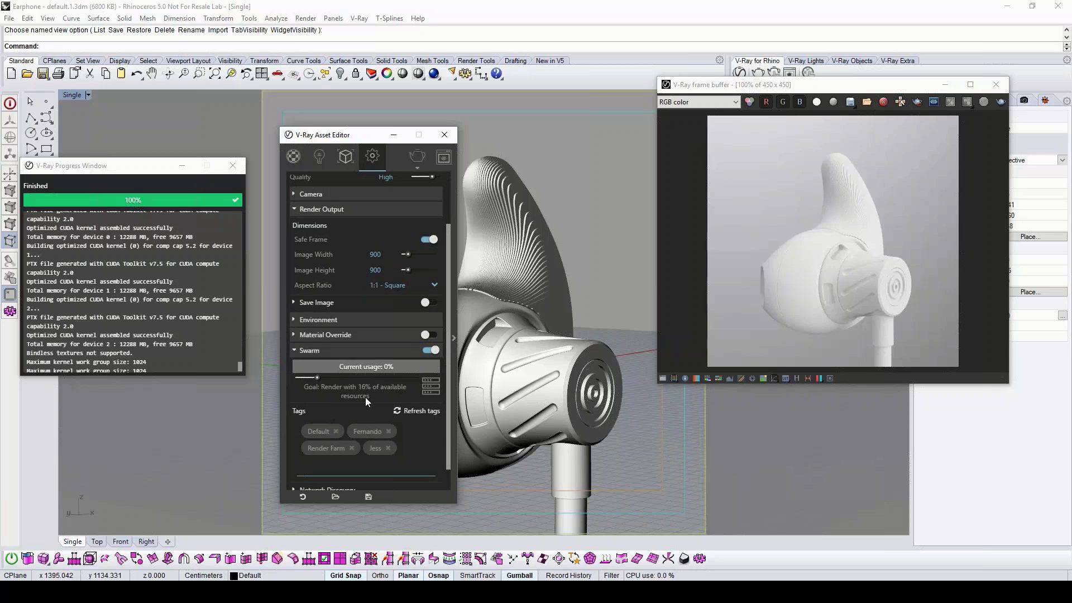
Render the earphone with Swarm, bring the frame buffer fully into view and raise the Swarm resource goal to near its maximum
left_click(417, 157)
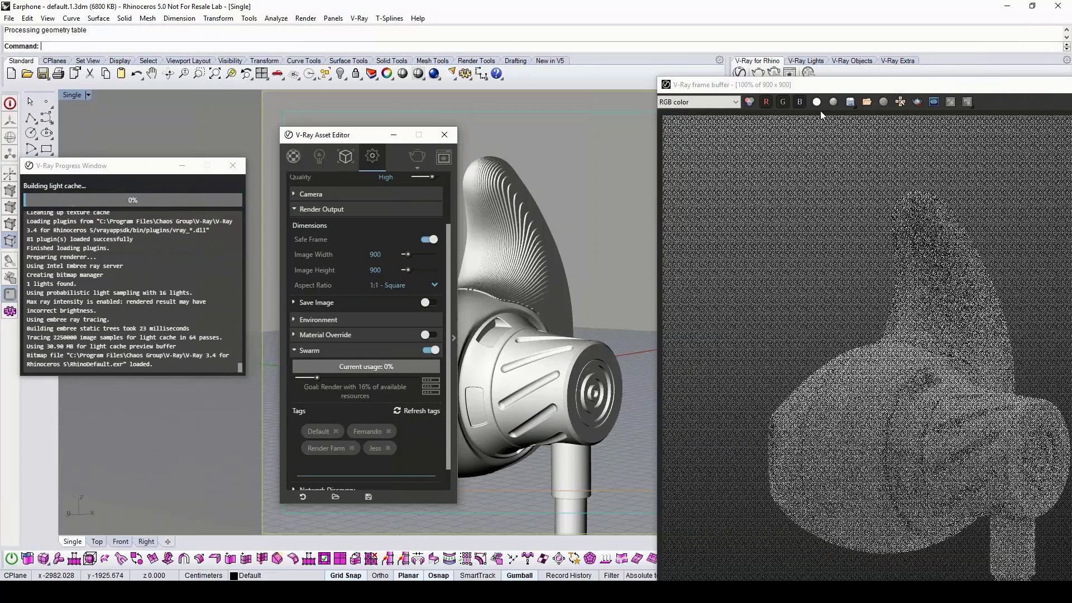
left_click_drag(850, 85, 683, 53)
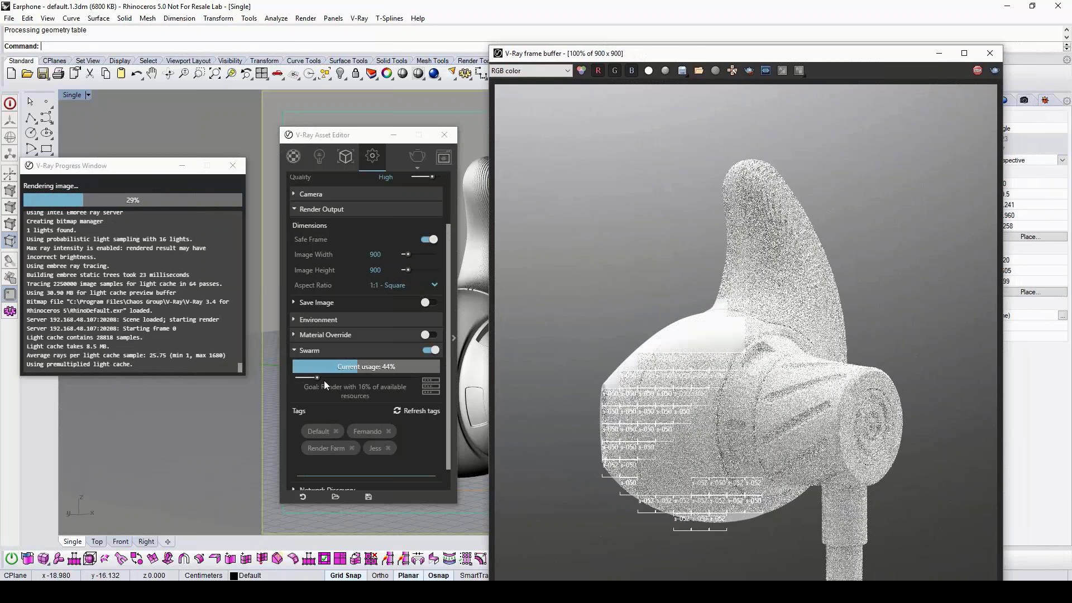
left_click_drag(316, 378, 415, 377)
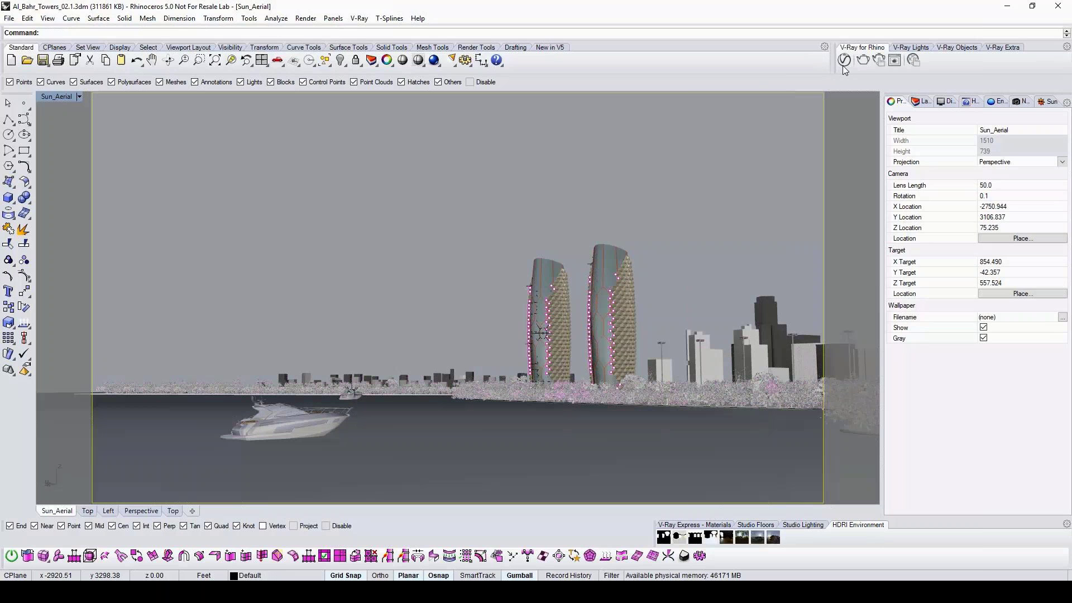
In the Al_Bahr_Towers scene, start an interactive render of the Sun_Aerial view and turn on the Rhino document sun
left_click(845, 59)
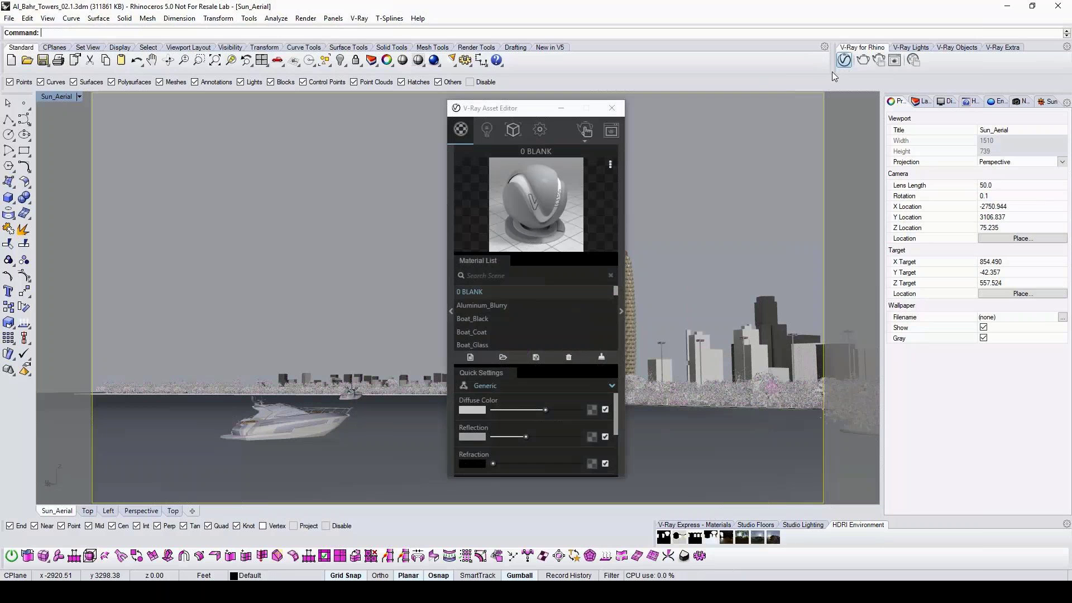
left_click(540, 130)
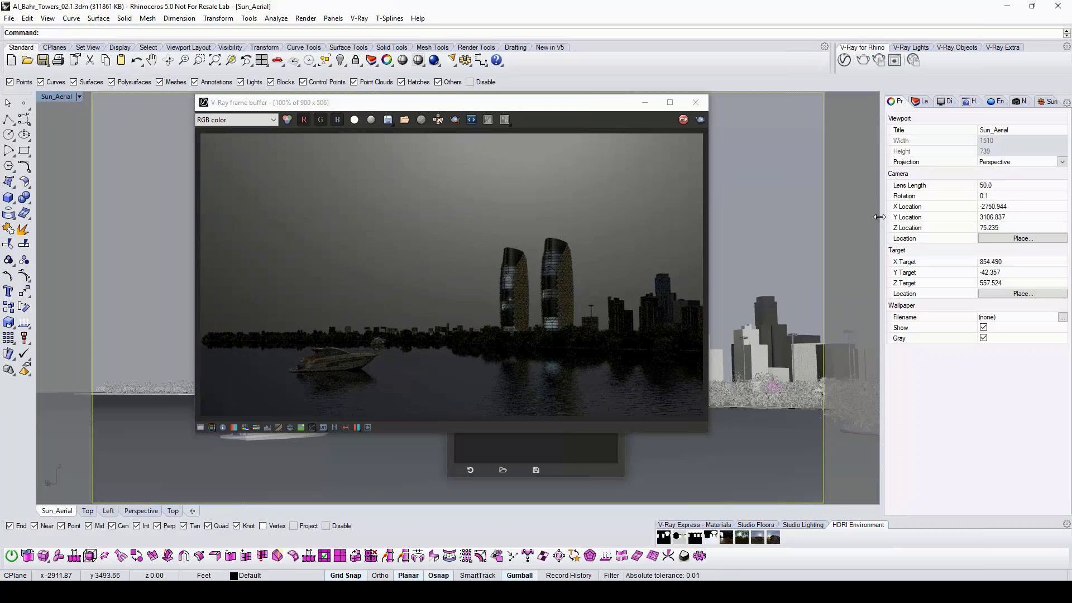
left_click(1048, 106)
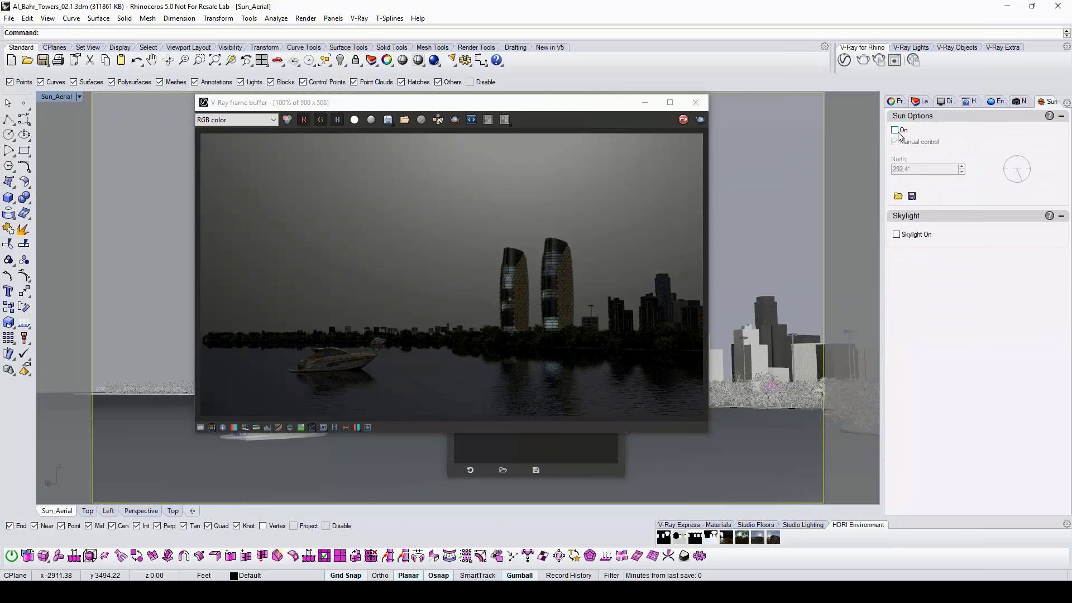
left_click(896, 130)
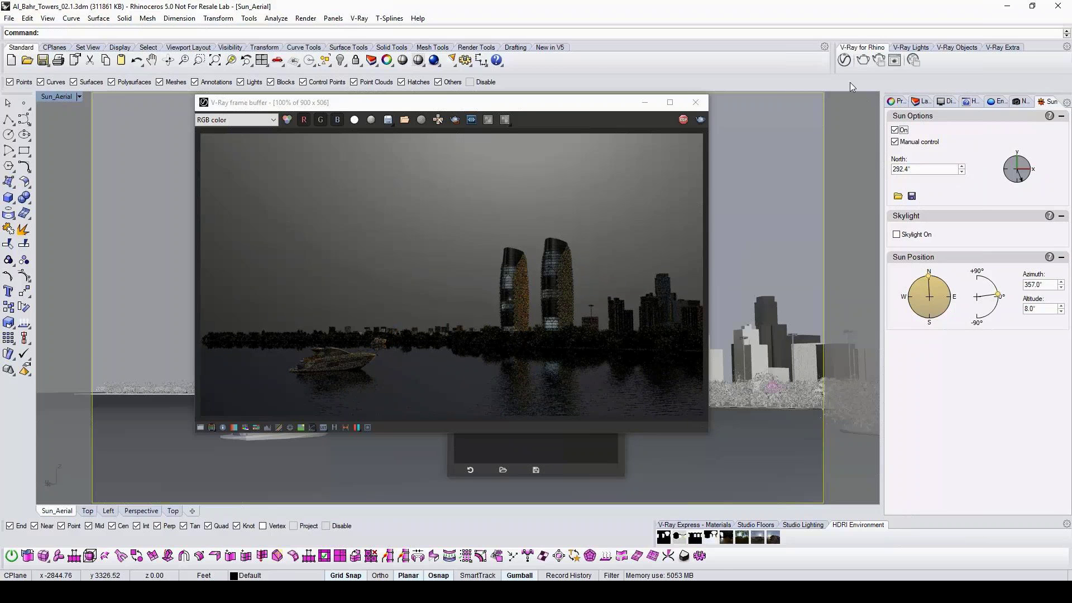
Replace the bitmap in the environment background with a Sky texture, keeping the frame buffer and asset editor both accessible
left_click_drag(536, 104, 726, 106)
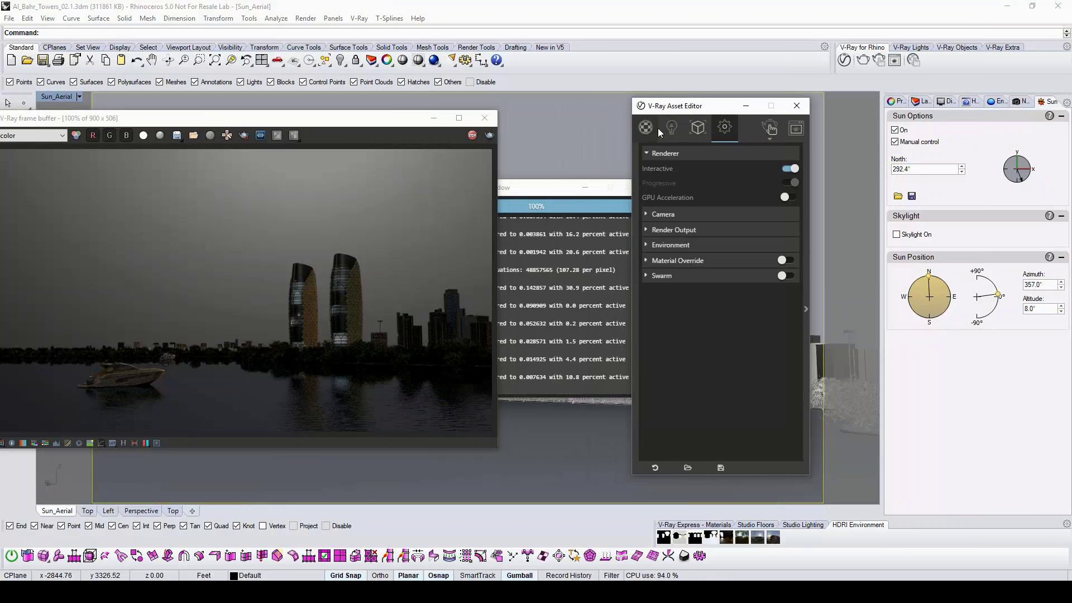
left_click(648, 244)
left_click(780, 262)
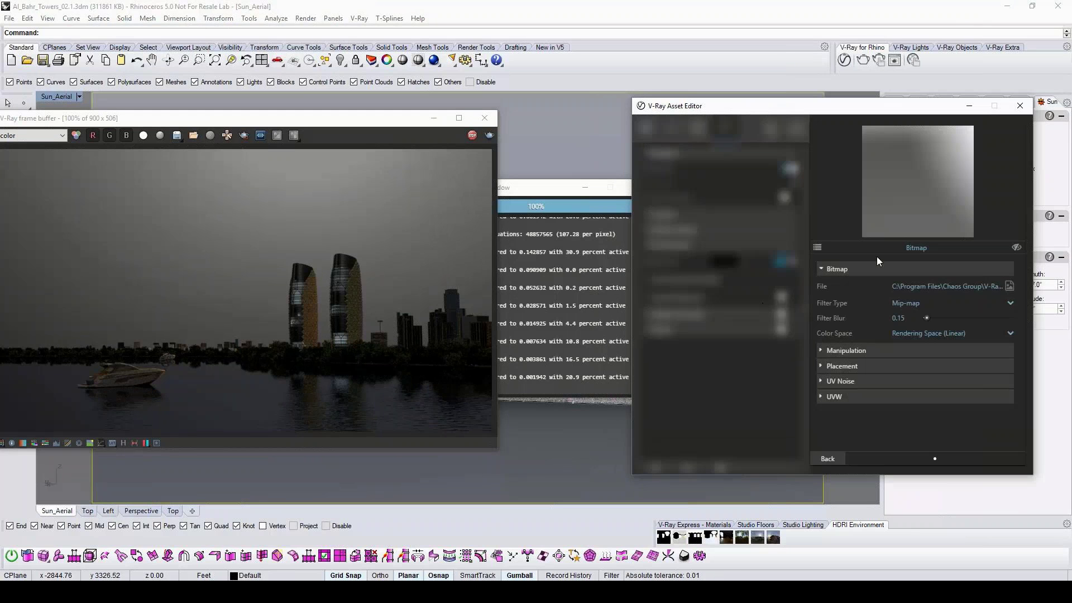
left_click(817, 248)
scroll(726, 357, "down", 5)
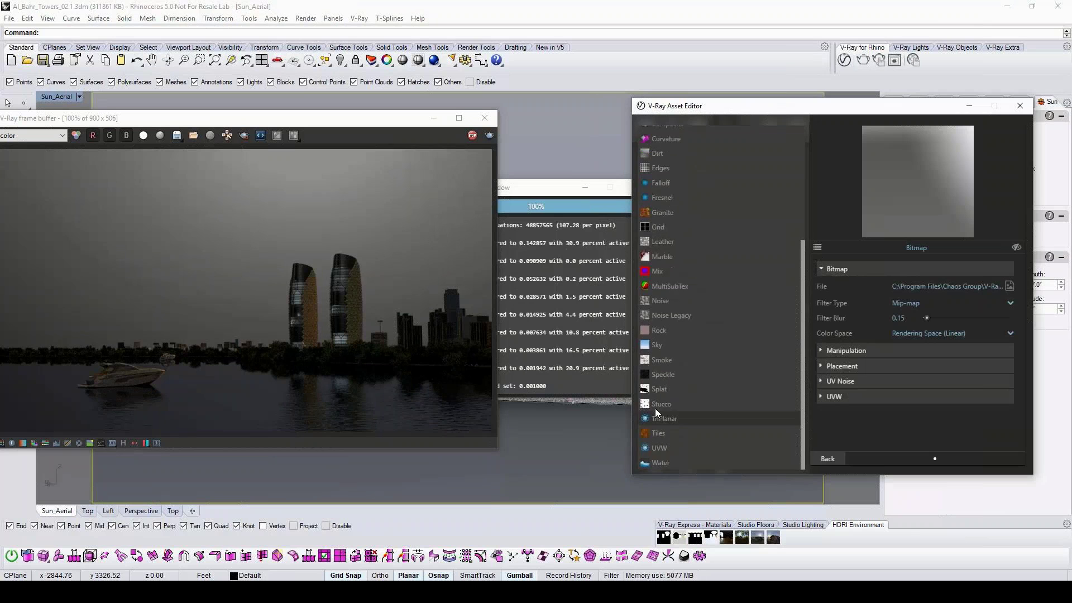
left_click(659, 345)
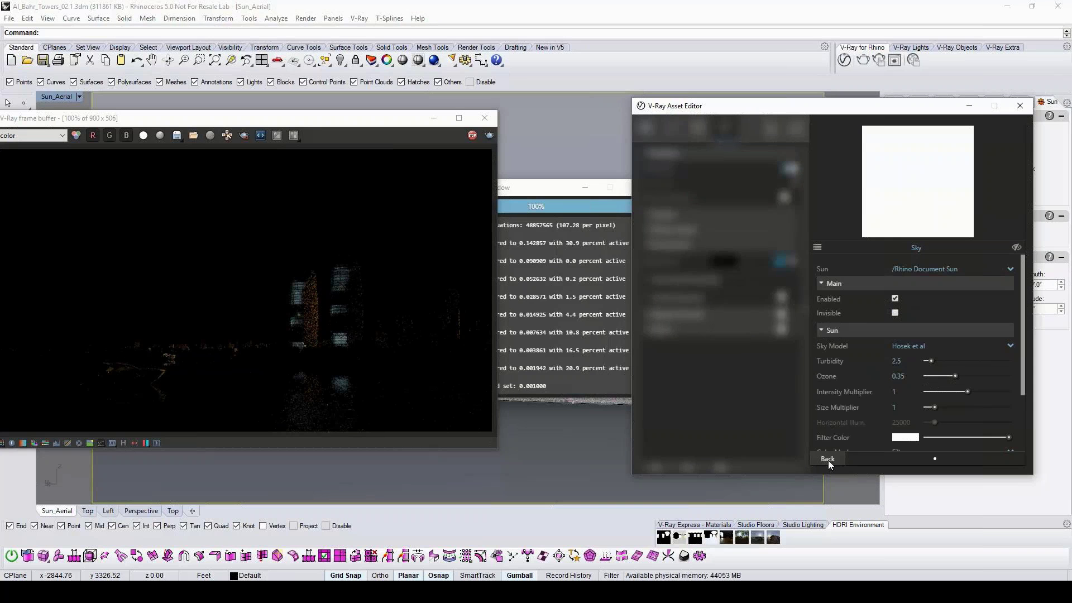
left_click(829, 460)
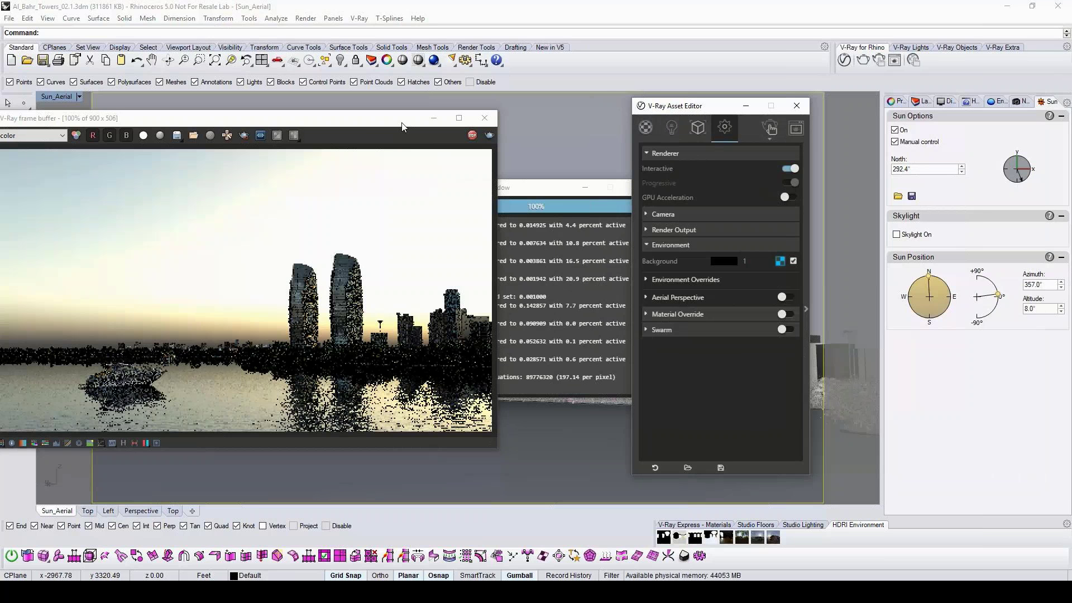
Try different sun positions in the interactive render, ending at about 208.6° azimuth and 28.9° altitude
left_click_drag(402, 126, 514, 107)
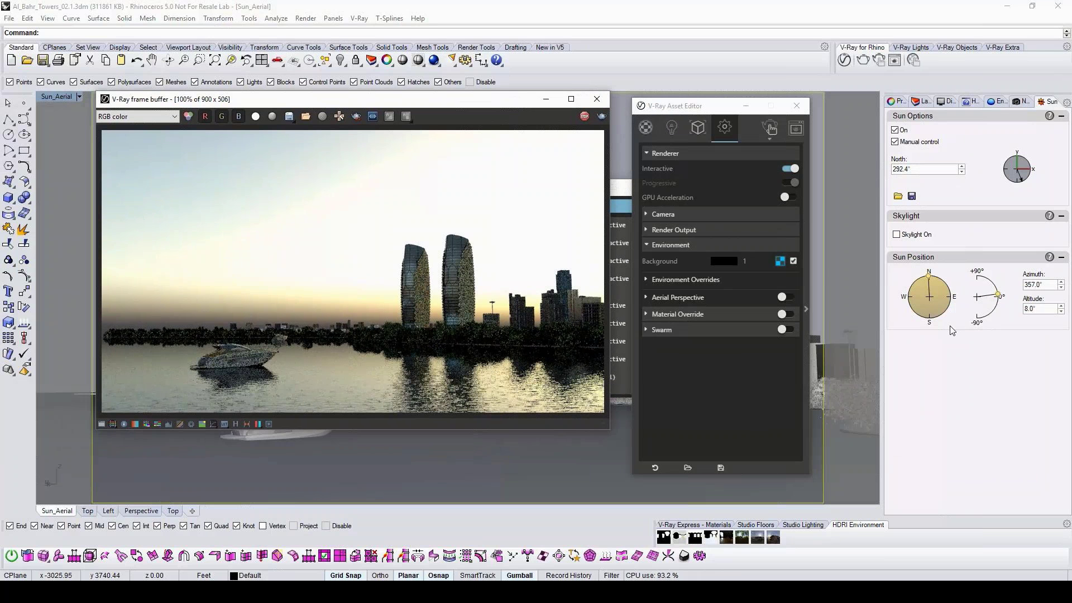
left_click_drag(931, 278, 949, 313)
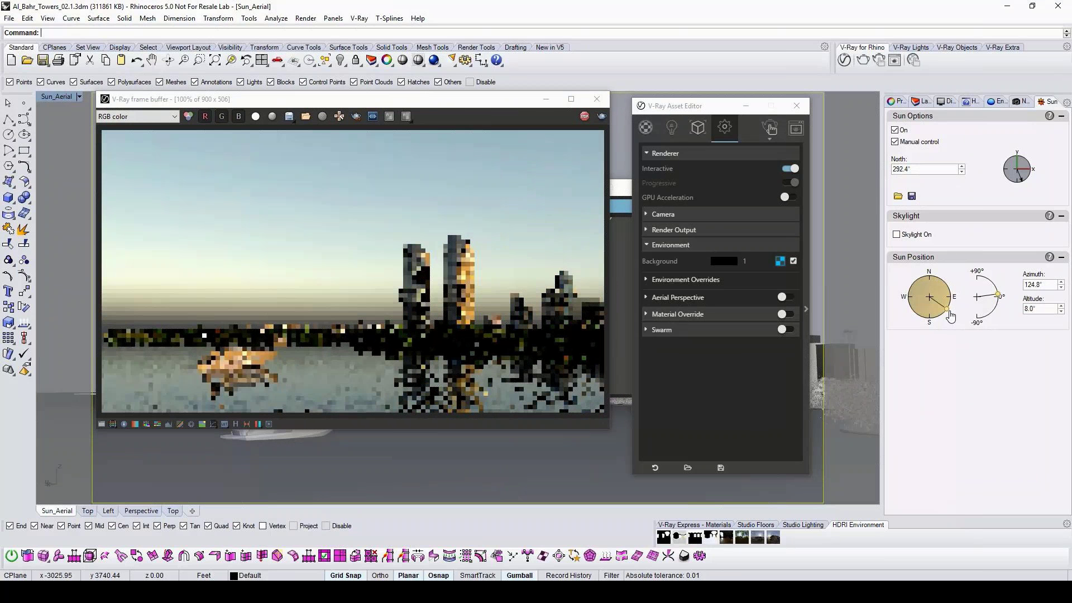
left_click_drag(949, 312, 909, 317)
mouse_move(998, 295)
left_mouse_down()
mouse_move(979, 275)
mouse_move(996, 286)
left_mouse_up()
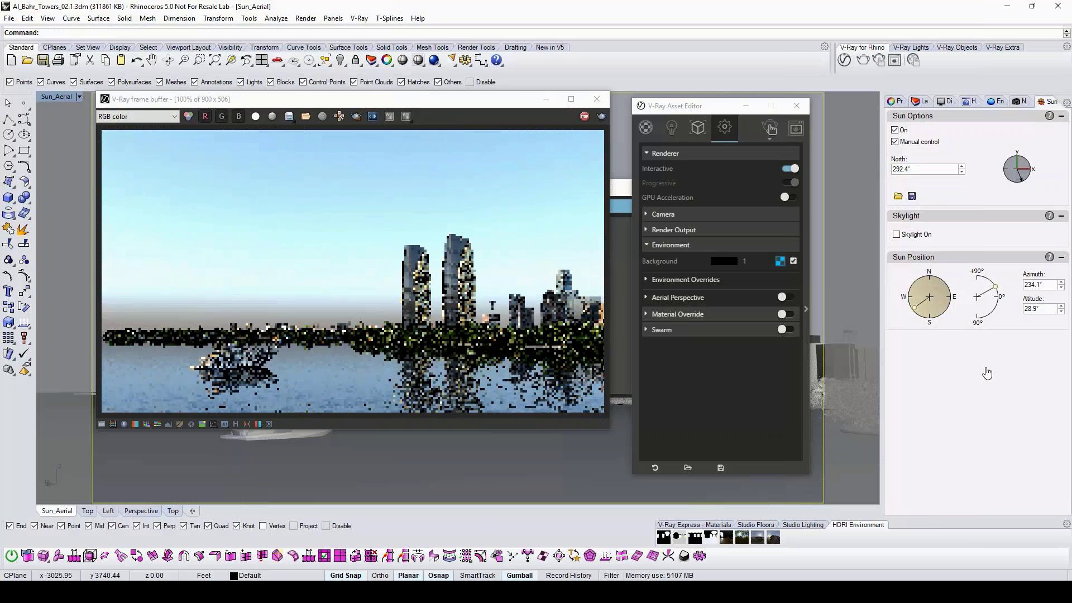
left_click(921, 319)
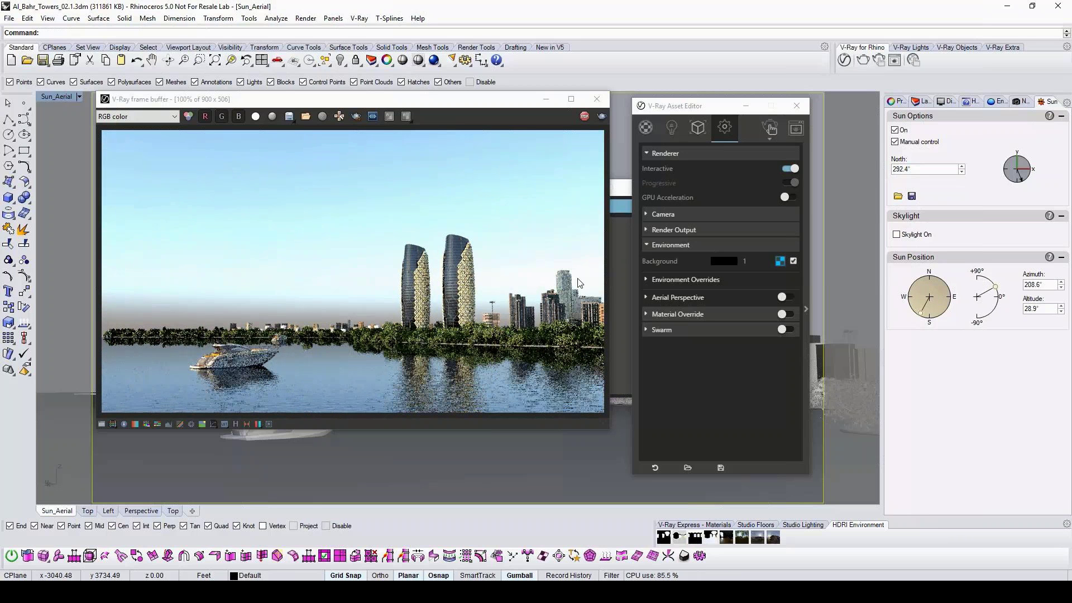
Lower the sun's altitude to about 5.7° for a near-sunset look
left_click_drag(992, 291, 1001, 300)
left_click_drag(1000, 300, 1000, 301)
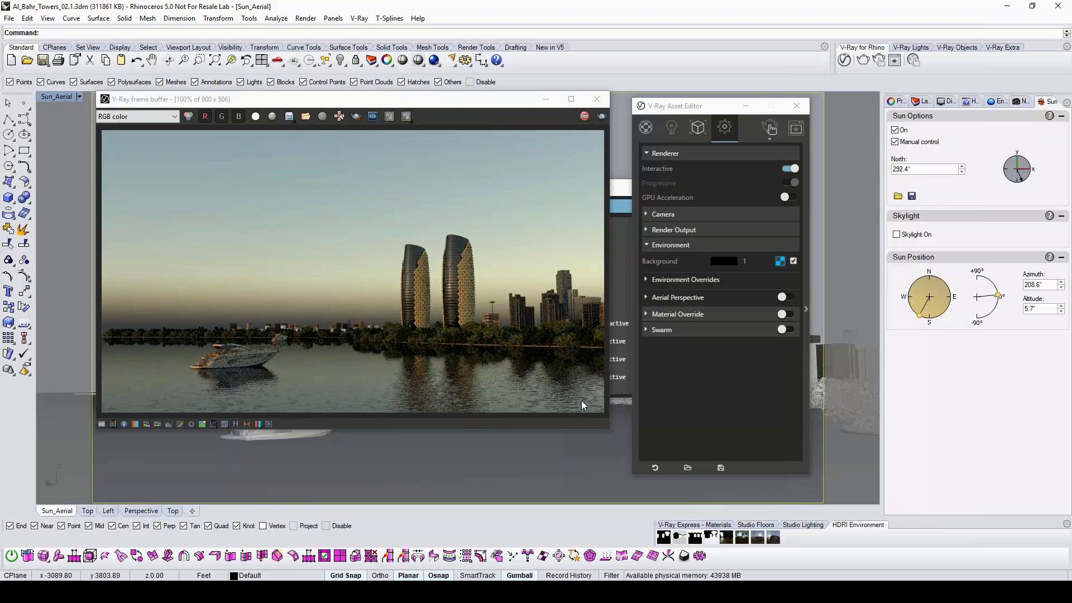
Open the Rhino Document Sun's light settings in the asset editor and set its intensity multiplier to 0.99
left_click(672, 128)
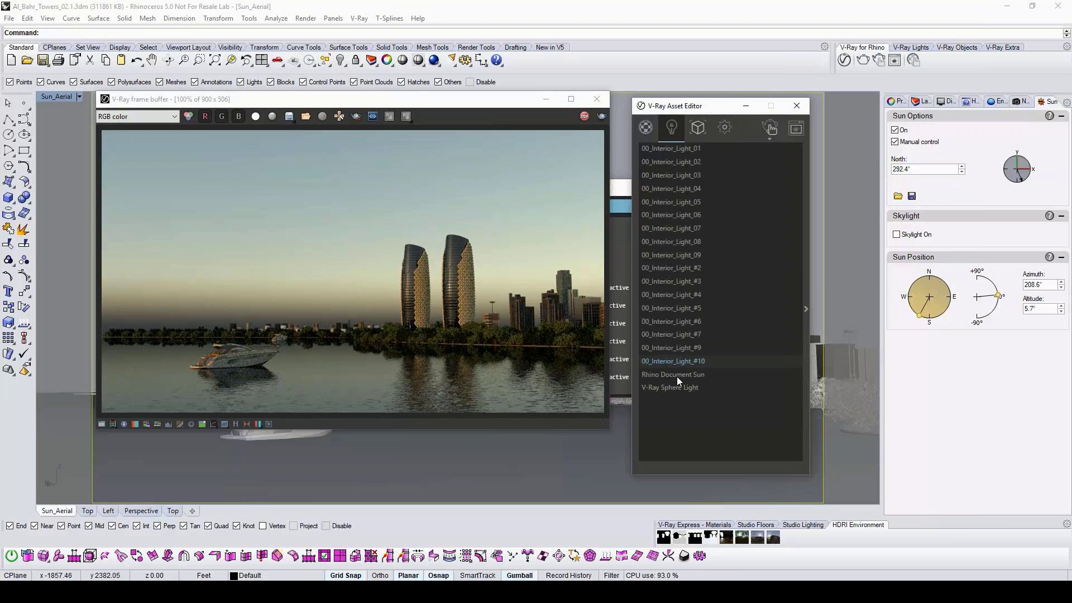
left_click(806, 307)
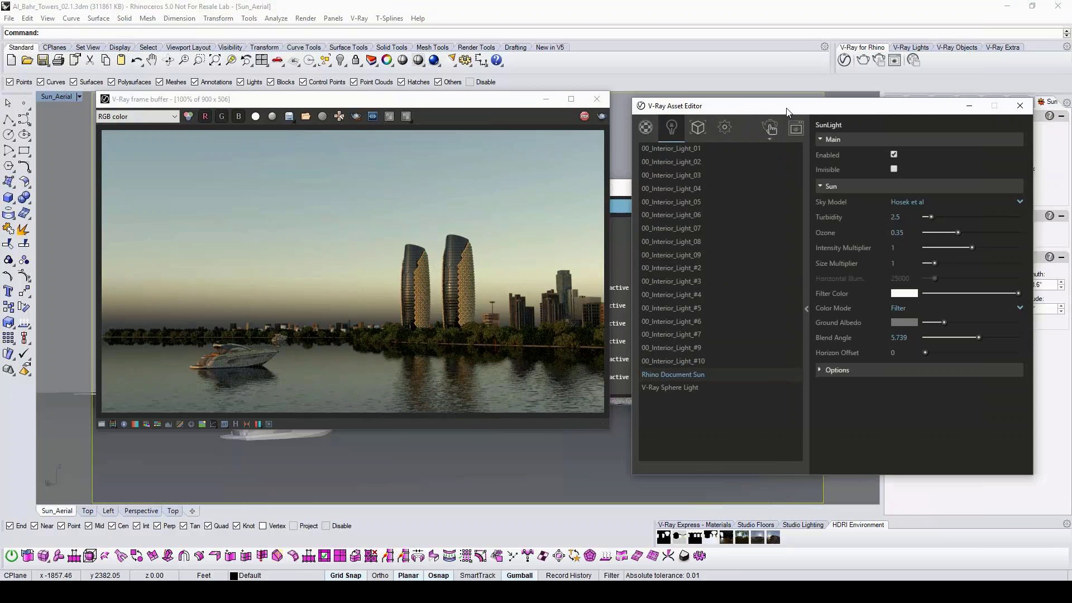
left_click_drag(787, 111, 778, 107)
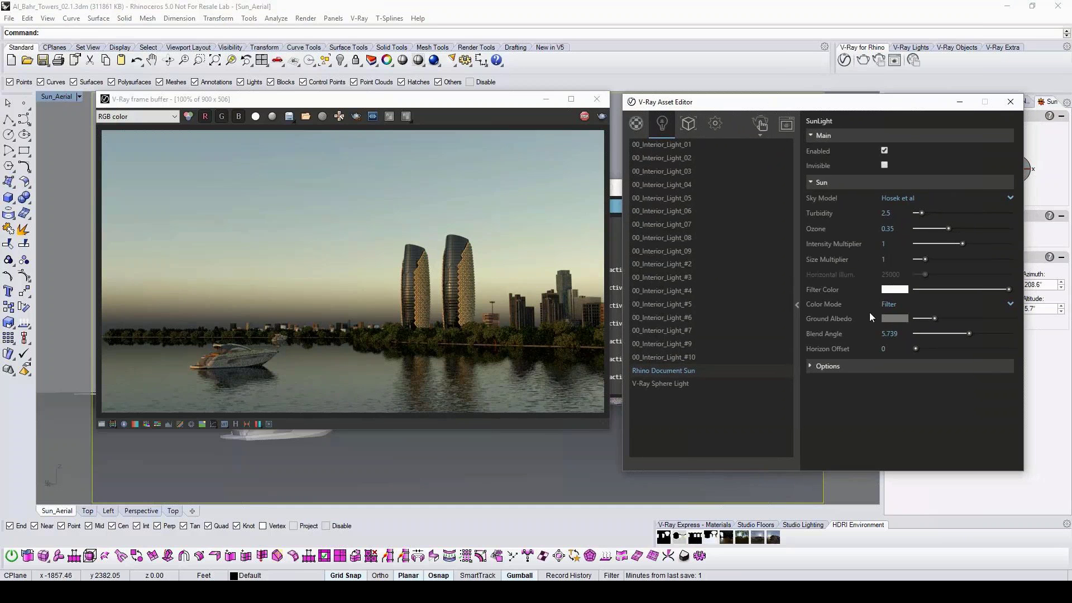
mouse_move(962, 244)
left_mouse_down()
mouse_move(980, 244)
mouse_move(901, 252)
mouse_move(963, 244)
left_mouse_up()
Try a bright magenta ground albedo colour on the Rhino Document Sun
left_click(895, 320)
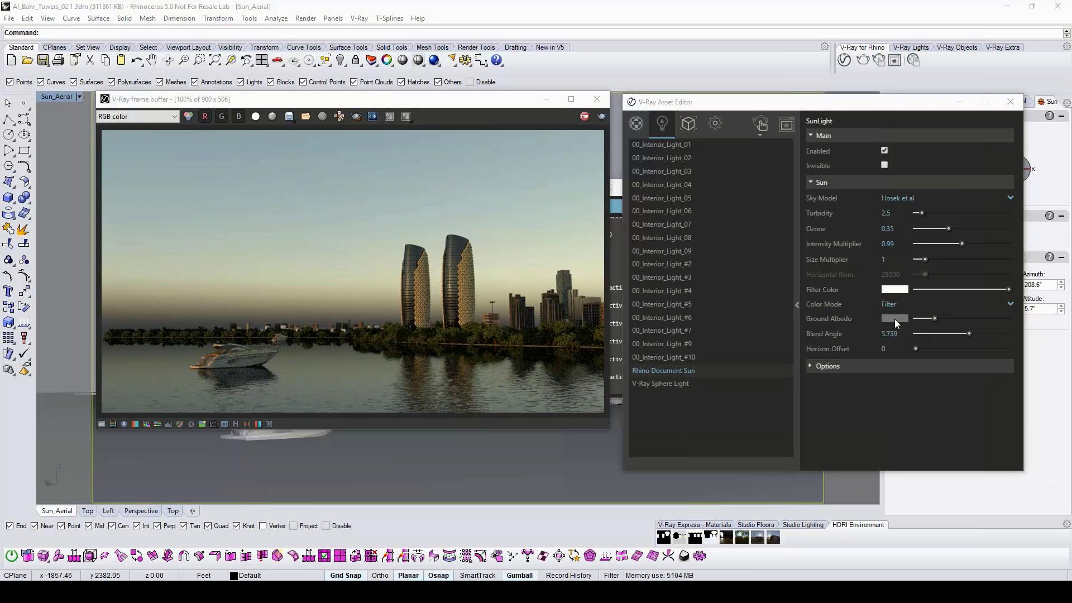
left_click(846, 144)
left_click(650, 285)
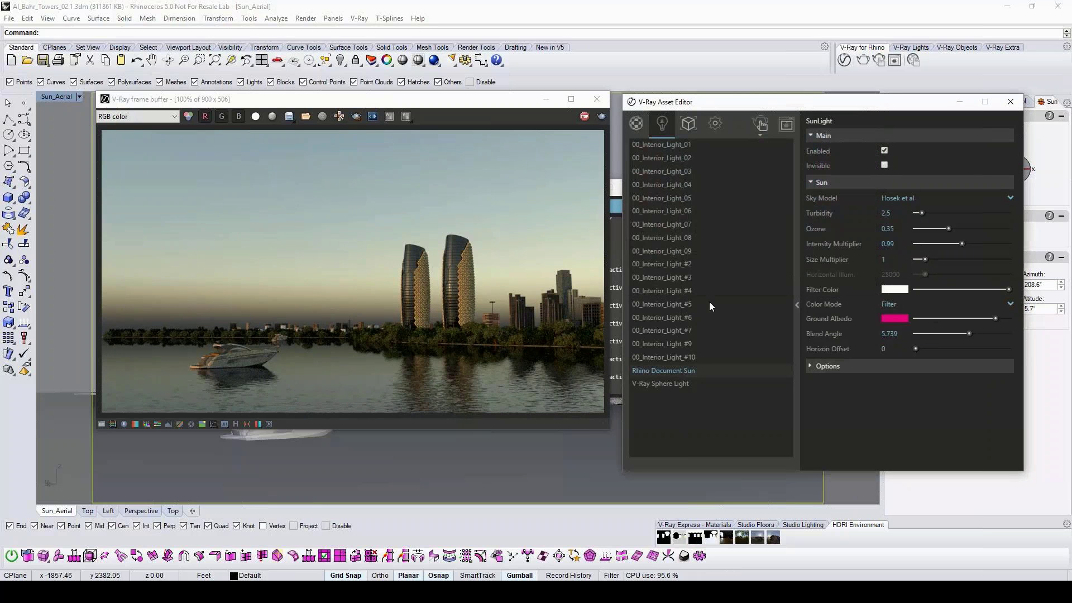
Set the sun's ground albedo to a light orange tone
left_click(898, 320)
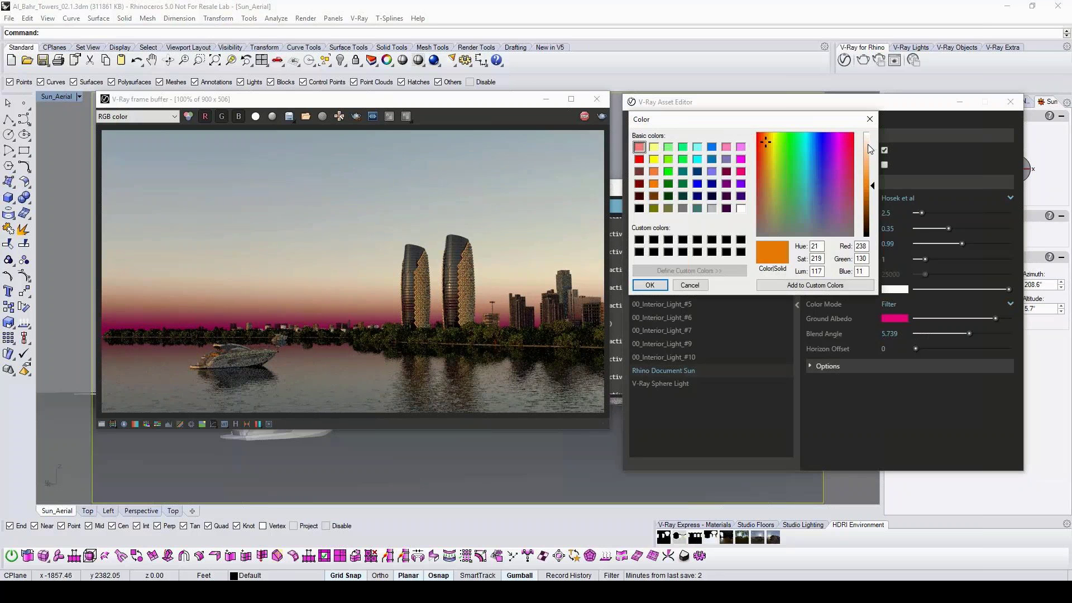
left_click_drag(868, 144, 867, 159)
key("Return")
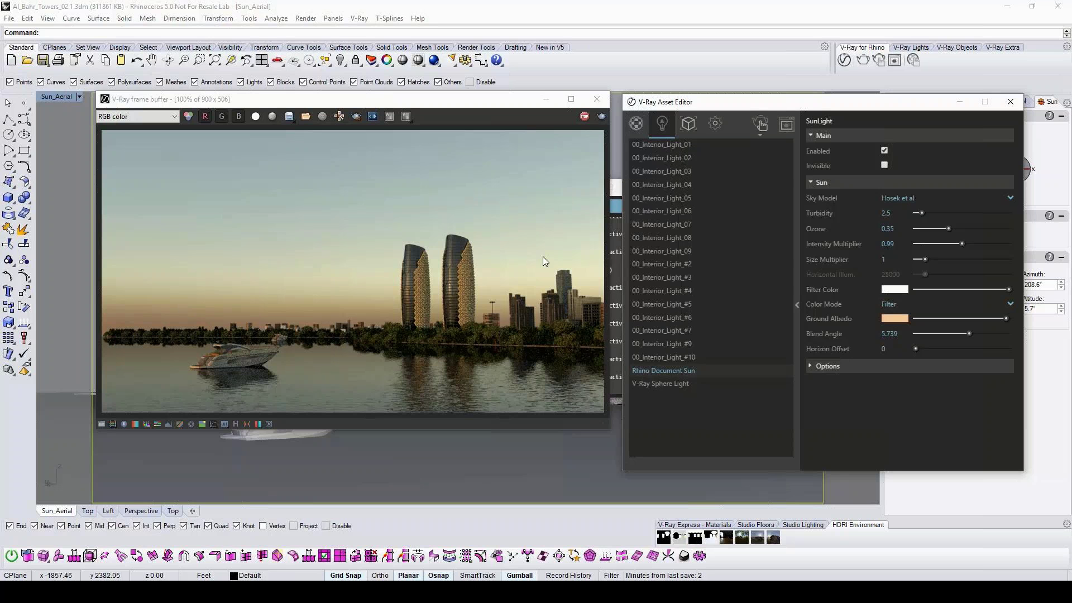
Enable Aerial Perspective in the render settings and set its visibility range to 700000 m
left_click(716, 124)
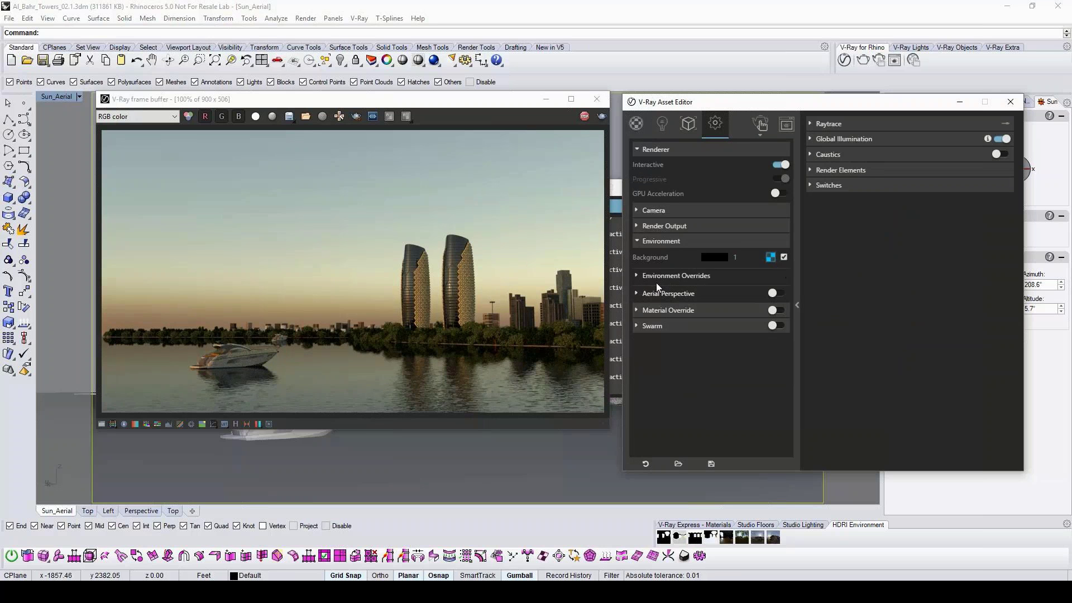
left_click(638, 293)
left_click(777, 293)
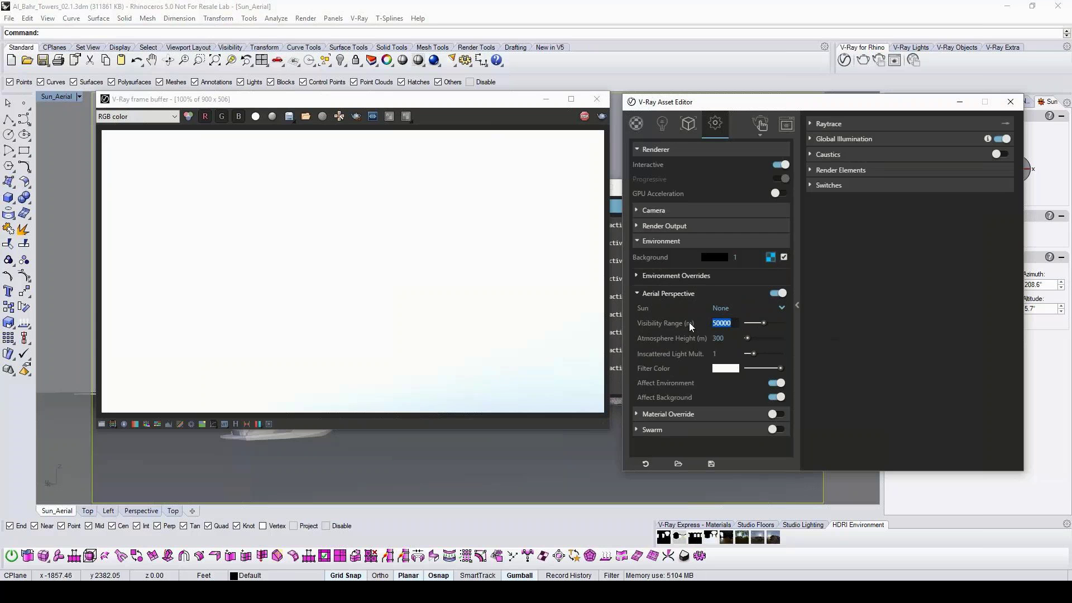
mouse_move(690, 327)
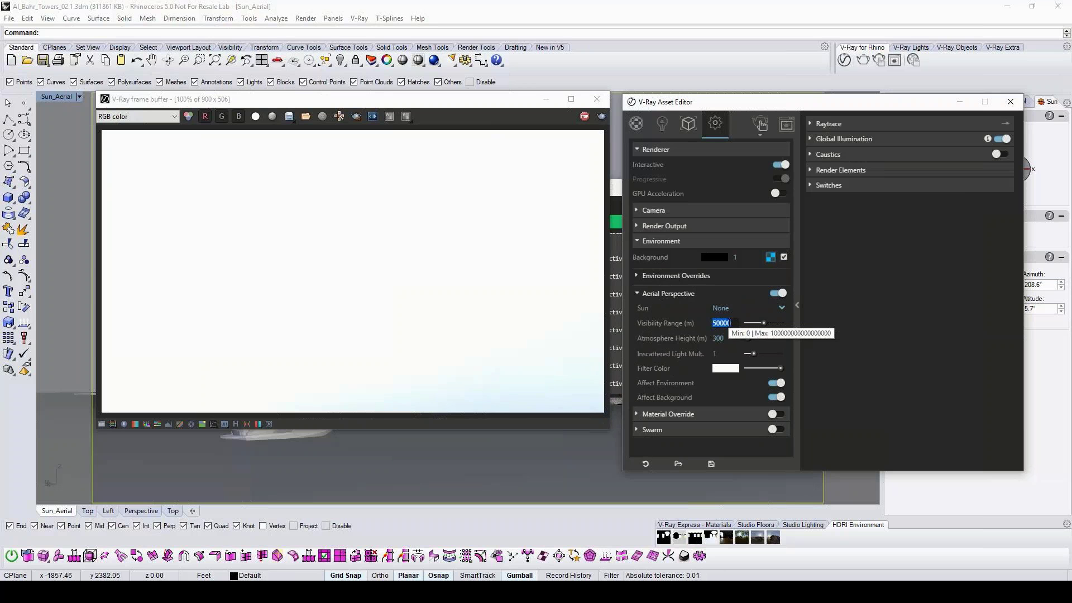
type("700")
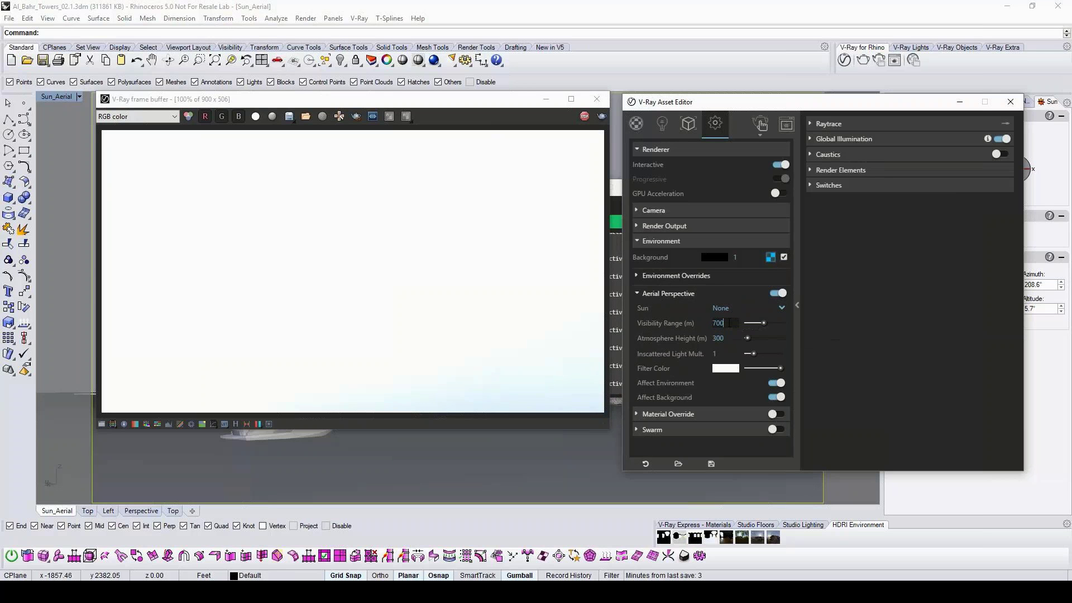
type("000")
key("Return")
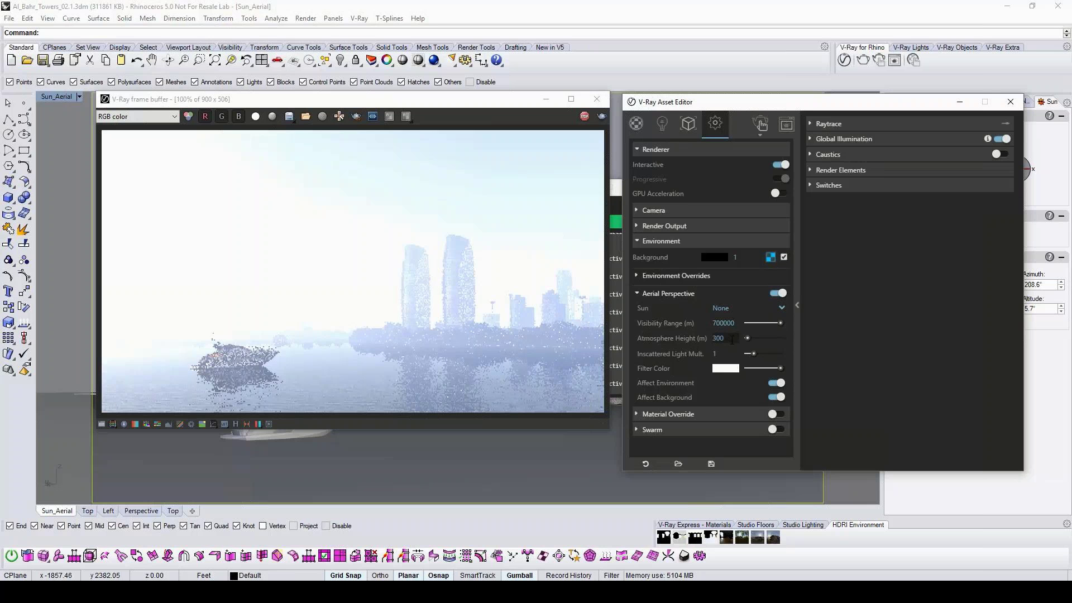
Set the aerial perspective's atmosphere height to 50 m and its visibility range to 2000000 m
type("50")
key("Return")
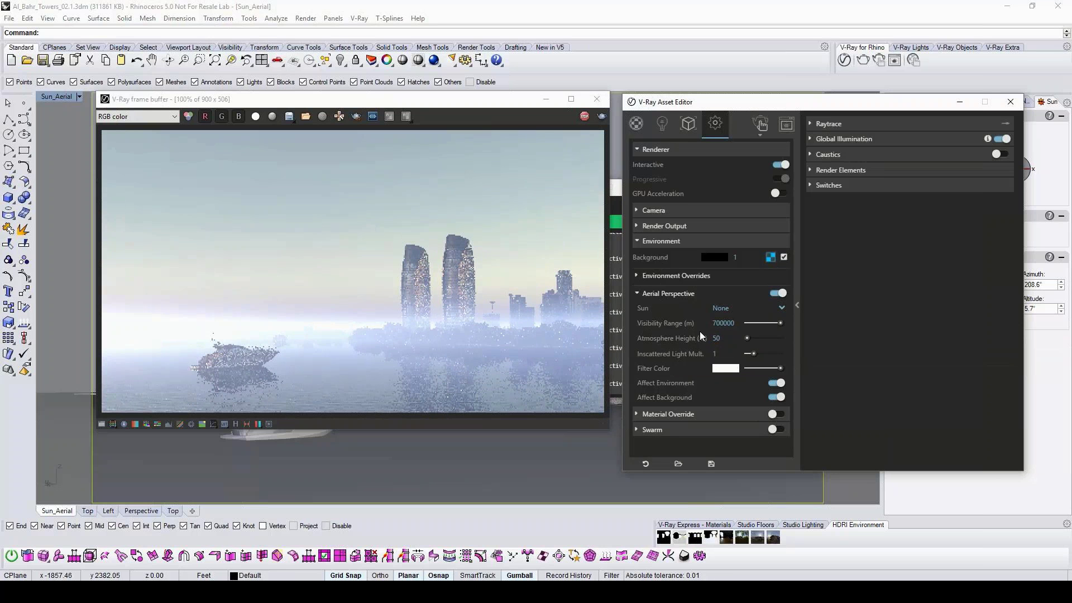
double_click(736, 323)
type("2000000")
key("Return")
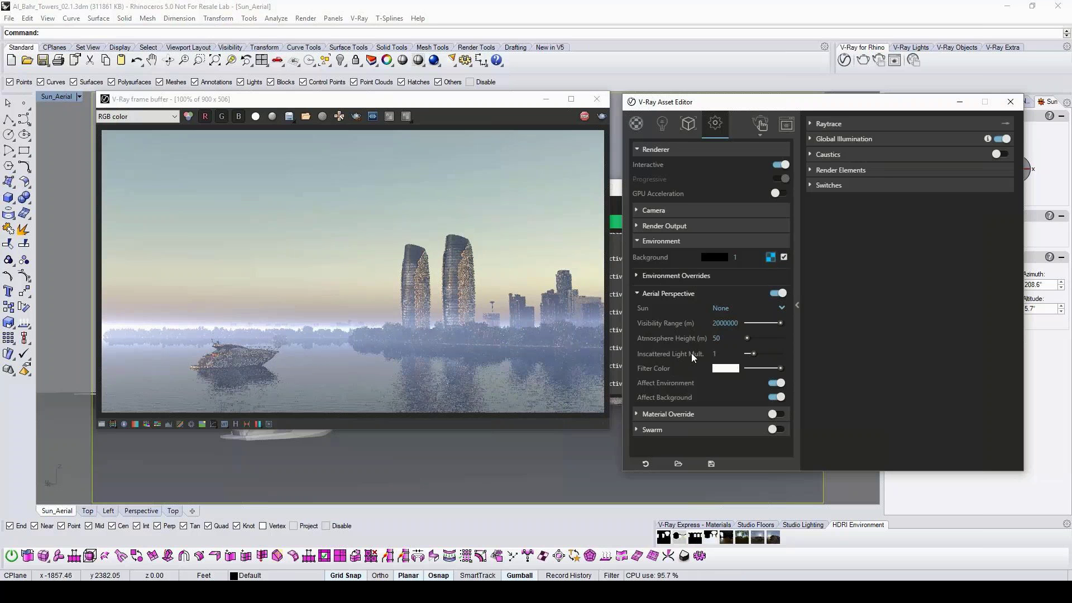
Try a warm orange filter colour for the aerial perspective
left_click(724, 369)
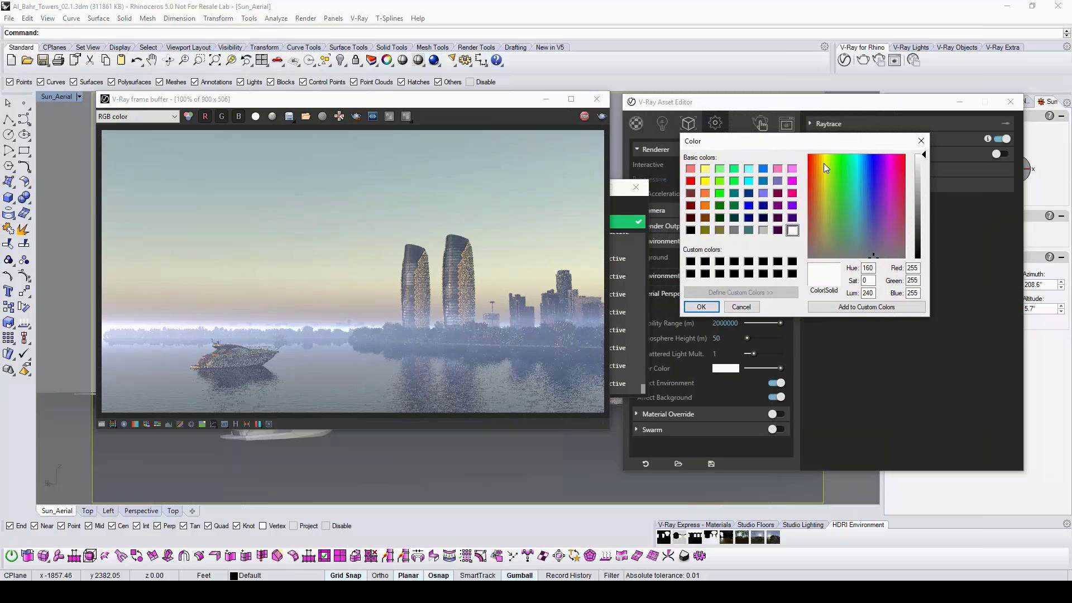
left_click(819, 184)
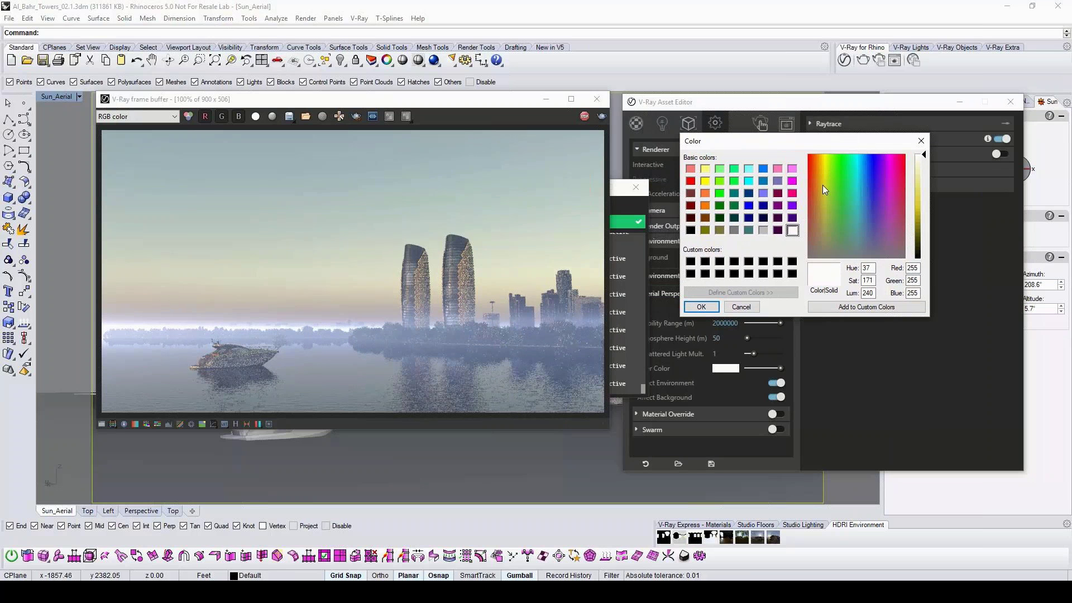
left_click(924, 193)
left_click(701, 306)
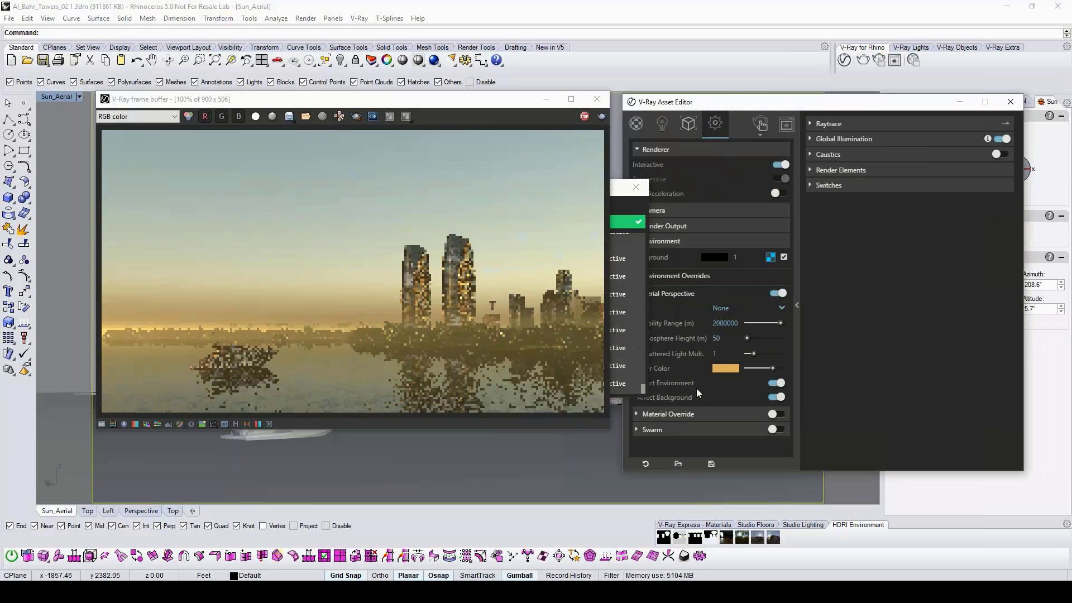
Change the aerial perspective's filter colour to a dark greyish beige and raise the atmosphere height to 730 m
left_click(726, 368)
left_click(769, 220)
left_click(650, 286)
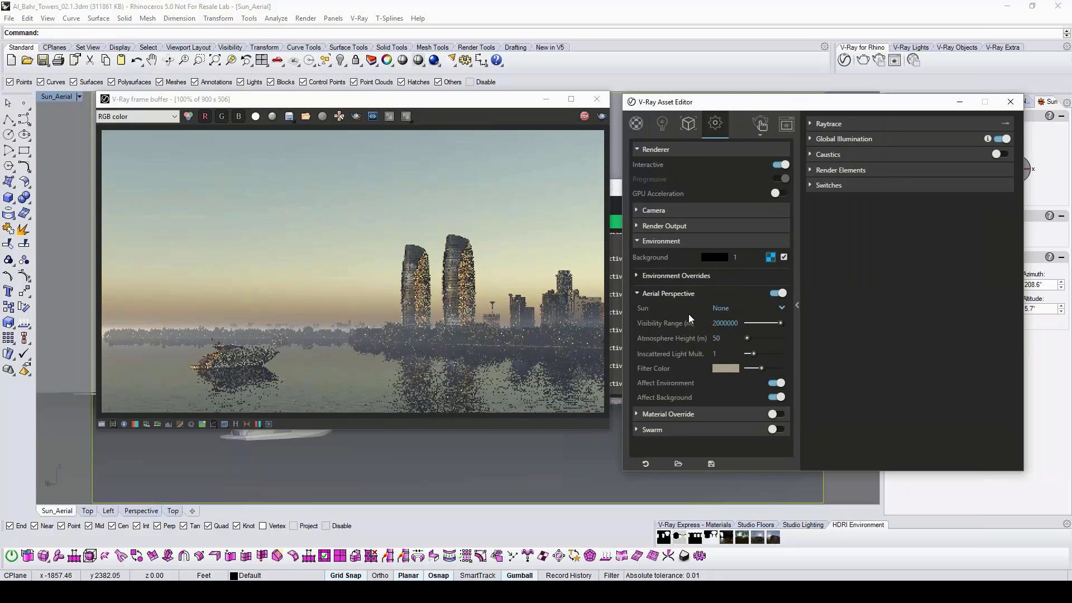
left_click_drag(759, 368, 754, 368)
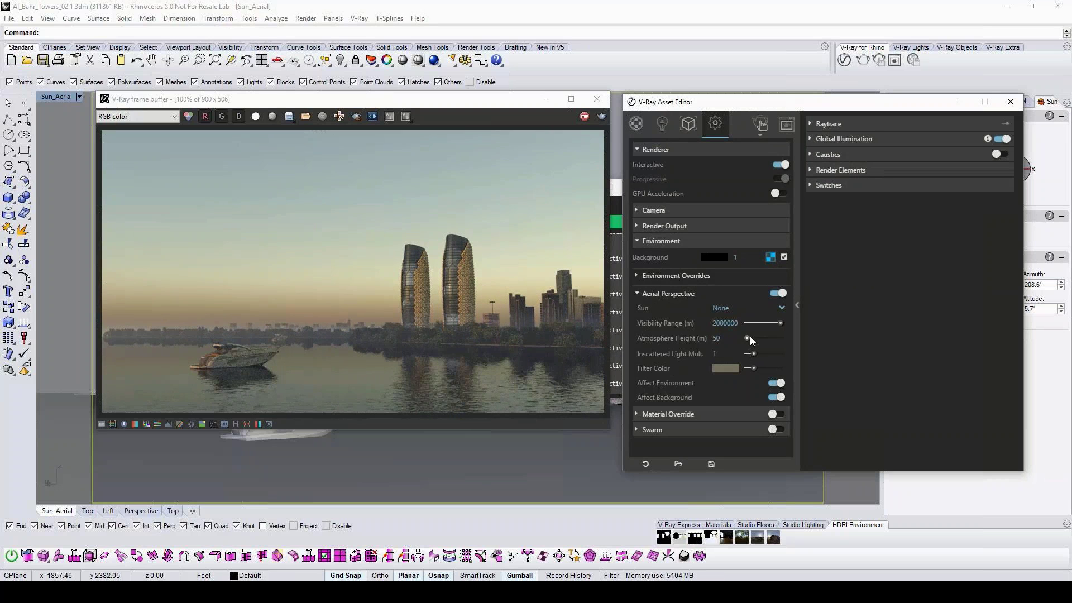
left_click(750, 338)
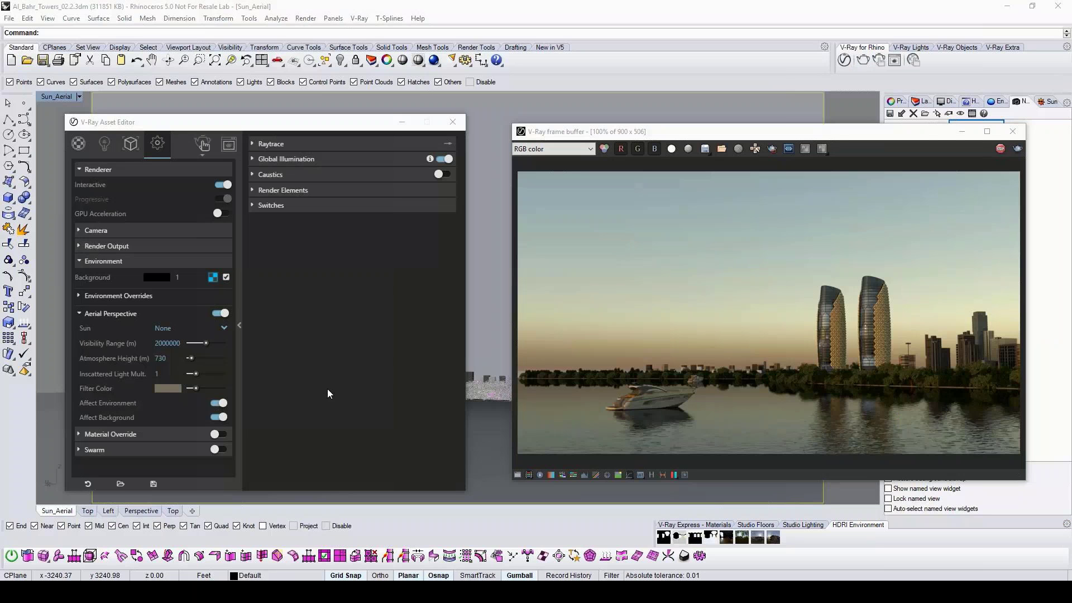
Place a V-Ray dome light on the water in front of the towers, using 04-12_Sun_A_3k.hdr as its texture
left_click(911, 47)
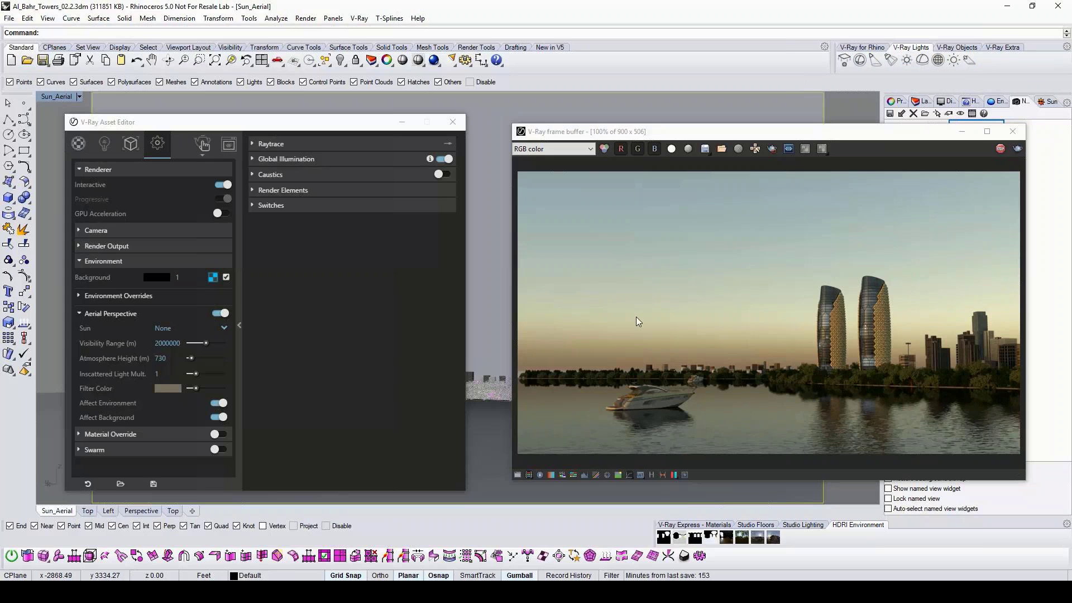
left_click(923, 60)
left_click(494, 471)
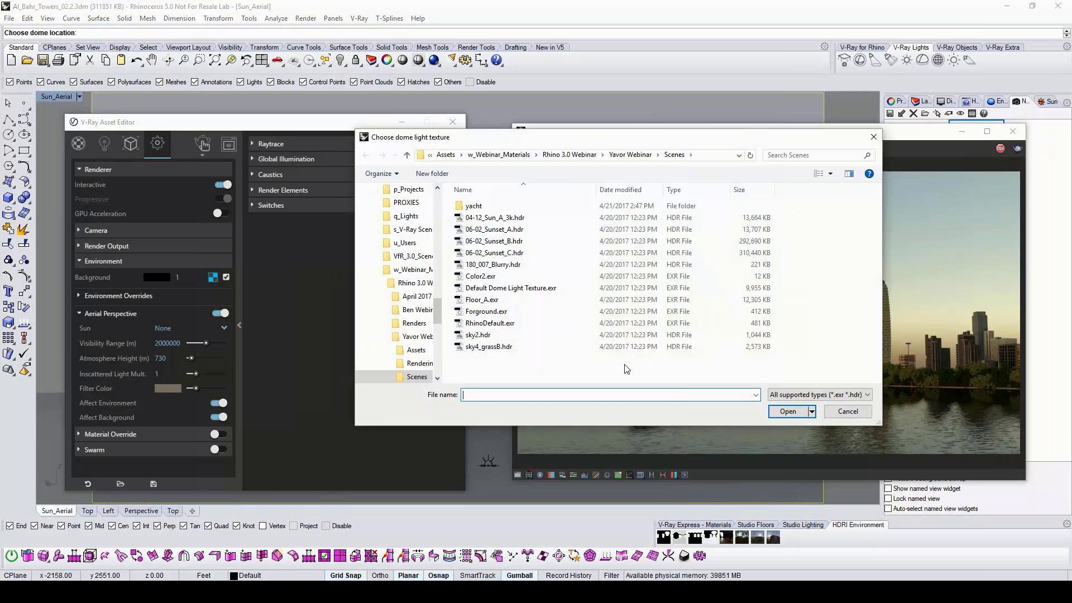
left_click(503, 218)
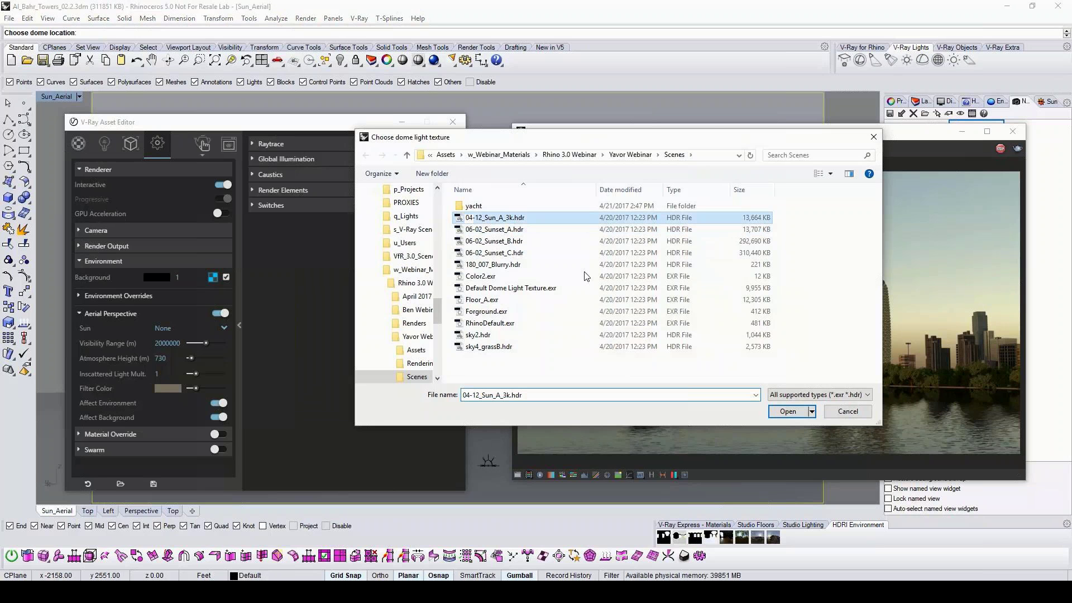
left_click(791, 412)
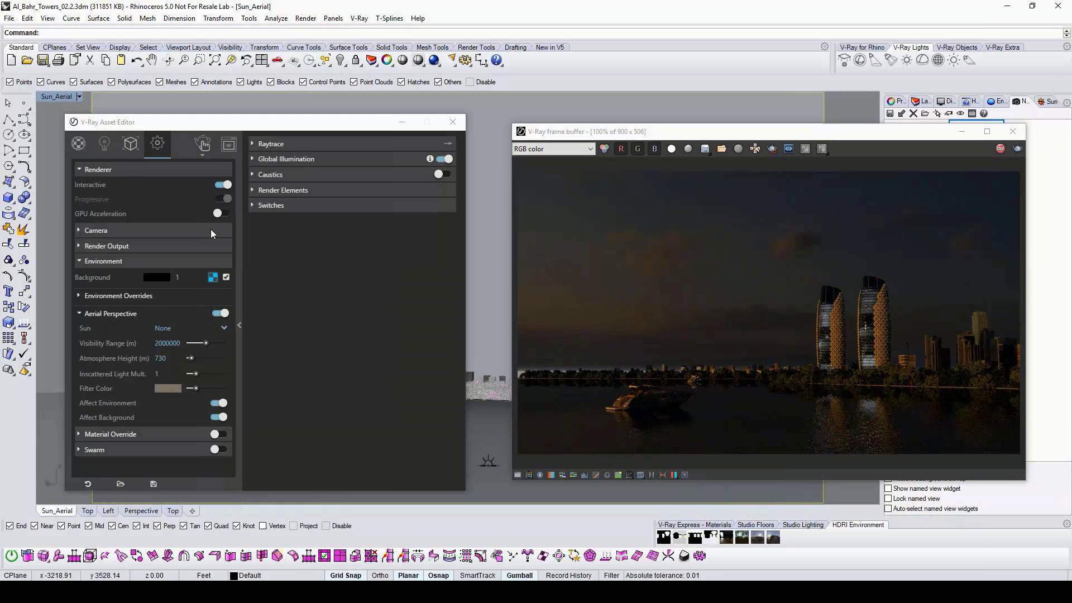
Disable the Rhino Document Sun in the asset editor's light list
left_click(95, 154)
left_click(107, 157)
left_click(115, 390)
left_click(327, 171)
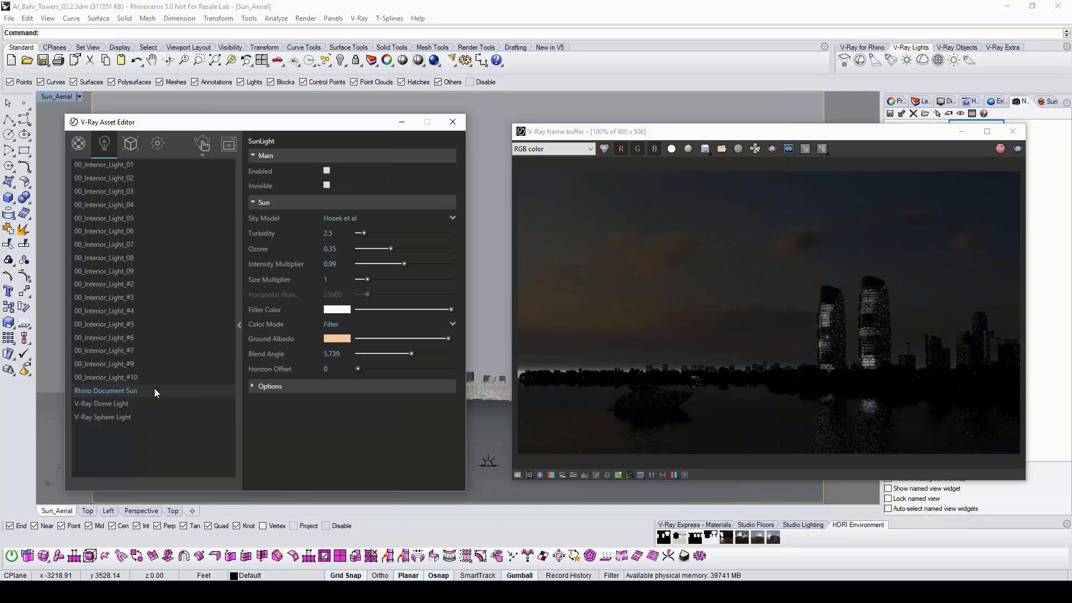
Set the V-Ray Dome Light's intensity to 24
left_click(106, 403)
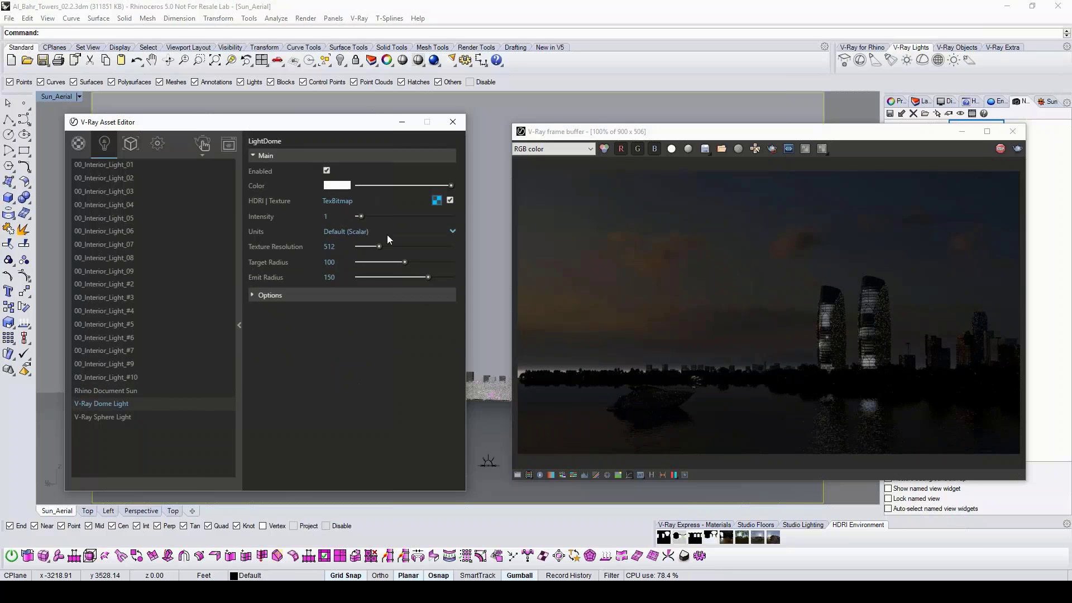
left_click_drag(361, 216, 384, 216)
left_click(335, 216)
key("BackSpace")
key("BackSpace")
key("BackSpace")
type("24")
key("Return")
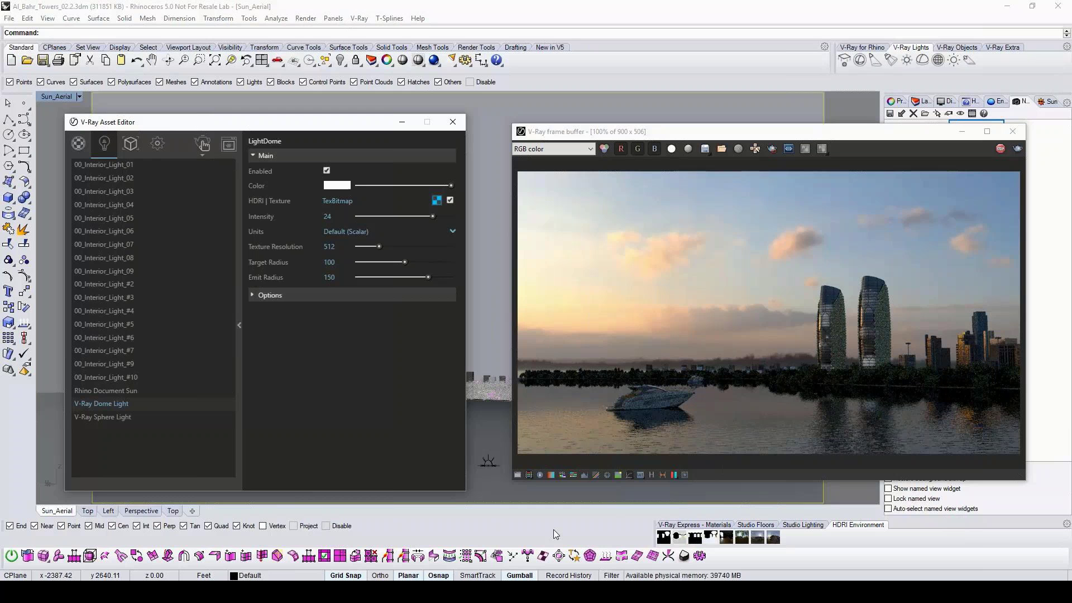
Select the dome light in the Sun_Aerial viewport, close the asset editor and move the frame buffer clear of the light
left_click(490, 461)
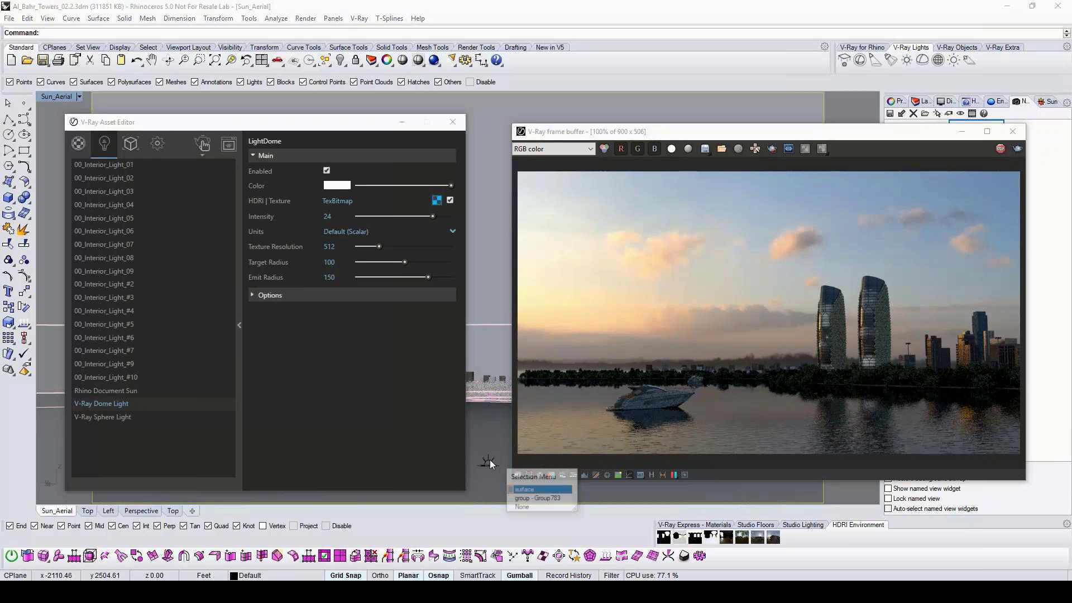
left_click(536, 499)
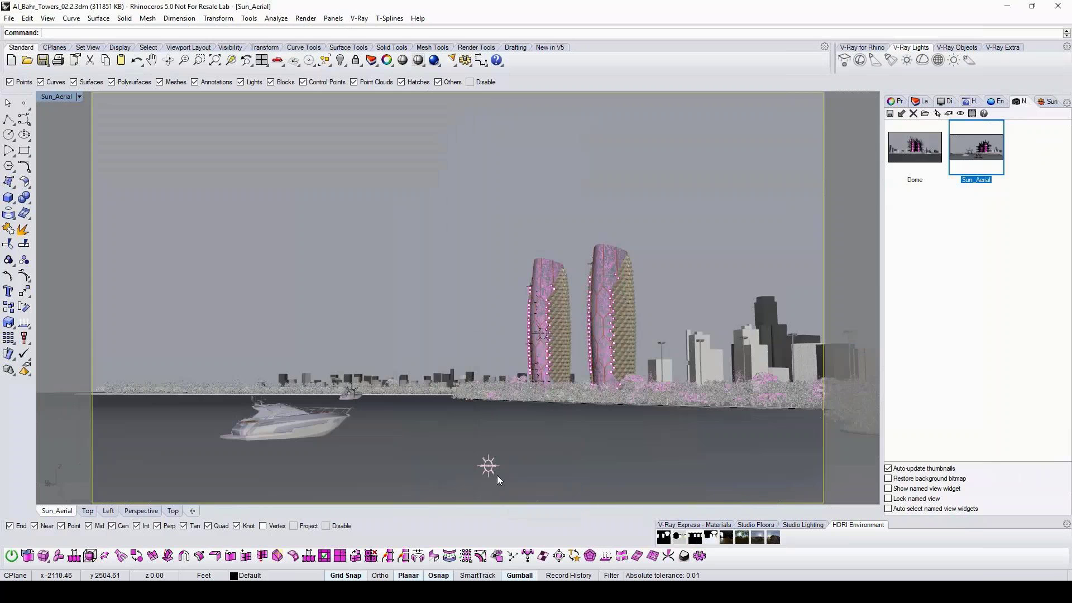
left_click(498, 477)
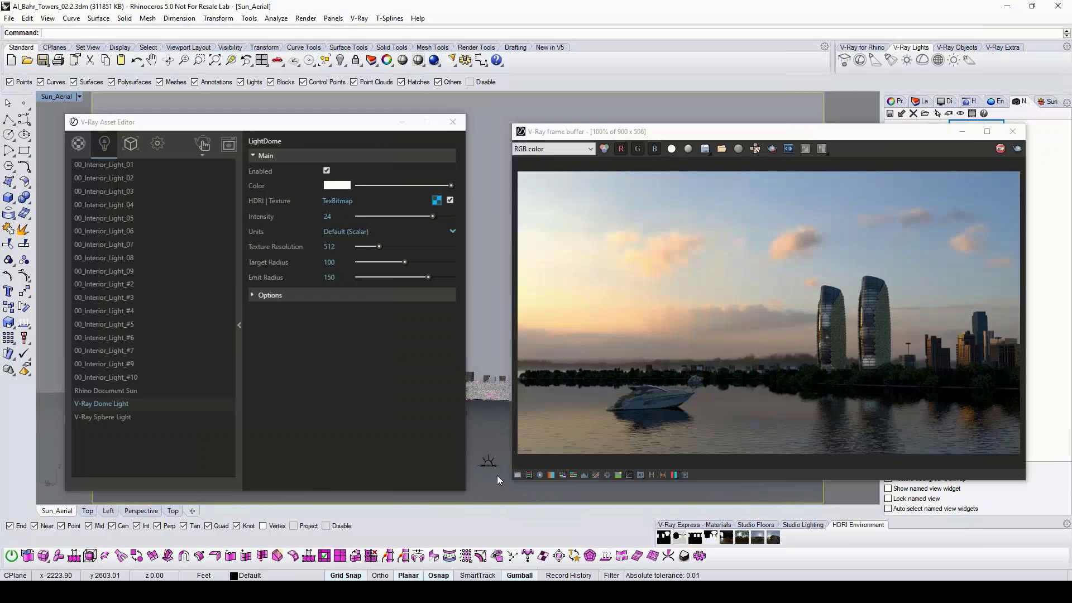
left_click(451, 125)
left_click_drag(716, 134, 750, 94)
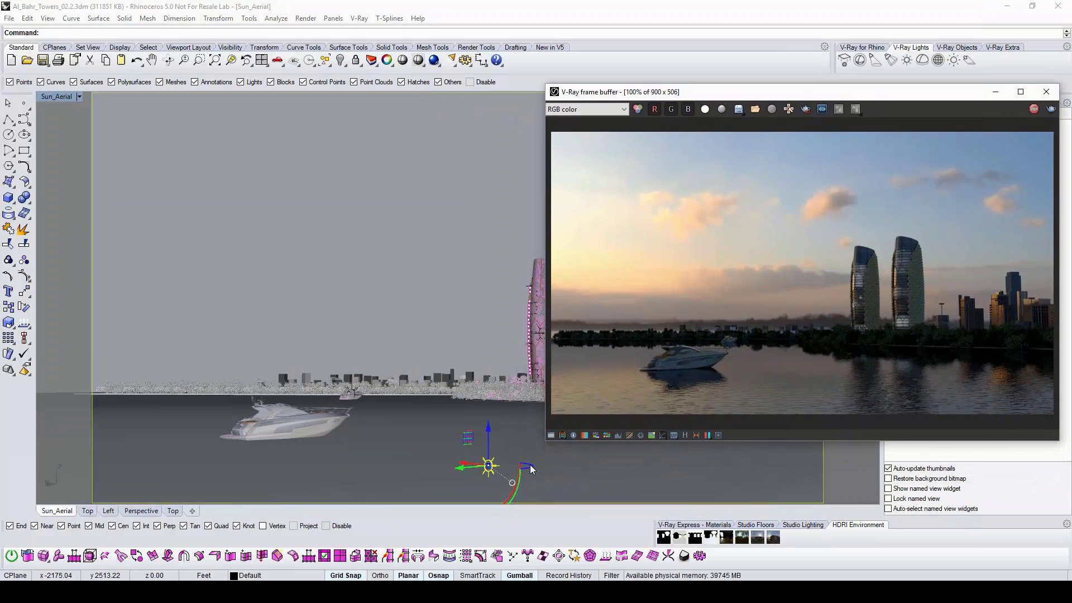
Rotate the dome light about its vertical axis to try different sky orientations in the interactive render
left_click_drag(530, 466, 496, 445)
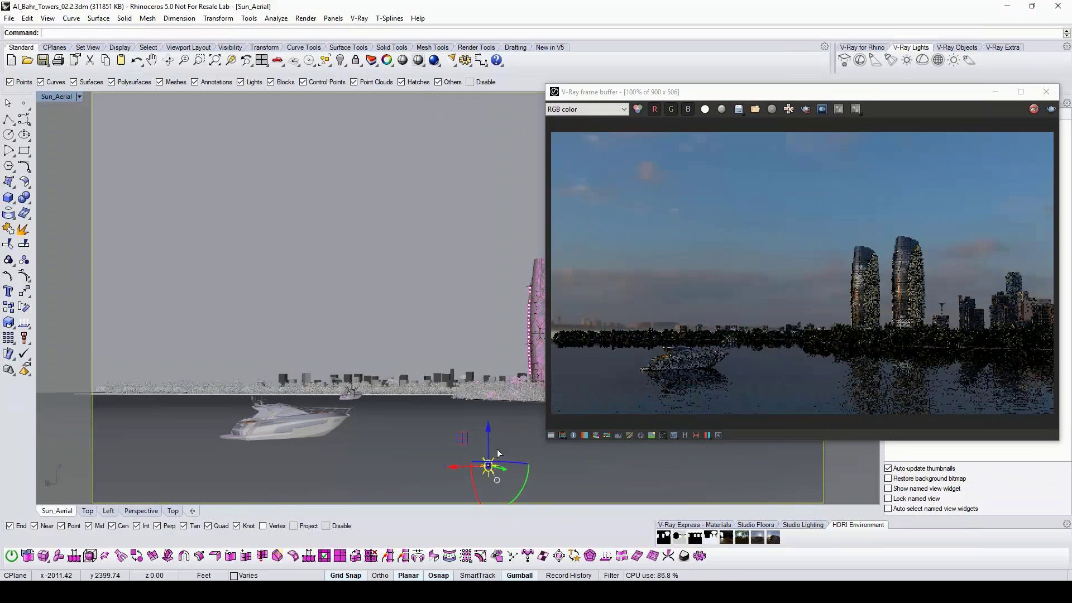
left_click_drag(506, 467, 438, 453)
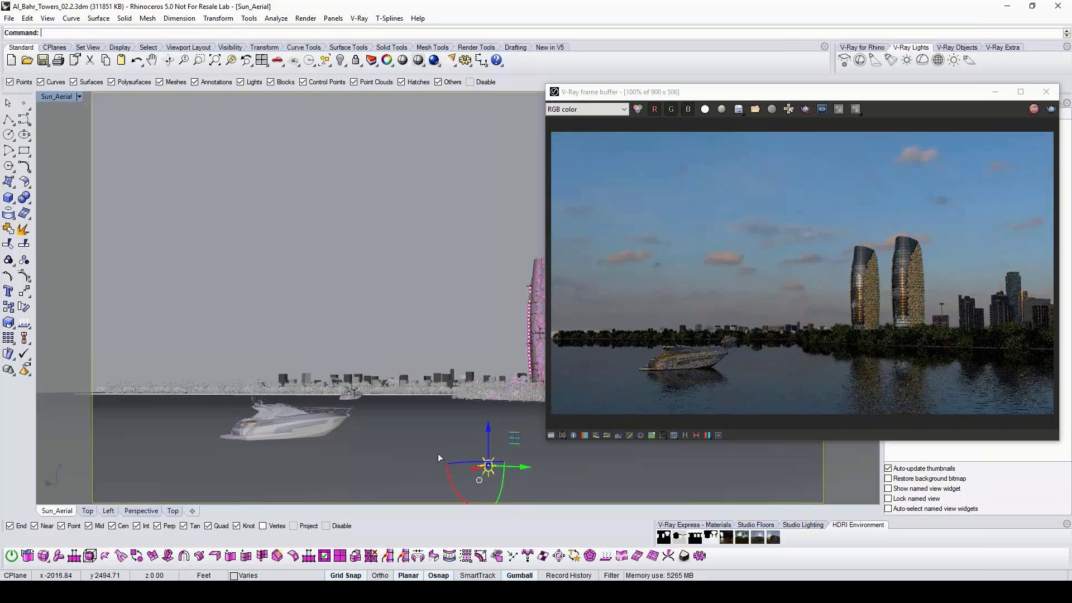
left_click_drag(464, 451, 464, 453)
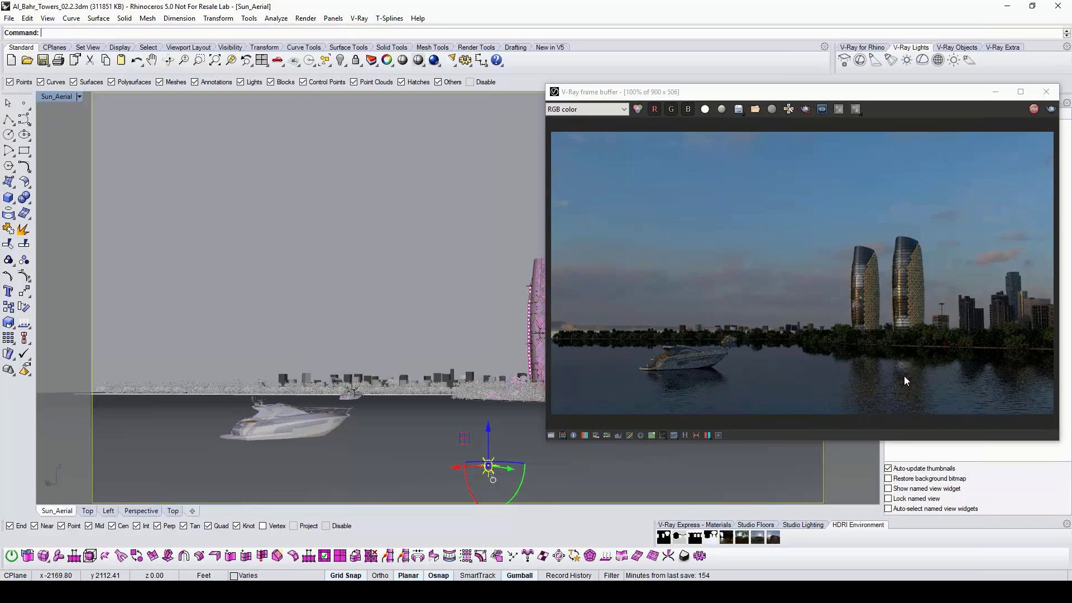
Move the frame buffer clear of the boat and frame the yacht's covered rear cockpit in the Sun_Aerial viewport
left_click_drag(835, 93, 359, 95)
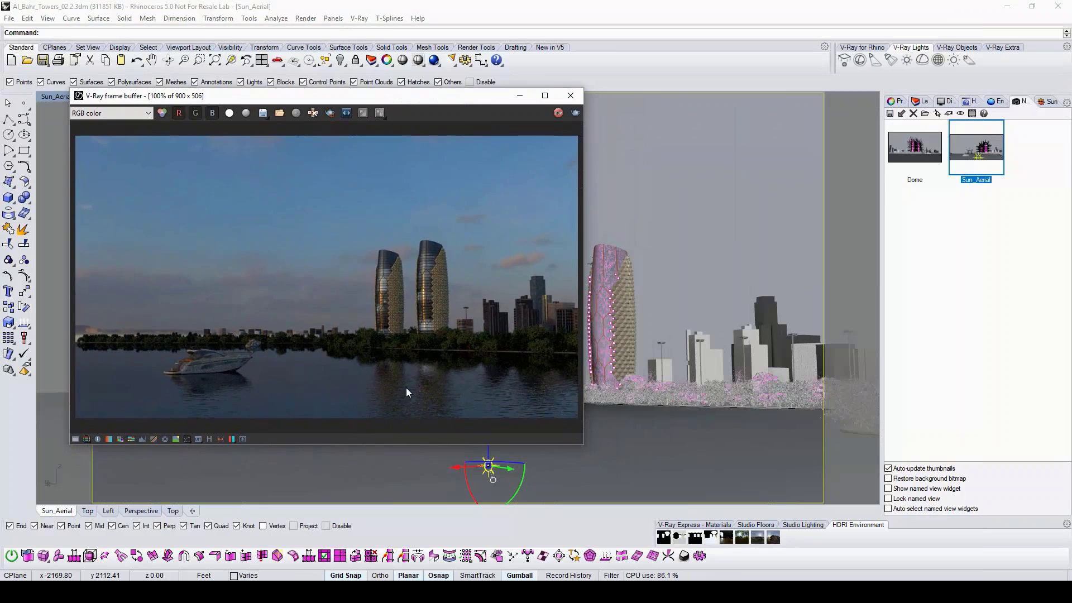
left_click_drag(451, 100, 437, 75)
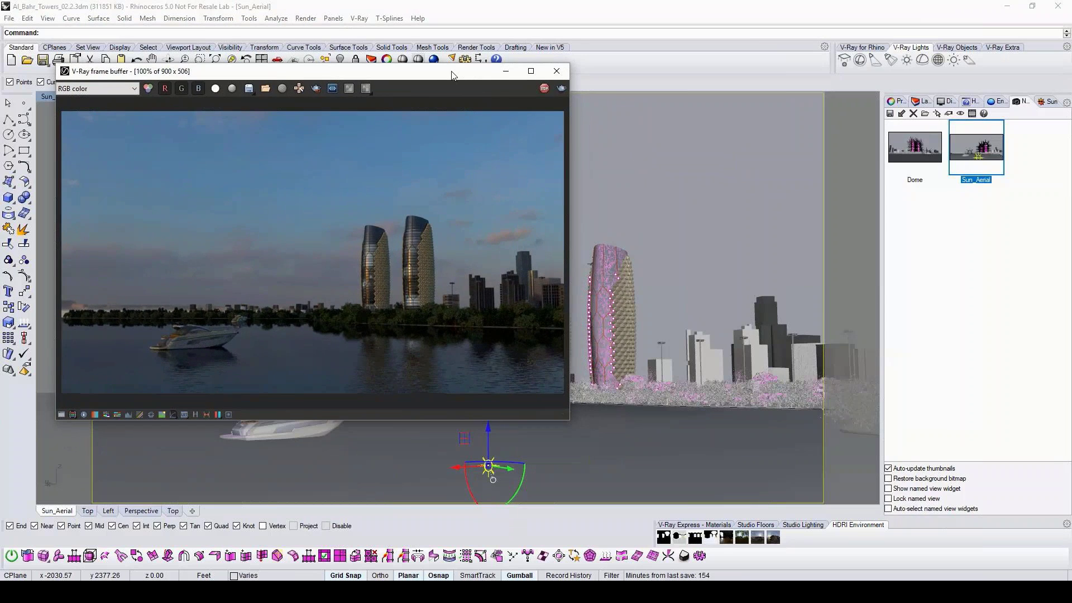
left_click_drag(452, 75, 909, 83)
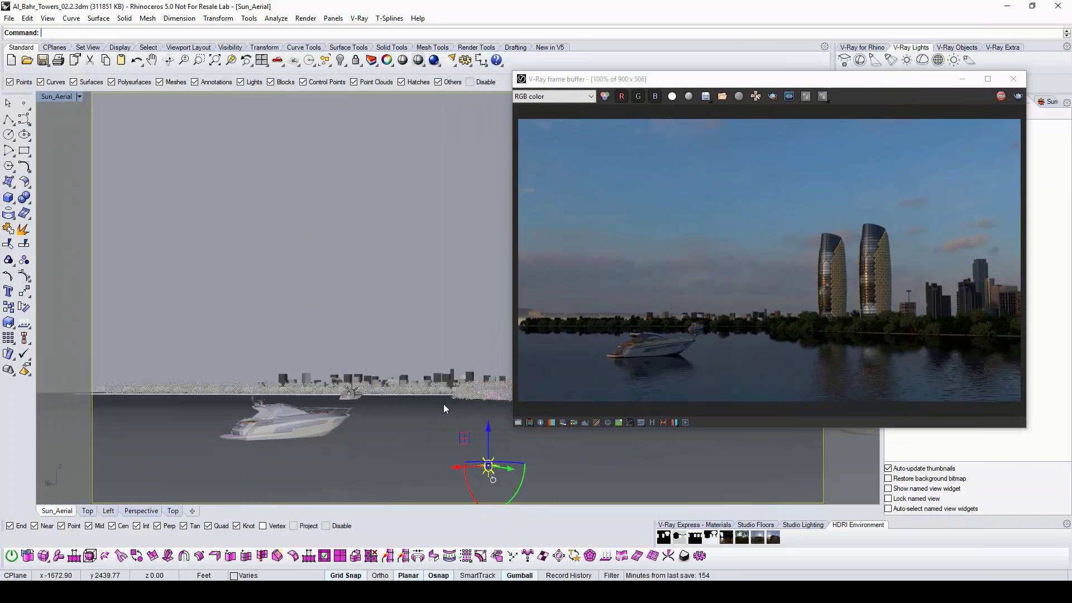
left_click(313, 422)
type("ZS")
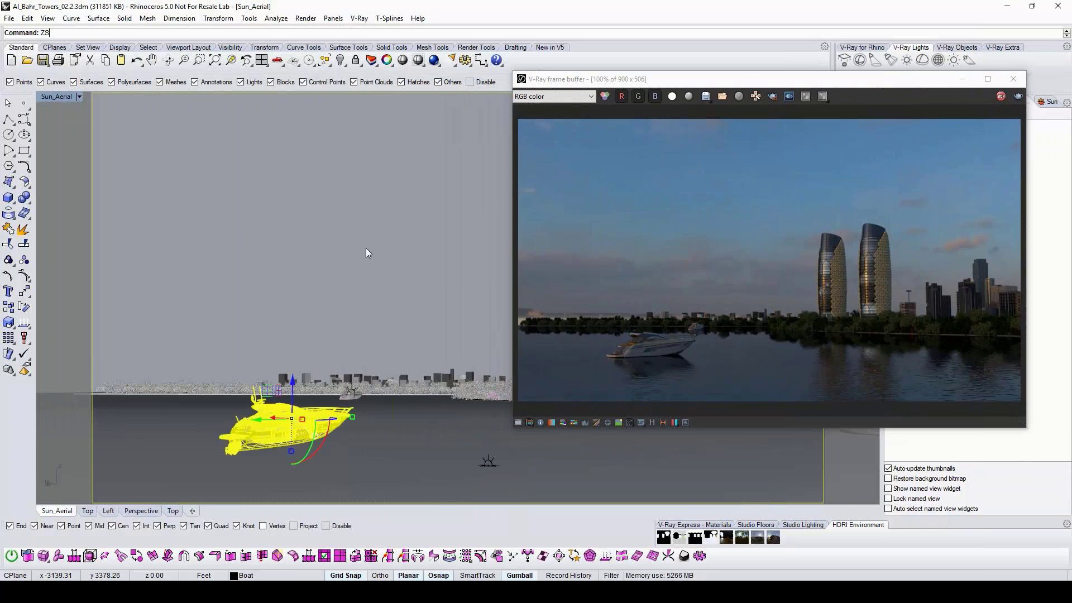
key("Return")
right_click_drag(468, 286, 383, 183)
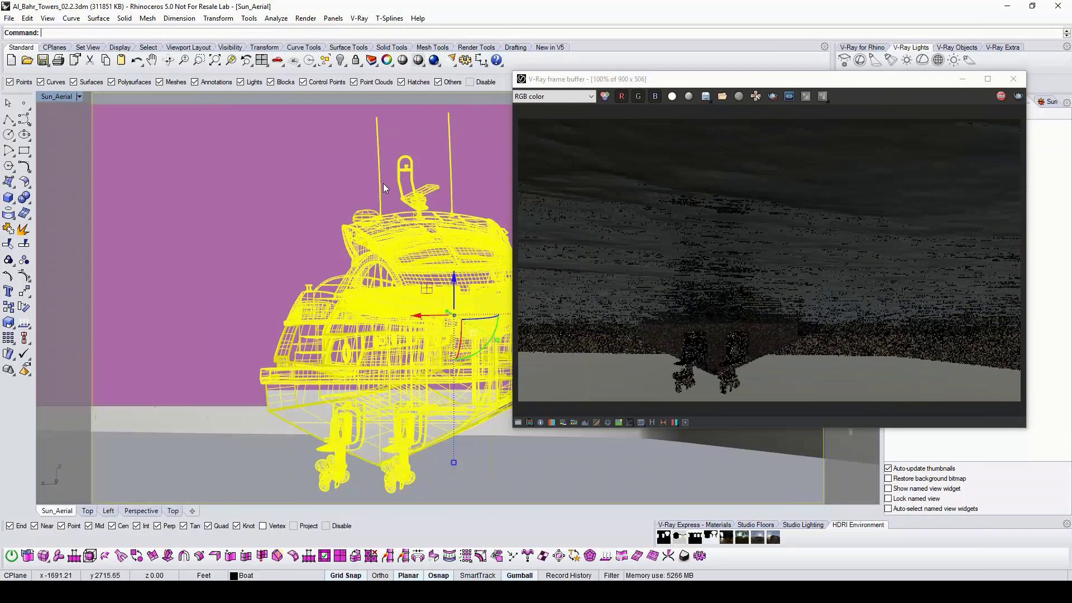
scroll(434, 245, "up", 5)
key("Escape")
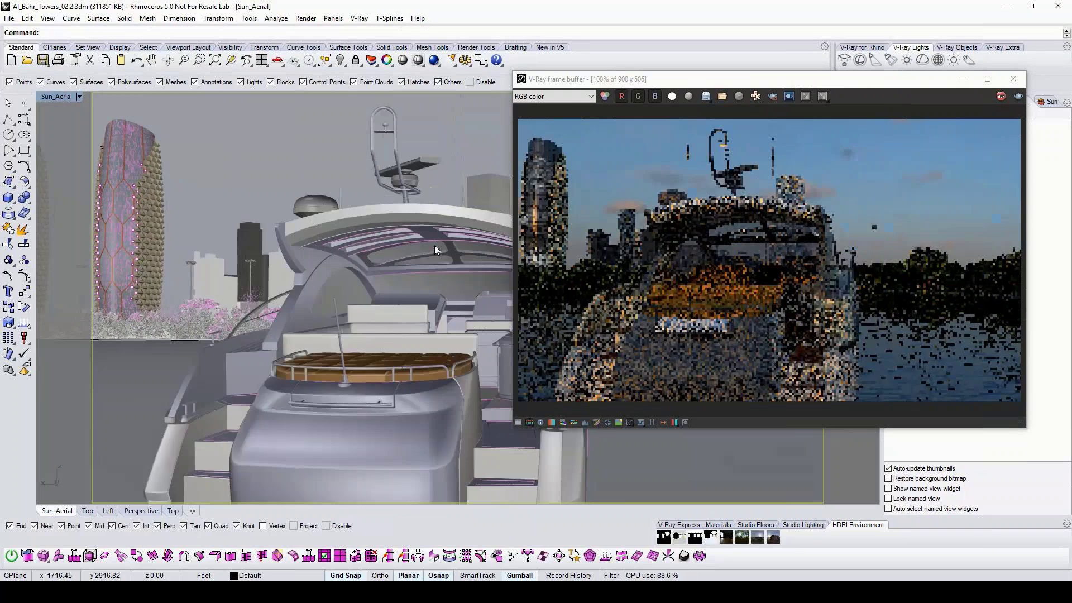
scroll(410, 226, "up", 5)
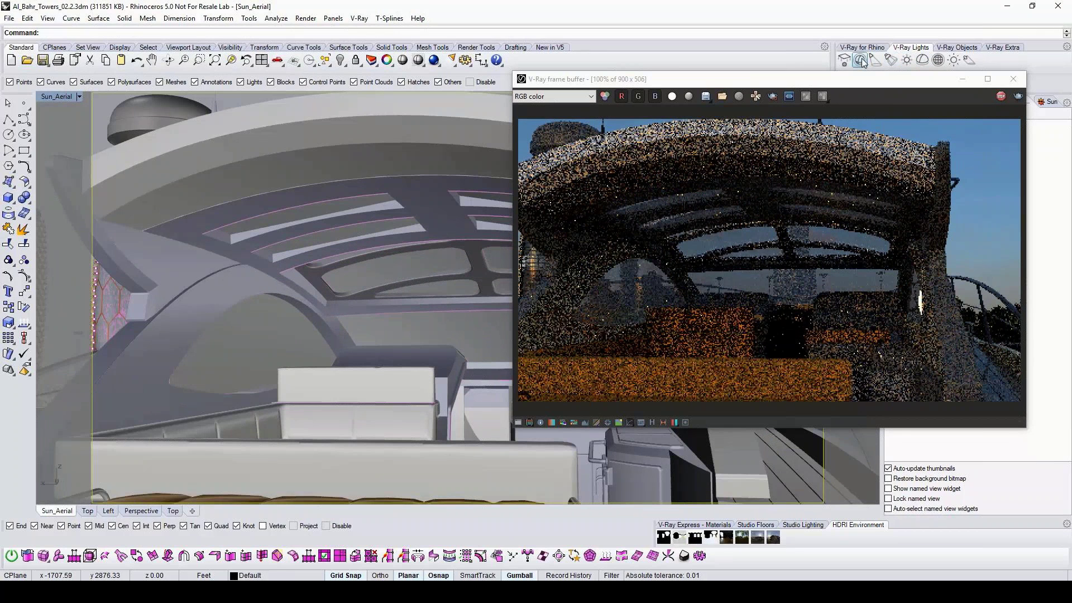
Place a V-Ray Sphere Light under the roof of the yacht's cockpit
left_click(861, 60)
left_click(389, 190)
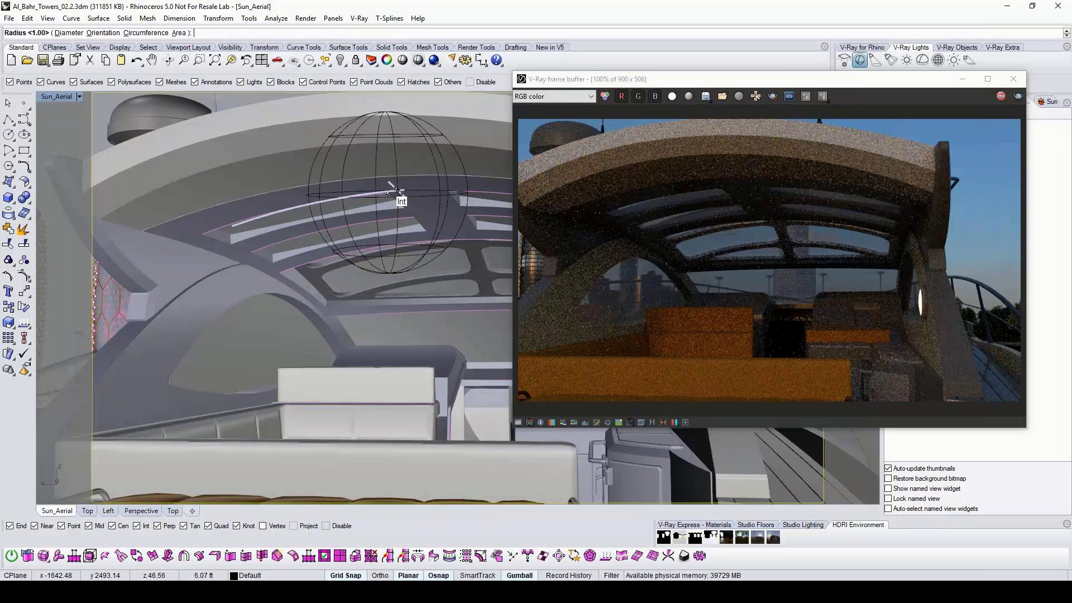
left_click(393, 191)
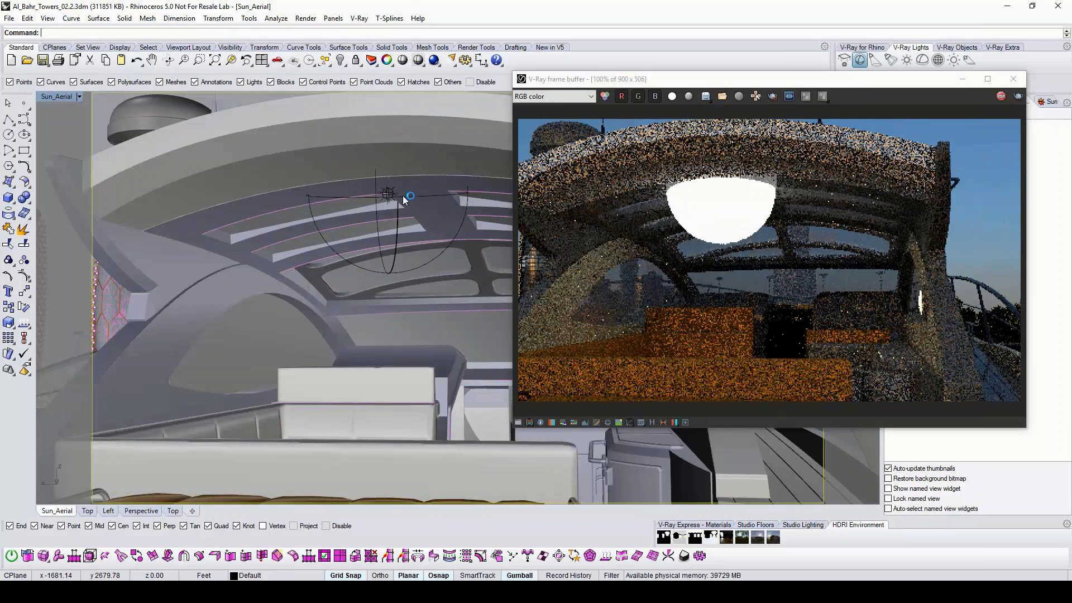
Shrink the new sphere light and reposition it just below the cockpit roof, checking its placement from the yacht's side
left_click(403, 197)
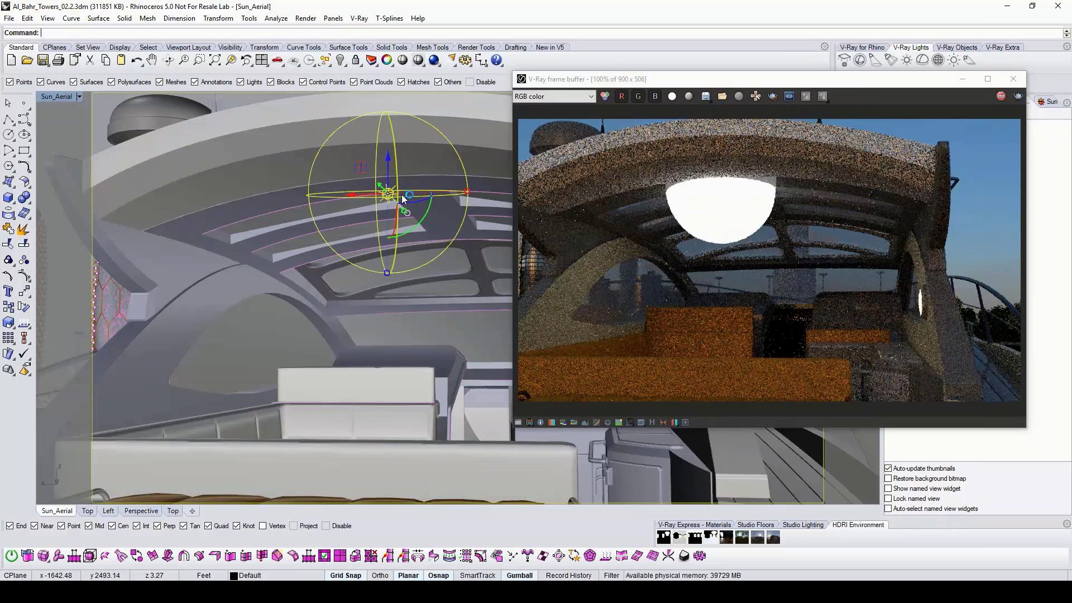
left_click_drag(403, 198, 388, 216)
left_click_drag(363, 167, 392, 181)
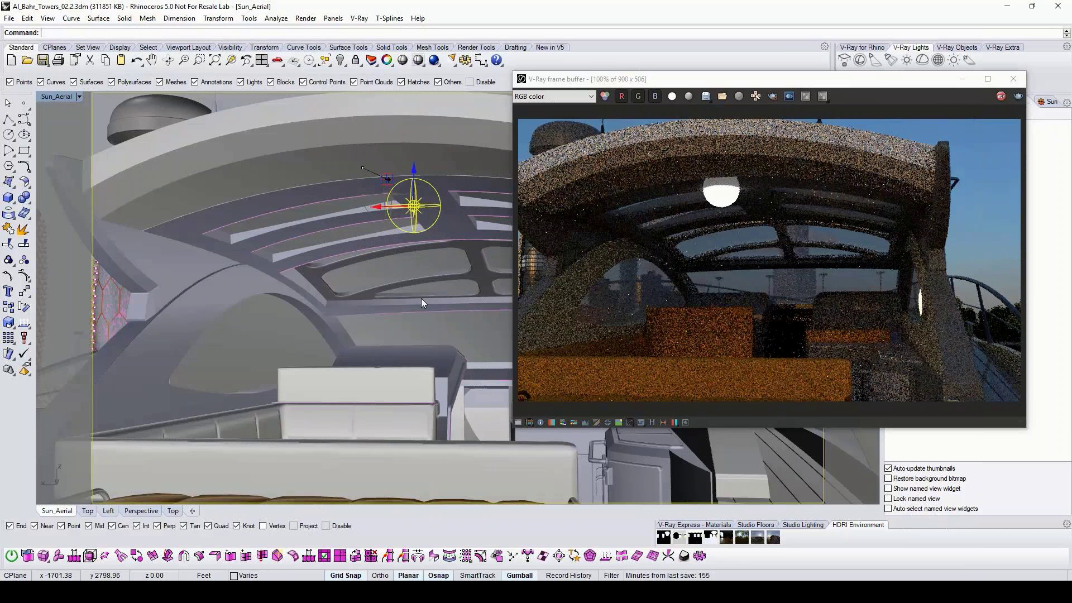
right_click_drag(372, 240, 366, 201, "shift")
left_click_drag(366, 202, 374, 203)
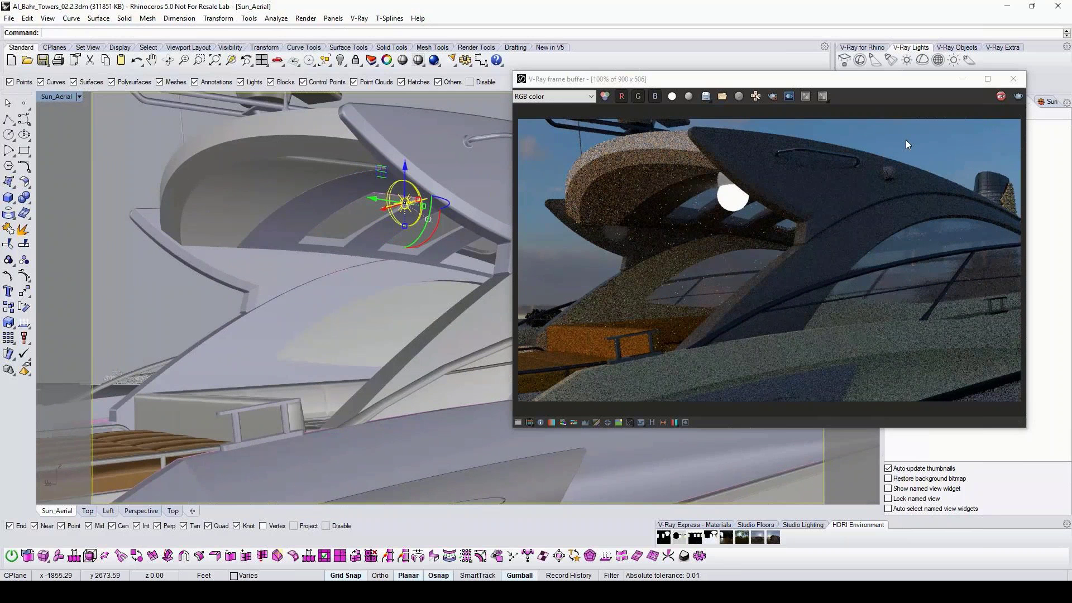
Set the new sphere light's intensity to 2500 in the V-Ray asset editor
left_click(875, 47)
left_click(845, 60)
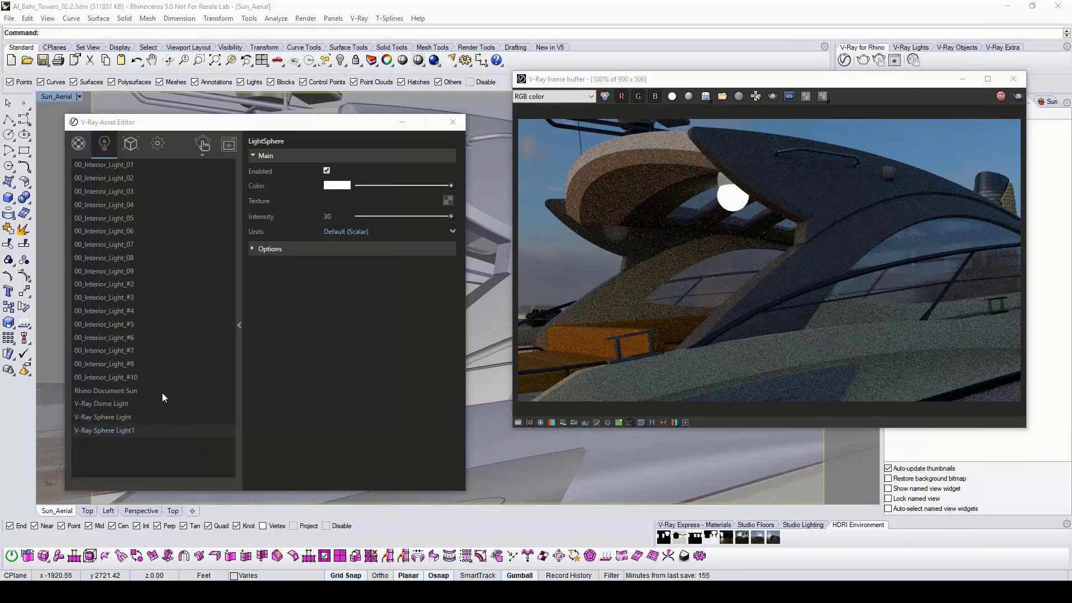
left_click_drag(328, 127, 296, 141)
left_click(314, 230)
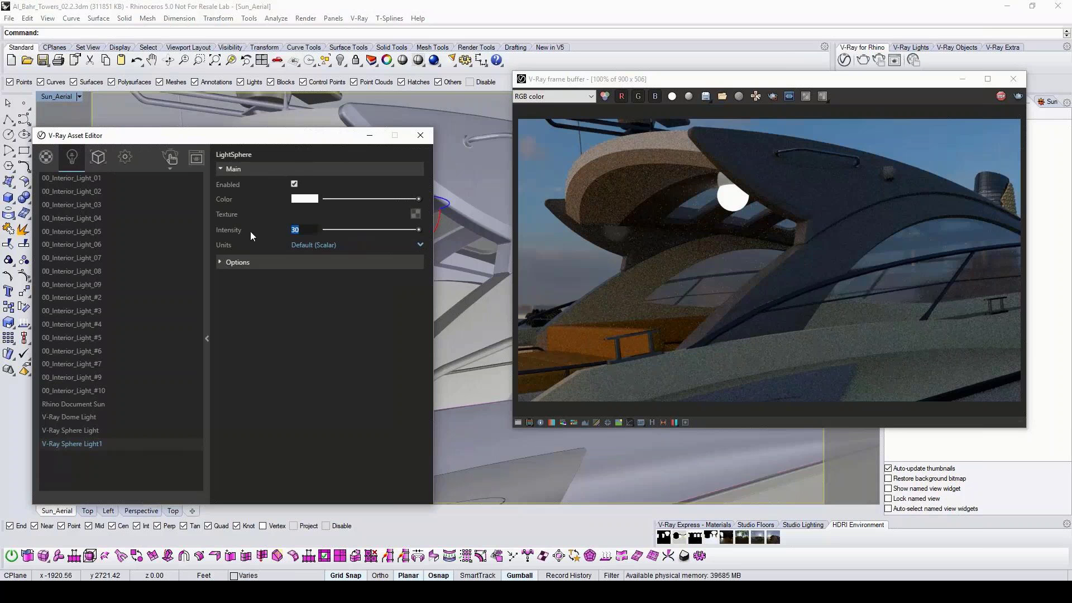
type("2")
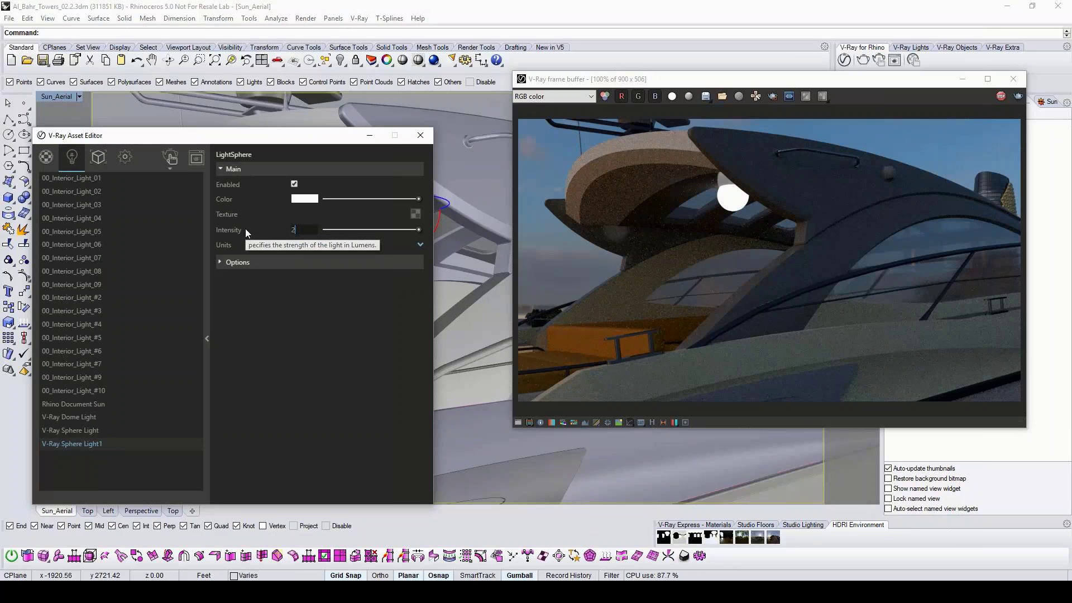
type("500")
key("Return")
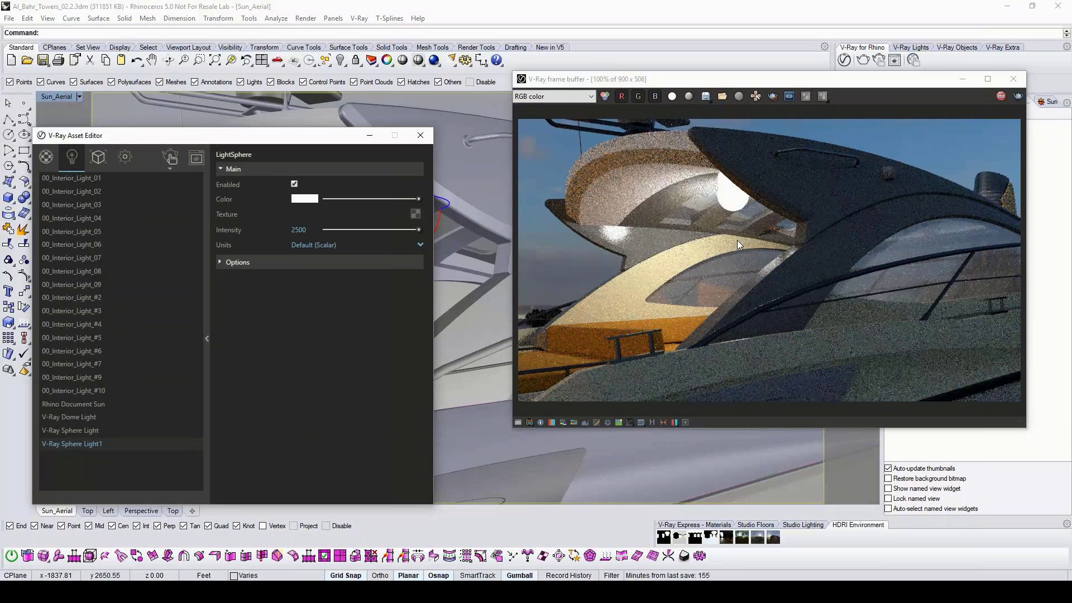
Give the sphere light a warm cream colour with red 254, green 240 and blue 194
left_click(306, 199)
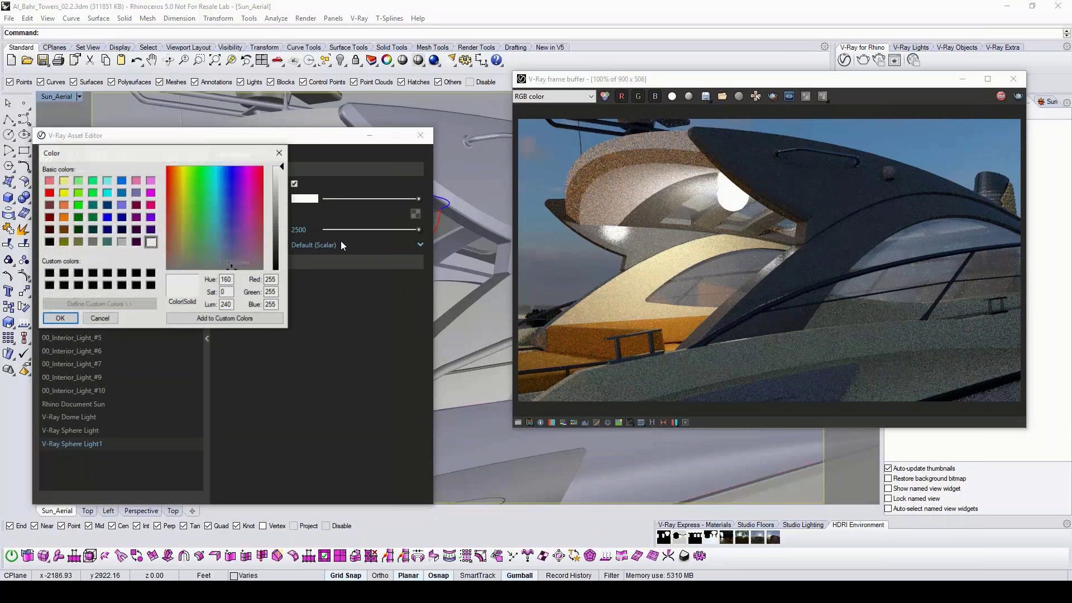
left_click(179, 171)
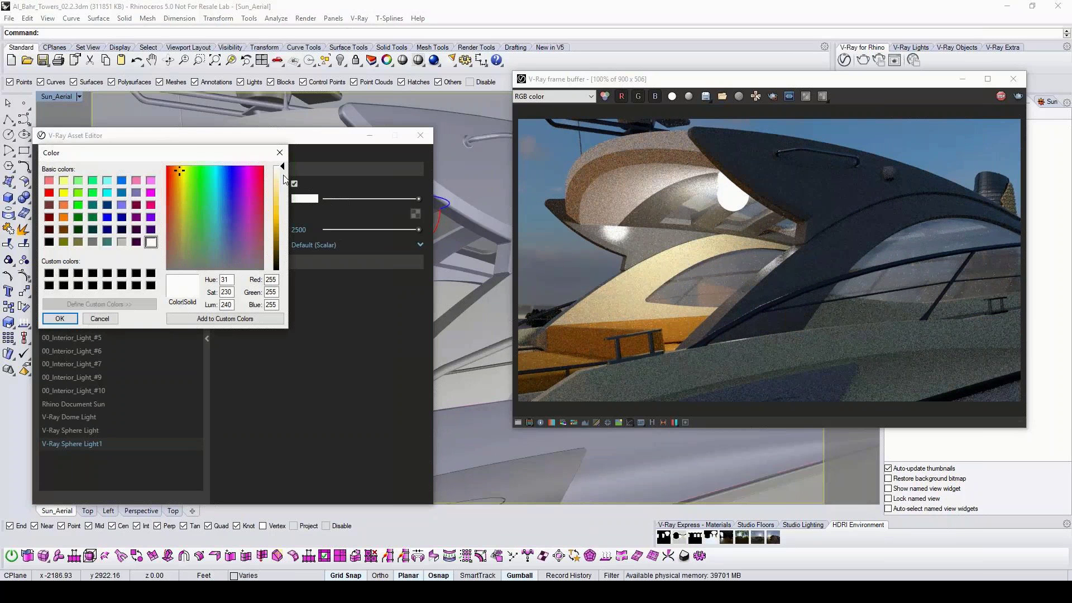
left_click(279, 179)
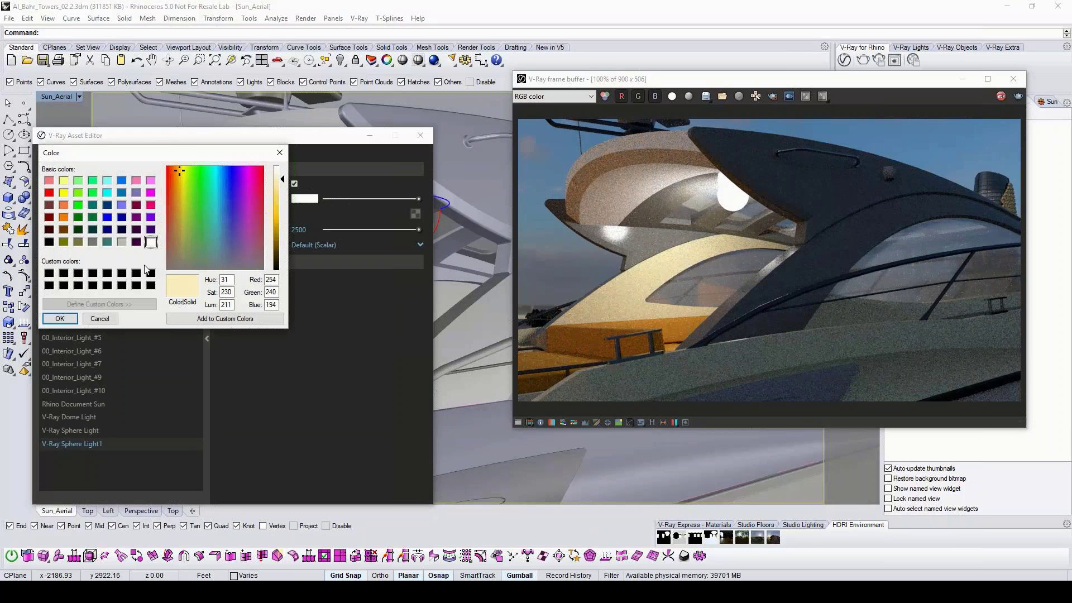
left_click(66, 318)
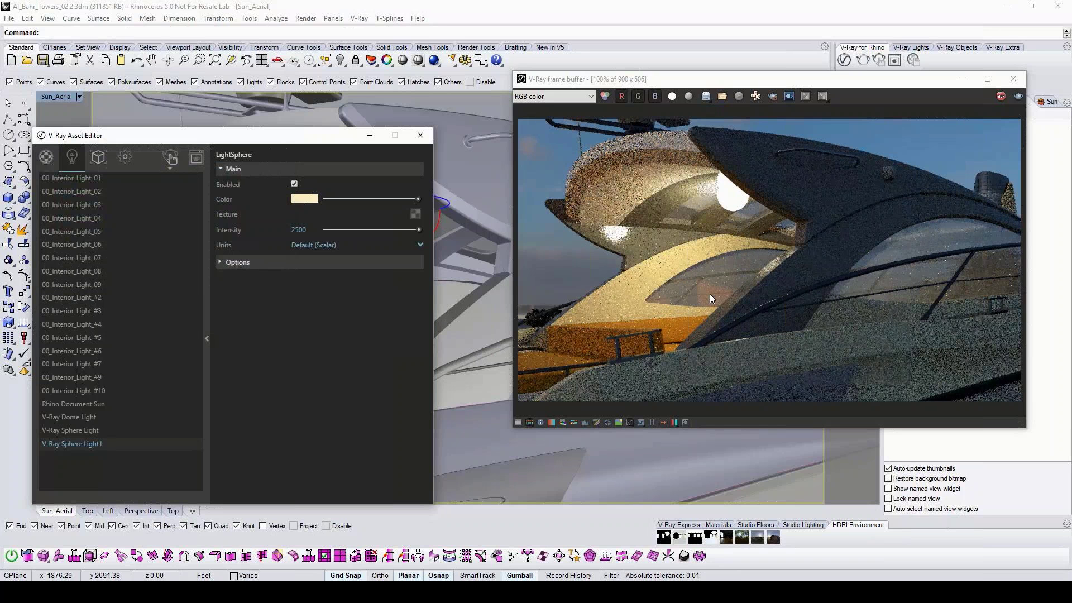
mouse_move(417, 199)
left_mouse_down()
mouse_move(381, 199)
mouse_move(424, 199)
left_mouse_up()
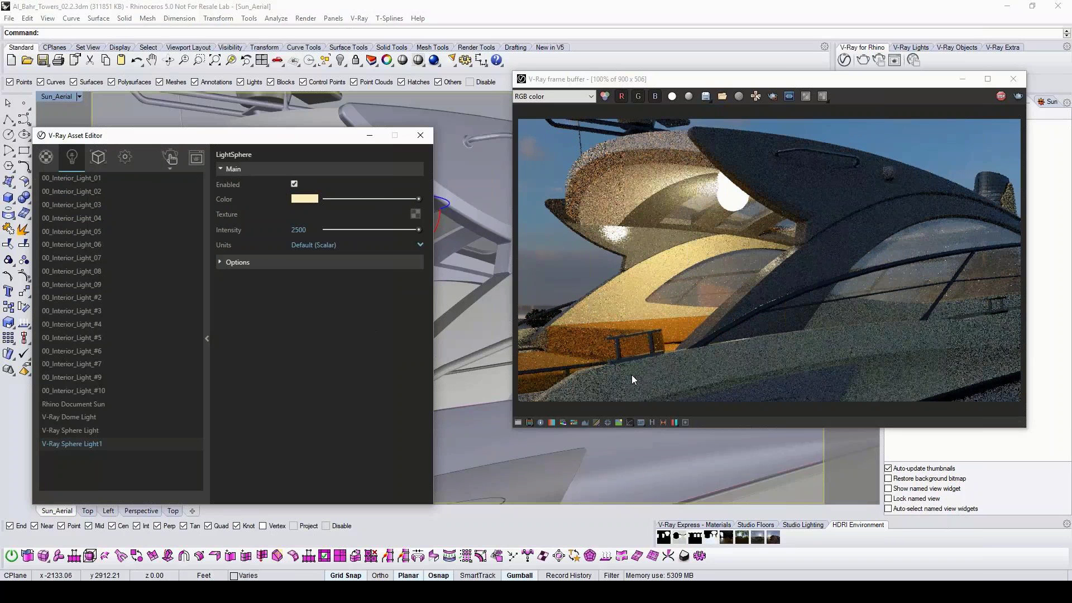
Copy the sphere light from the cockpit down into the hull and position the copy behind the yacht's side window
left_click_drag(313, 139, 295, 149)
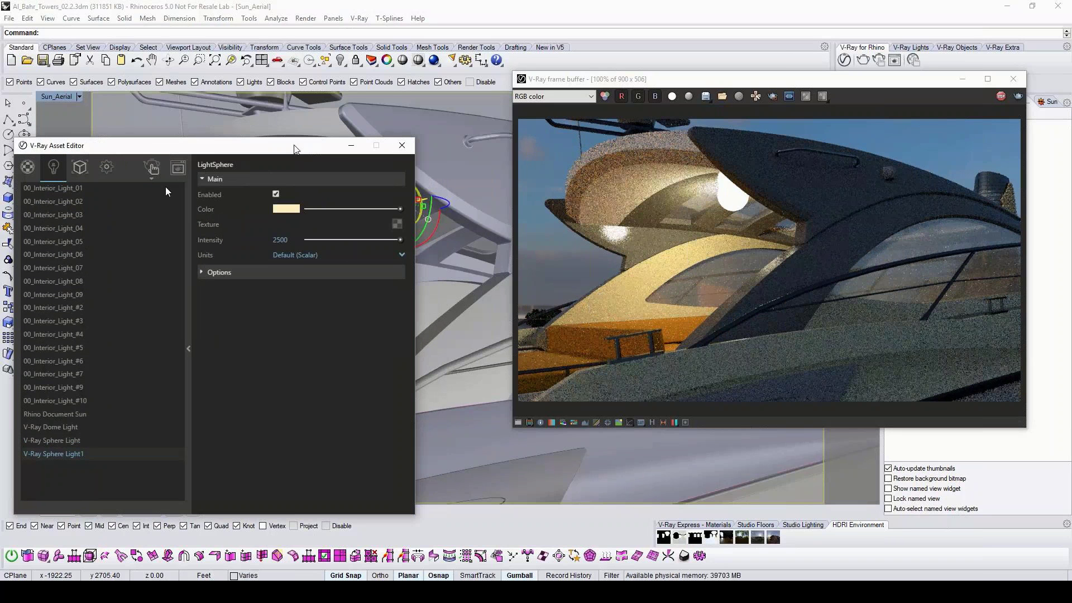
right_click_drag(330, 132, 358, 123)
scroll(414, 217, "down", 5)
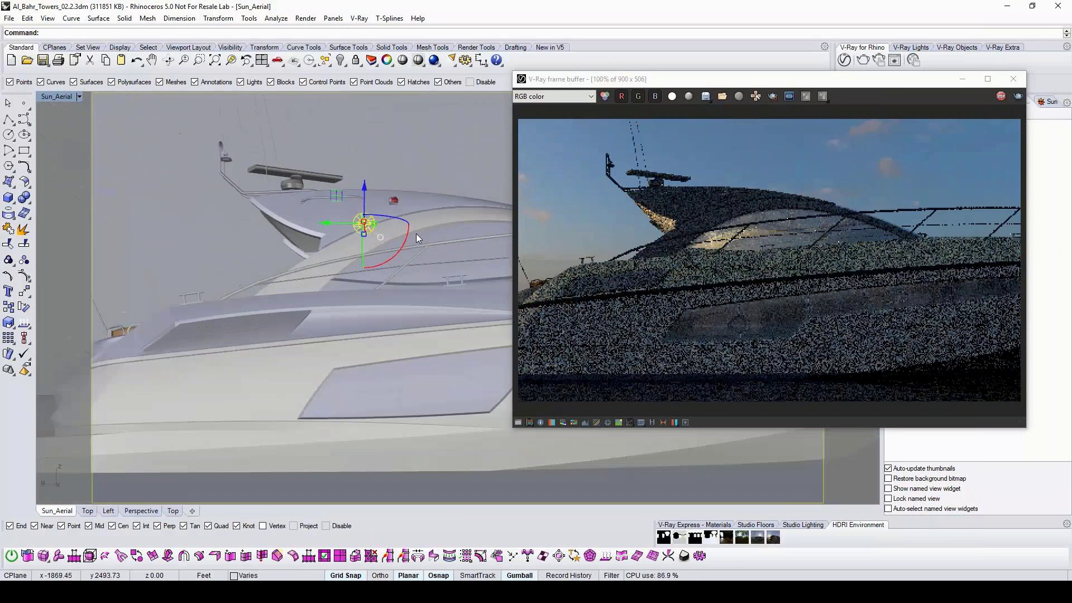
right_click_drag(414, 281, 406, 281, "shift")
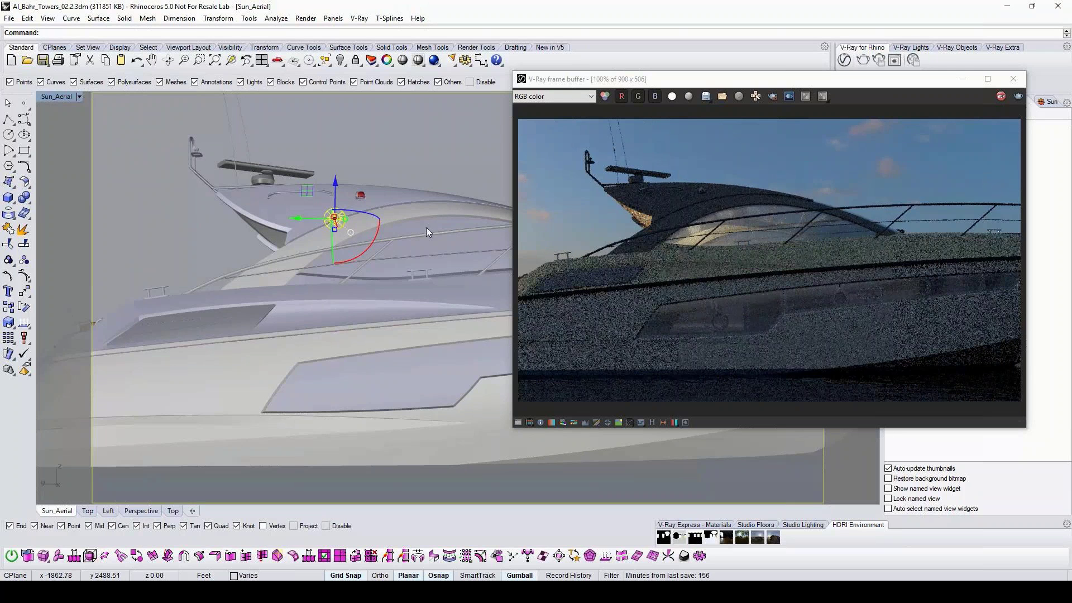
right_click_drag(426, 229, 414, 227, "shift")
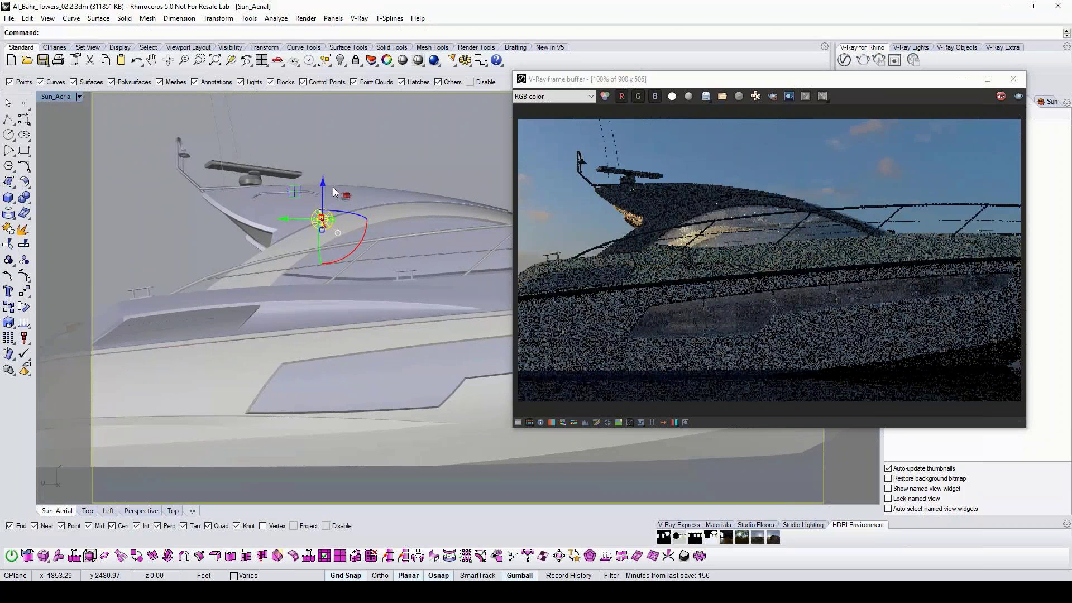
left_click_drag(324, 203, 351, 325)
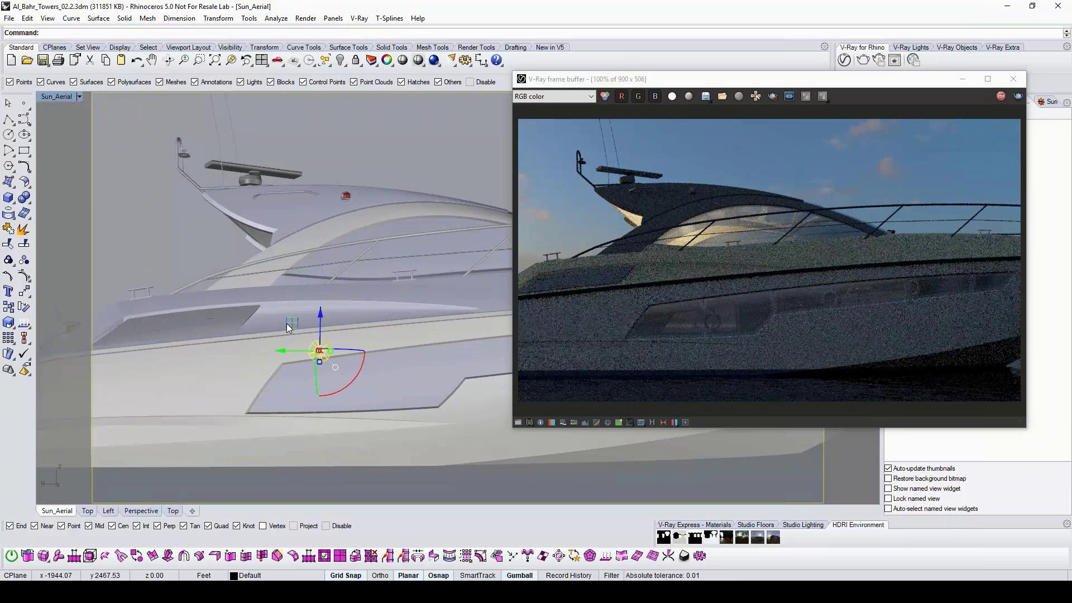
left_click_drag(289, 328, 319, 329)
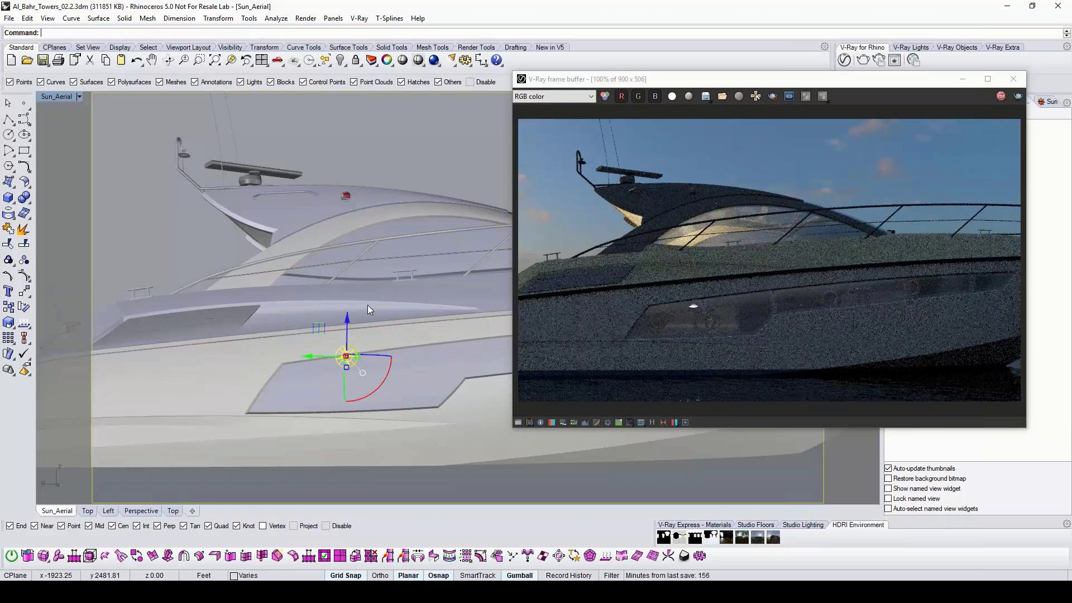
left_click_drag(347, 319, 347, 335)
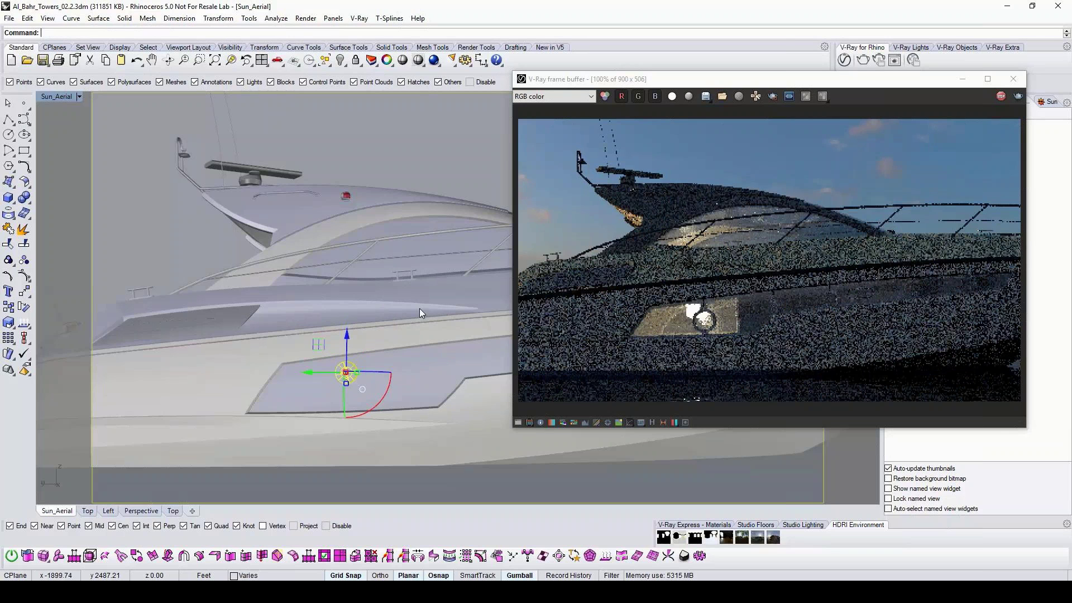
Copy the hull sphere light toward the bow and position the copy behind the forward side windows
right_click_drag(420, 312, 196, 350, "shift")
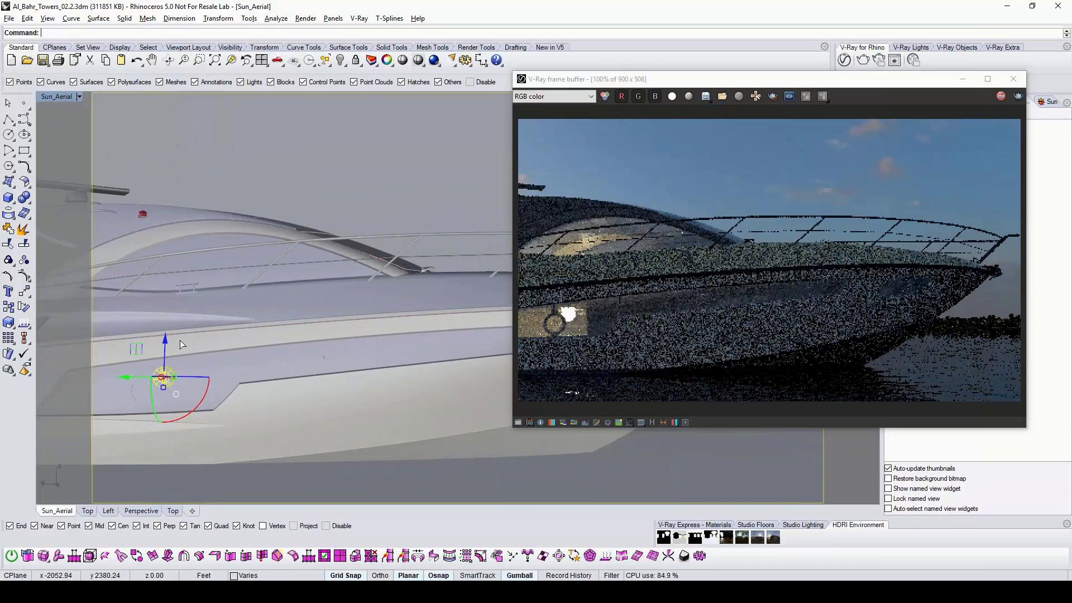
left_click_drag(180, 343, 414, 277)
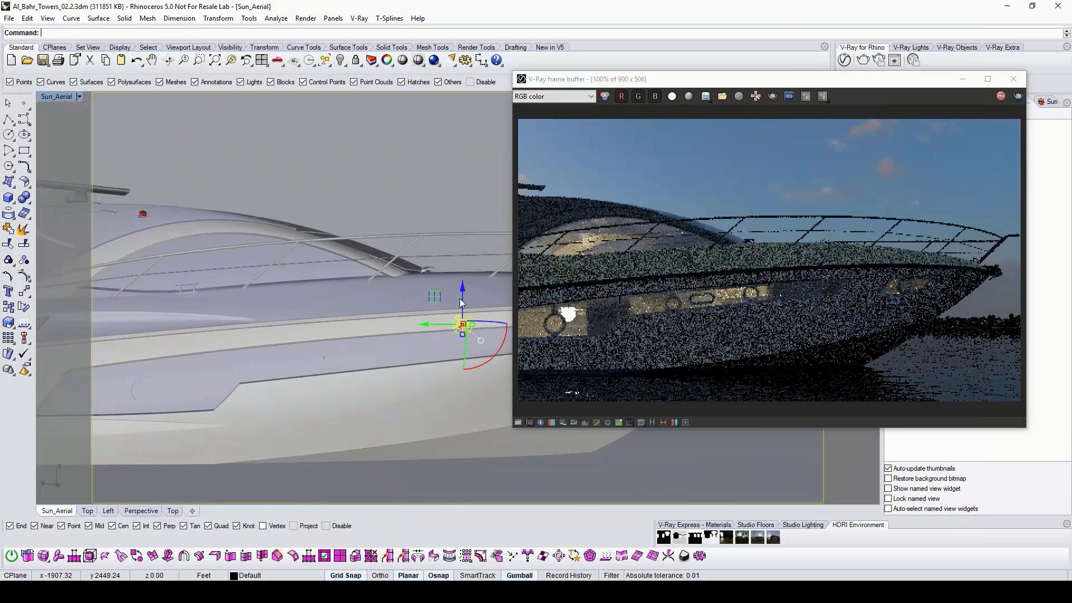
left_click_drag(461, 303, 363, 300)
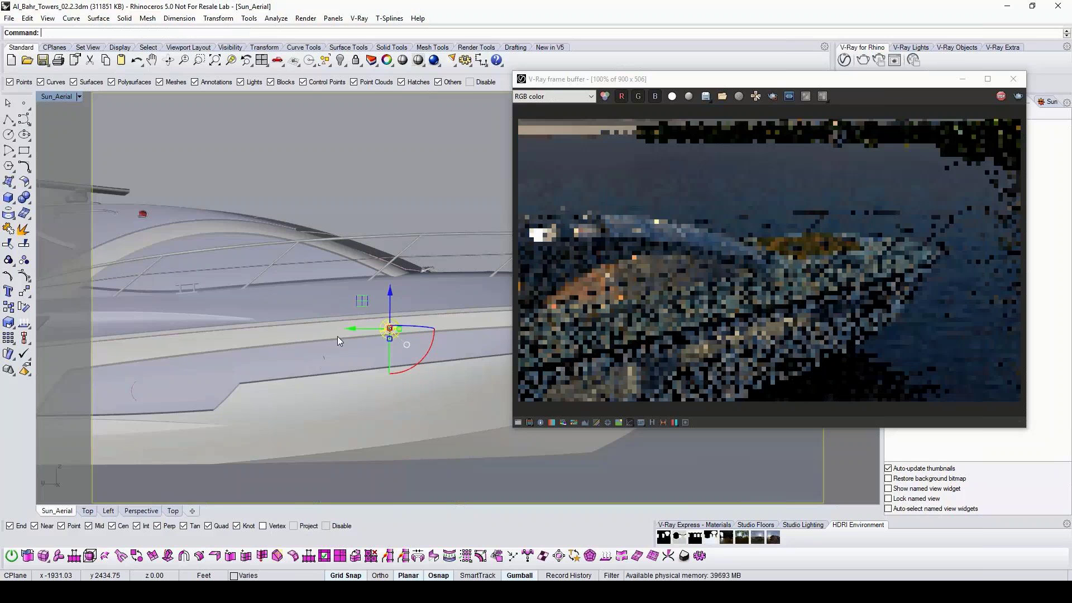
scroll(338, 336, "down", 3)
scroll(339, 339, "down", 3)
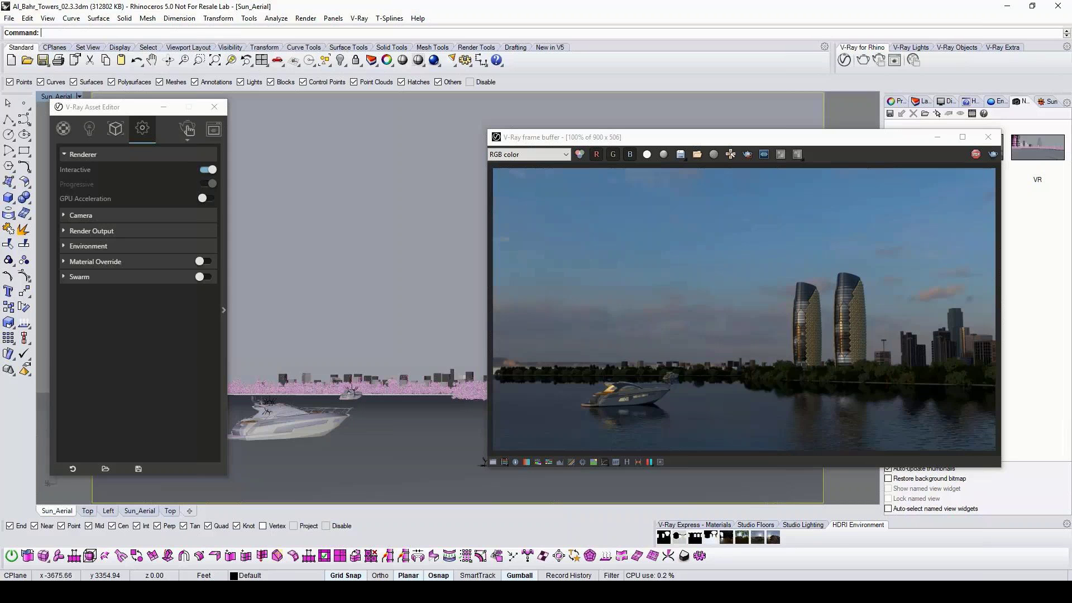
Set the standard camera's Exposure Value (EV) to 12.48 in the V-Ray render settings
left_click(61, 216)
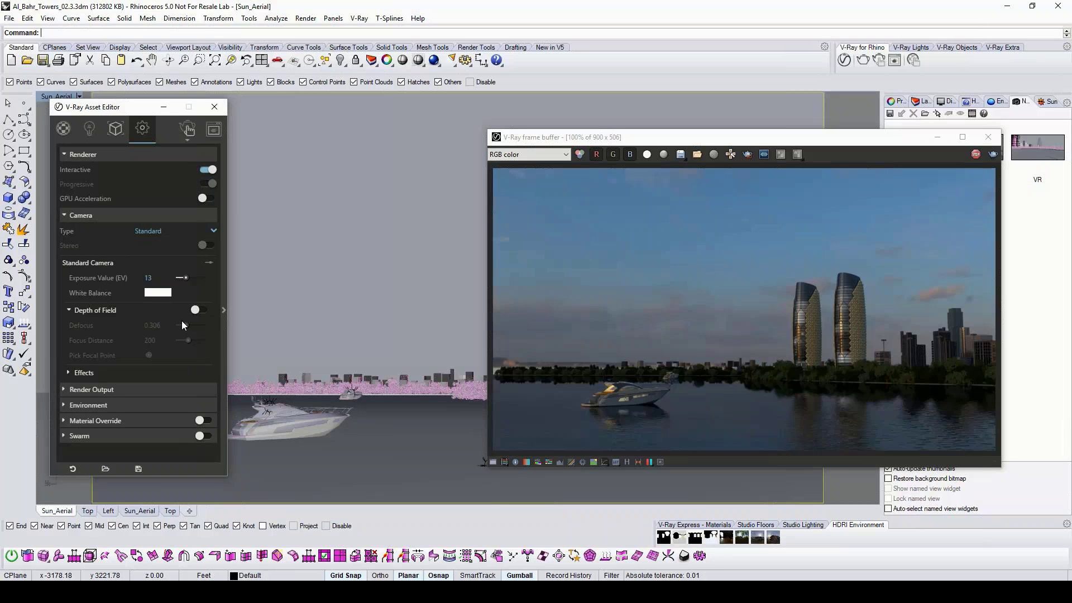
left_click_drag(185, 278, 188, 281)
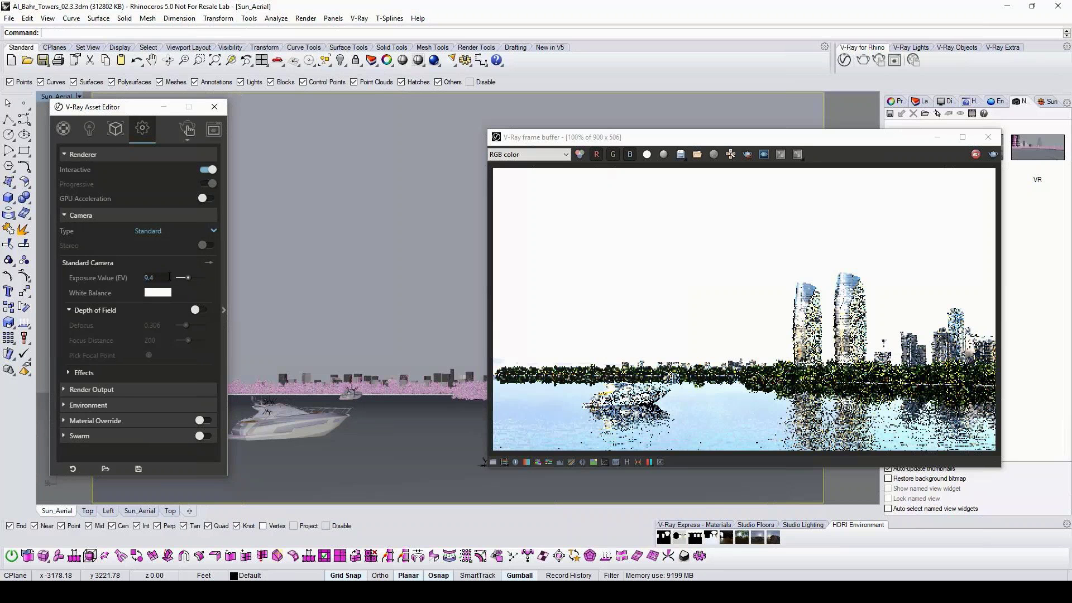
left_click_drag(169, 277, 105, 270)
type("12.48")
key("Return")
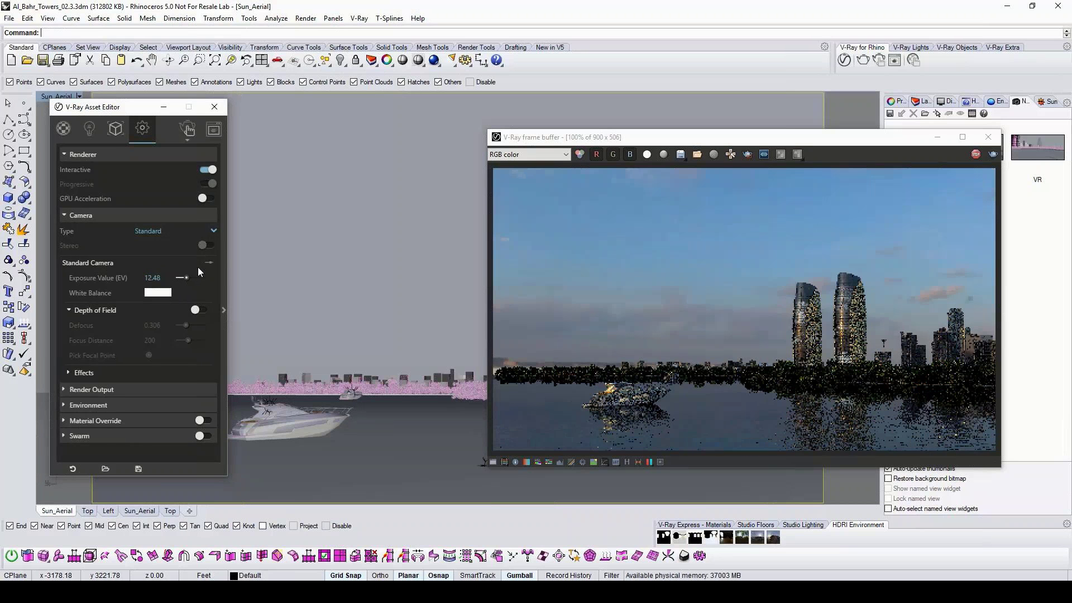
Set the standard camera's White Balance to a pale orange with red 253, green 230 and blue 193
left_click(209, 263)
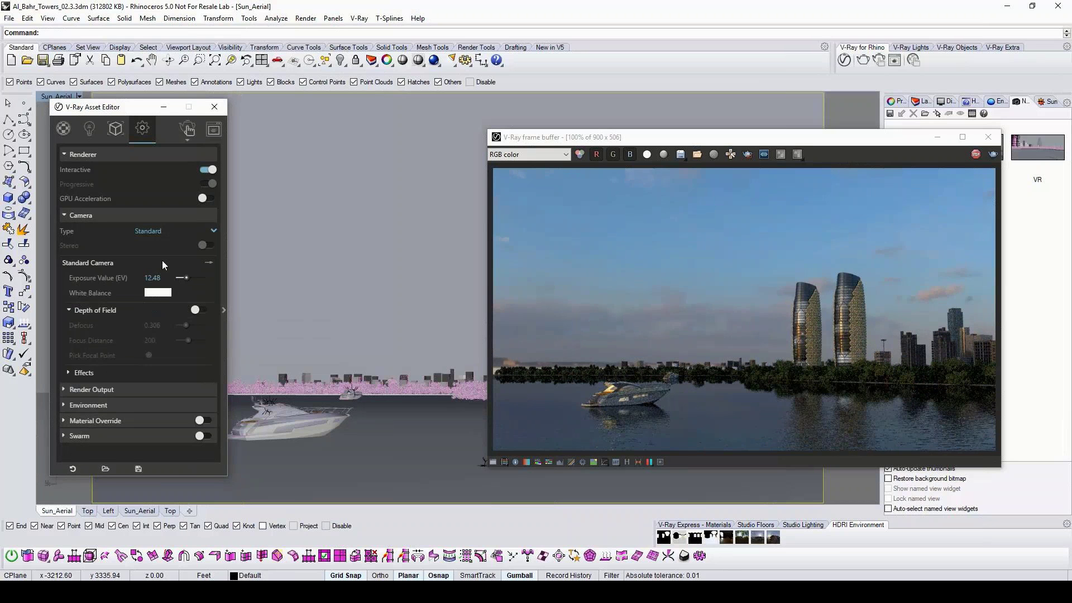
left_click(156, 293)
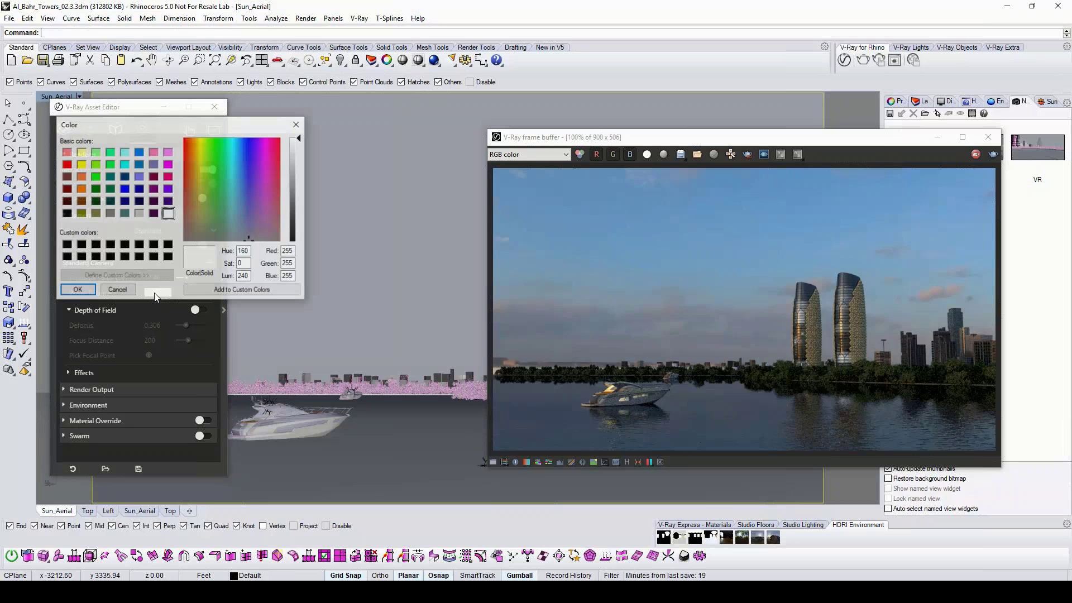
left_click(194, 144)
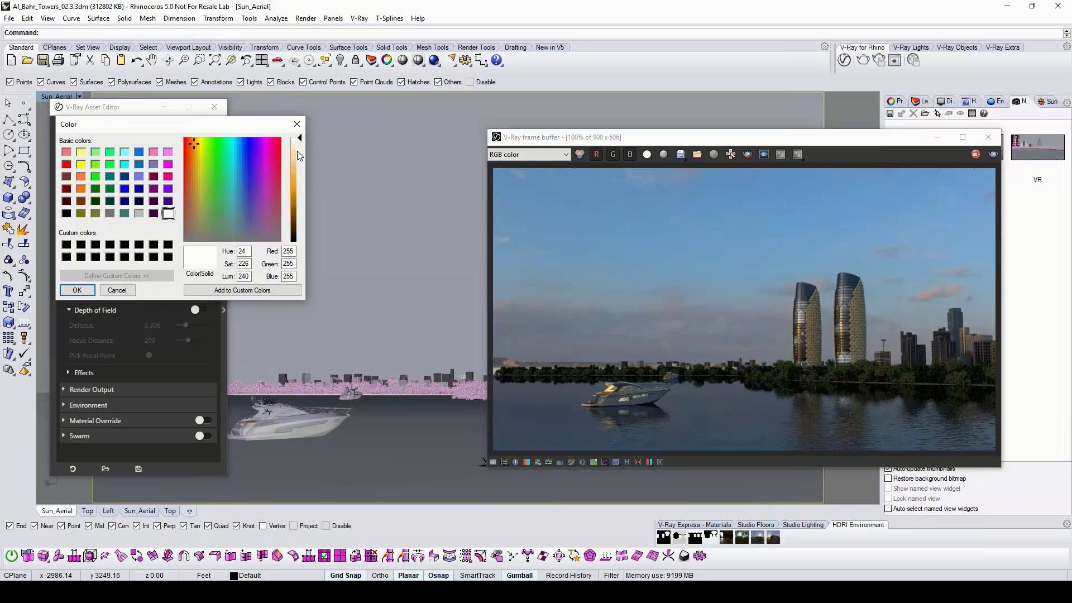
left_click(296, 150)
left_click(296, 150)
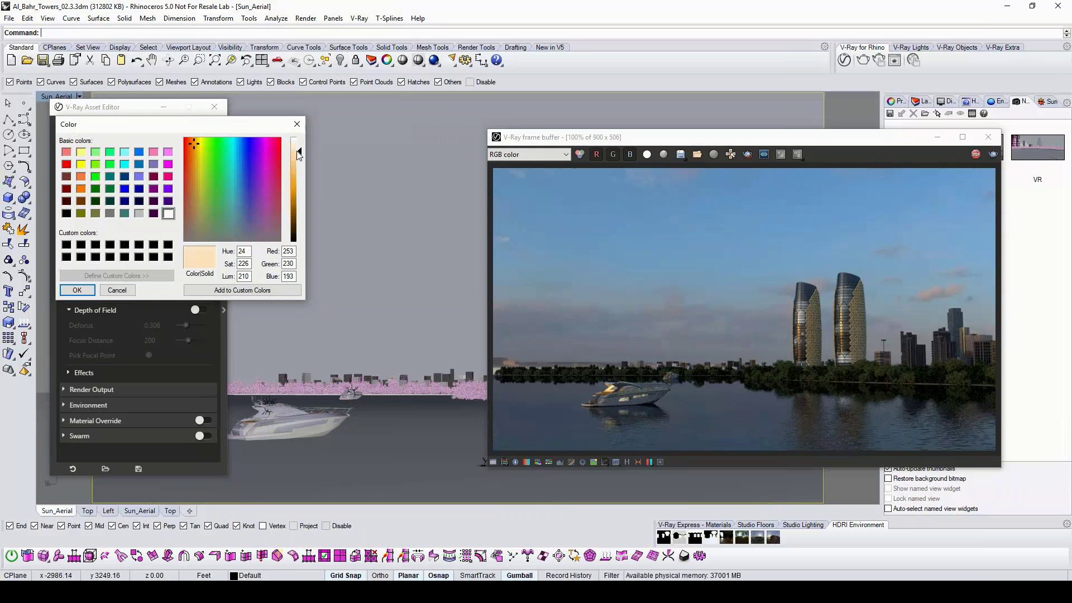
left_click(79, 291)
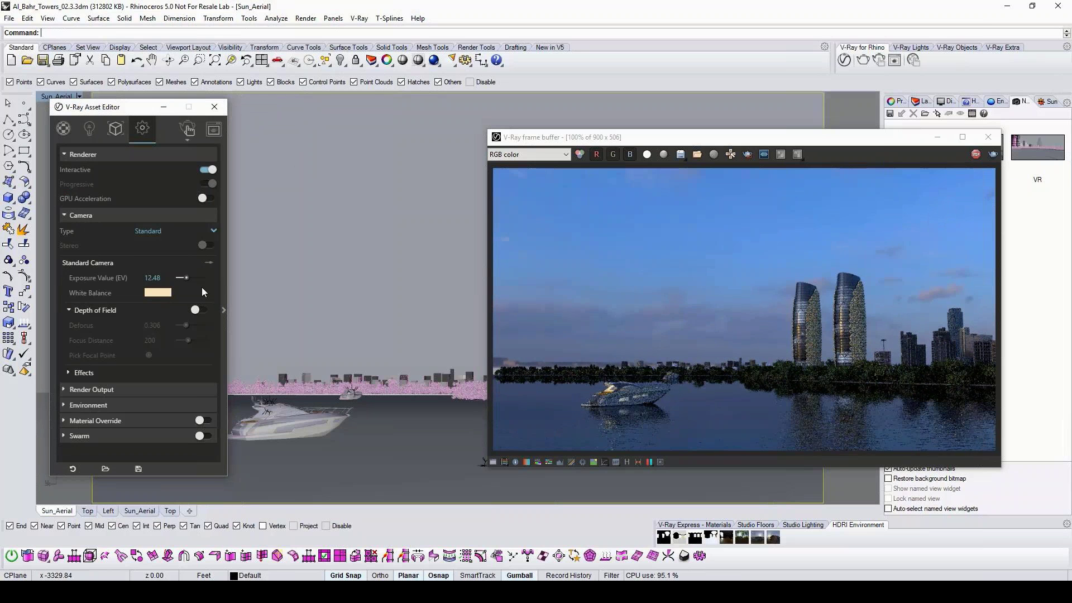
Change the camera's White Balance to a light blue with red 193, green 232 and blue 253
left_click(165, 298)
left_click(239, 143)
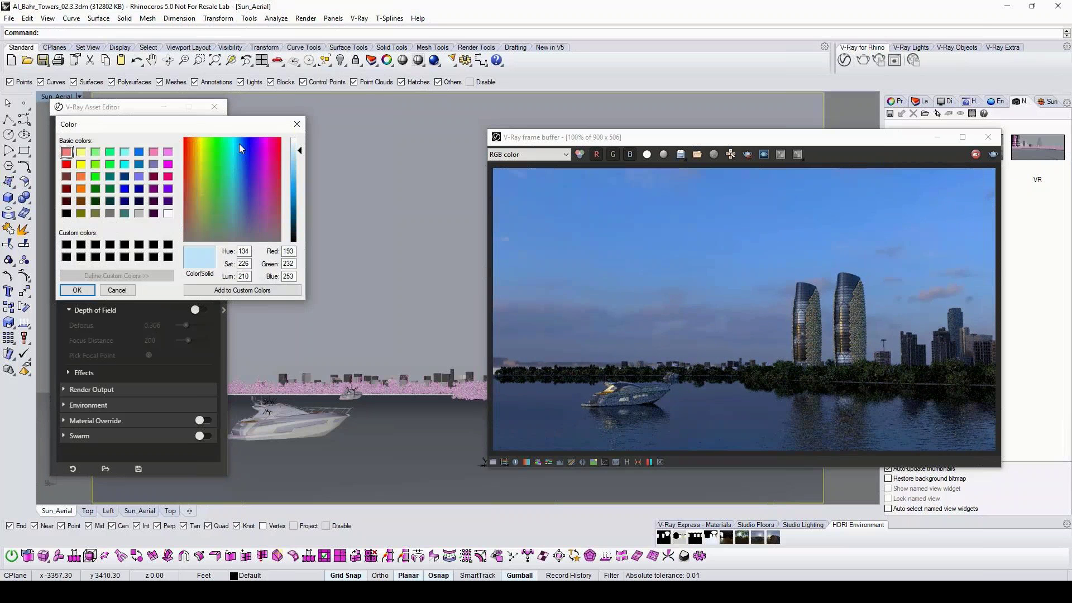
left_click(78, 291)
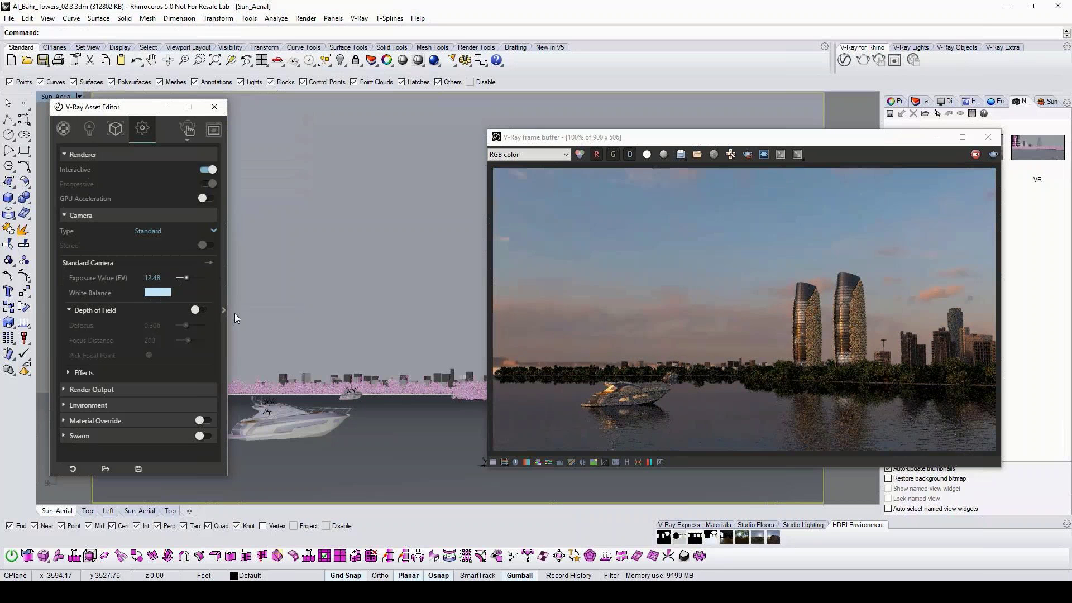
Try a Vignetting value of 2.5 in the camera's effects and reset it to 0
left_click(71, 371)
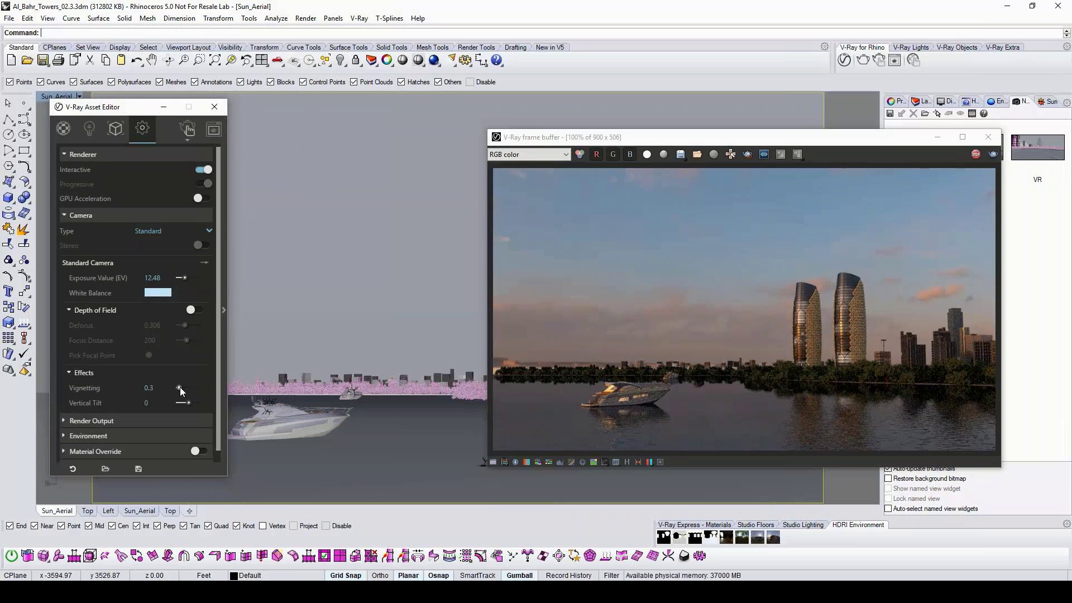
left_click_drag(182, 390, 183, 389)
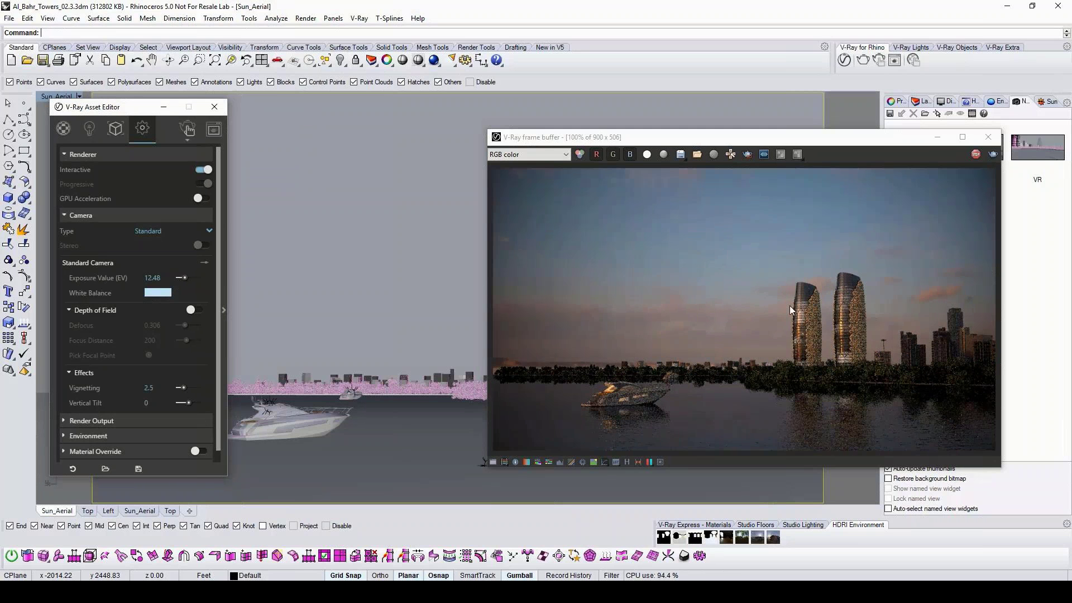
left_click_drag(181, 388, 159, 391)
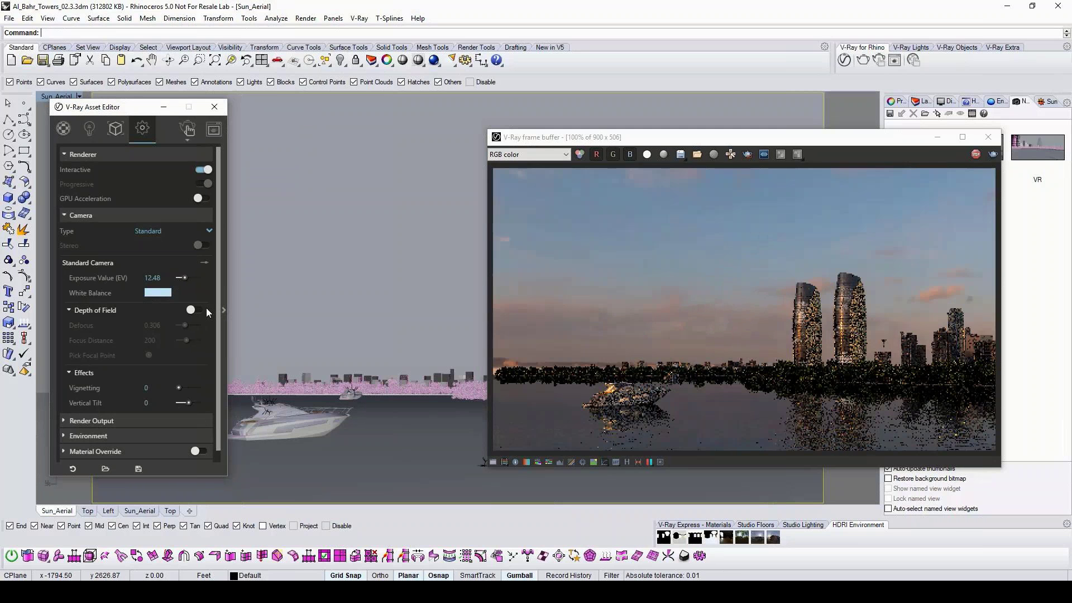
Enable the camera's depth of field with a Defocus of 1 and pick the large yacht as the focal point
left_click(201, 310)
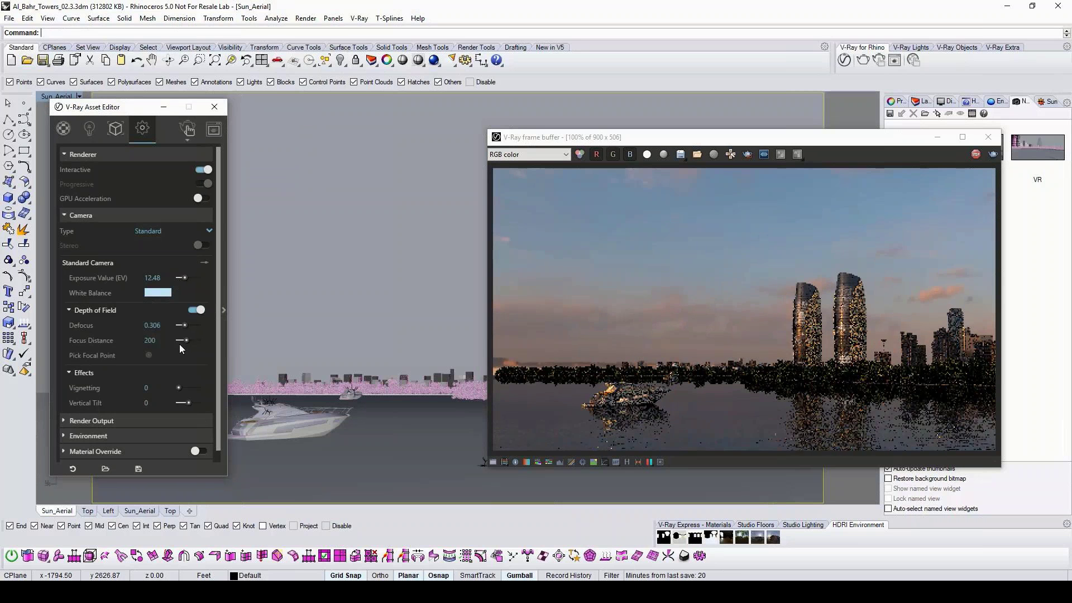
left_click_drag(182, 325, 195, 327)
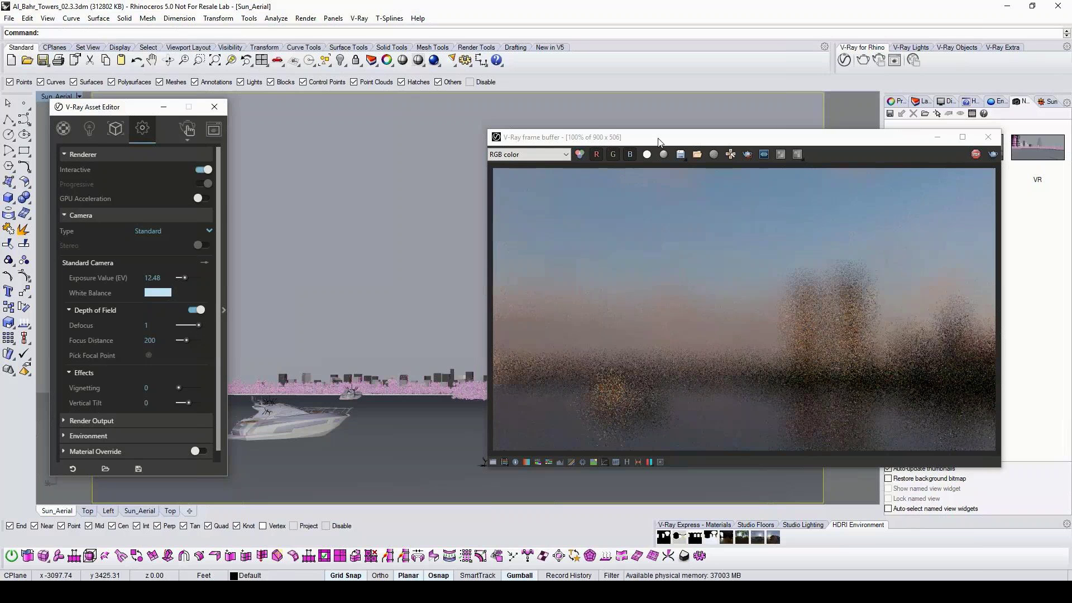
left_click_drag(657, 138, 768, 133)
left_click(148, 355)
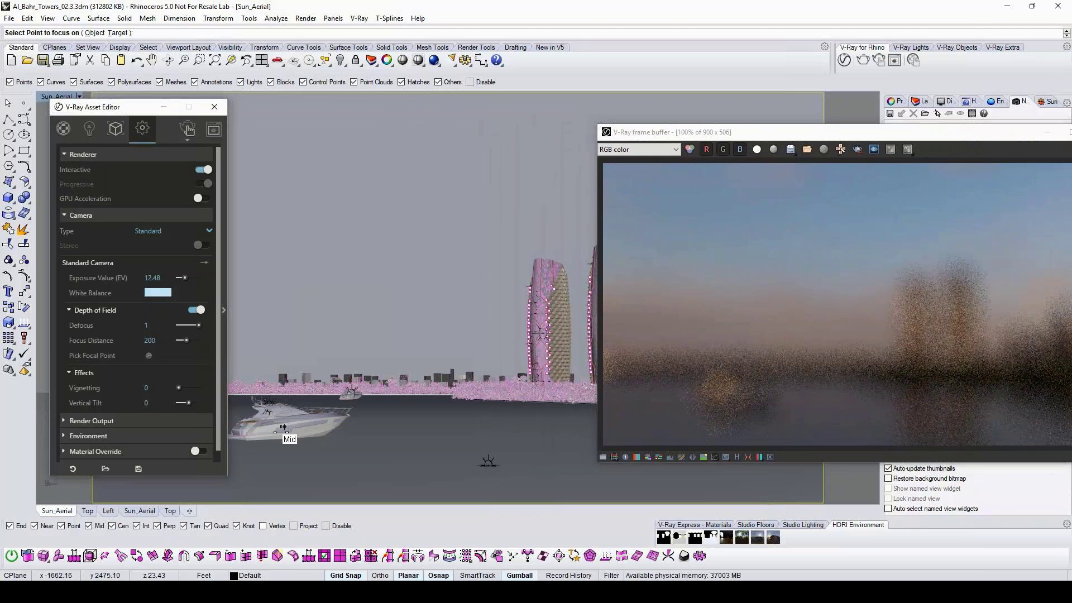
left_click(288, 420)
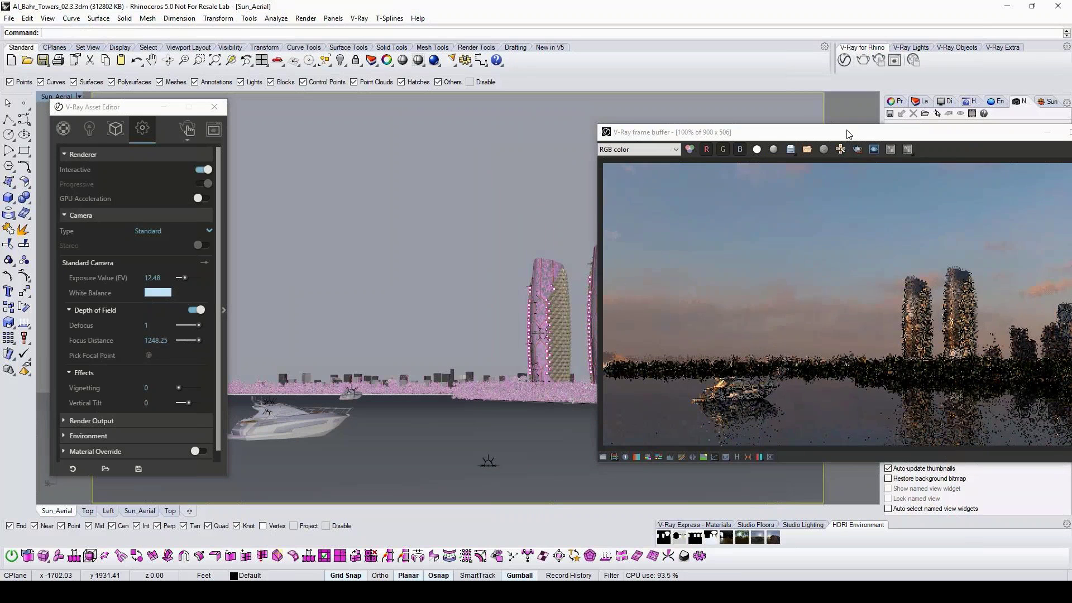
left_click_drag(847, 134, 666, 109)
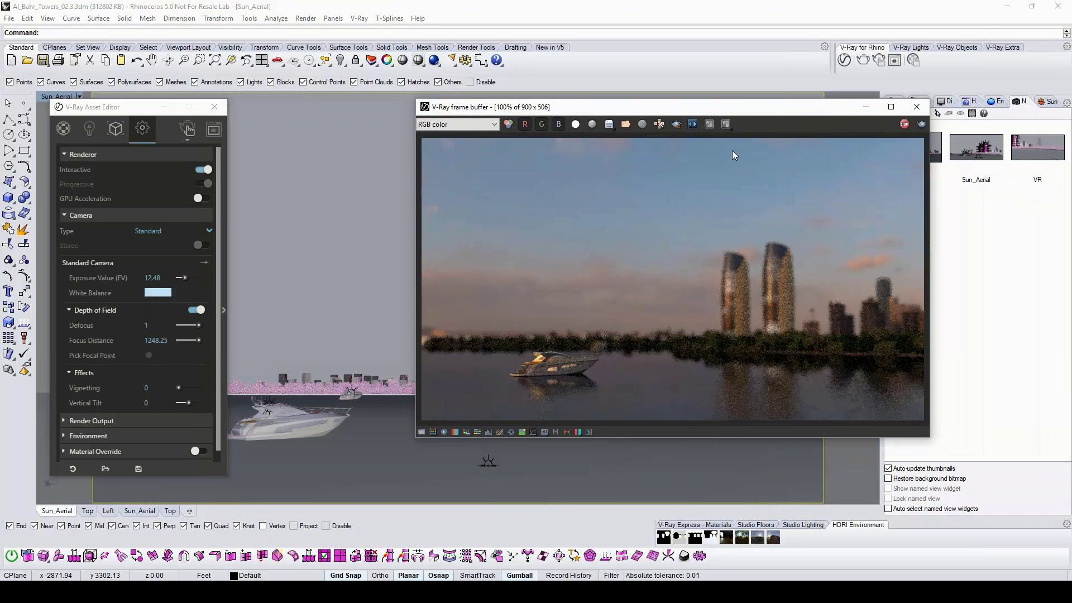
Move the focal point from the yacht to the taller of the twin towers, keeping the render window clear of the model
left_click_drag(703, 112, 832, 395)
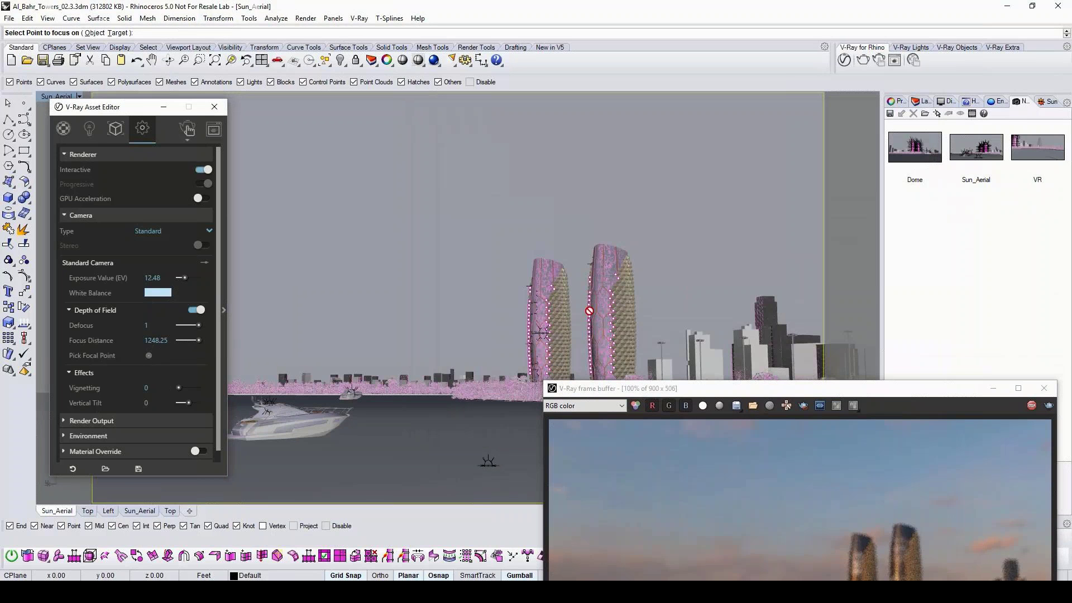
left_click(598, 322)
left_click_drag(643, 388, 434, 126)
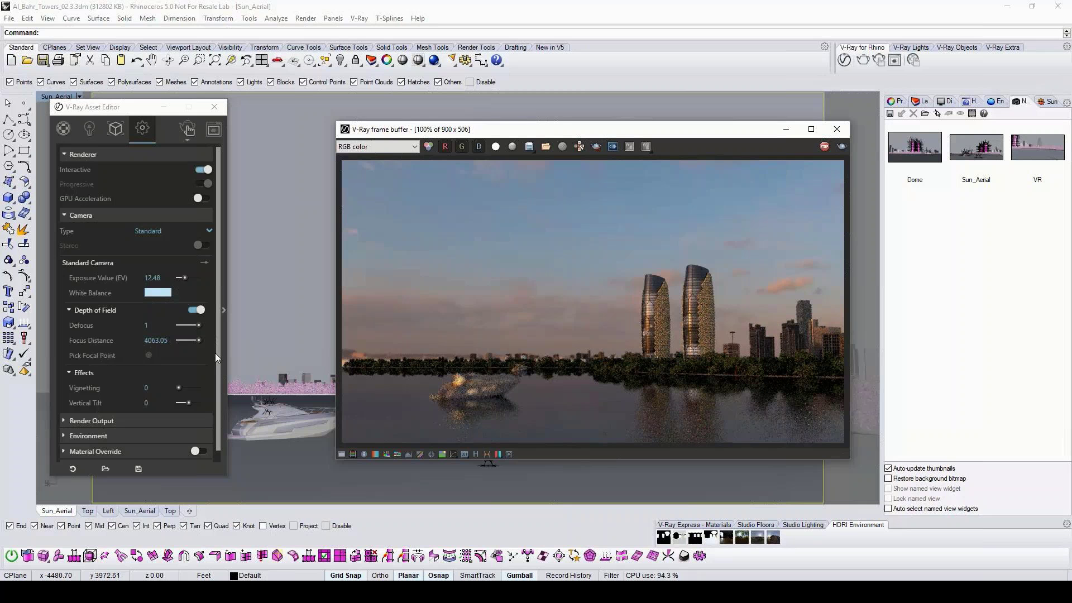
Set the depth of field's Defocus to 0.852
left_click(146, 326)
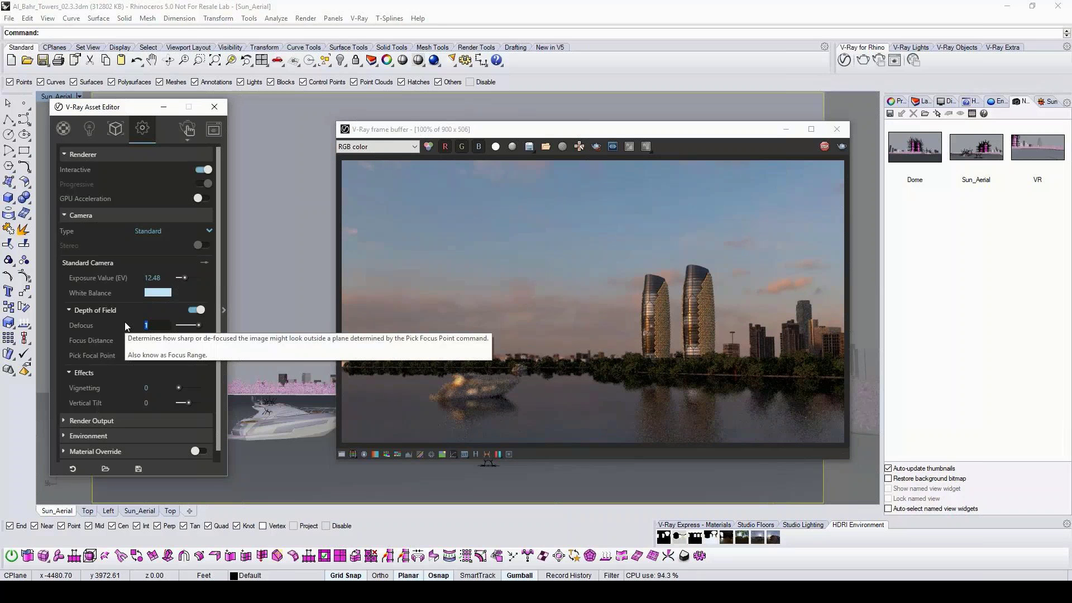
type("0.852")
key("Return")
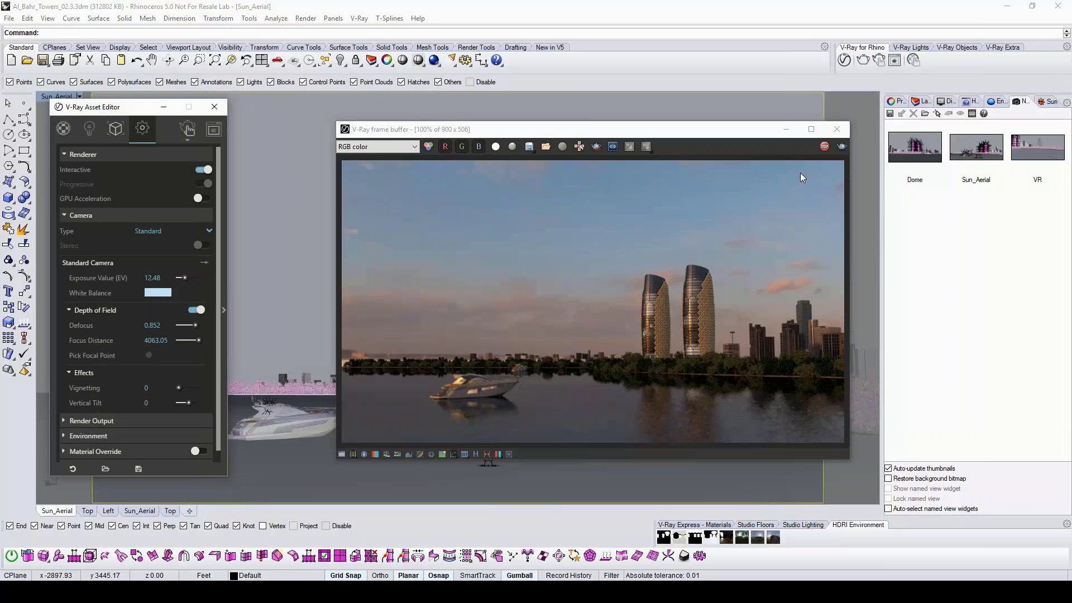
Stop the running render and change the camera type to VR Cubemap
left_click(825, 146)
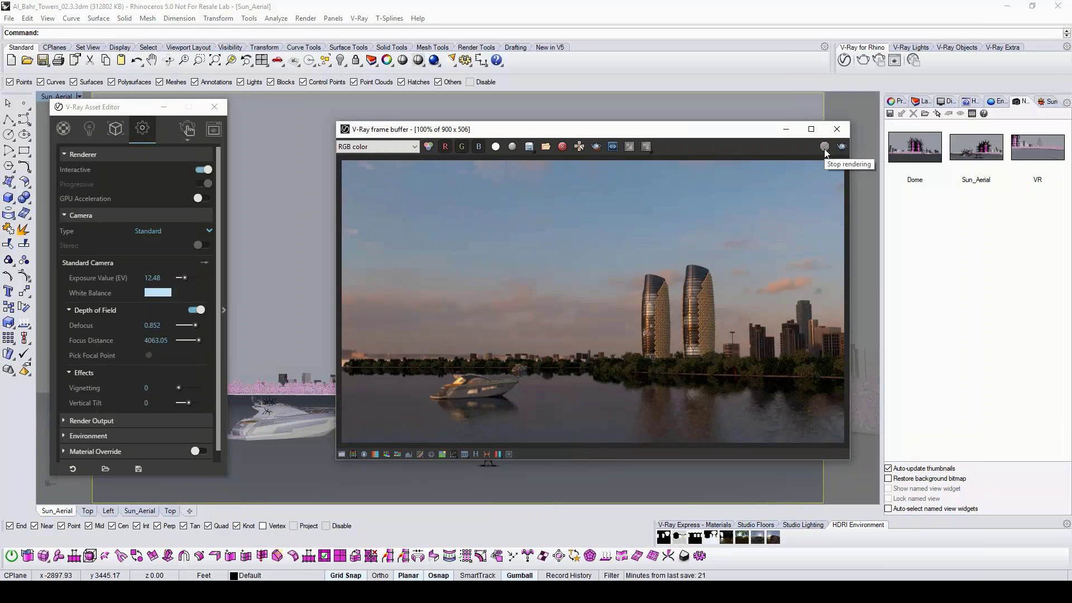
left_click(211, 234)
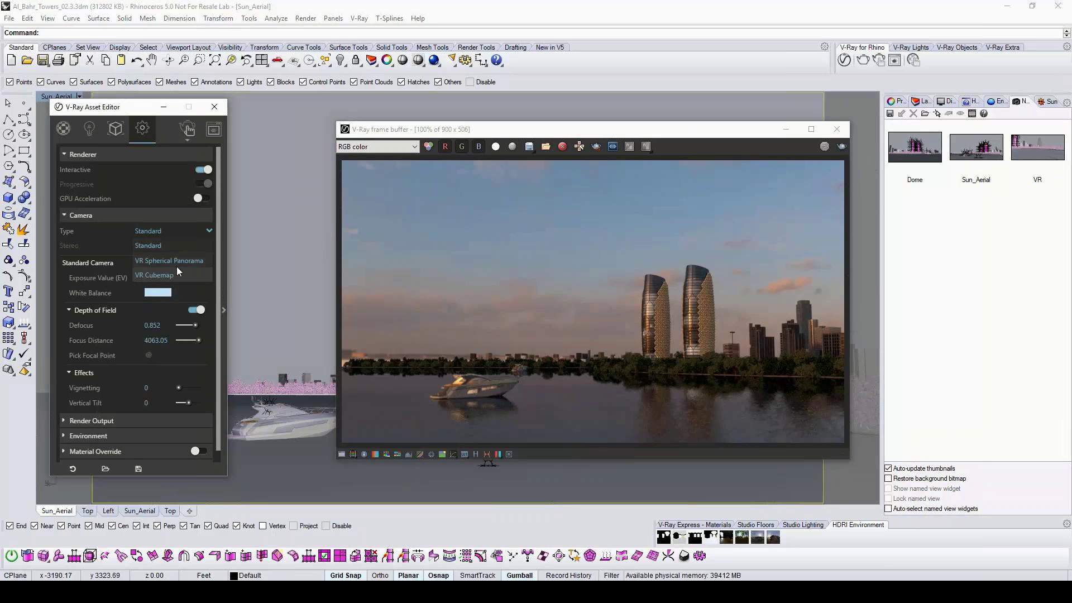
left_click(166, 275)
Turn off interactive rendering and enable Stereo for the VR Cubemap camera
mouse_move(130, 244)
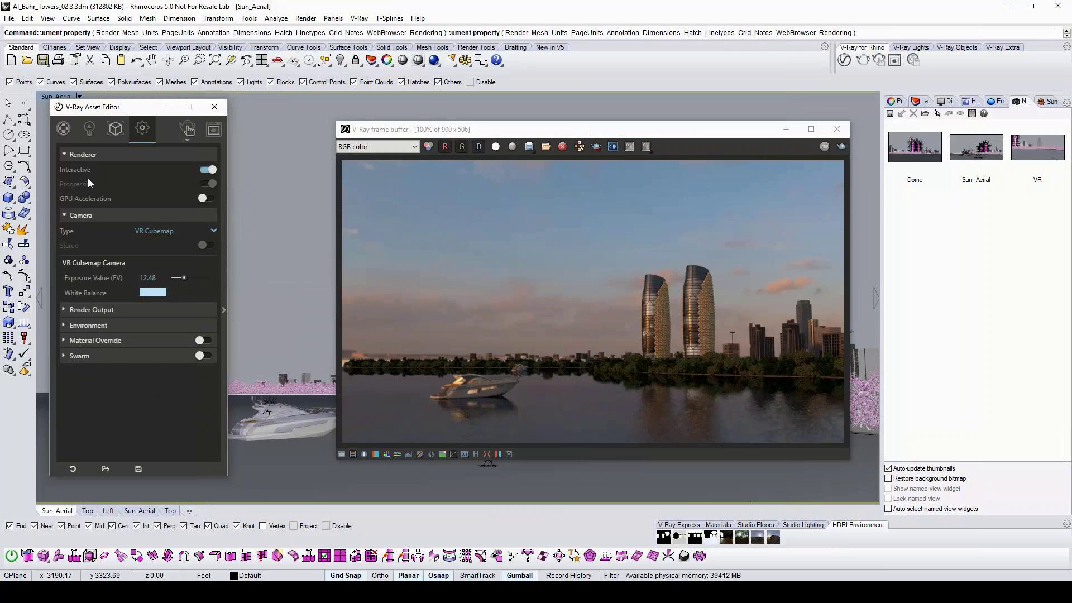
left_click(206, 170)
left_click(205, 171)
left_click(206, 259)
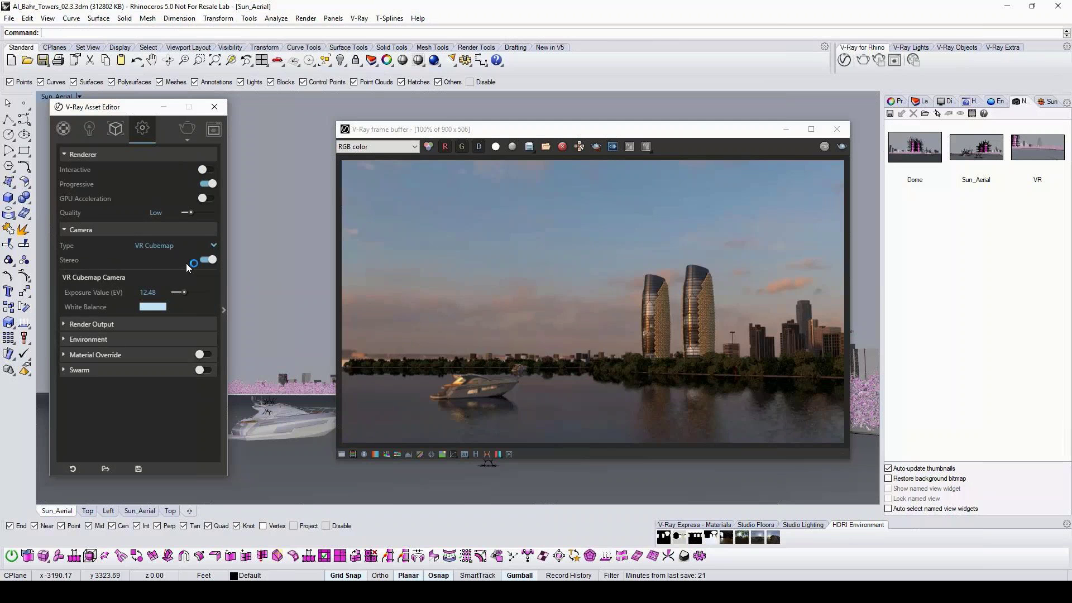
Show the render output dimensions, try the VR Spherical Panorama camera type and return to VR Cubemap
left_click(71, 325)
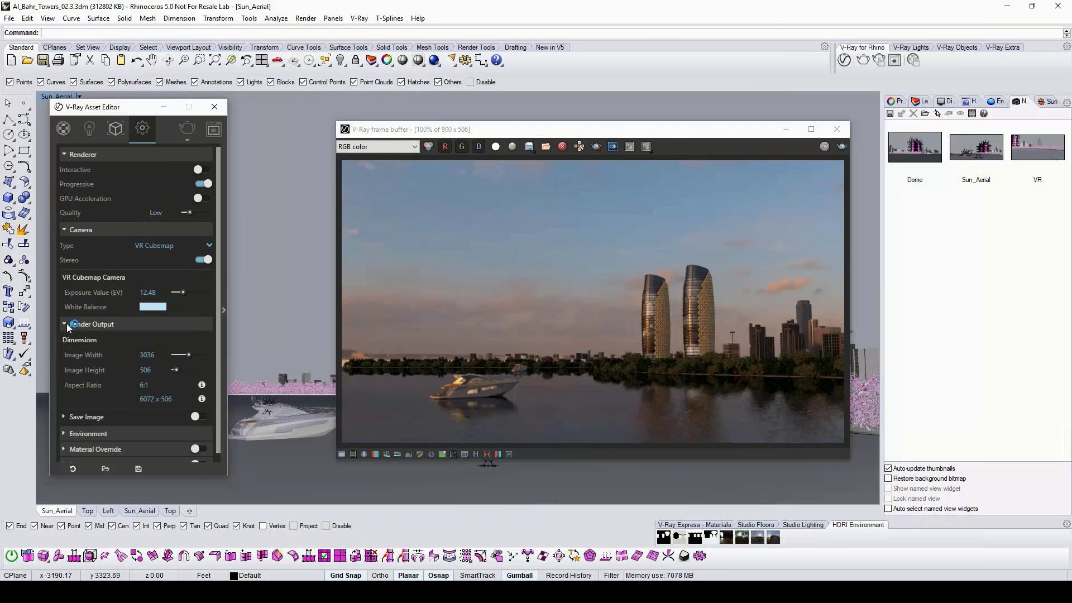
left_click(149, 250)
left_click(162, 268)
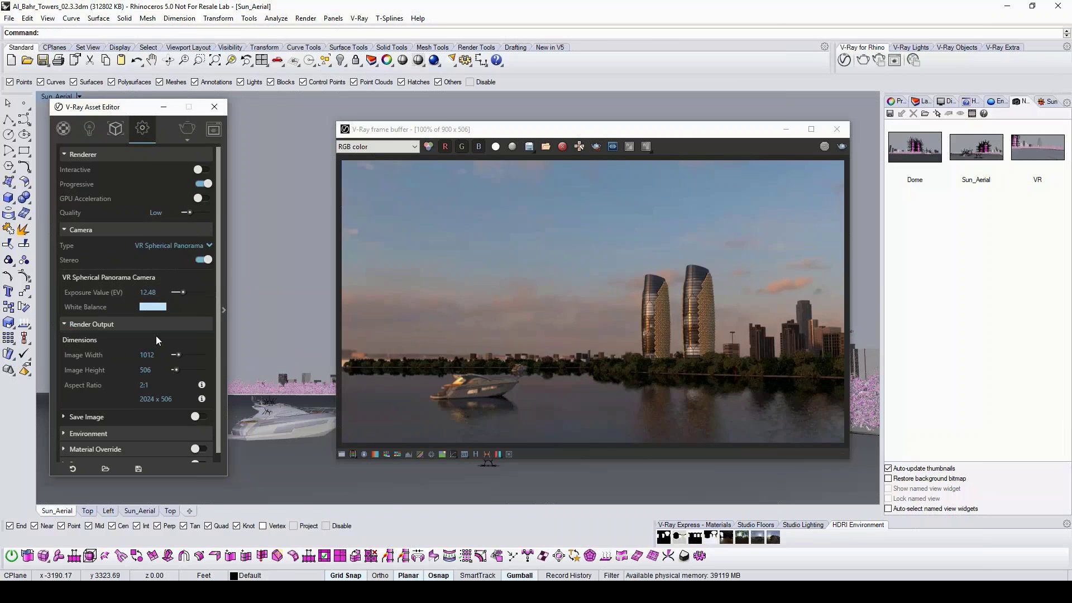
left_click(167, 245)
left_click(162, 280)
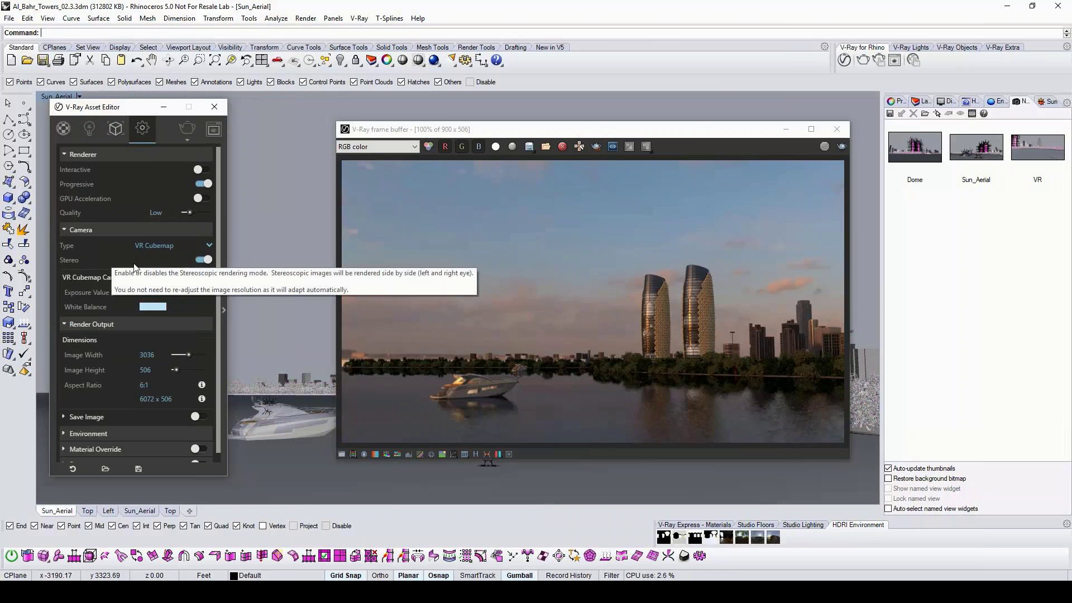
Restore the VR named view and render the stereo cubemap, viewing it in a maximized frame buffer
double_click(1038, 146)
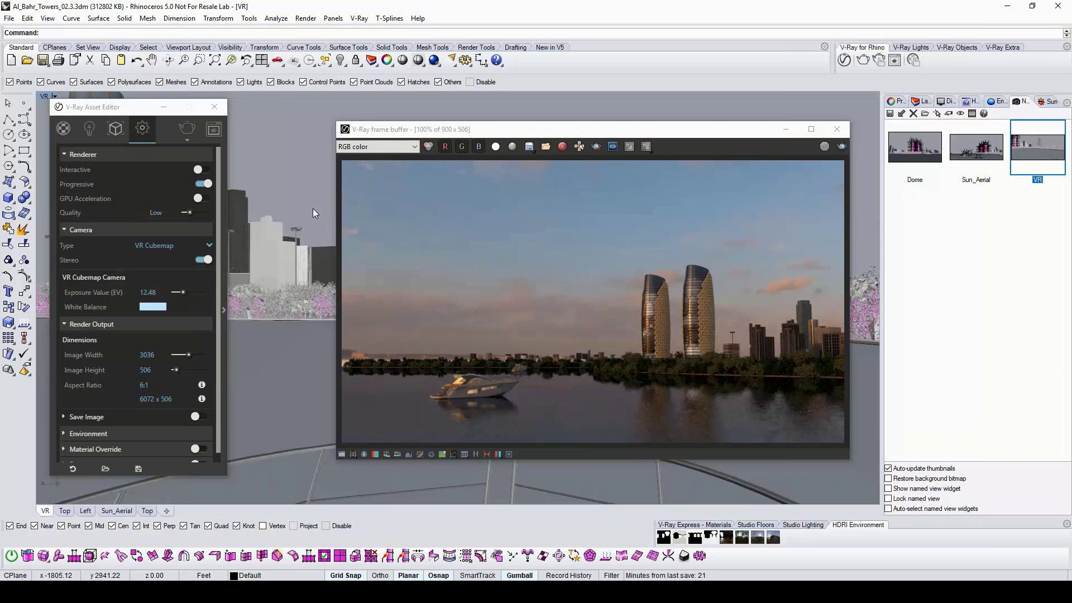
left_click(152, 223)
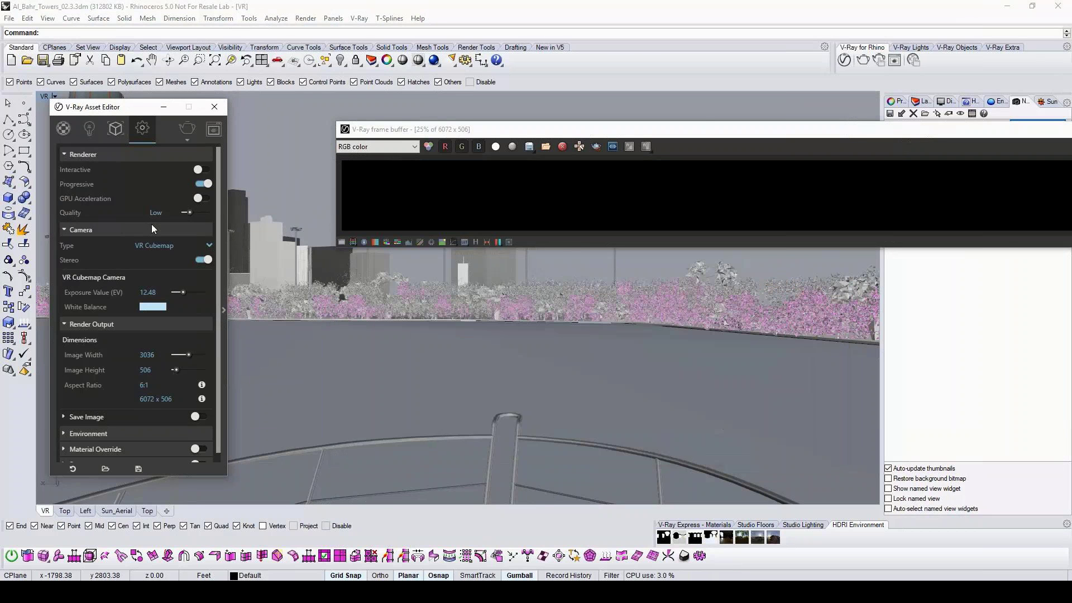
left_click_drag(701, 133, 461, 144)
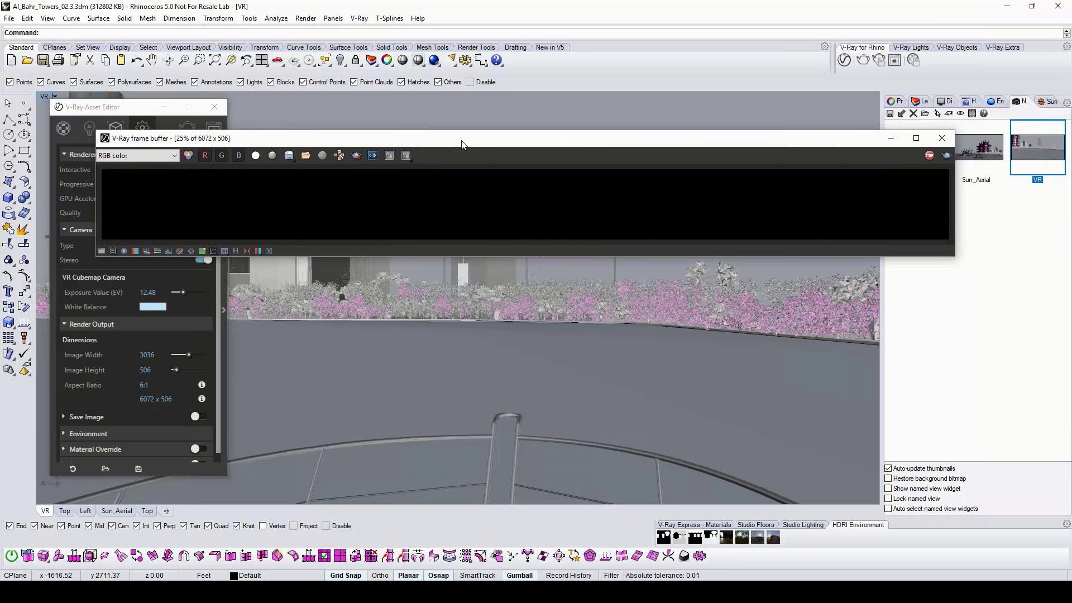
double_click(462, 139)
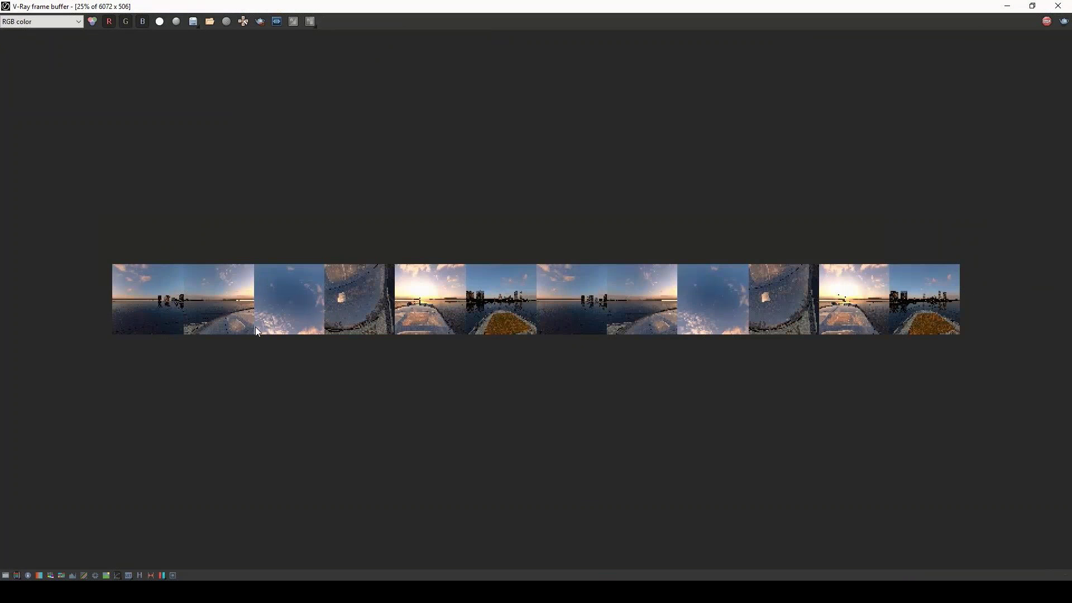
scroll(451, 451, "up", 3)
scroll(702, 447, "down", 3)
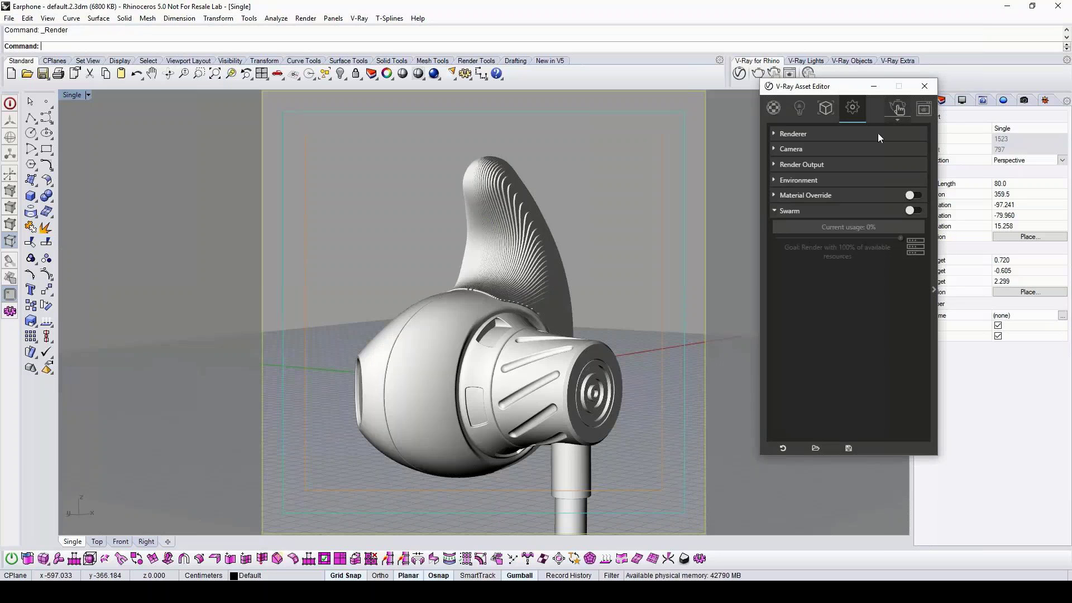
Open the material library's Metal category and search it for "blur"
left_click(772, 117)
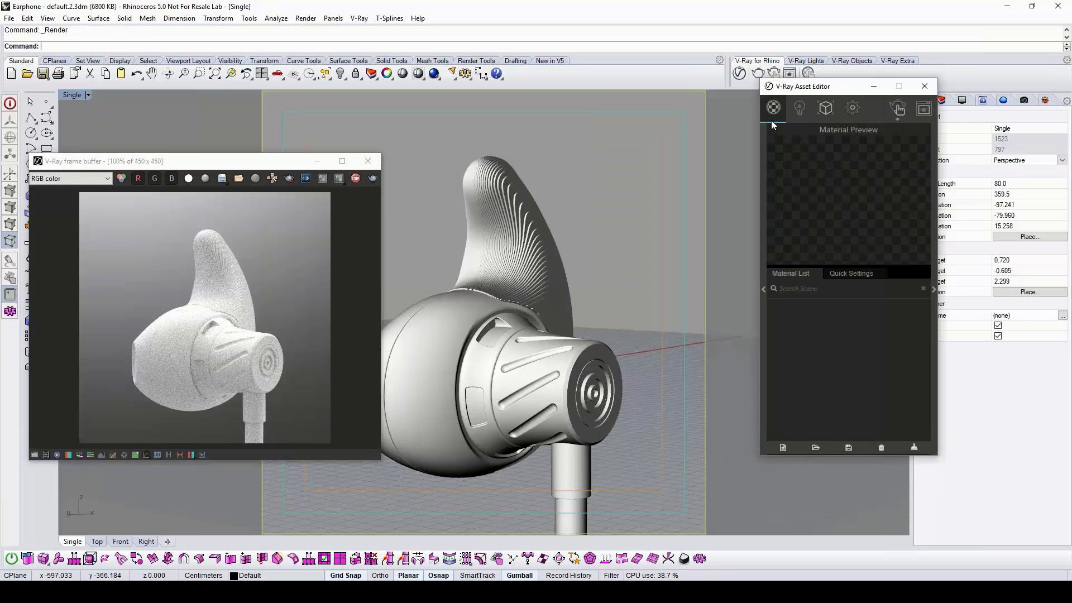
left_click(765, 178)
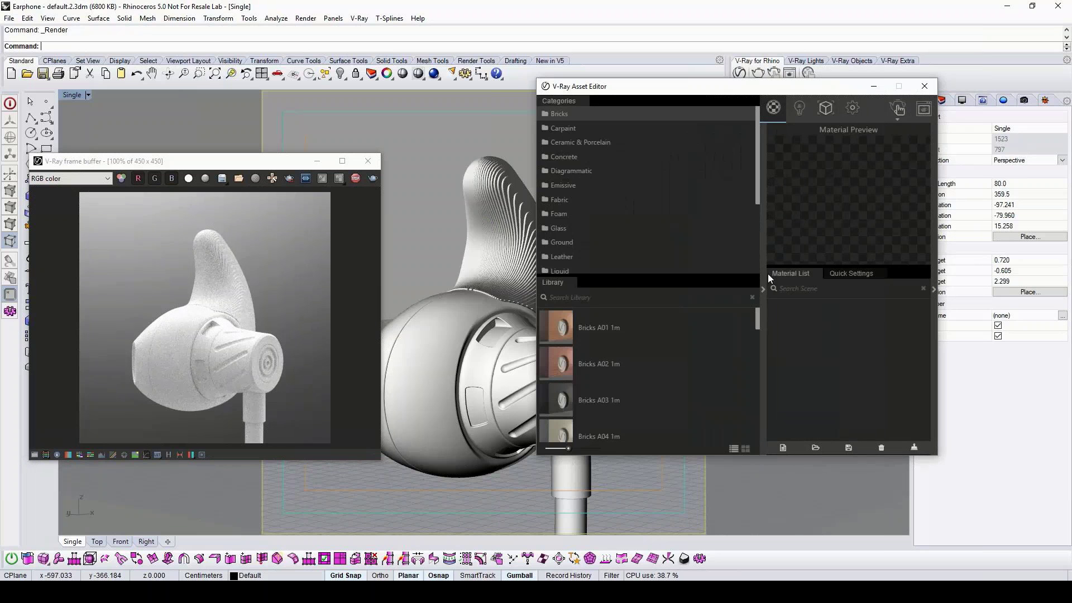
scroll(757, 185, "down", 1)
left_click(662, 231)
type("blur")
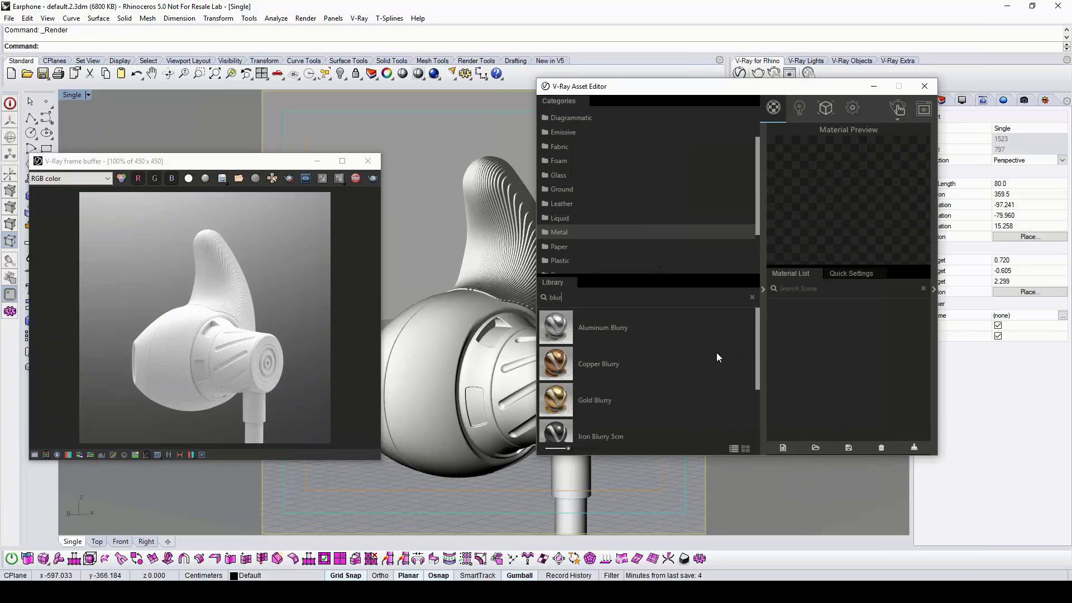
scroll(758, 351, "down", 1)
scroll(621, 381, "down", 3)
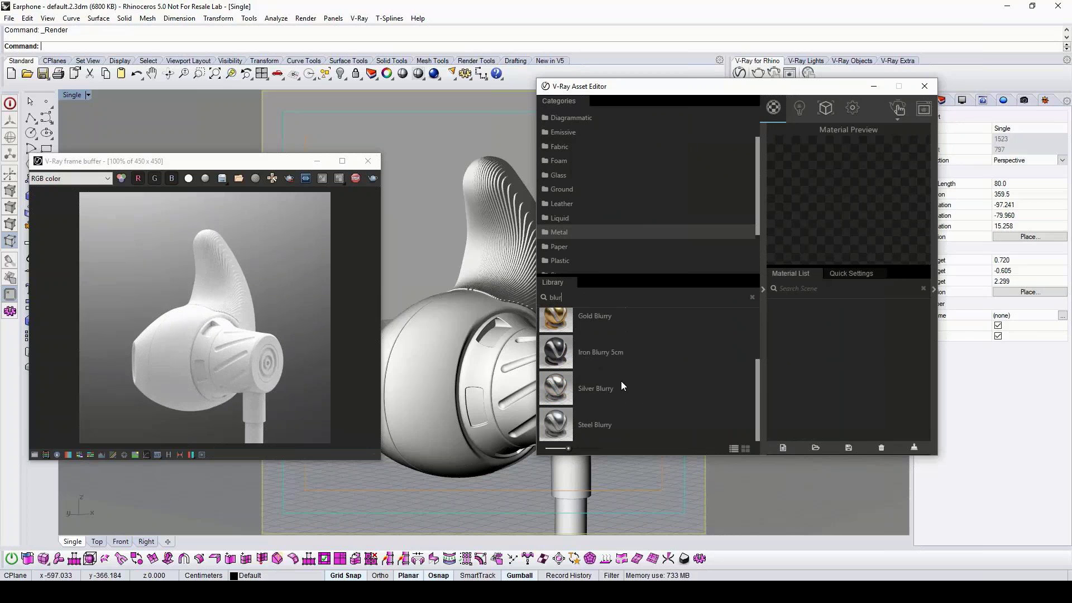
Add the Steel Blurry material to the scene and apply it to the ring between the earphone's body and connector
left_click(485, 363)
right_click(780, 308)
right_click(780, 306)
left_click(826, 341)
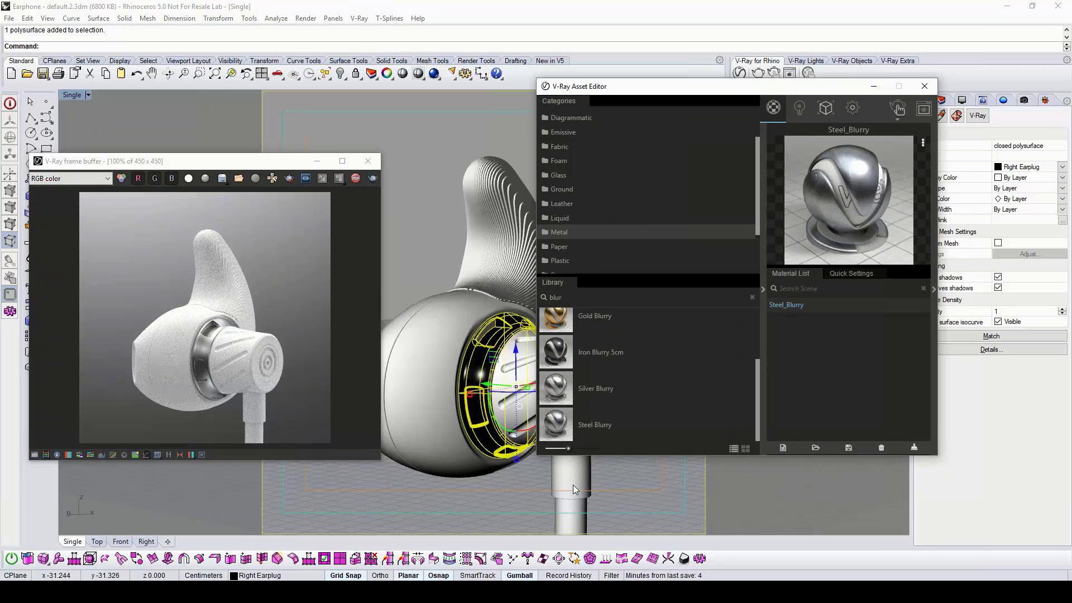
Add Plastic Simple Blurry Black from the Plastic category and apply it to the lower cable piece
left_click(574, 504)
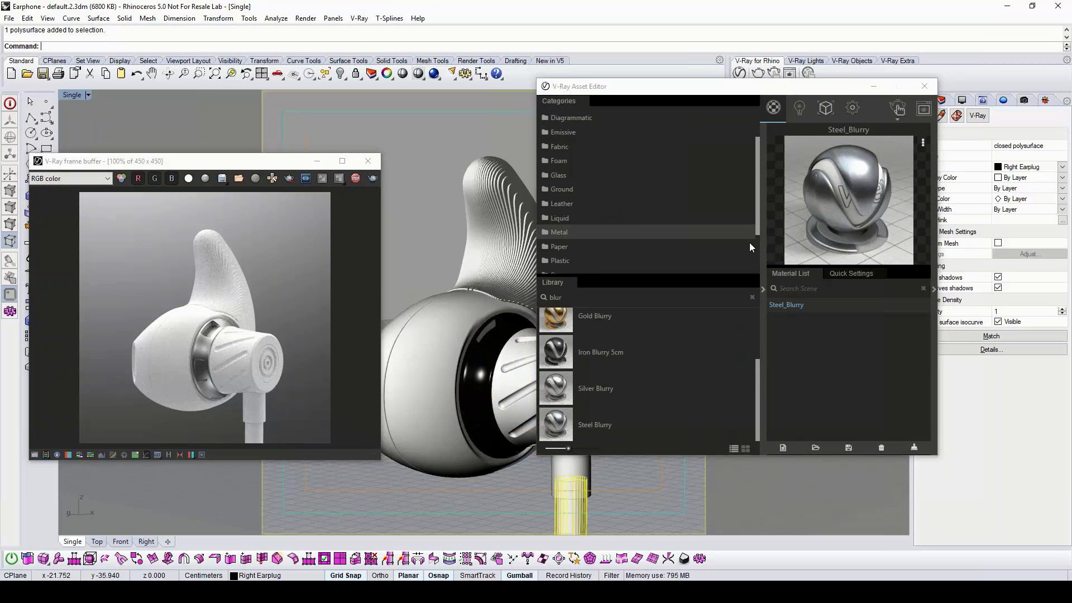
left_click_drag(759, 176, 759, 203)
left_click(567, 221)
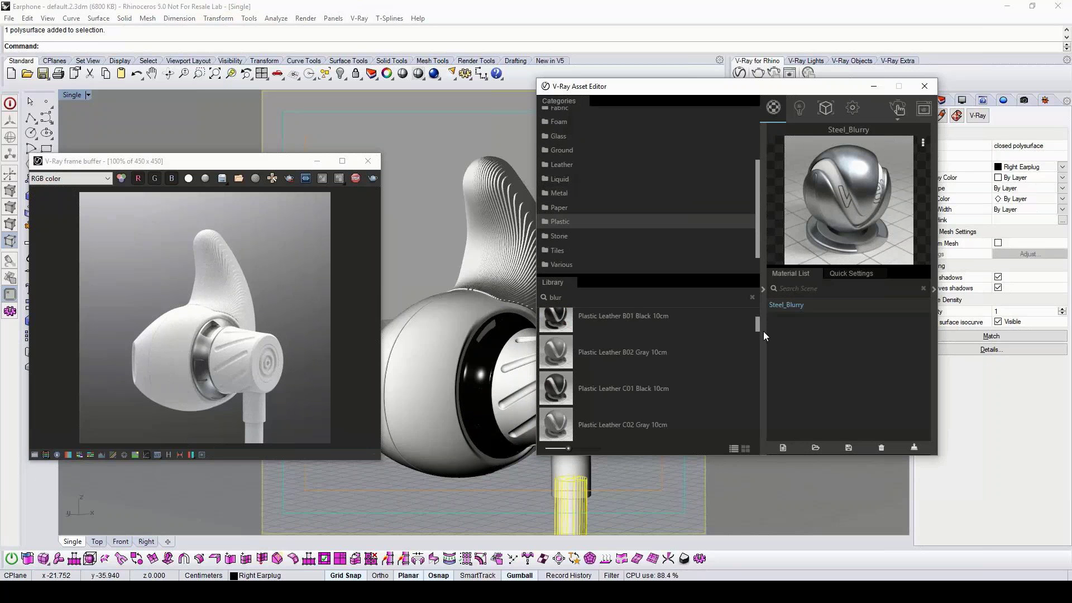
left_click_drag(763, 330, 768, 363)
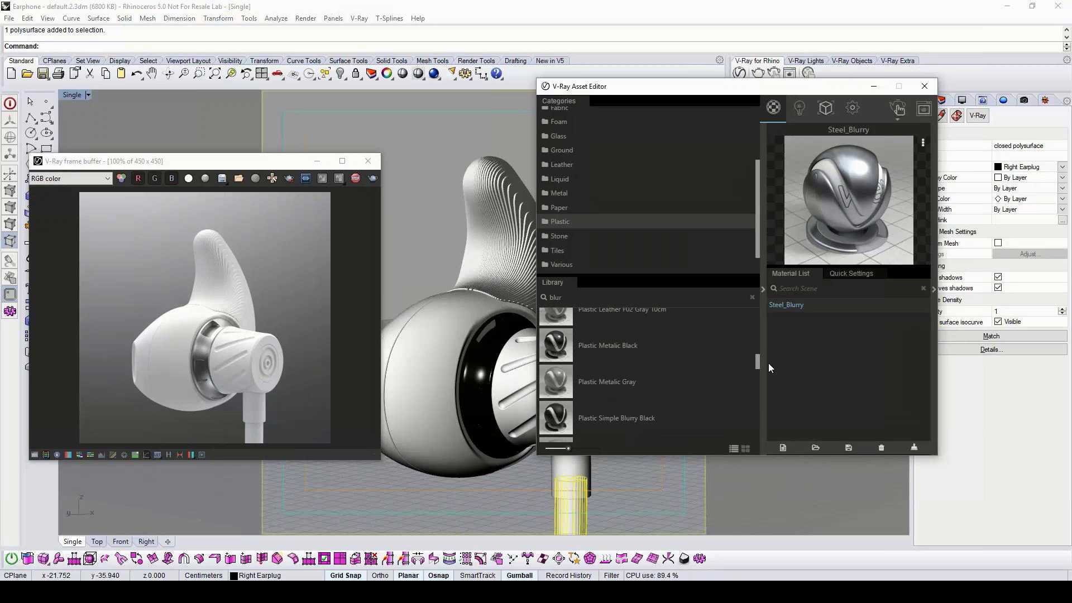
left_click_drag(558, 419, 879, 334)
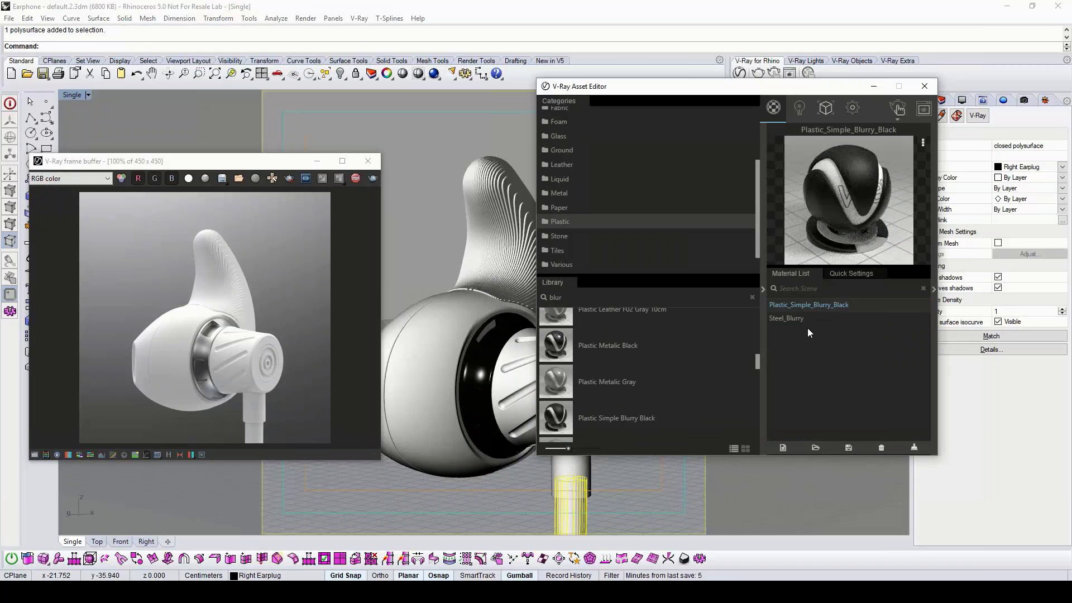
right_click(812, 302)
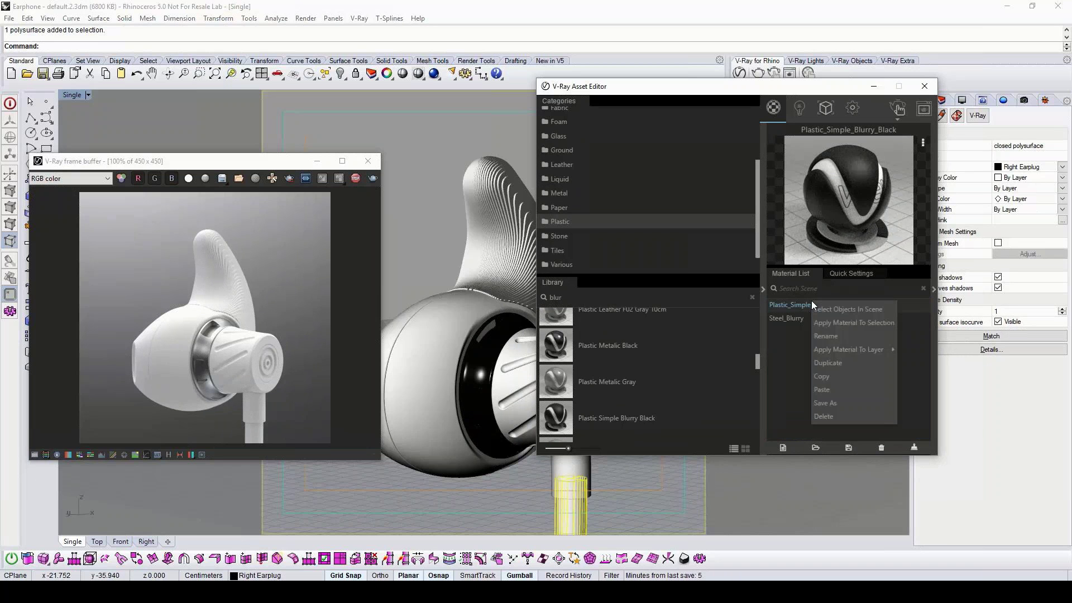
left_click(836, 322)
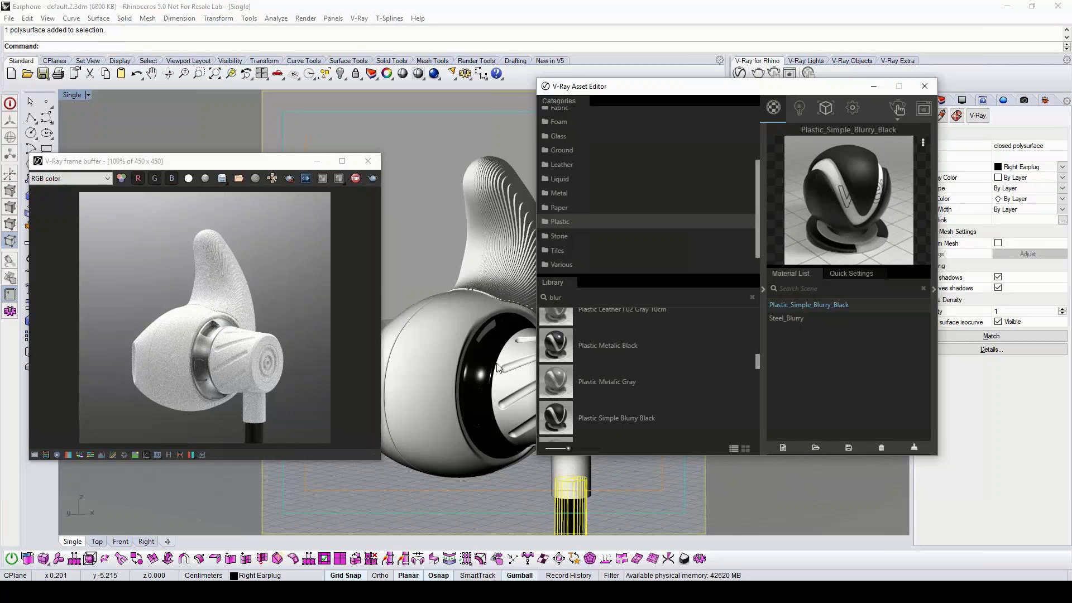
Search the library for "black" and apply Plastic Simple GrainS Black to the main round housing and the grooved connector section
left_click(456, 344)
left_click(542, 300)
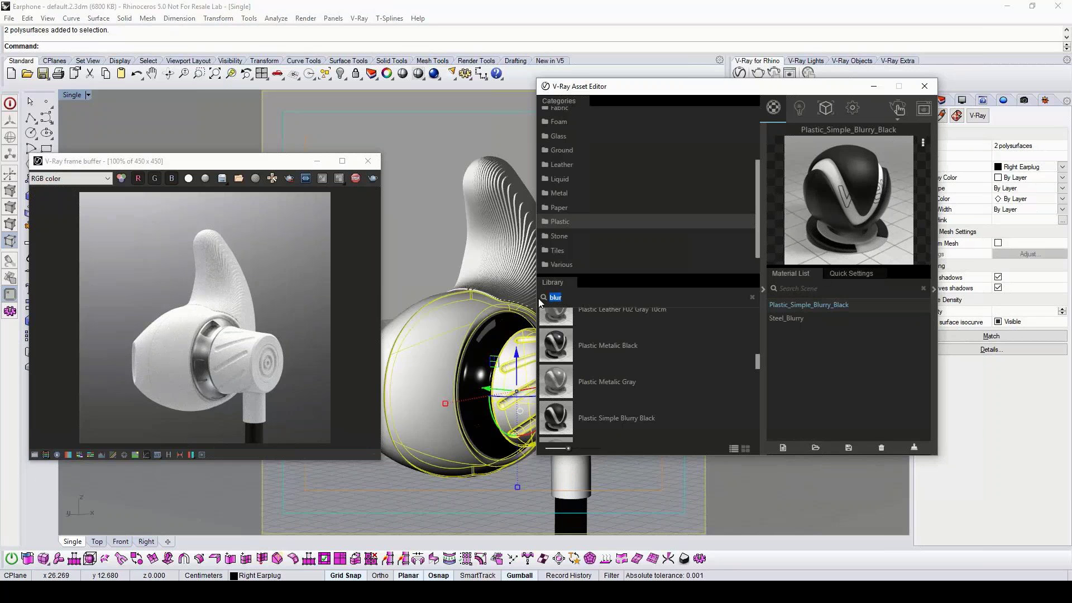
type("bl")
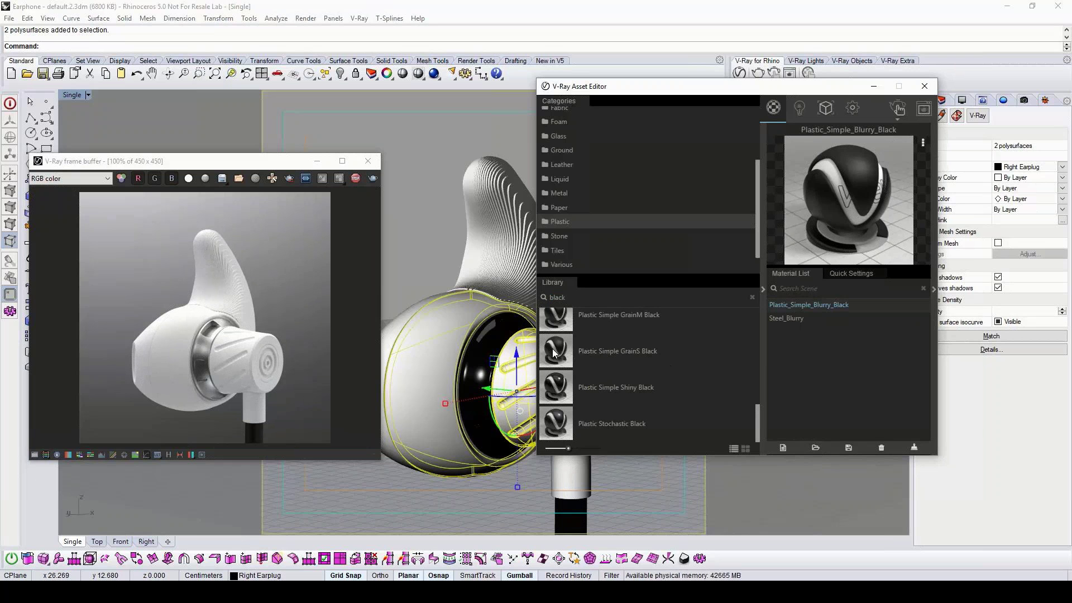
left_click_drag(559, 350, 799, 324)
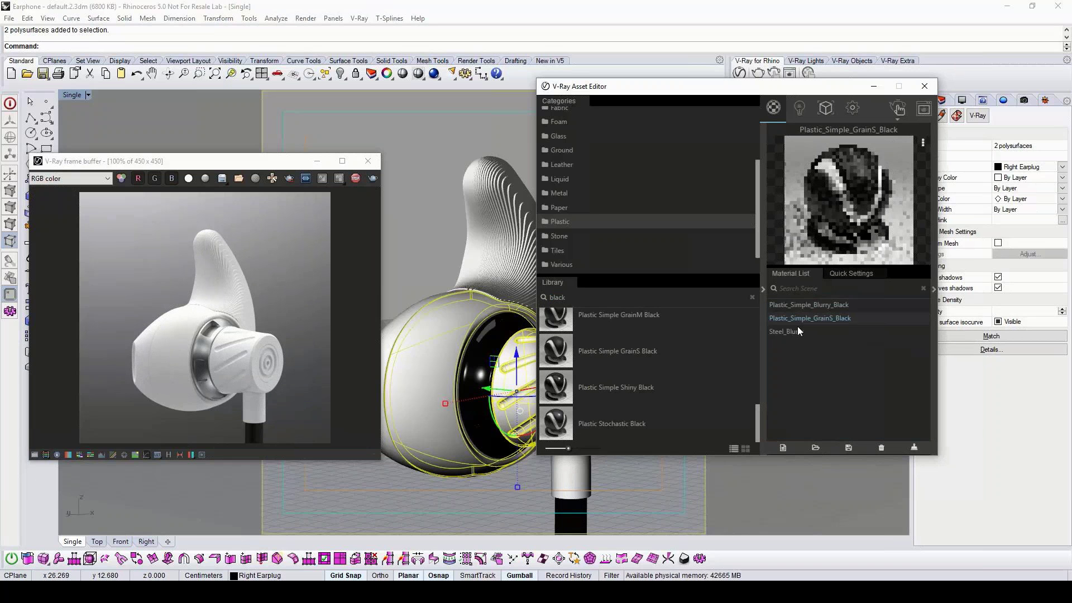
right_click(802, 320)
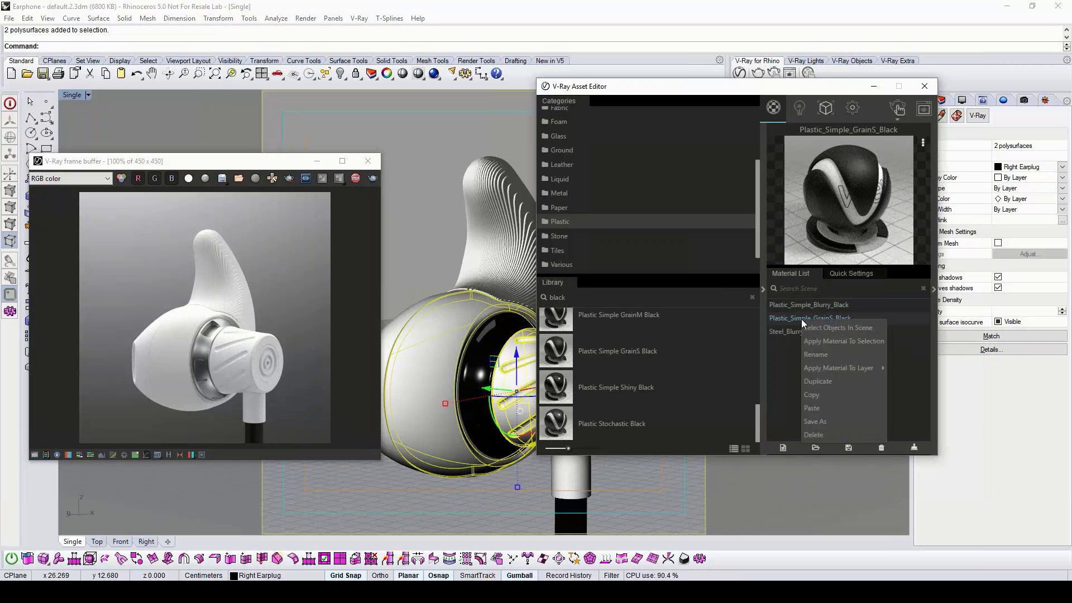
left_click(840, 341)
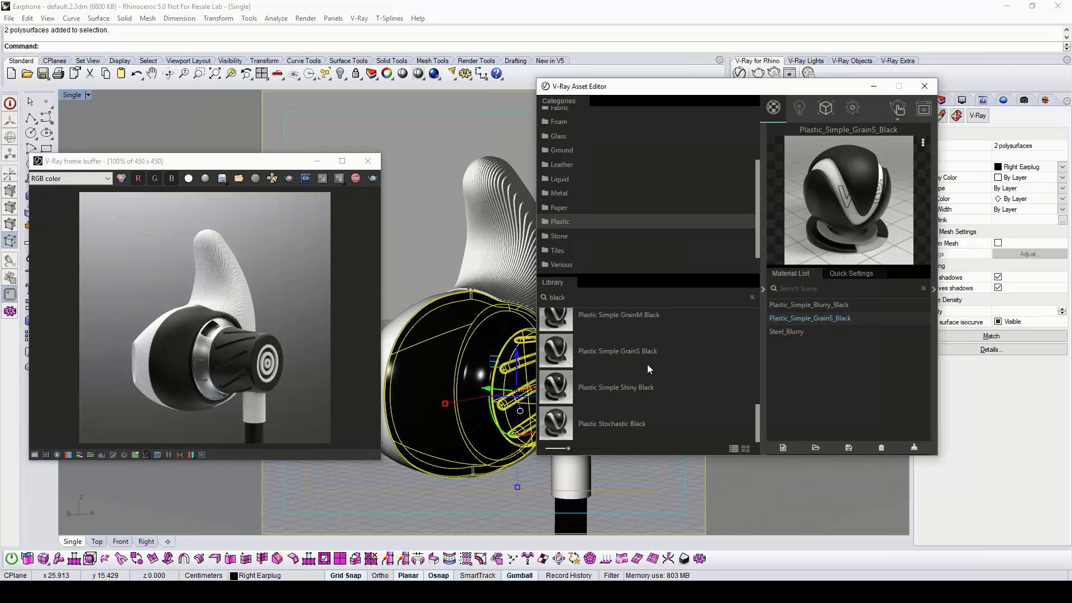
Add Plastic Simple Shiny Black and apply it to the ear-side shell and the cable sleeve
left_click_drag(670, 386, 807, 358)
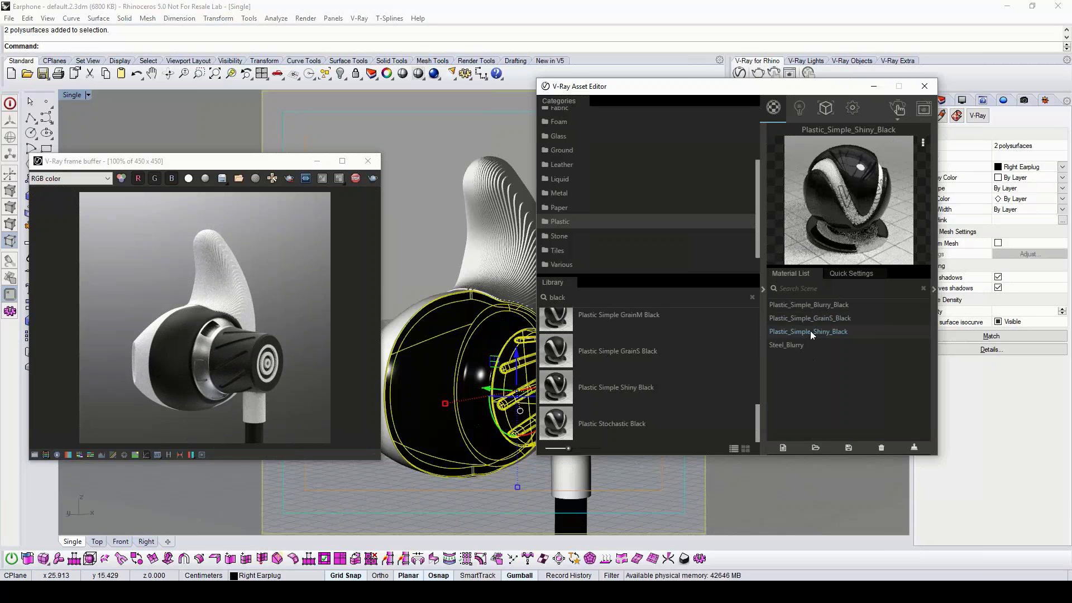
right_click(811, 333)
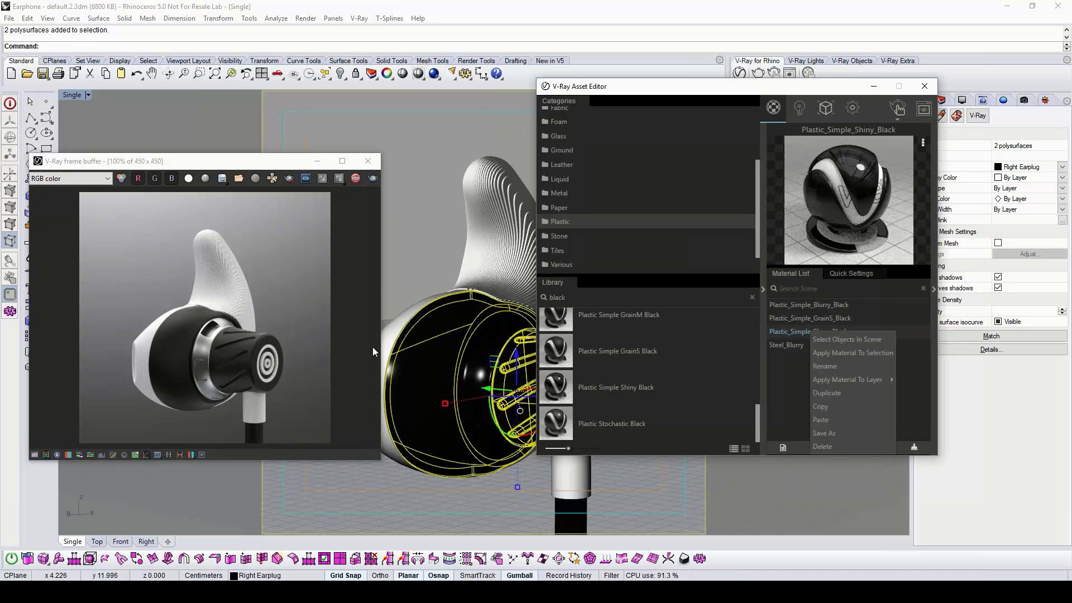
left_click(393, 351)
left_click(856, 353)
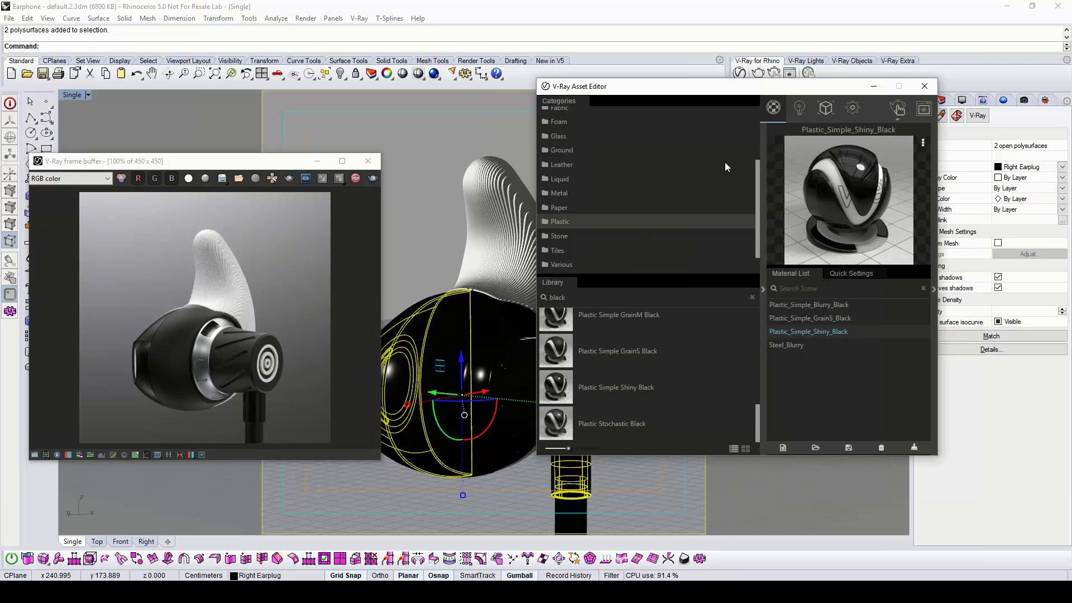
Add Metallic Foil Green from the Metal category and apply it to the concentric rings on the earphone's end face
left_click(572, 190)
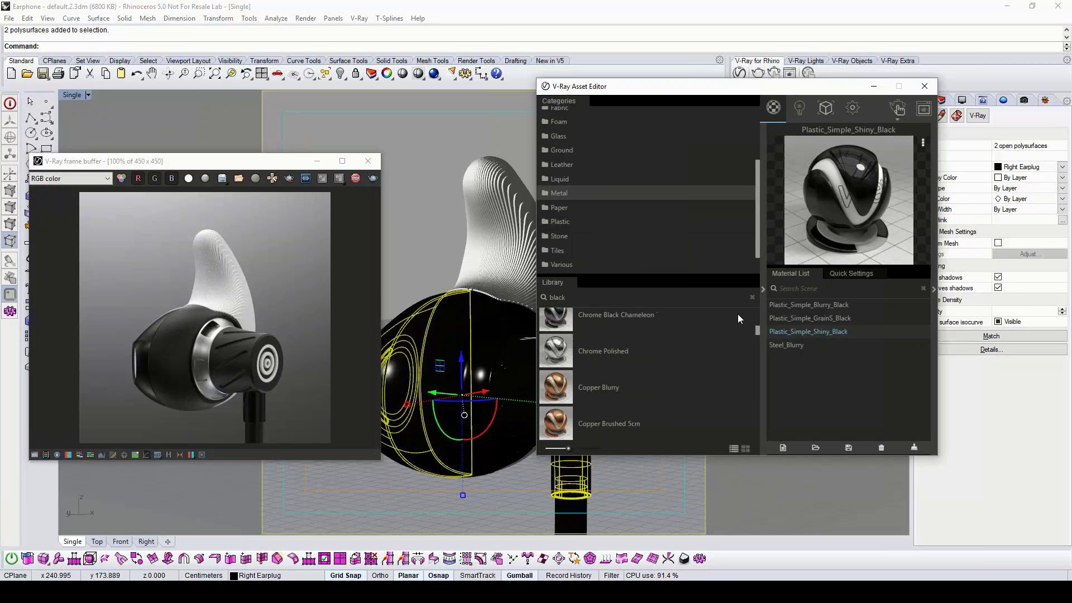
mouse_move(758, 330)
left_mouse_down()
mouse_move(759, 316)
mouse_move(769, 376)
mouse_move(768, 354)
left_mouse_up()
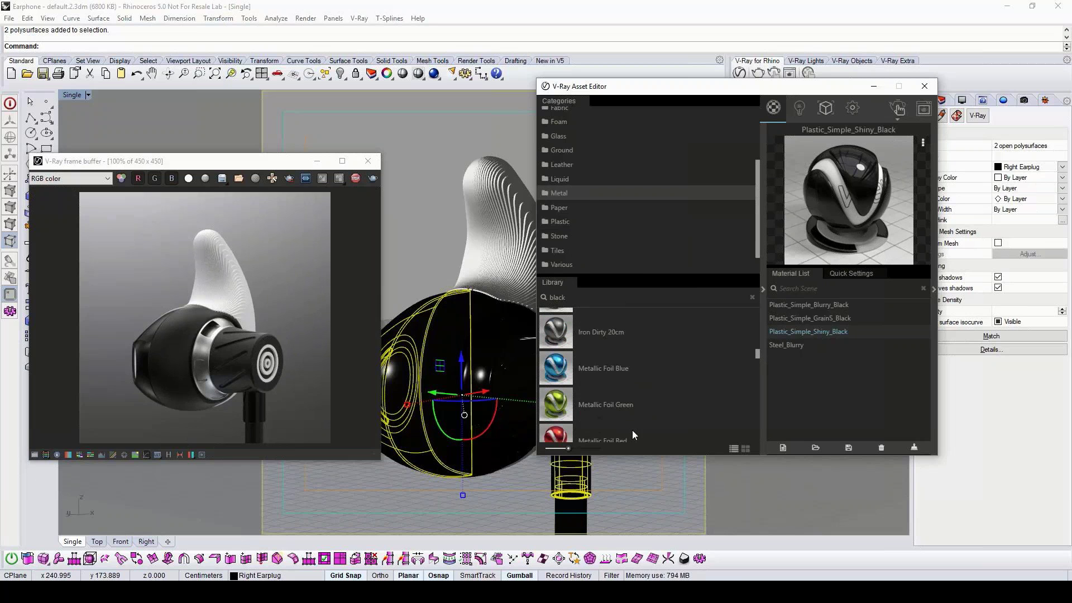
left_click_drag(561, 401, 795, 384)
left_click_drag(653, 89, 729, 86)
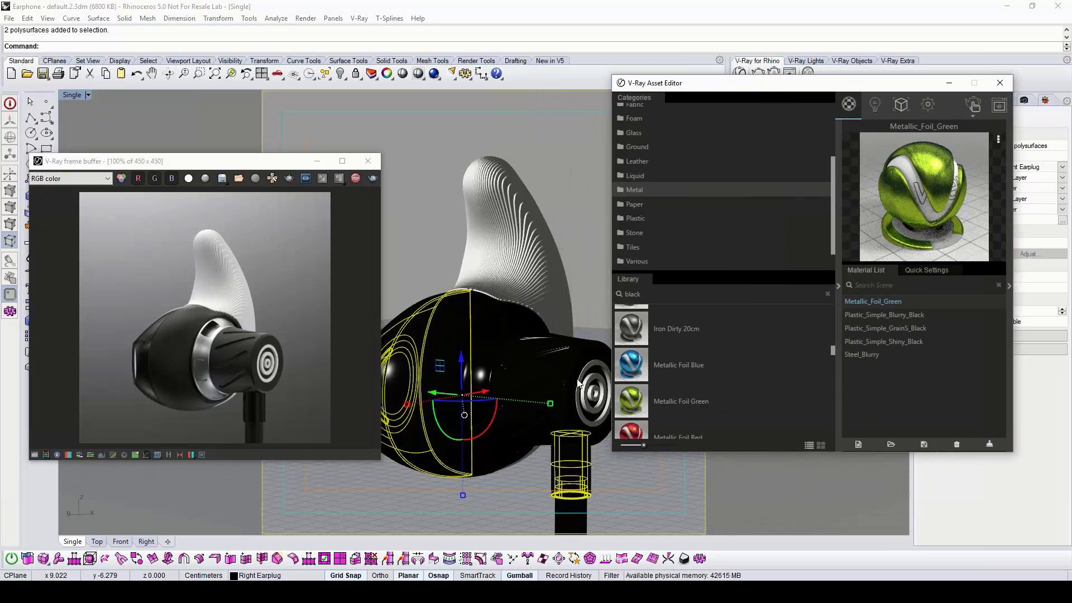
left_click(594, 372)
right_click(879, 302)
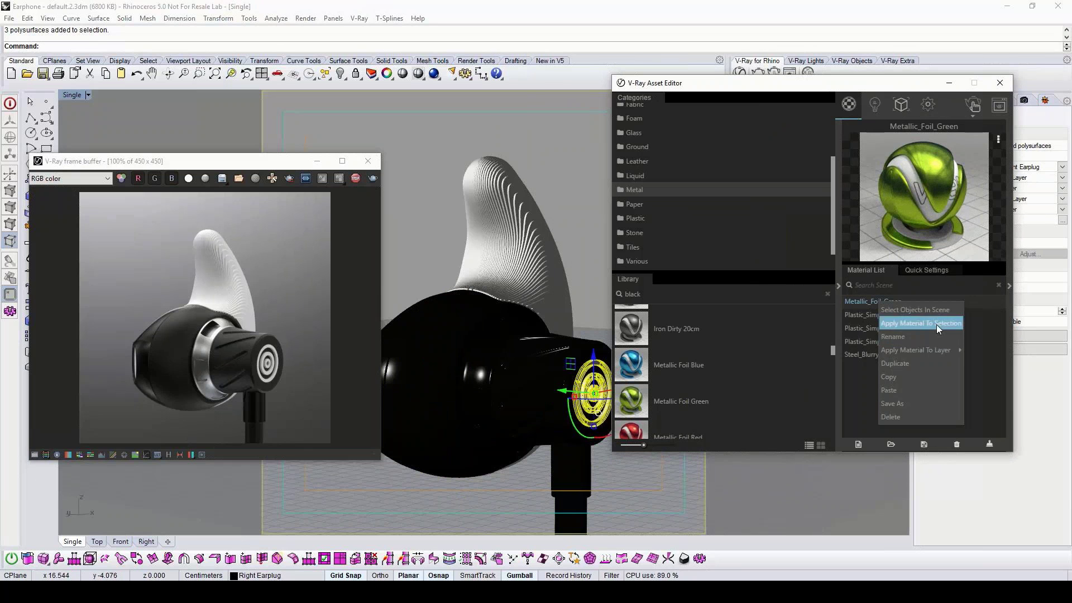
left_click(937, 323)
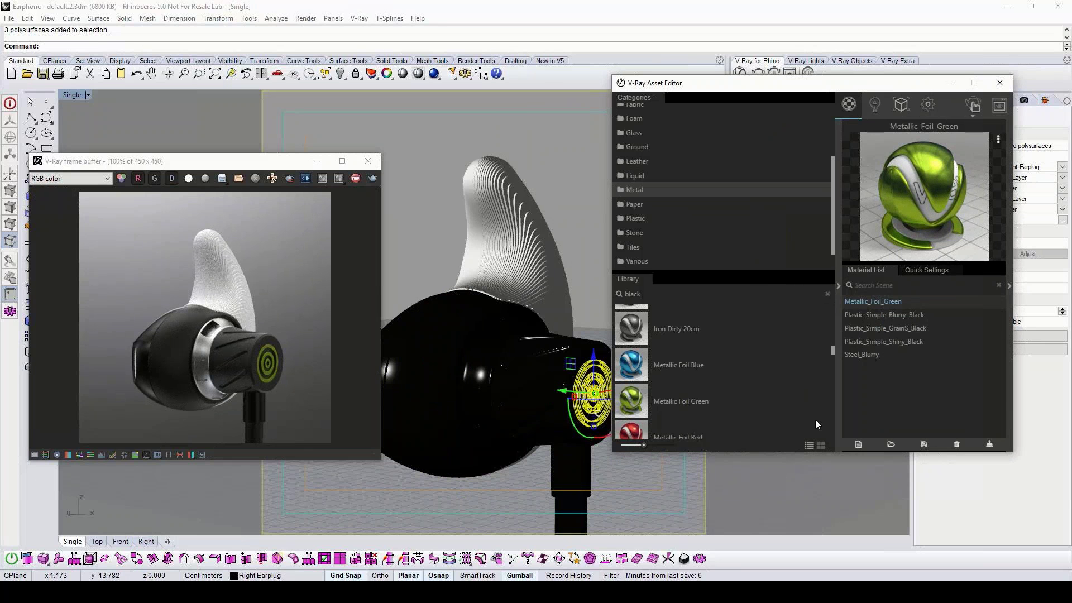
Create a new Subsurface Scattering material and show its quick settings
left_click_drag(803, 89, 668, 80)
left_click(726, 433)
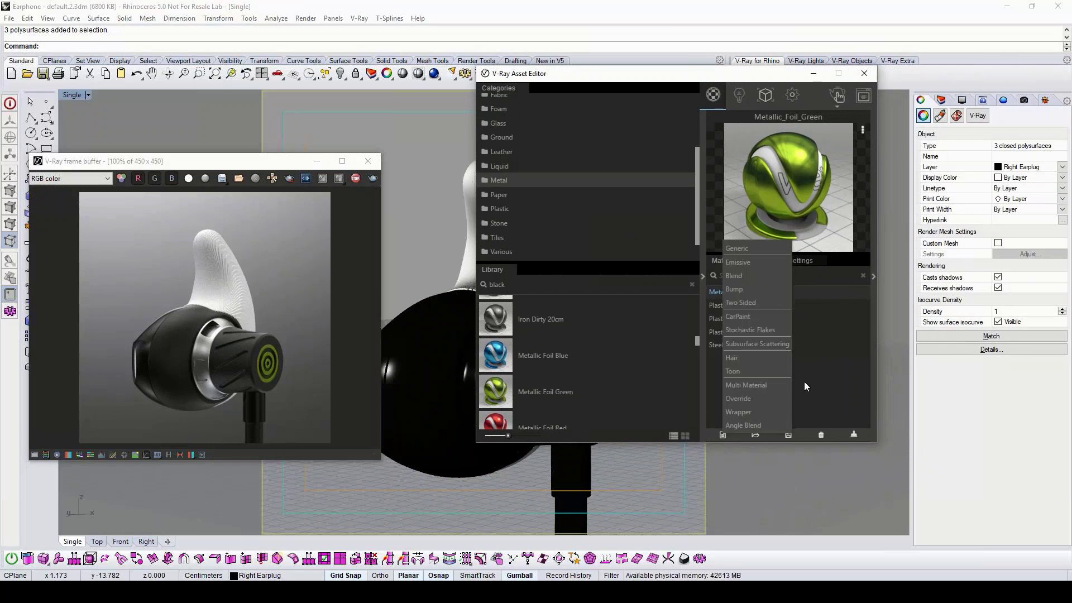
left_click(757, 343)
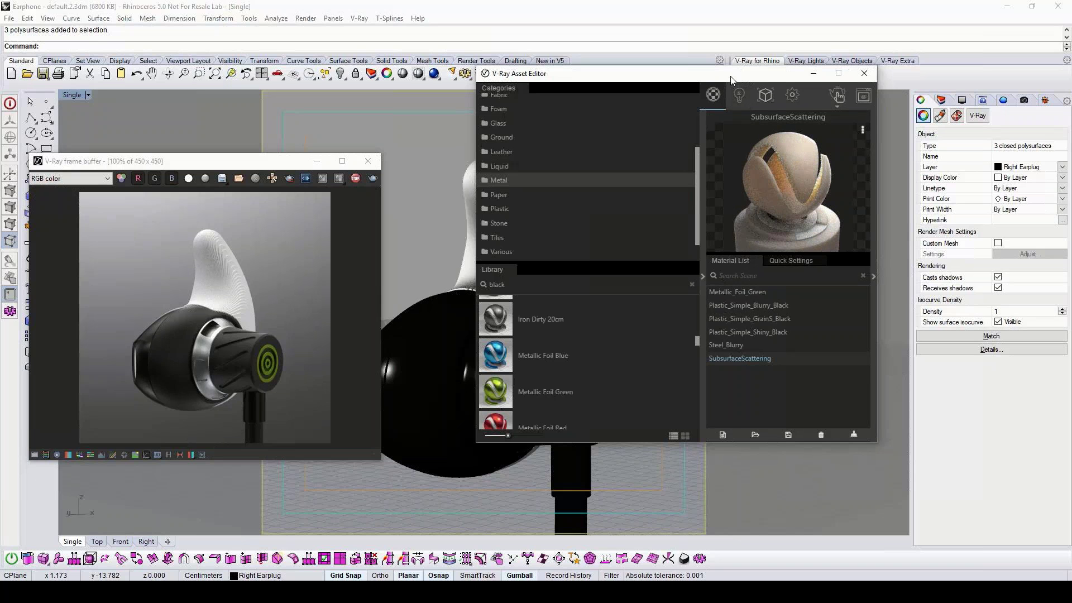
left_click_drag(732, 80, 477, 83)
left_click(538, 265)
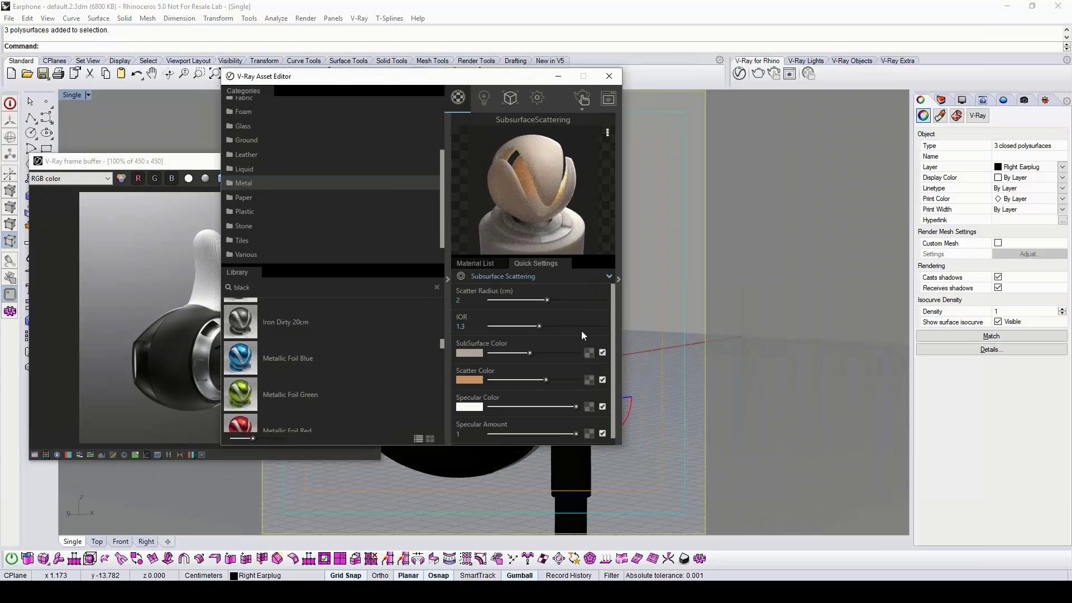
Try other quick-settings presets such as Glass and Liquid on the new material, and return it to Subsurface Scattering
left_click(526, 276)
left_click(503, 297)
left_click(526, 275)
left_click(570, 332)
left_click(526, 276)
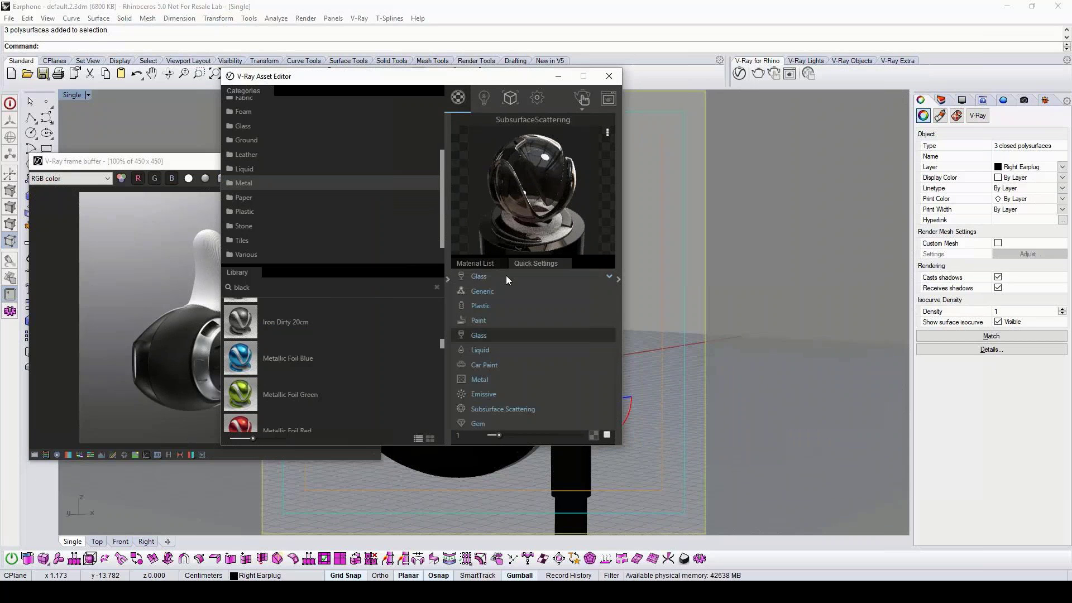
left_click(500, 327)
left_click(521, 276)
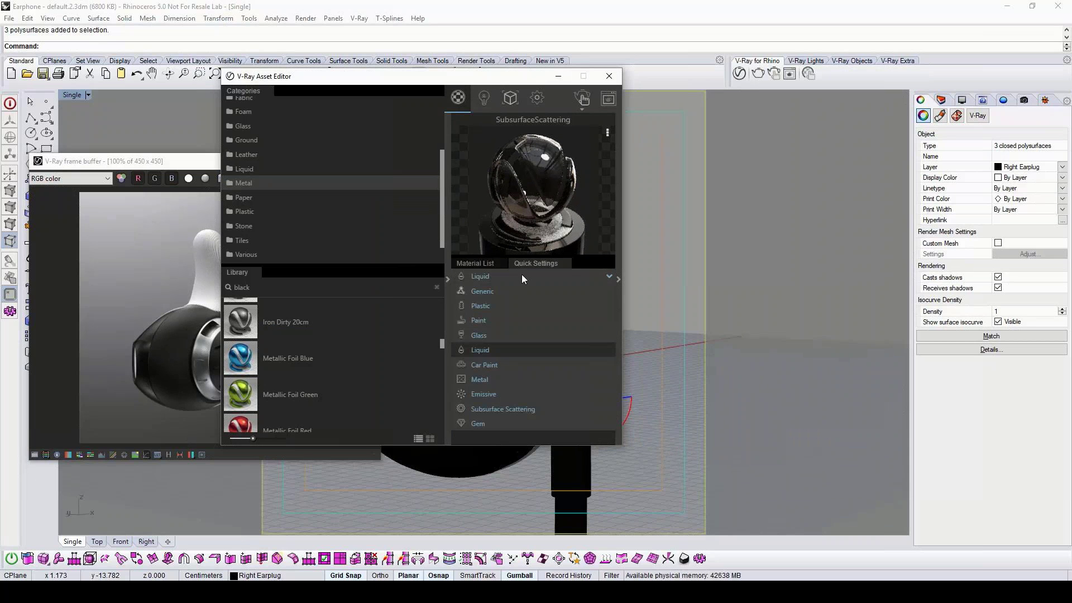
left_click(511, 407)
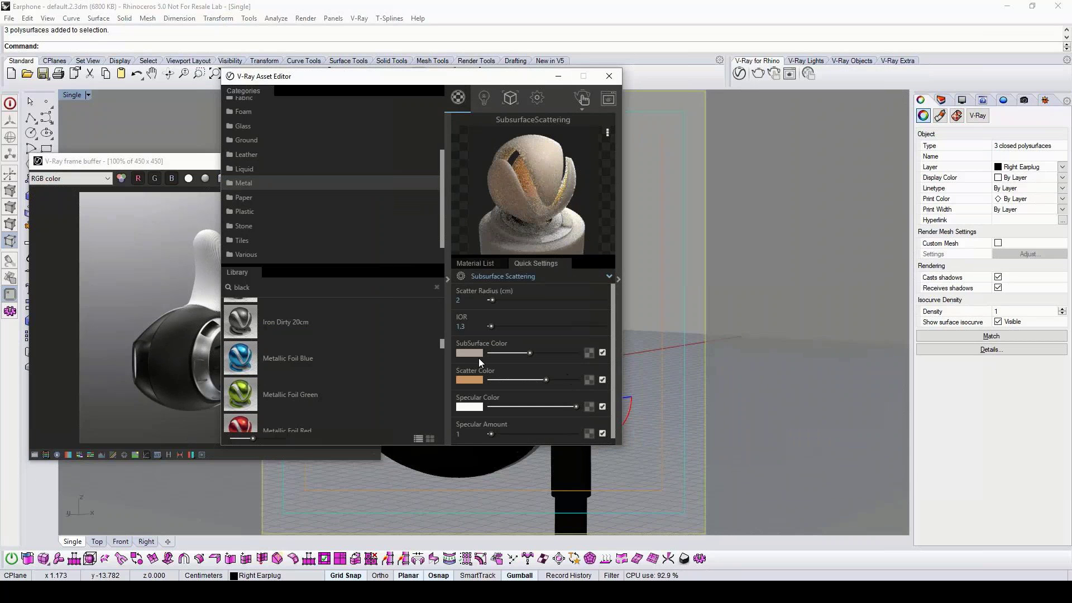
Set the material's SubSurface Color to bright green, RGB 62, 219, 45
left_click(472, 353)
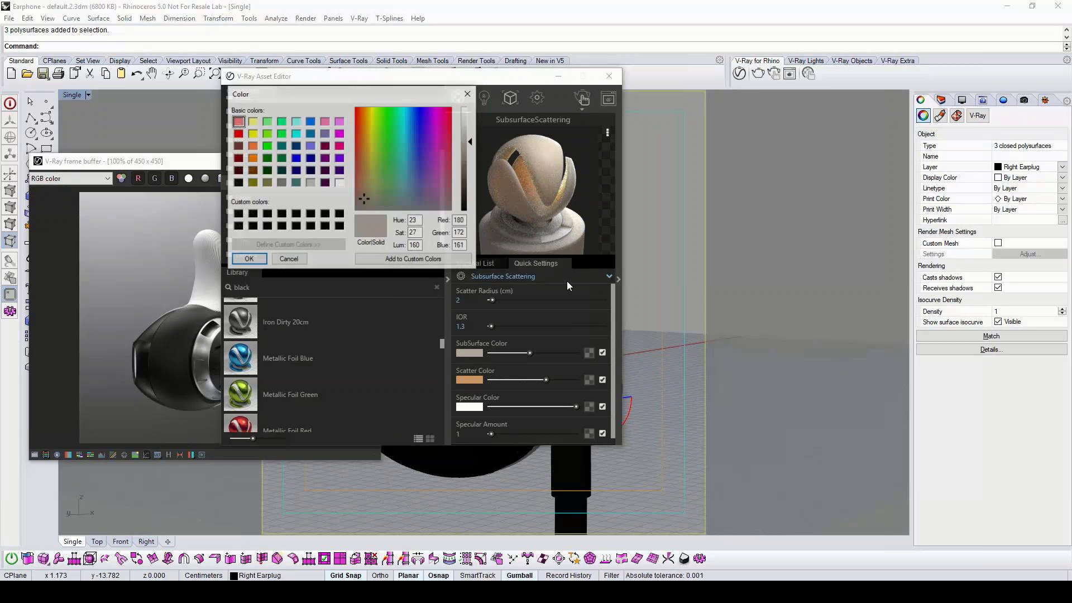
left_click(388, 111)
left_click(466, 155)
left_click(387, 138)
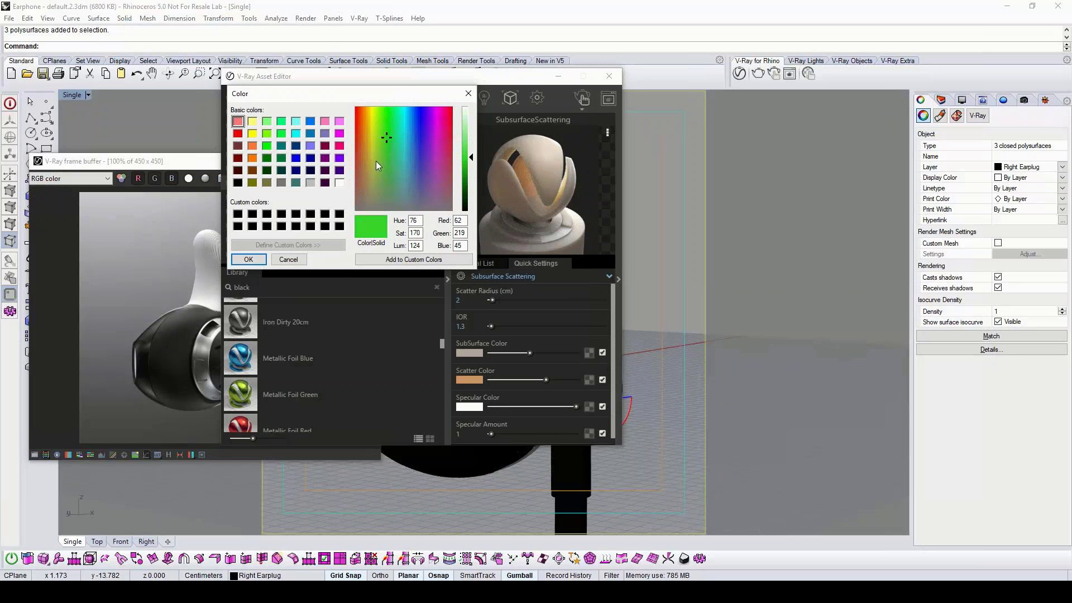
left_click(249, 259)
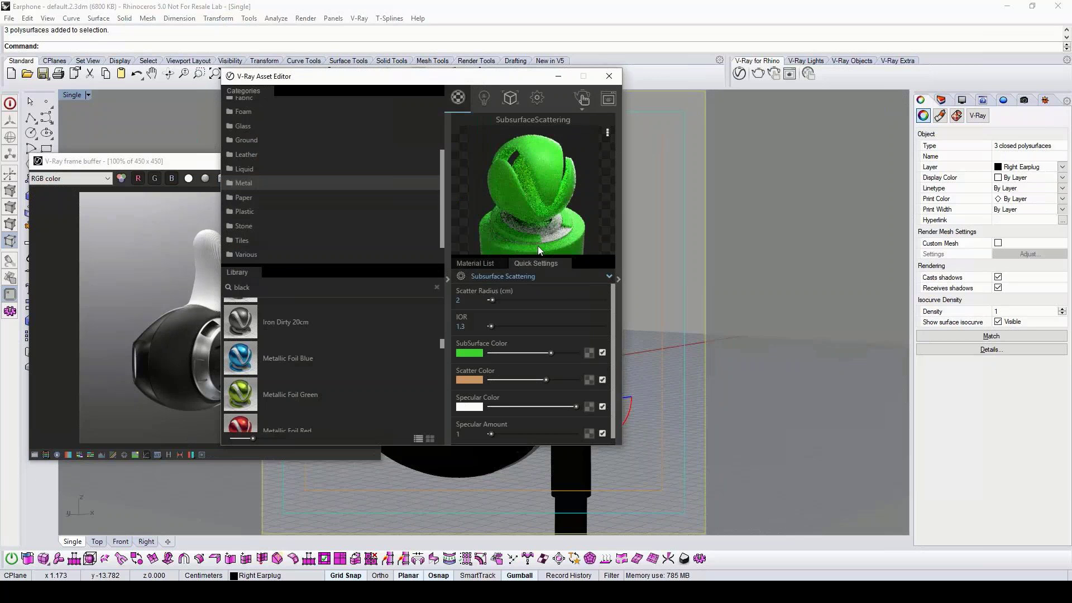
Darken the material's SubSurface Color to a deep green and fine-tune its brightness
left_click_drag(505, 76, 777, 93)
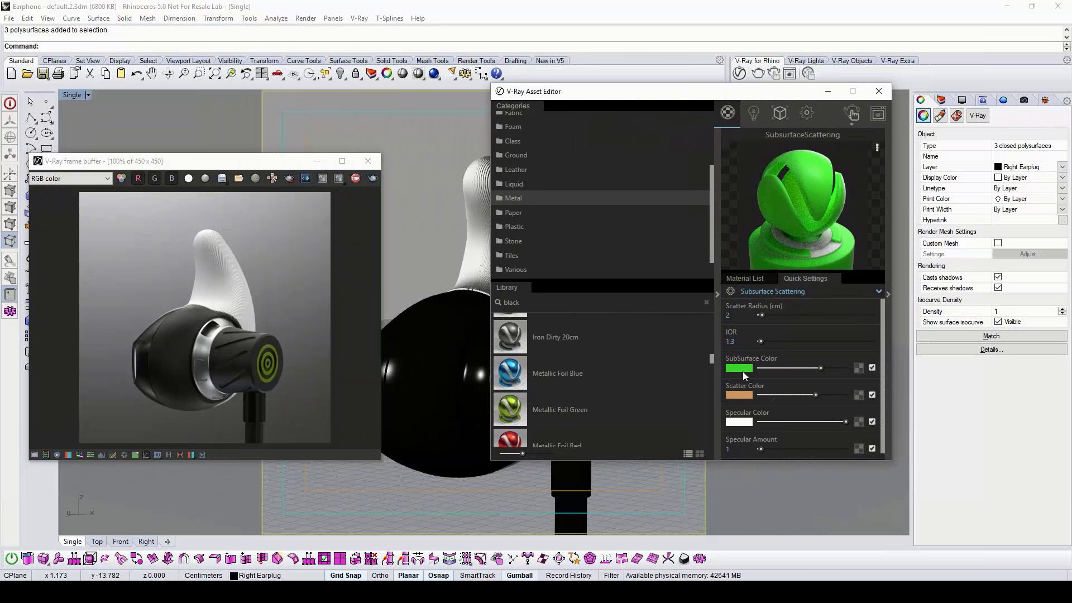
left_click(742, 371)
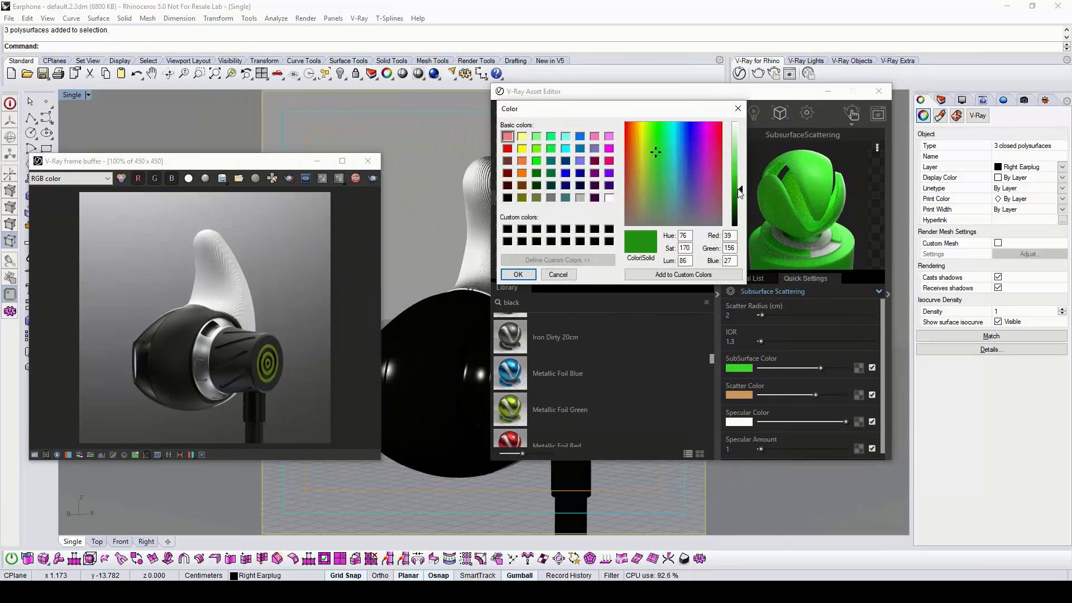
left_click_drag(739, 190, 739, 194)
left_click(518, 275)
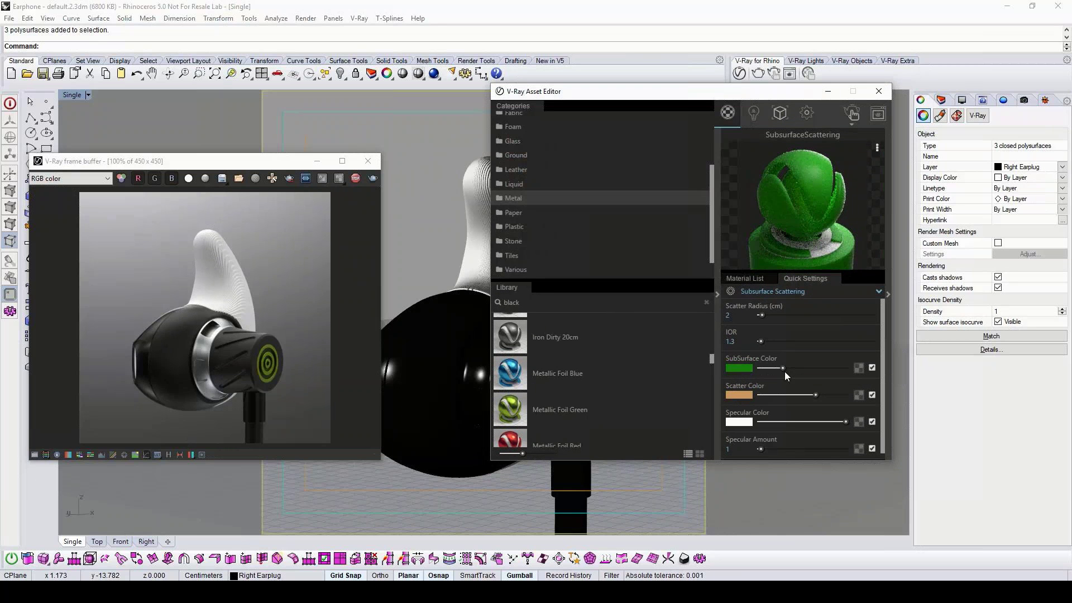
left_click_drag(783, 368, 775, 368)
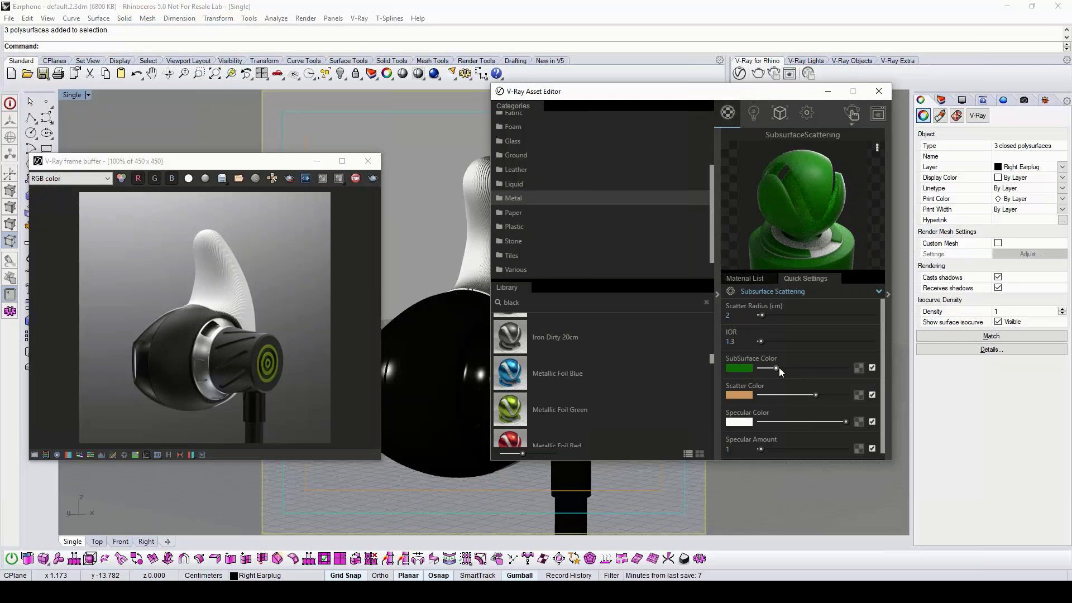
left_click_drag(779, 368, 786, 366)
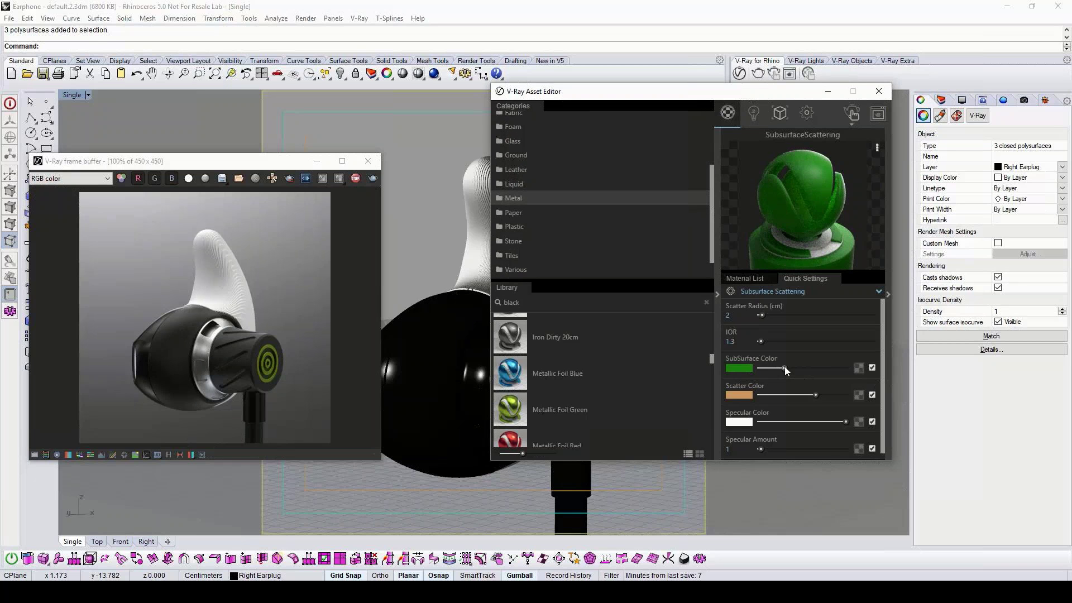
Apply the SubsurfaceScattering material to the ribbed ear fin of the earphone
left_click(479, 196)
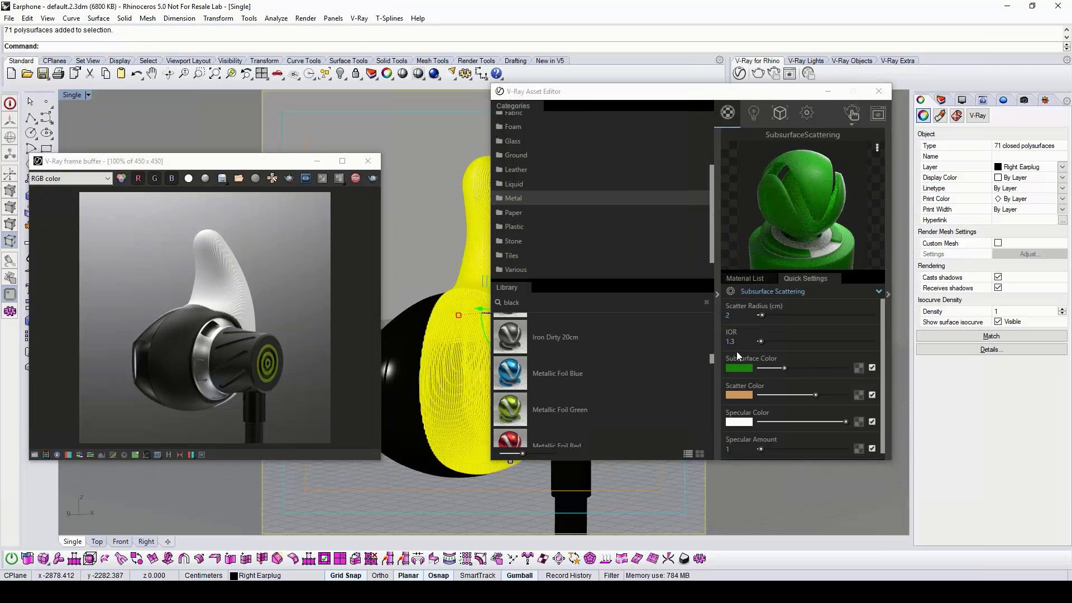
left_click(736, 276)
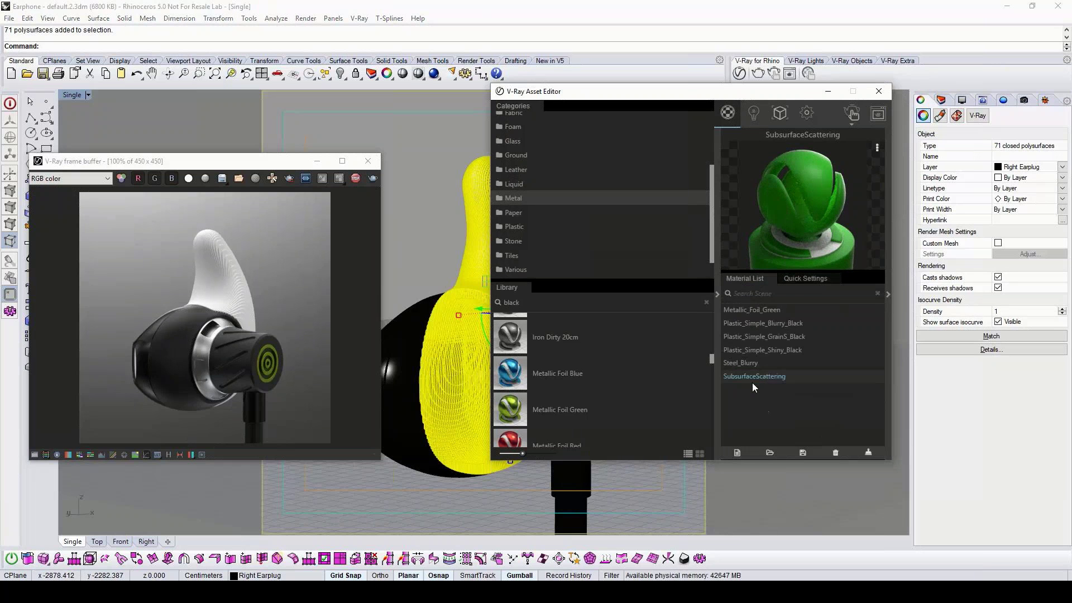
right_click(749, 376)
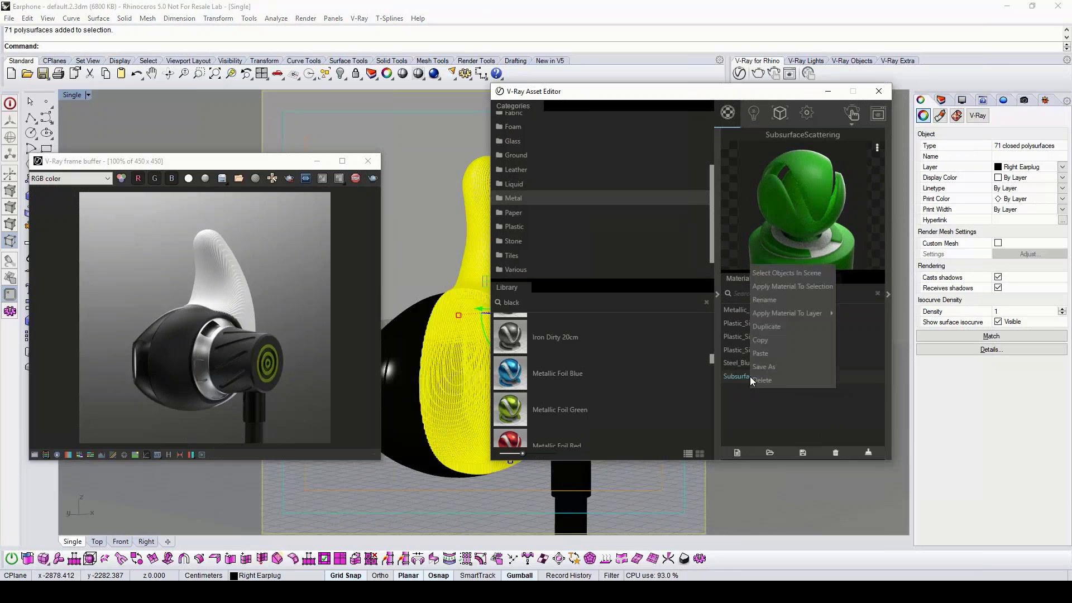
left_click(777, 296)
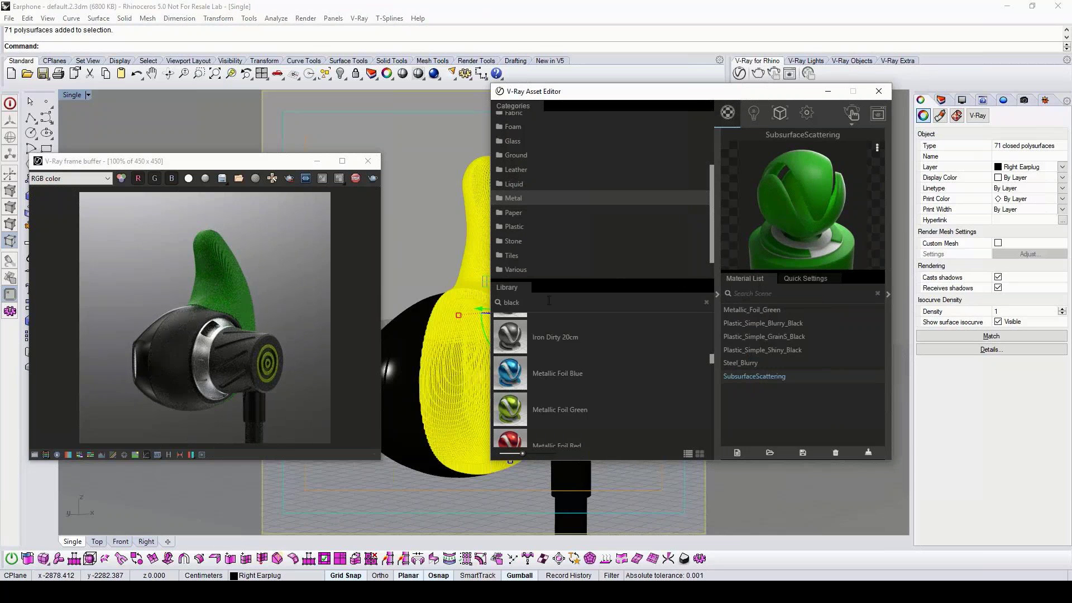
Raise the SubsurfaceScattering material's Scatter Radius, trying 53 cm and ending at 82 cm, and review its remaining quick settings
left_click(785, 279)
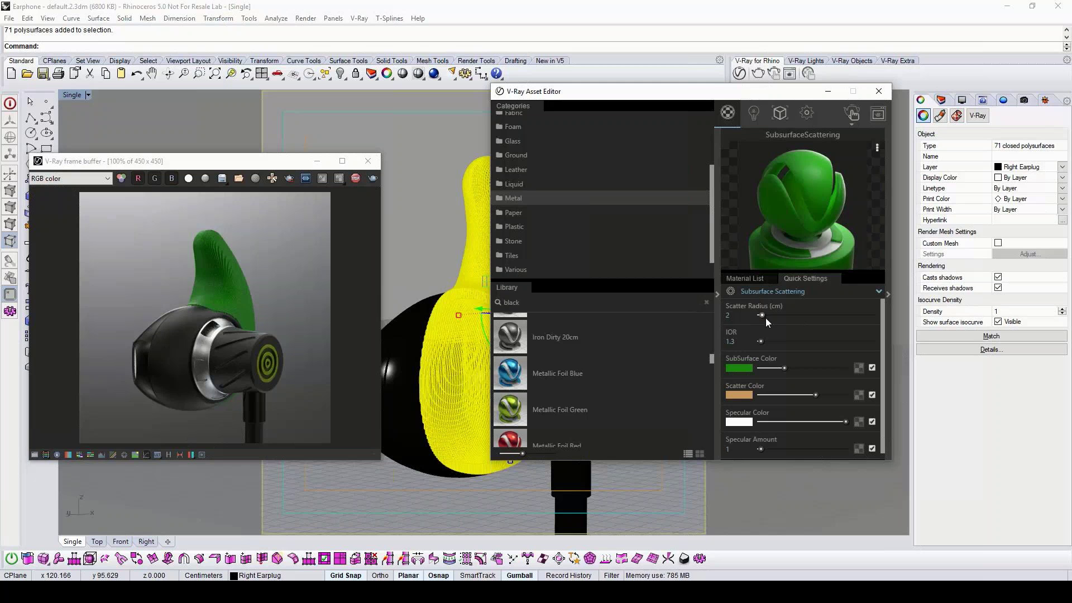
left_click_drag(763, 316, 820, 315)
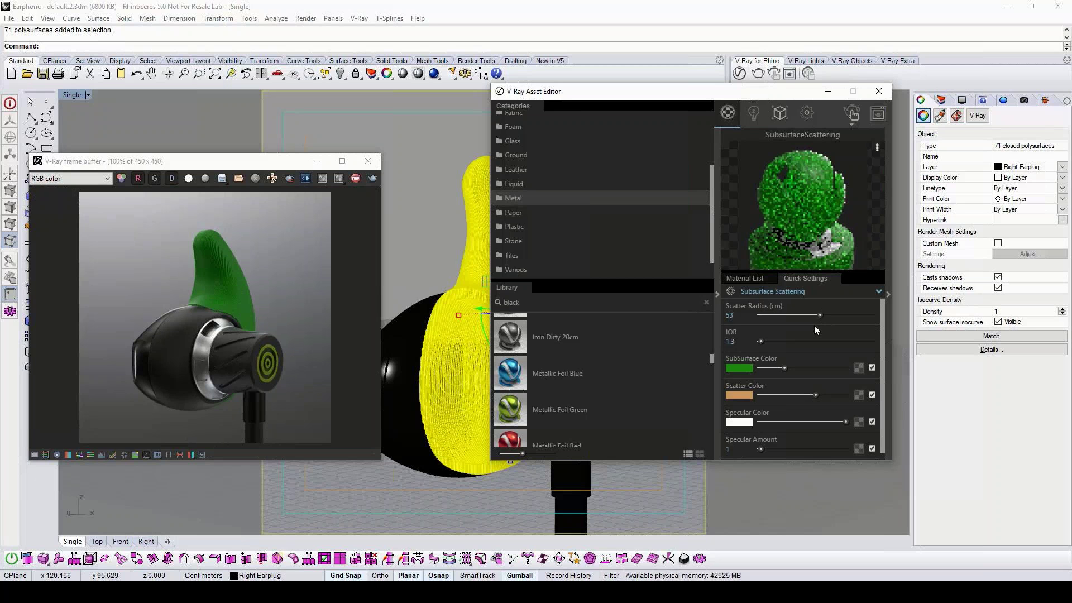
left_click(852, 315)
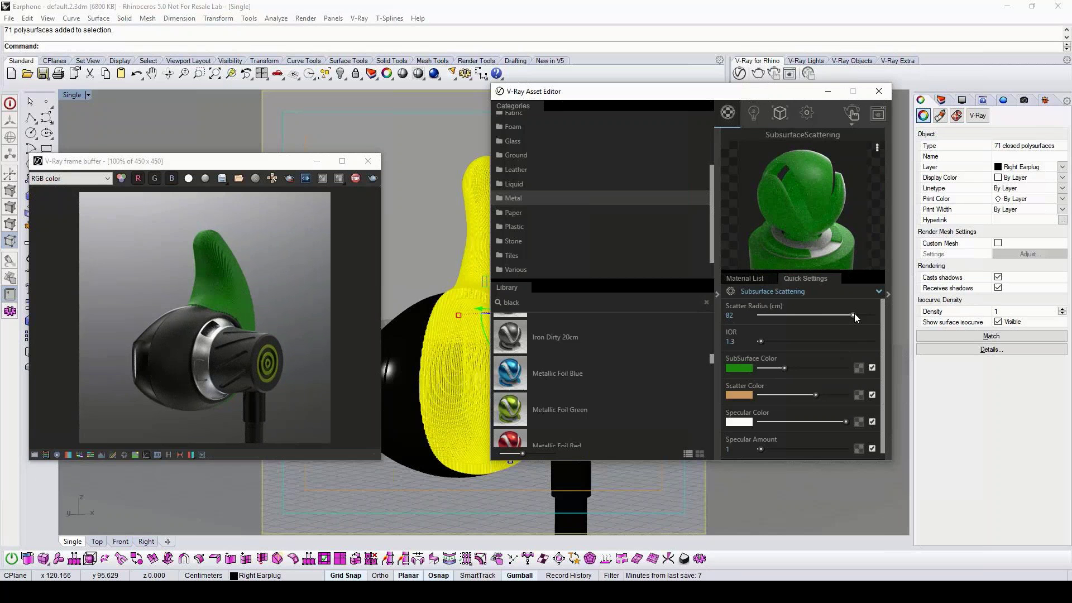
left_click_drag(883, 319, 886, 344)
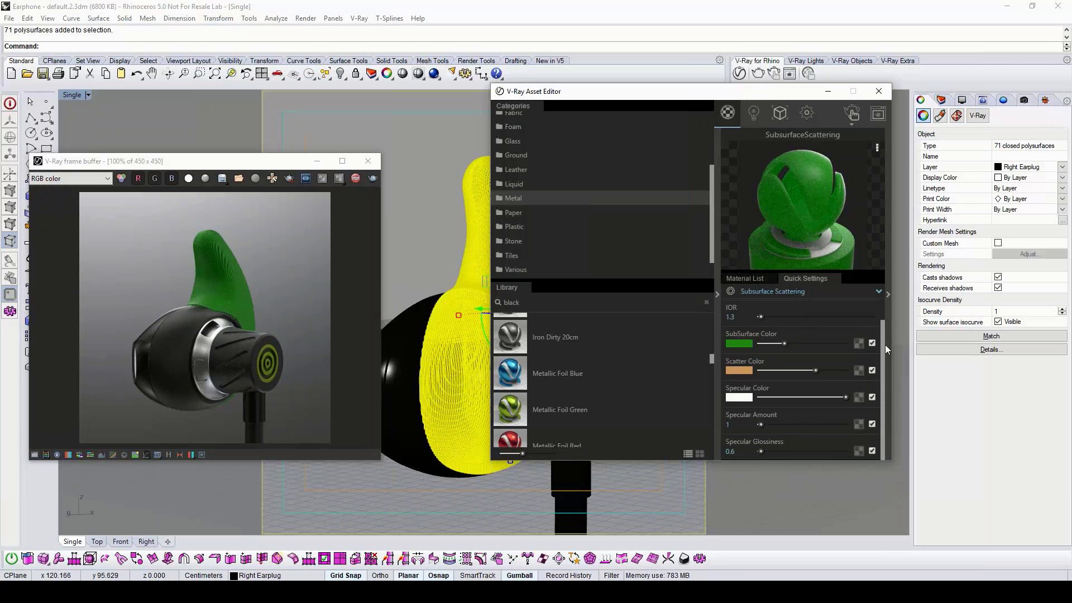
left_click_drag(886, 341, 884, 332)
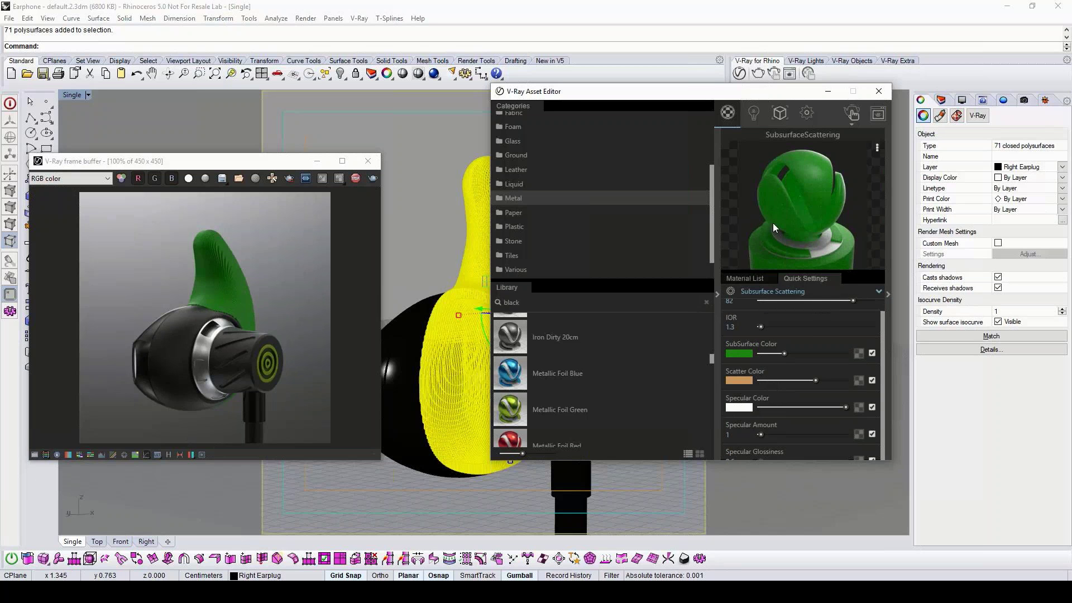
Reuse the SubSurface green as Metallic_Foil_Green's Reflection color, brightened, and view the earphone render at full window size
left_click(752, 278)
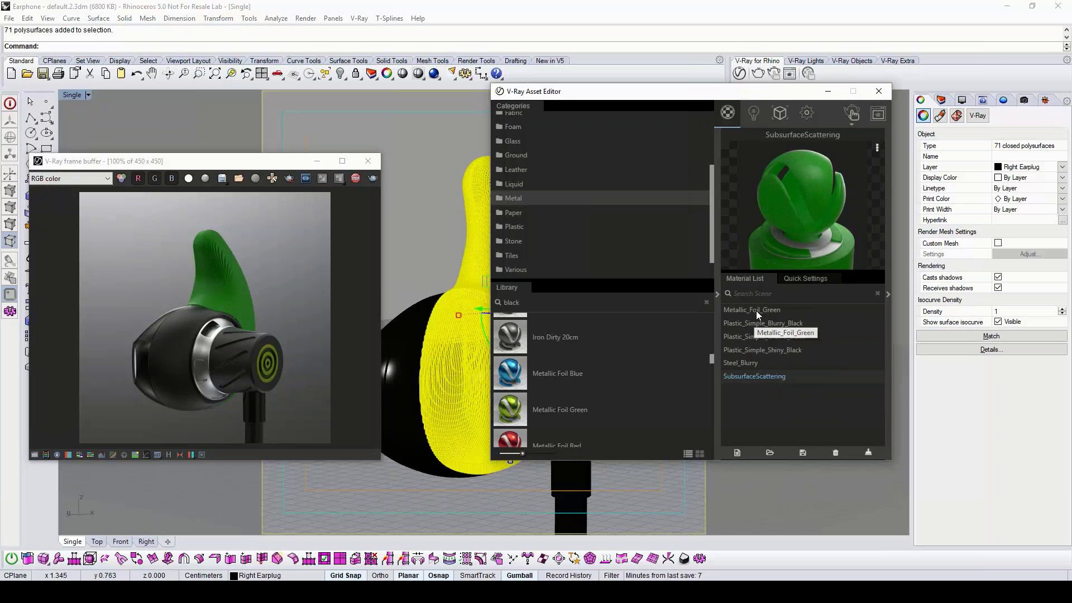
left_click(757, 310)
left_click(804, 278)
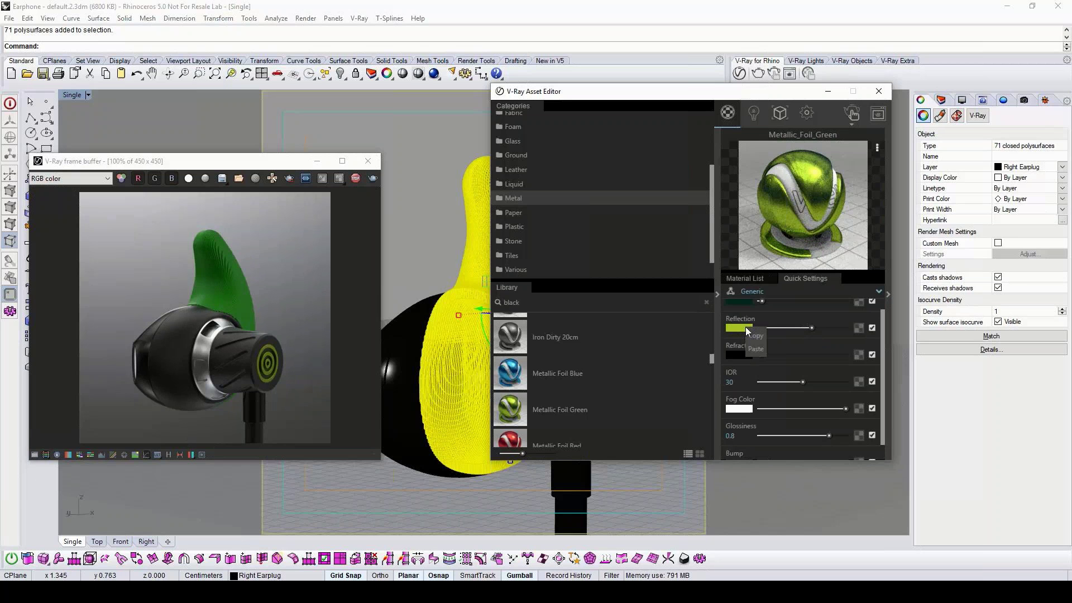
left_click(756, 348)
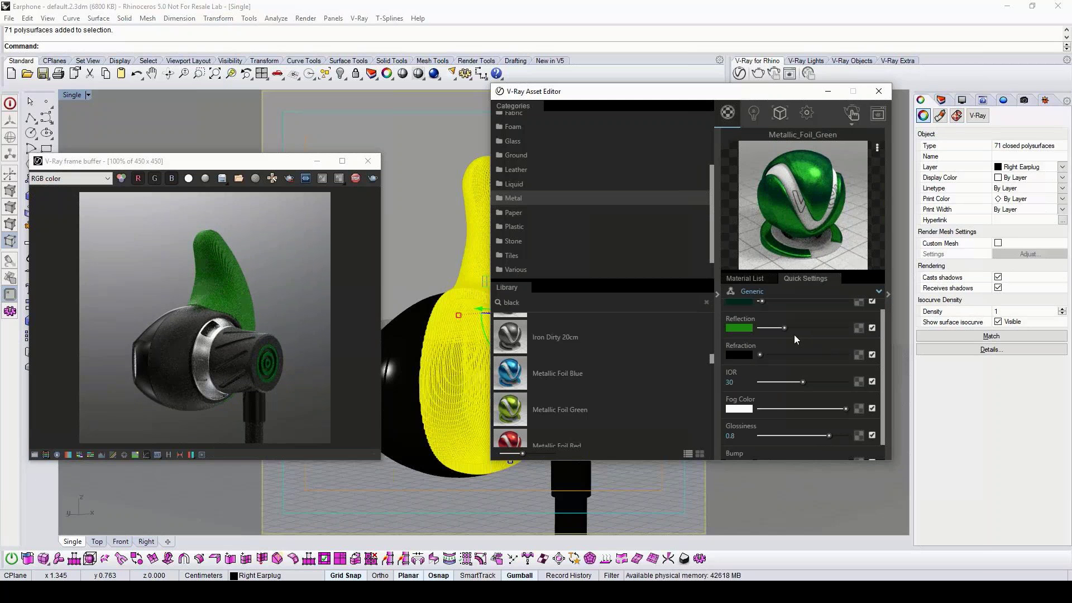
left_click_drag(787, 328, 812, 329)
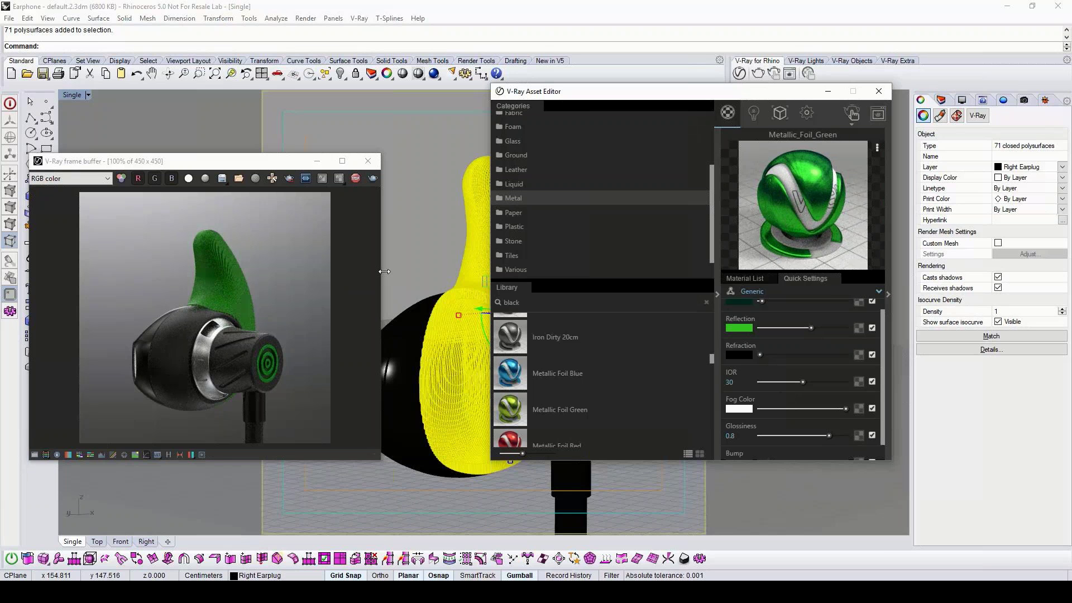
left_click(341, 161)
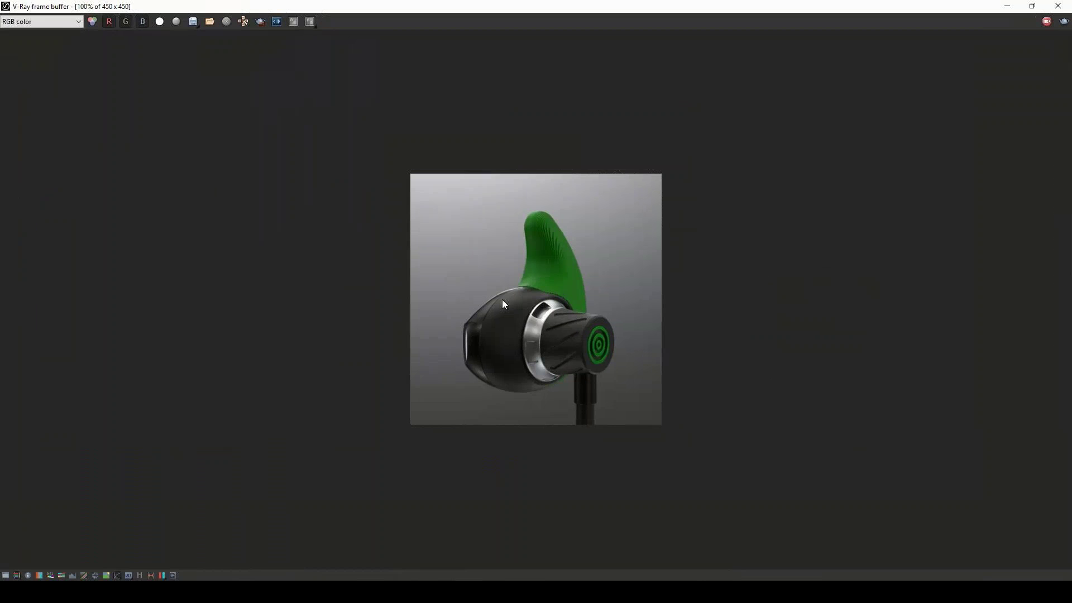
scroll(502, 304, "up", 1)
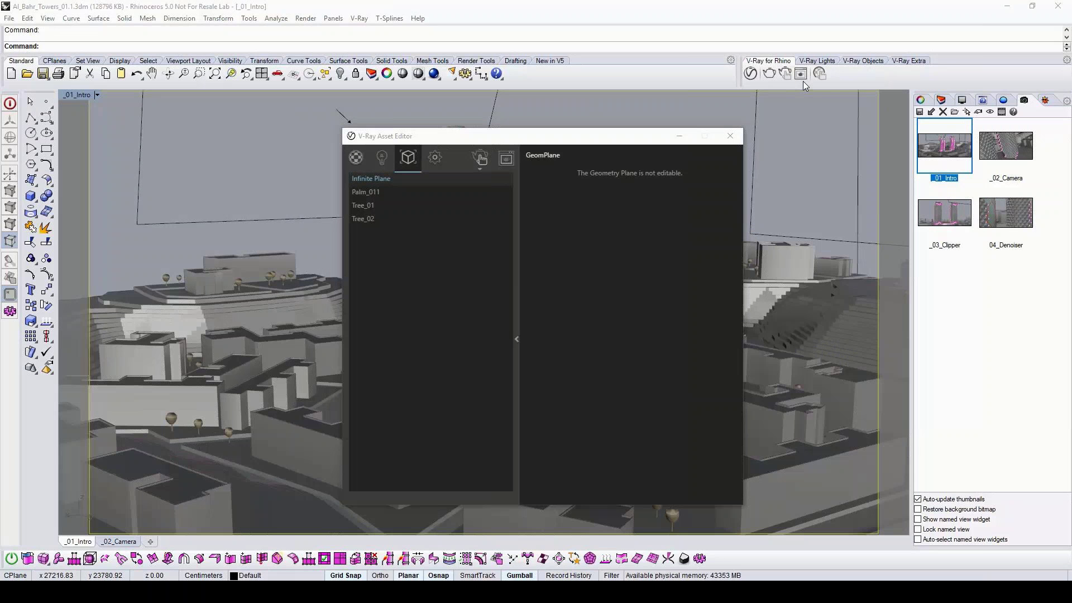
Start an interactive render of the tower scene and move the asset editor and frame buffer clear of the model
left_click(815, 70)
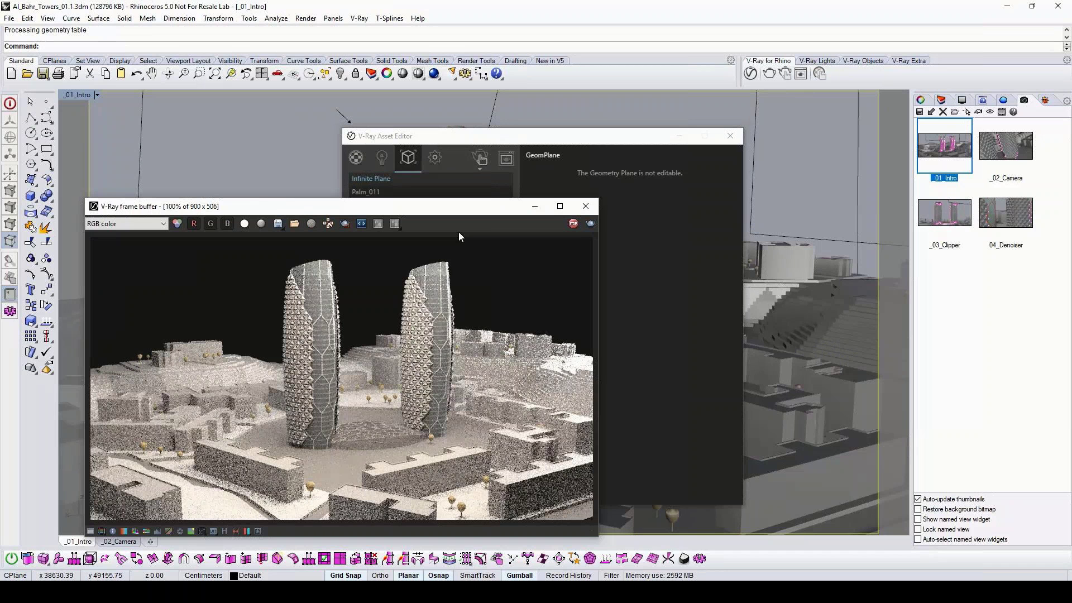
left_click(516, 138)
left_click_drag(516, 139, 719, 141)
left_click_drag(452, 210, 895, 203)
Add a V-Ray clipping plane to the tower scene and select it in a wider view of the city
left_click(863, 60)
left_click(804, 73)
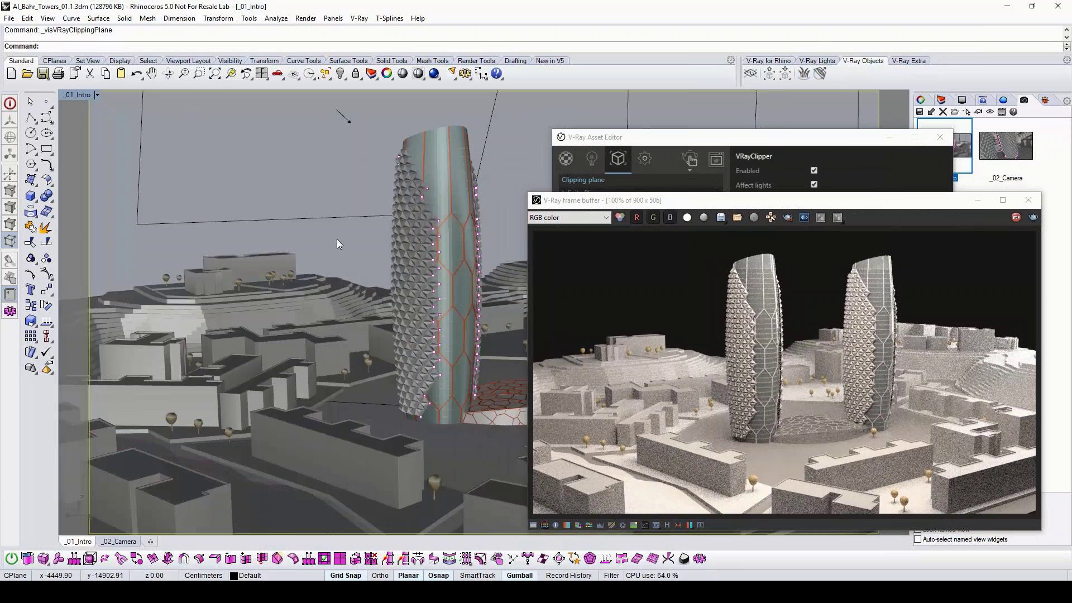
right_click_drag(350, 240, 279, 214)
left_click(408, 314)
scroll(408, 314, "down", 5)
Raise the clipping plane so it cuts through the upper floors, framing the sliced tower closely
left_click_drag(352, 327, 345, 273)
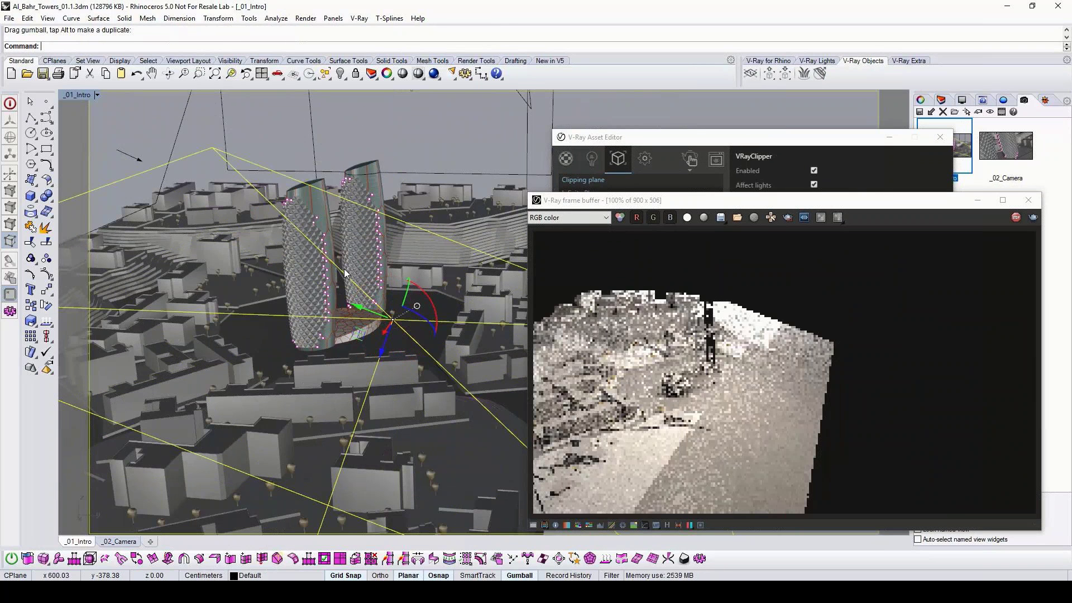
left_click_drag(358, 335, 345, 265)
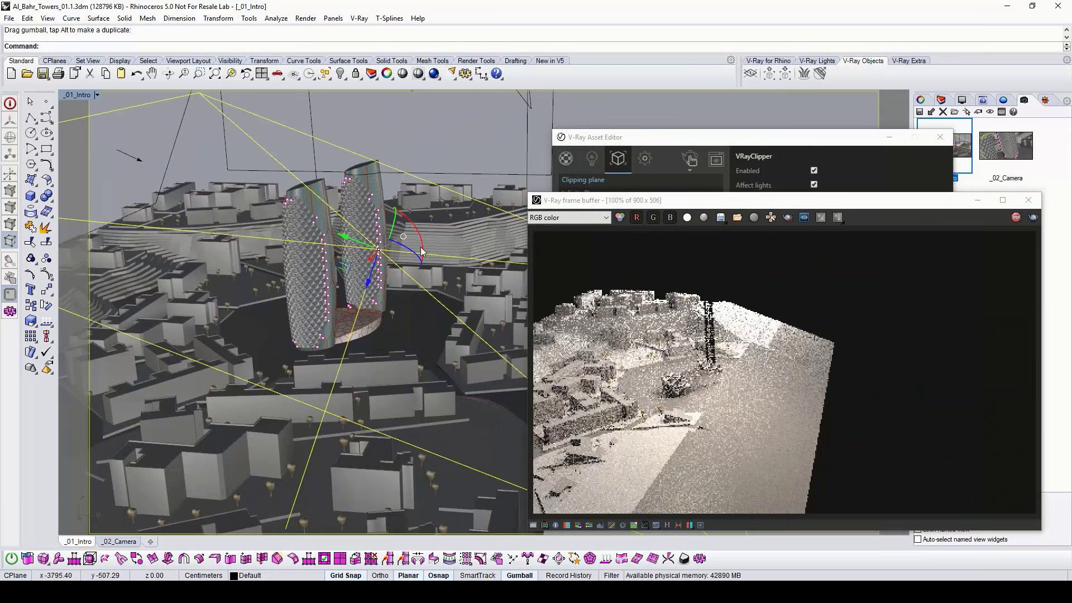
right_click_drag(354, 253, 407, 283)
scroll(400, 257, "up", 8)
scroll(351, 288, "up", 4)
right_click_drag(361, 253, 414, 247, "shift")
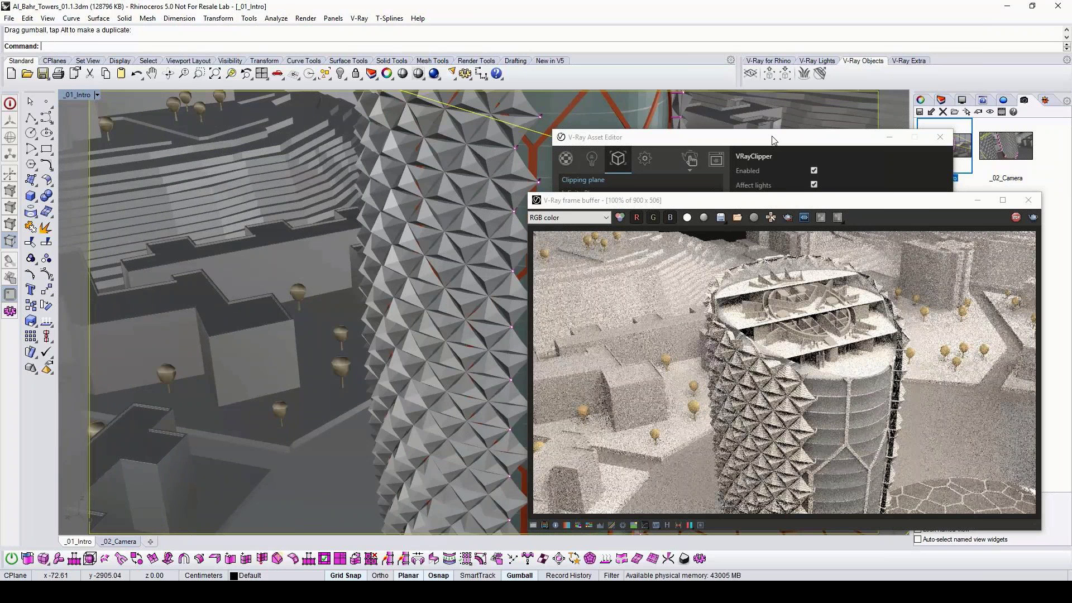
Exclude the Buildings object from the clipping plane's effect, briefly comparing Include mode before returning to Exclude
left_click_drag(772, 139, 748, 150)
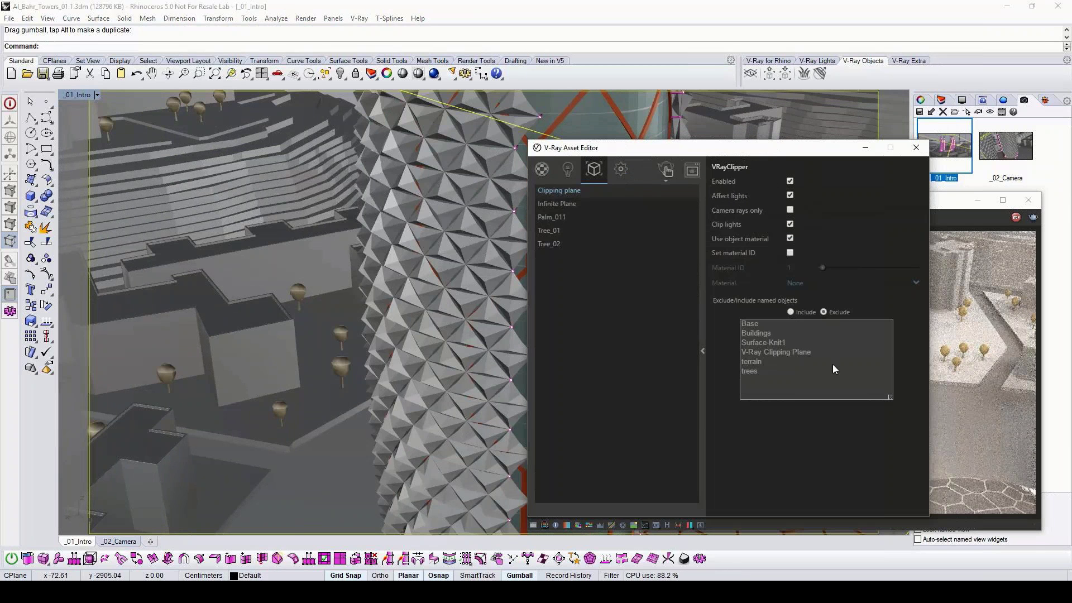
left_click(835, 333)
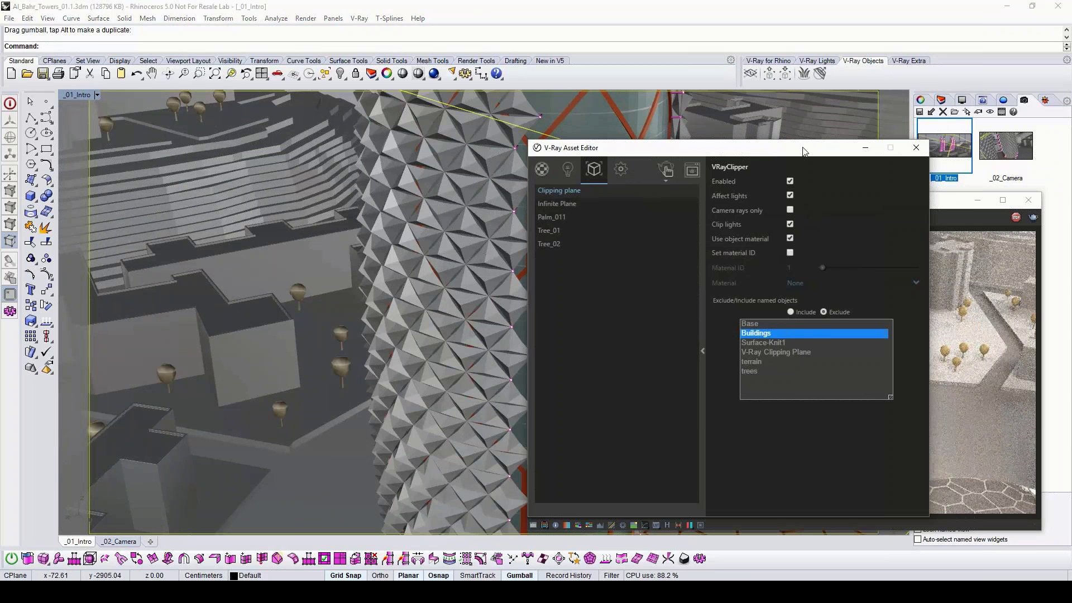
left_click_drag(804, 151, 354, 160)
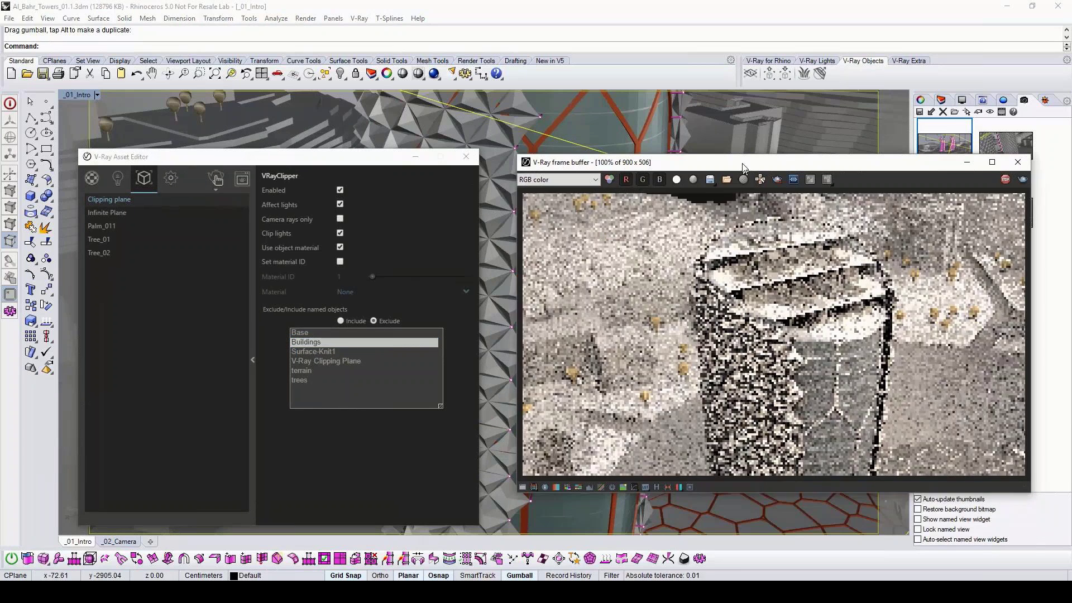
left_click(341, 321)
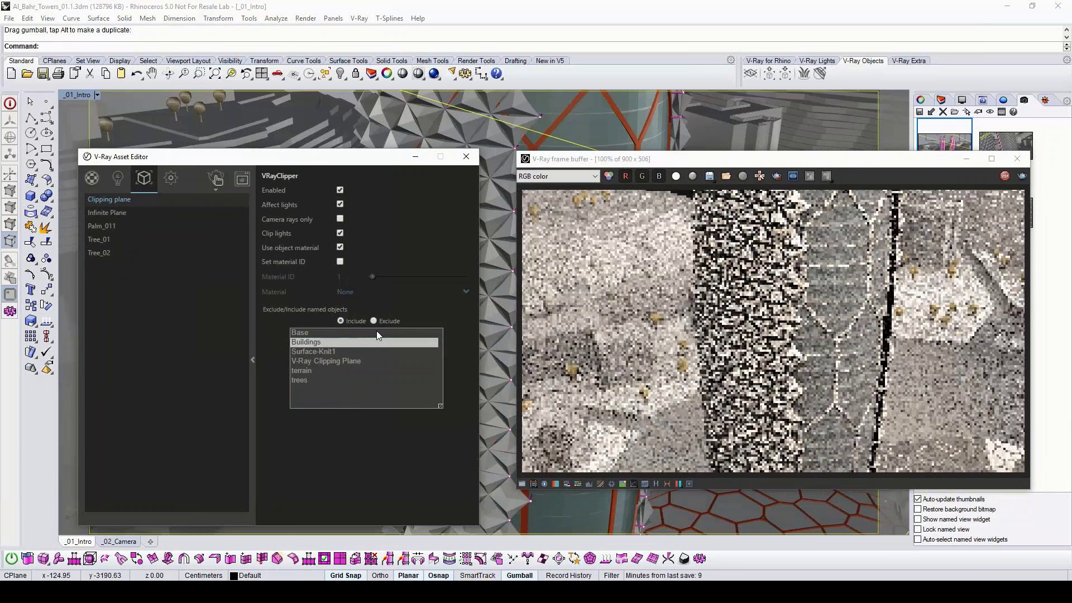
left_click(374, 321)
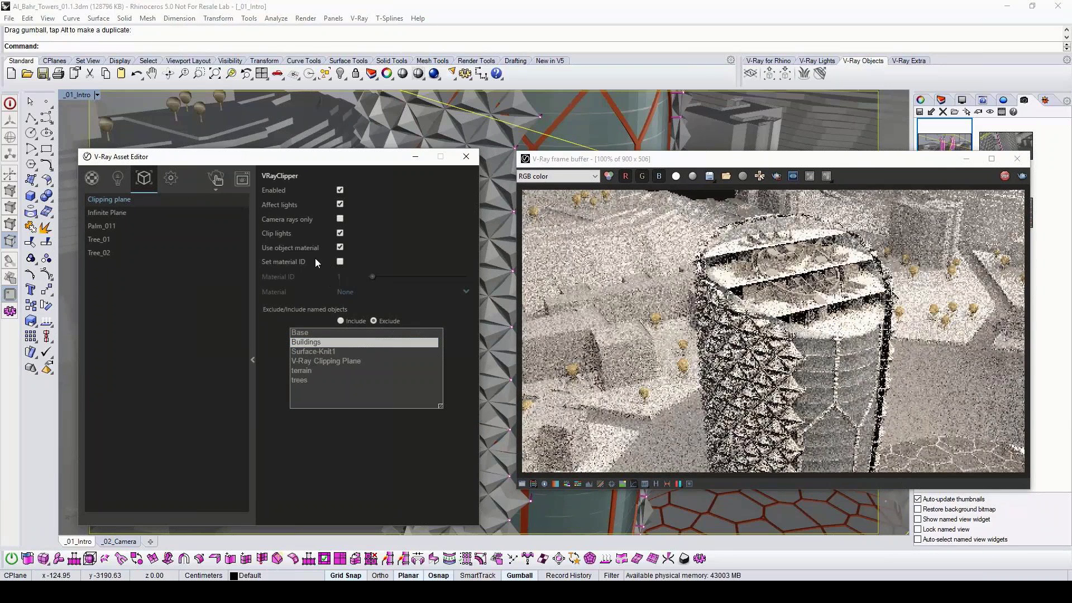
Limit rendering to a region around the cut tower top and use the /wood material for the cut instead of the object material
left_click(340, 248)
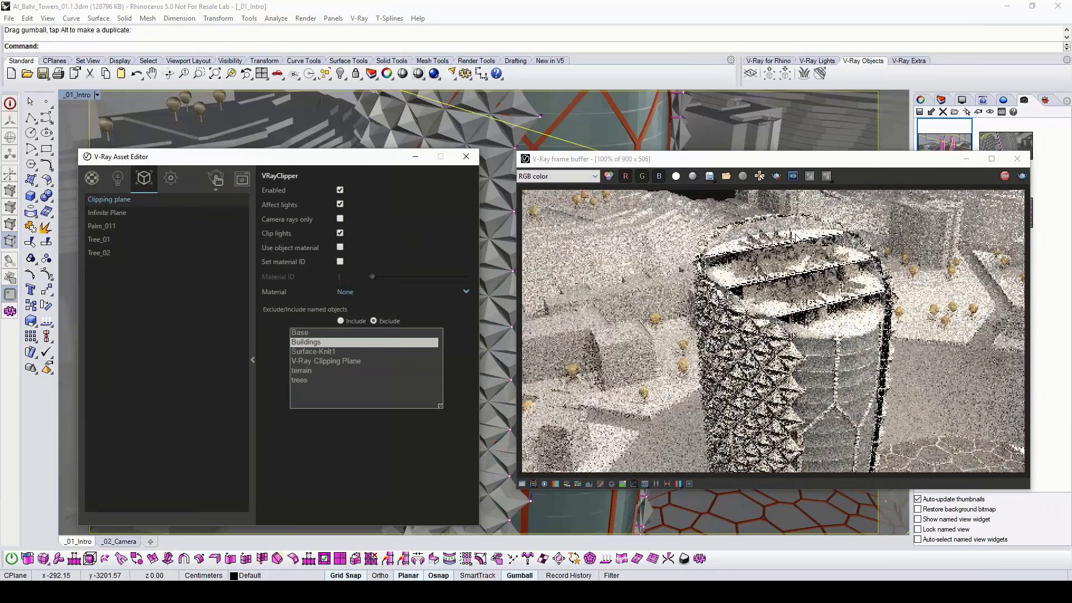
left_click(774, 179)
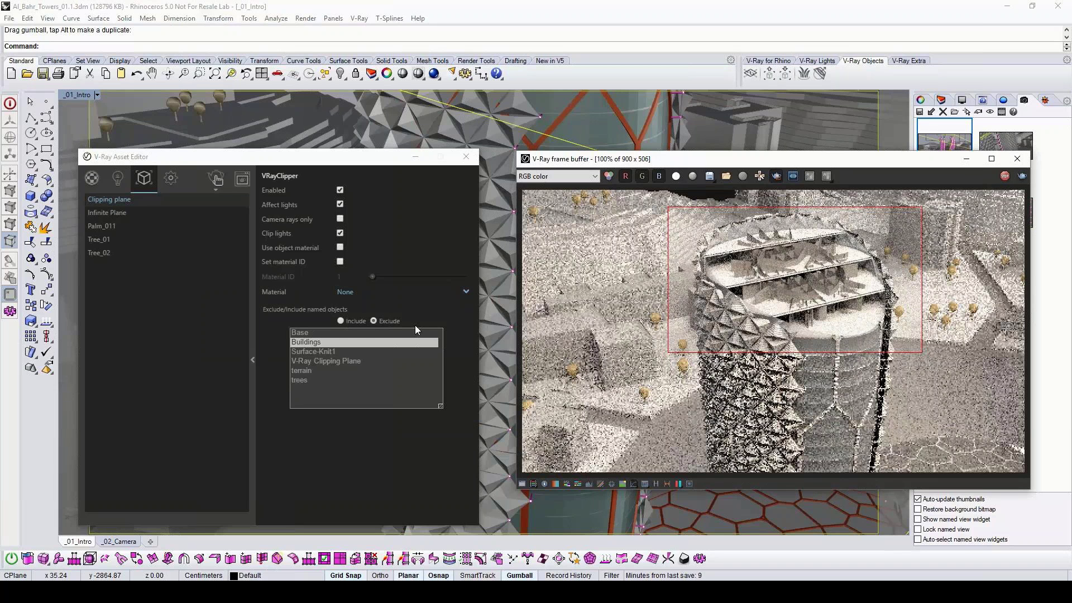
left_click(353, 292)
scroll(454, 351, "down", 1)
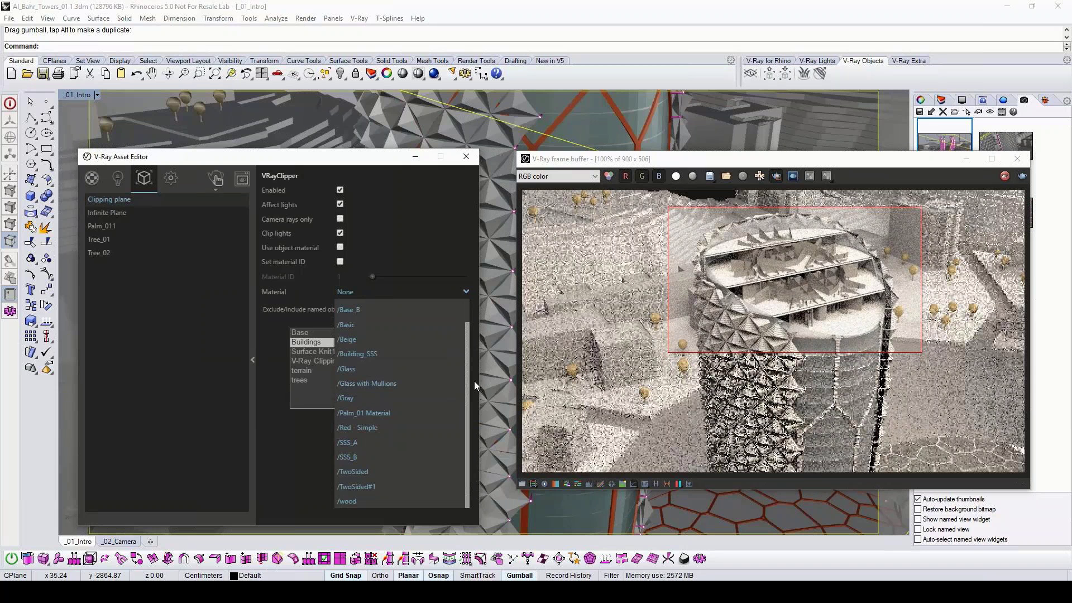
left_click(341, 501)
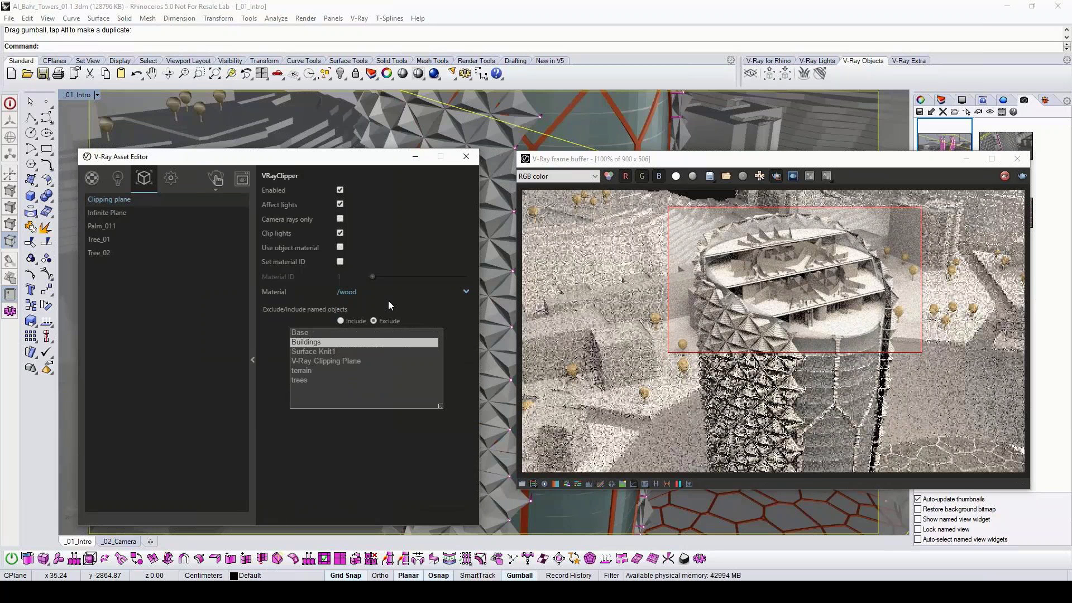
Set the clipping plane's material to Red - Simple
left_click(448, 293)
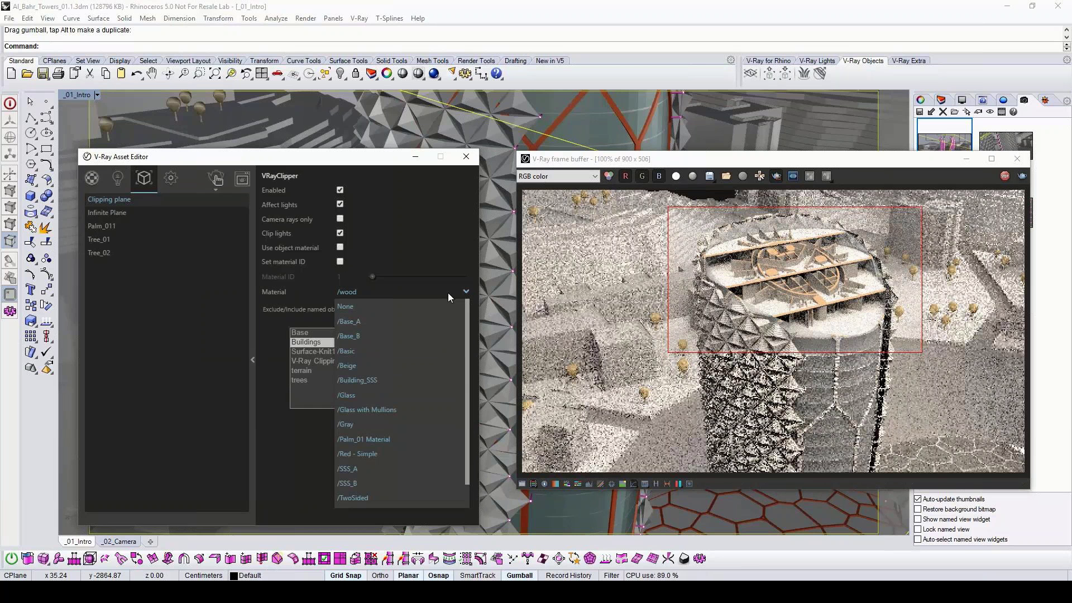
left_click(385, 450)
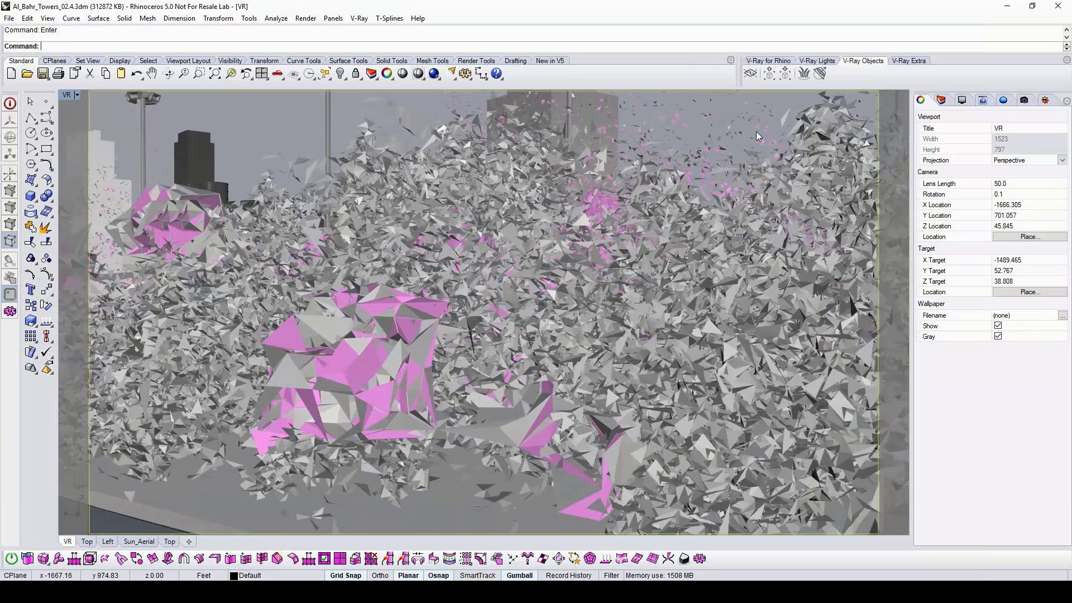
Open the V-Ray Asset Editor and restrict the render to a region around the middle bush, keeping the frame buffer clear of the editor
left_click(768, 61)
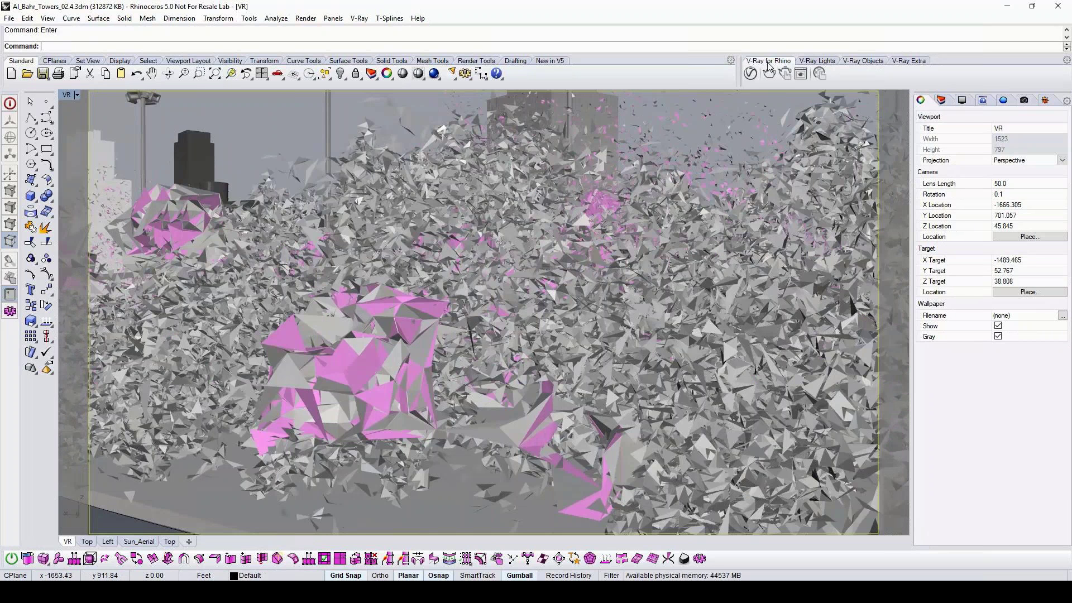
left_click(745, 74)
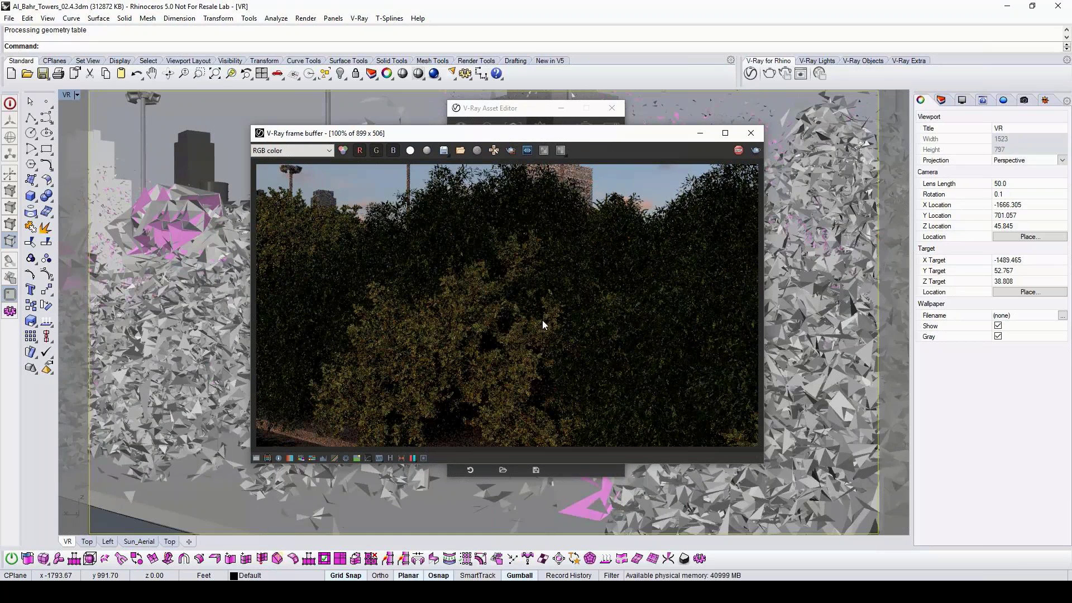
left_click_drag(446, 218, 593, 341)
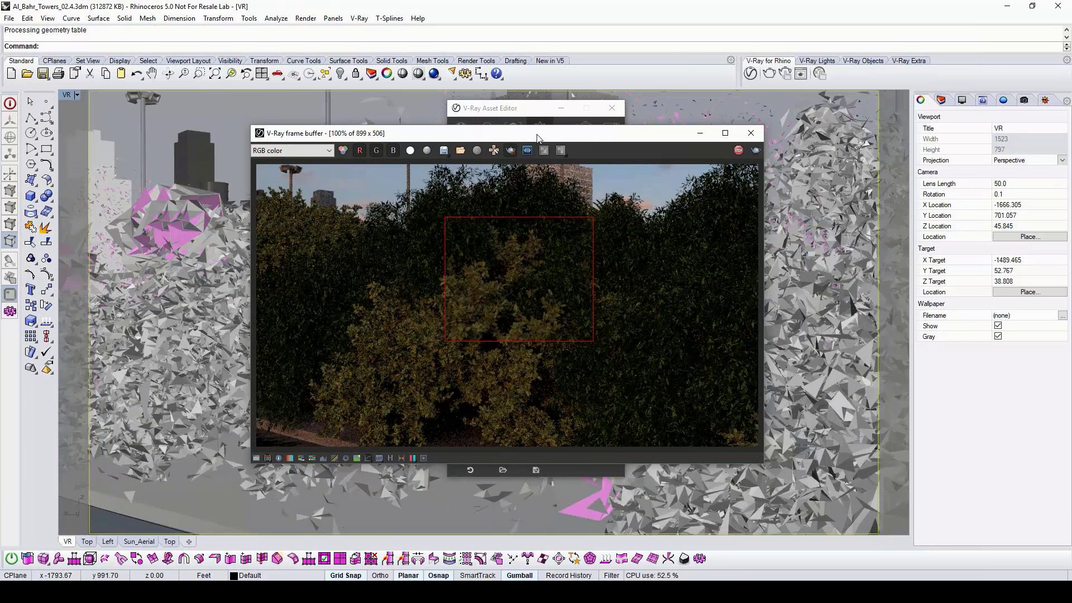
left_click_drag(538, 138, 337, 227)
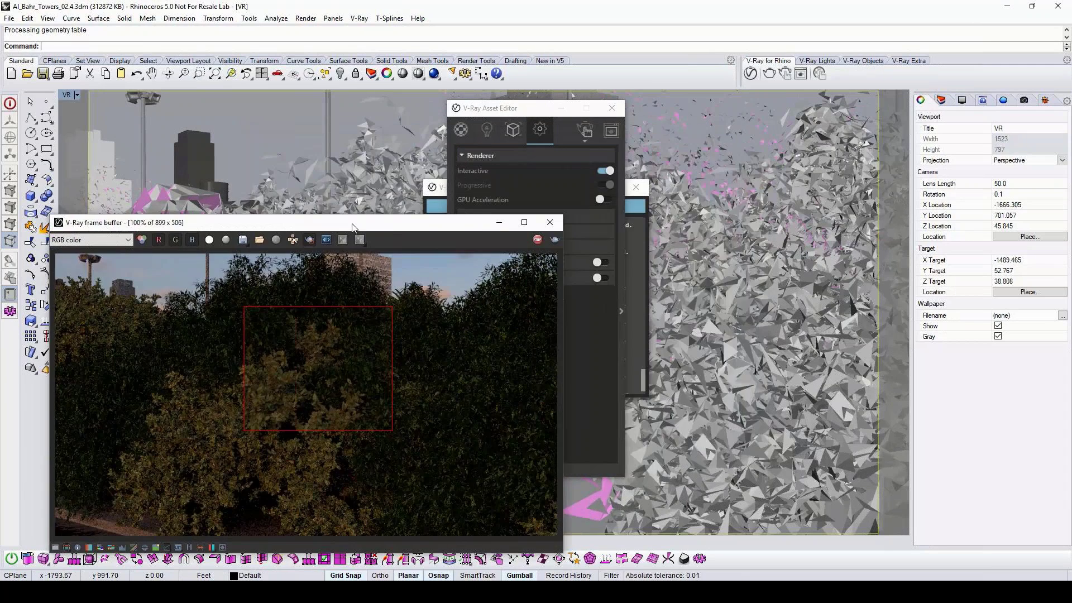
Select a tree block instance among the trees in the VR viewport
left_click(665, 177)
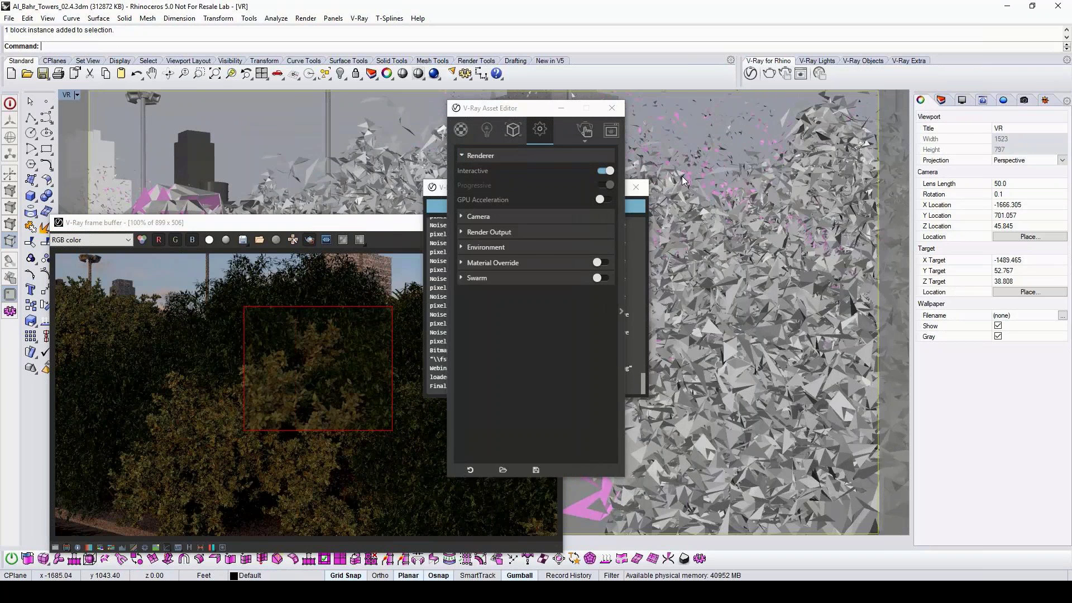
scroll(682, 181, "up", 3)
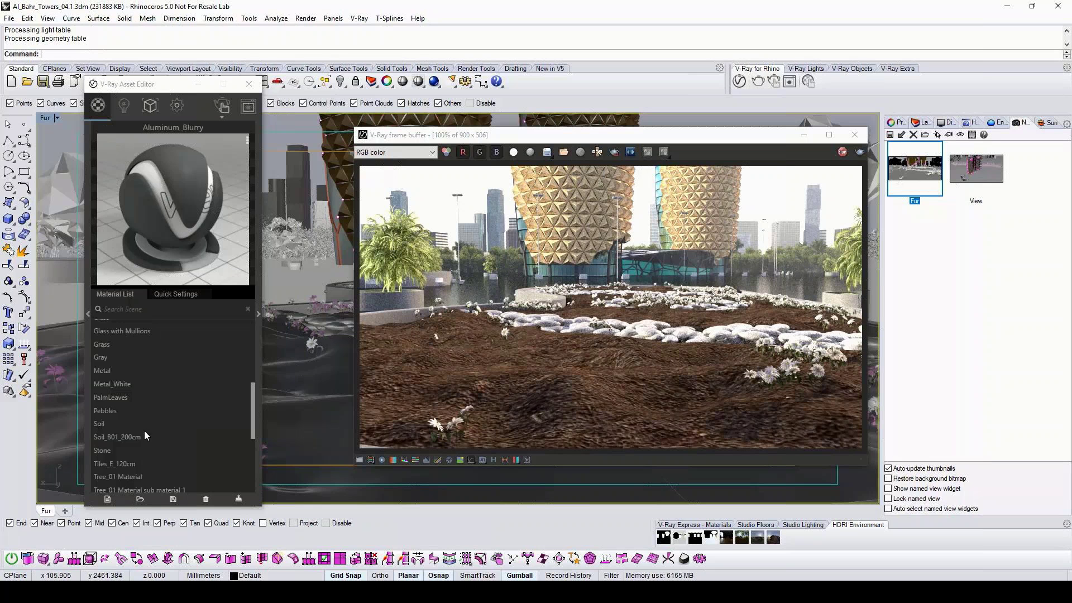
Select all scene objects that use the Soil_B01_200cm material and uncover the viewport behind the frame buffer
left_click(111, 439)
right_click(109, 437)
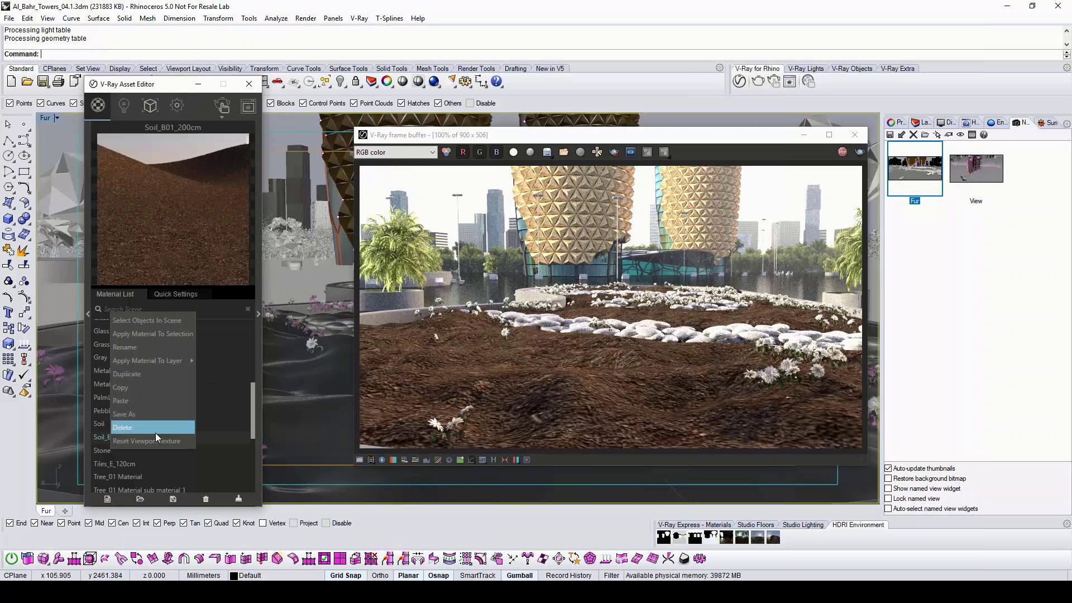
left_click(152, 321)
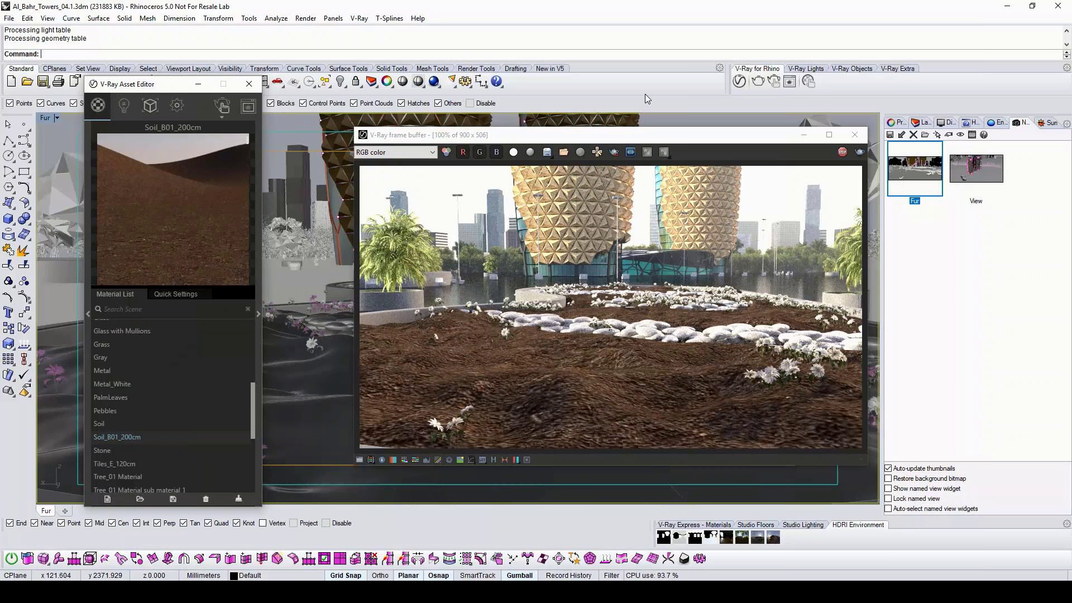
left_click_drag(602, 138, 774, 156)
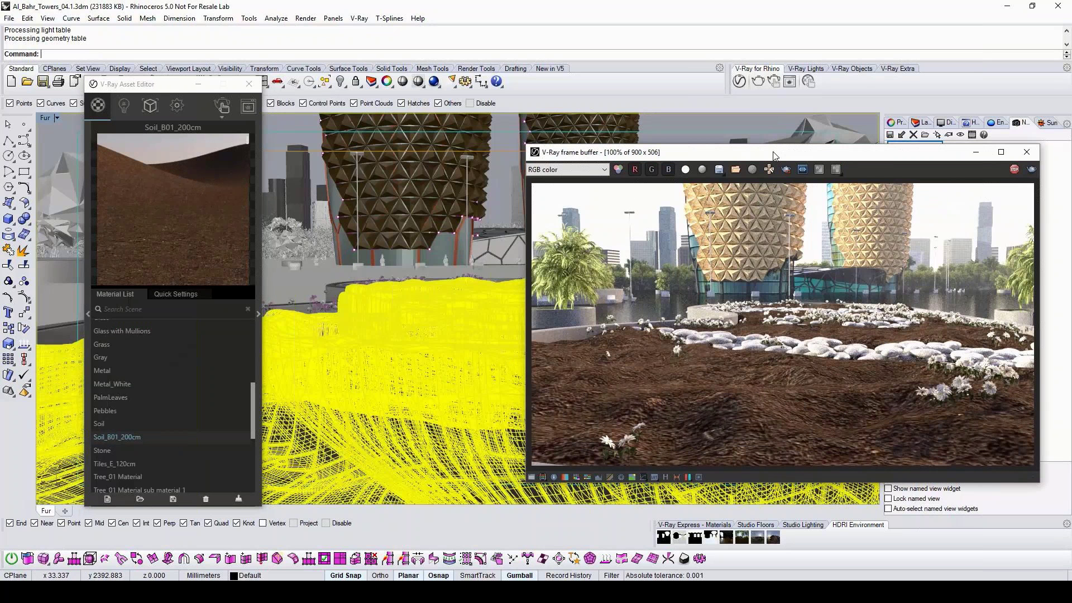
Add V-Ray Fur to the selected soil surfaces and clear the selection
left_click(851, 69)
left_click(792, 82)
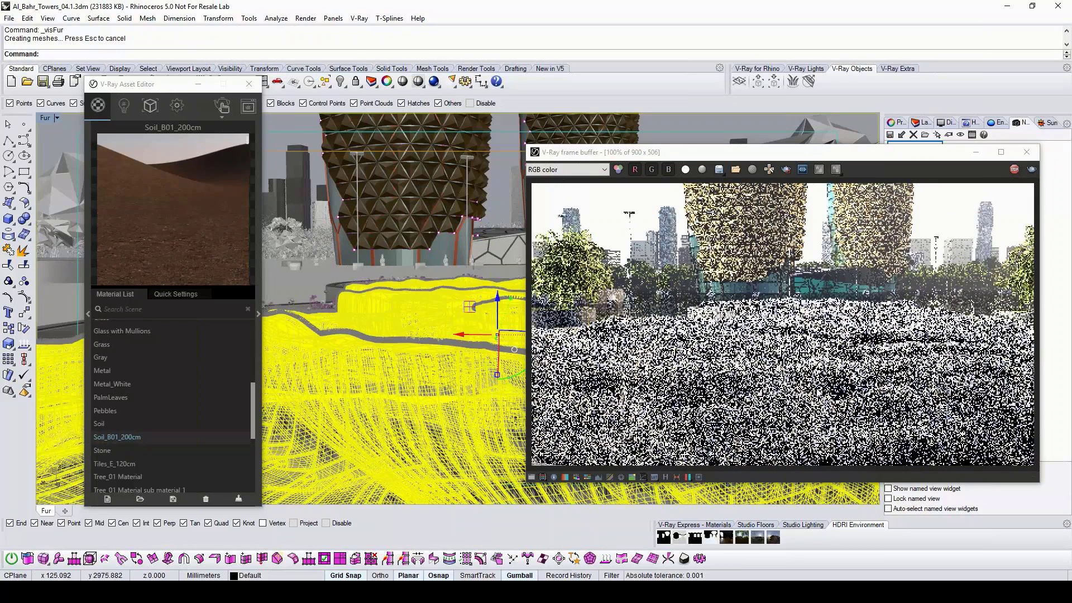
left_click(652, 128)
Select the Fur Object in the viewport through its entry among the geometry assets
left_click(149, 105)
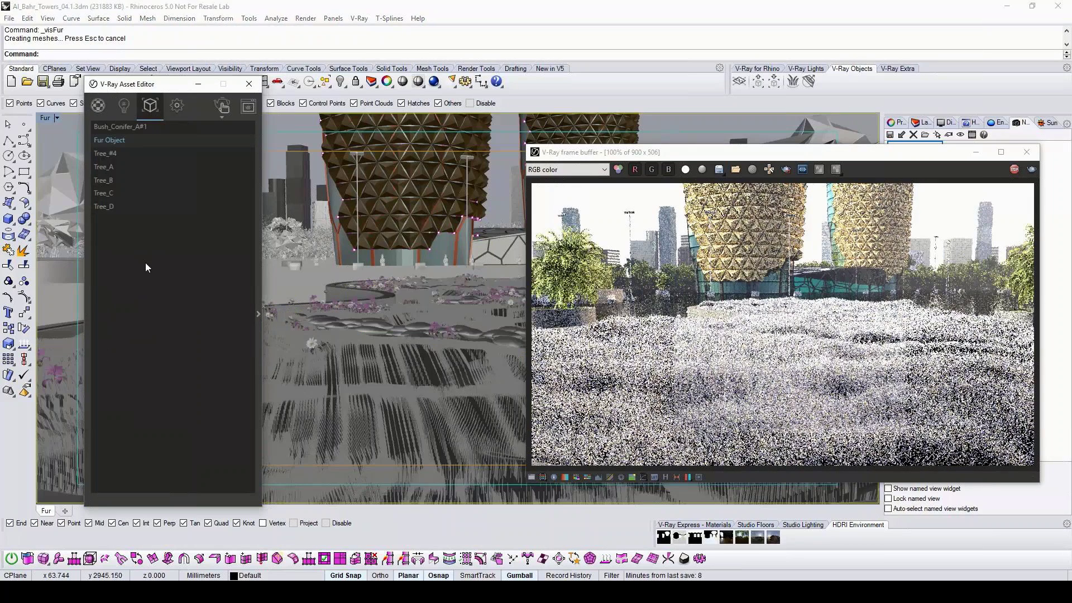
right_click(109, 144)
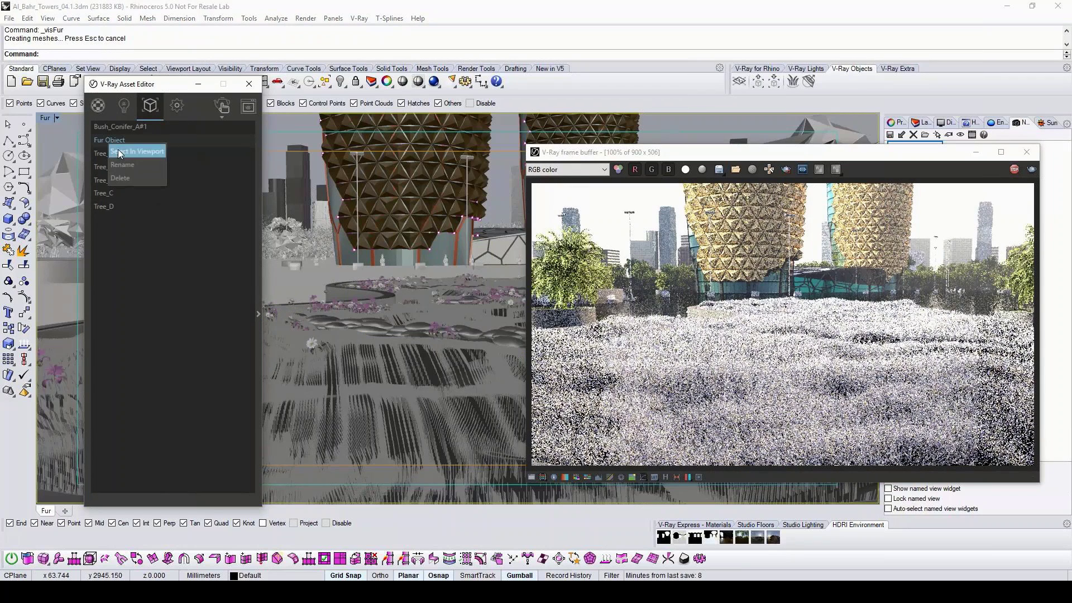
left_click(118, 150)
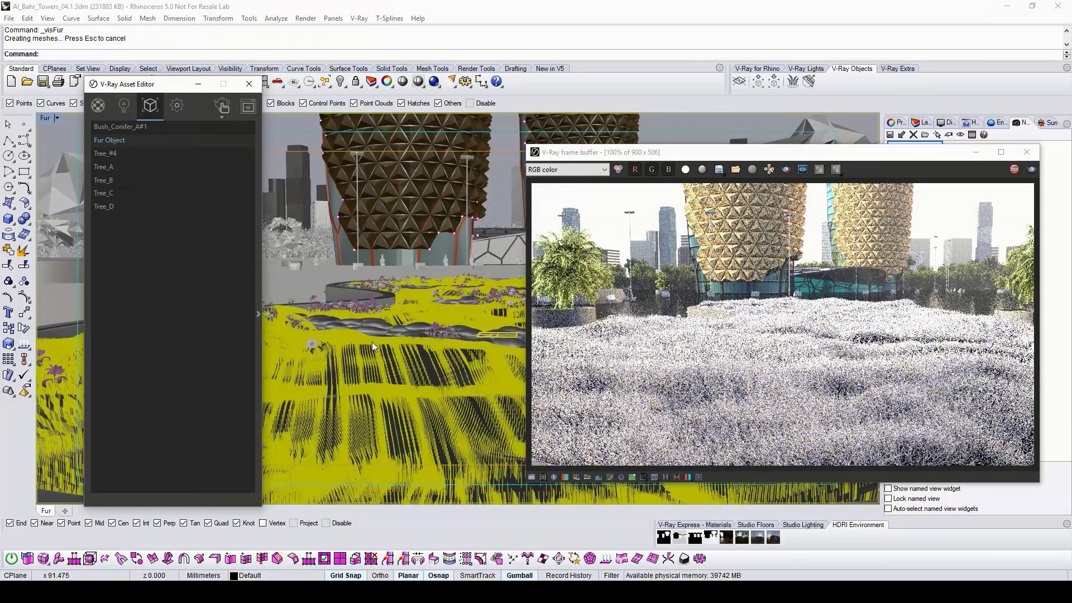
Add the Grass B 200cm material from the Ground library category to the scene and apply it to the selected fur
left_click(97, 106)
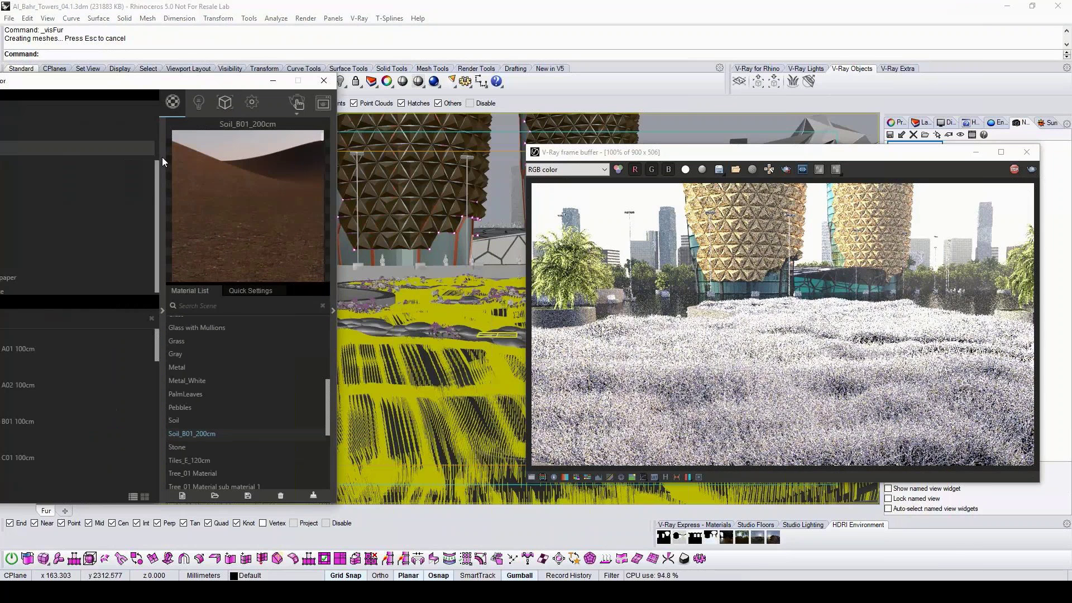
left_click_drag(201, 75, 336, 70)
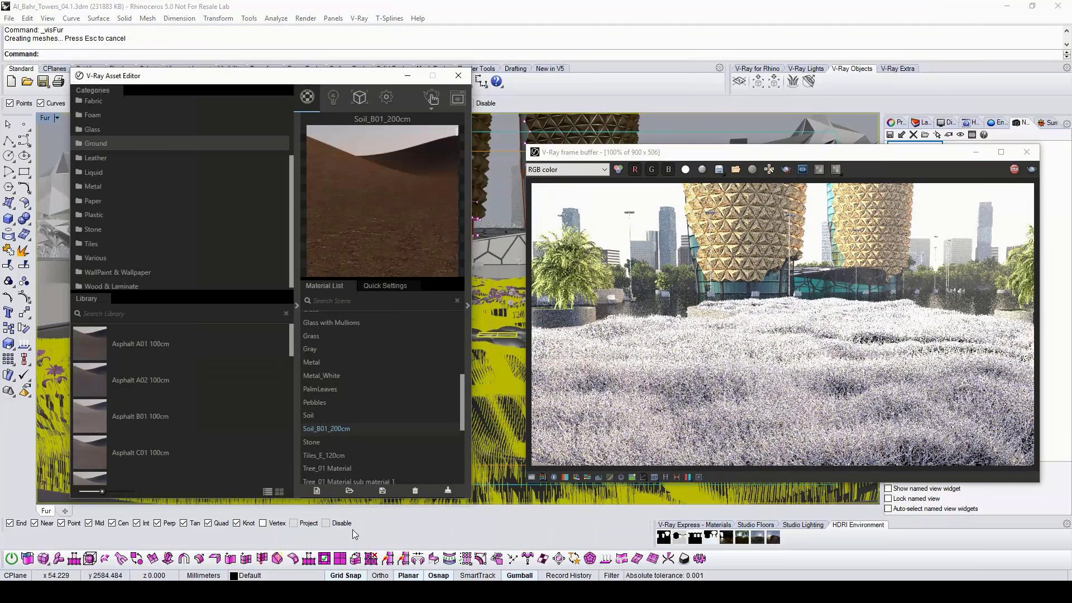
left_click(317, 494)
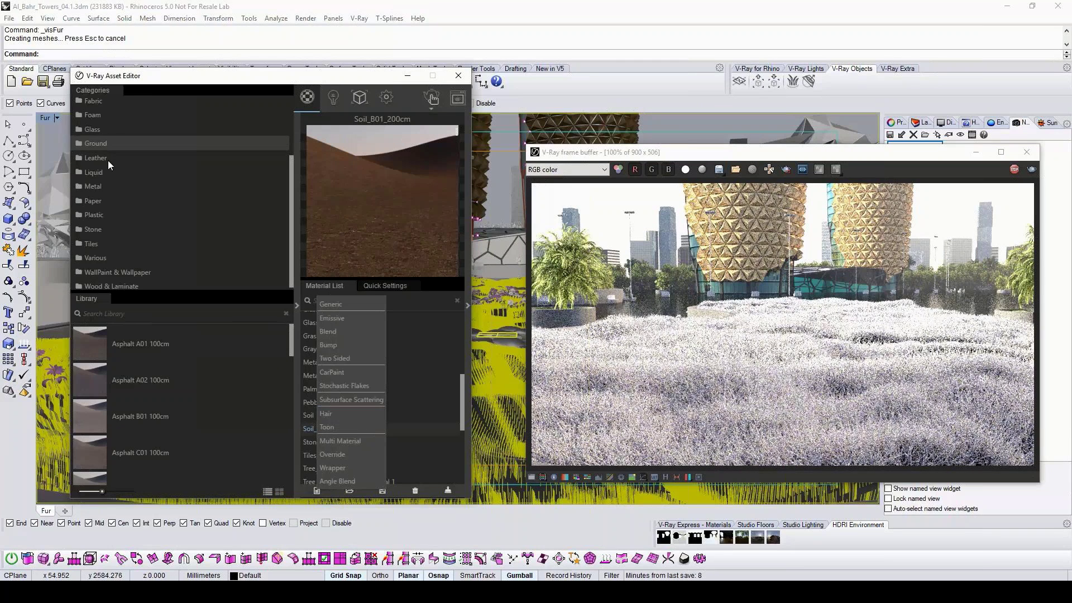
left_click(100, 144)
scroll(209, 357, "down", 5)
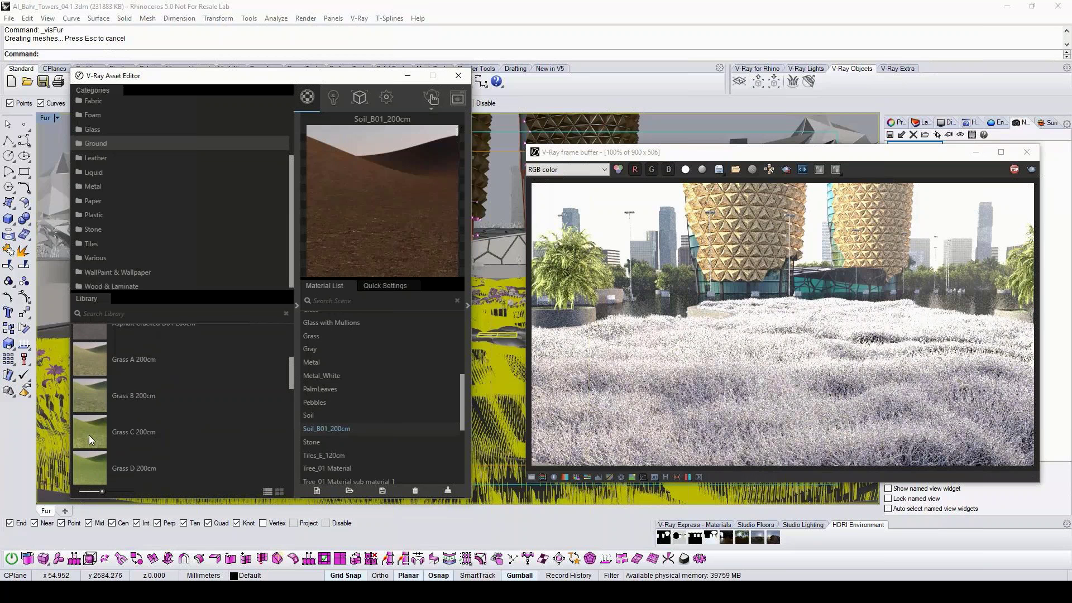
left_click_drag(85, 393, 368, 394)
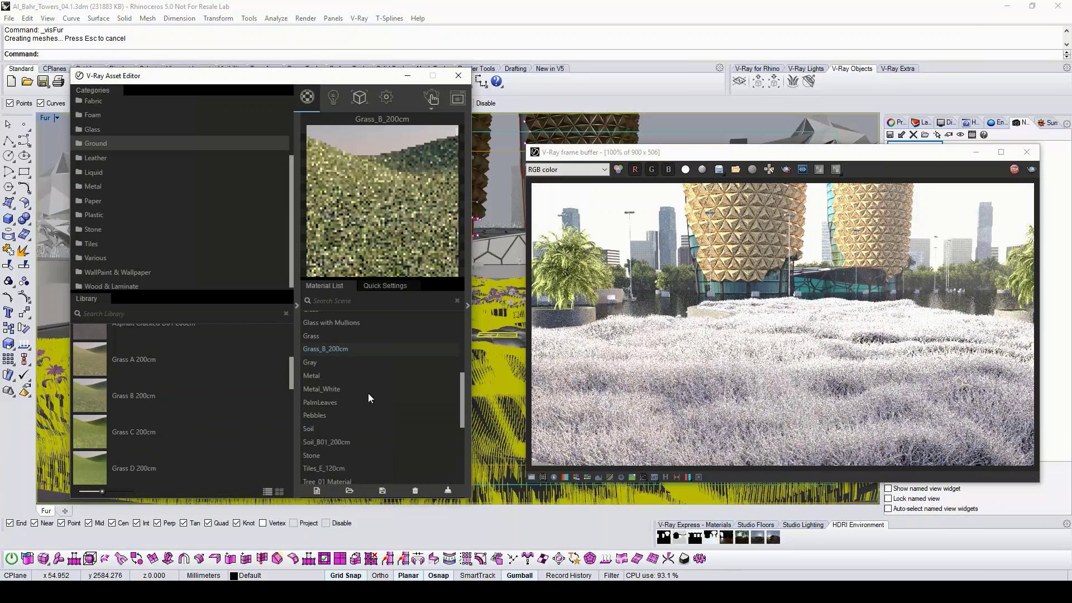
right_click(329, 348)
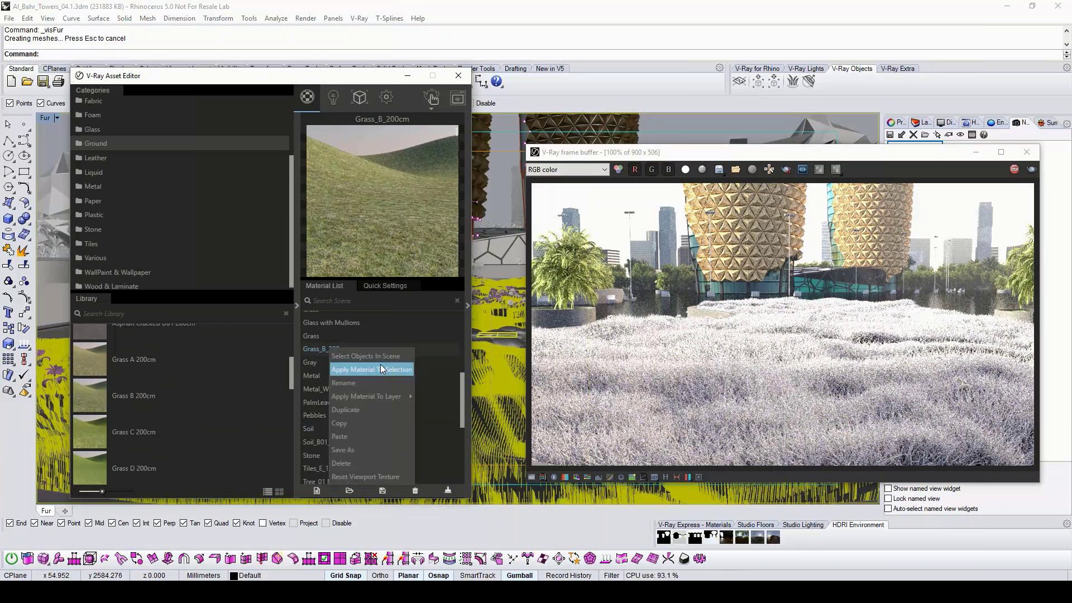
left_click(380, 369)
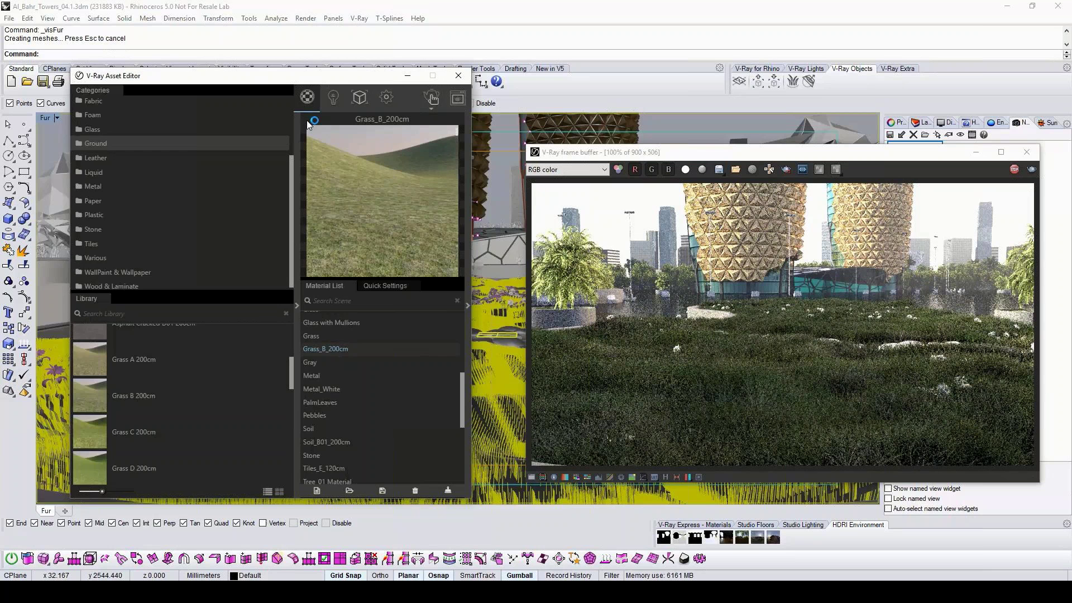
Open the Fur Object's parameters beside the frame buffer and shorten the fur Length to 1.24
left_click(359, 105)
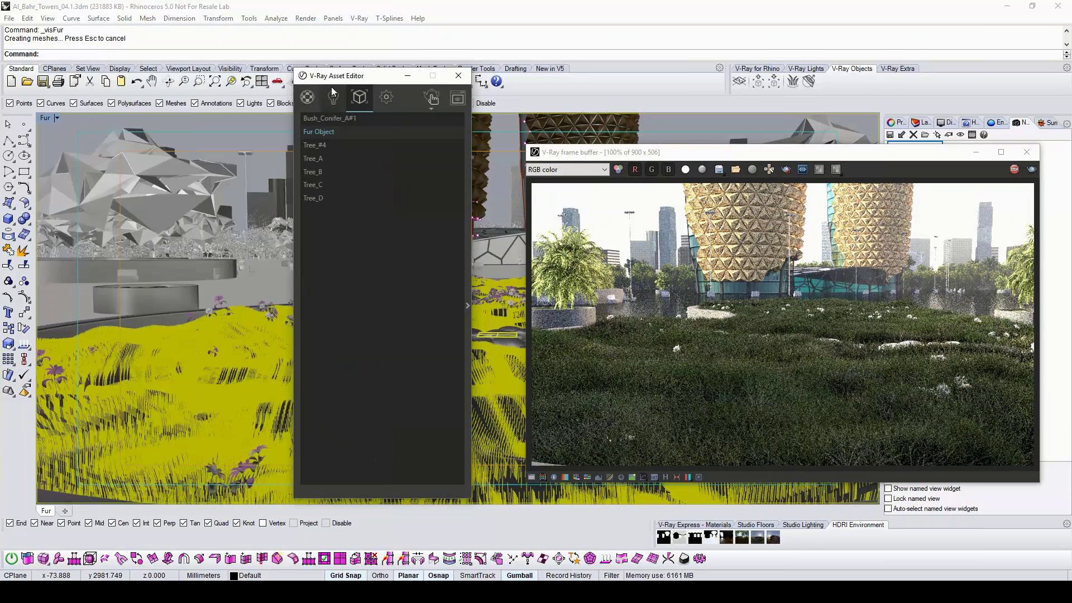
left_click_drag(369, 78, 125, 98)
left_click(224, 231)
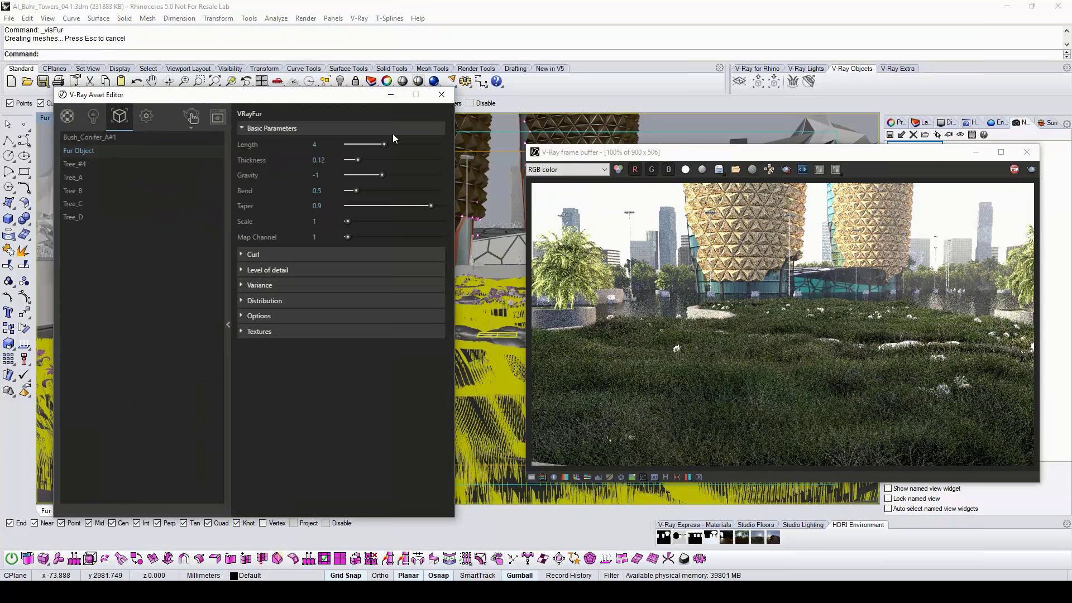
left_click(359, 144)
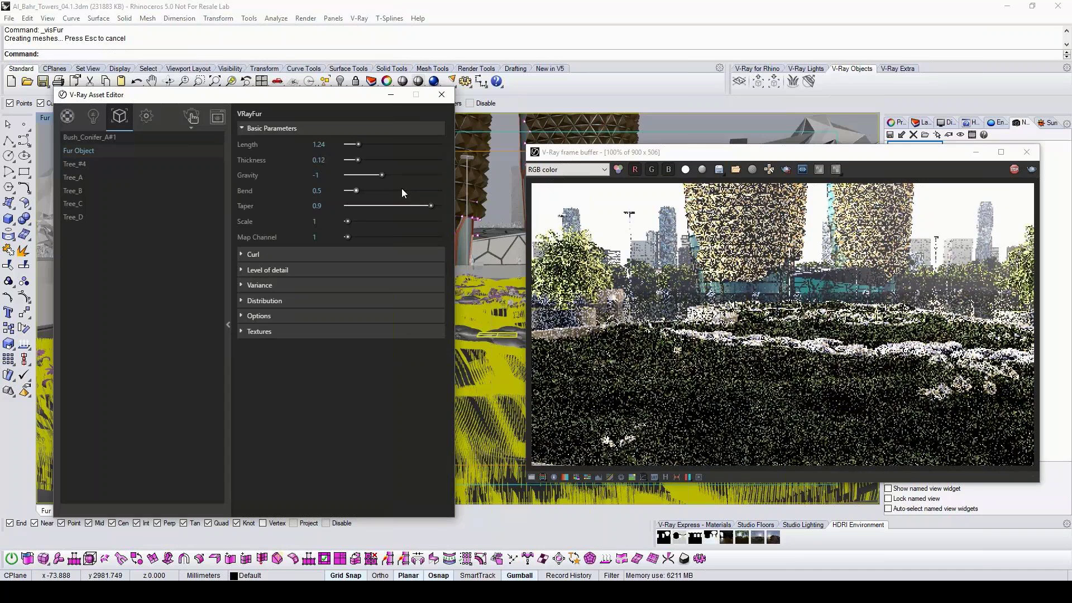
Expand the fur's texture settings and set the fur Length to 4
left_click(240, 332)
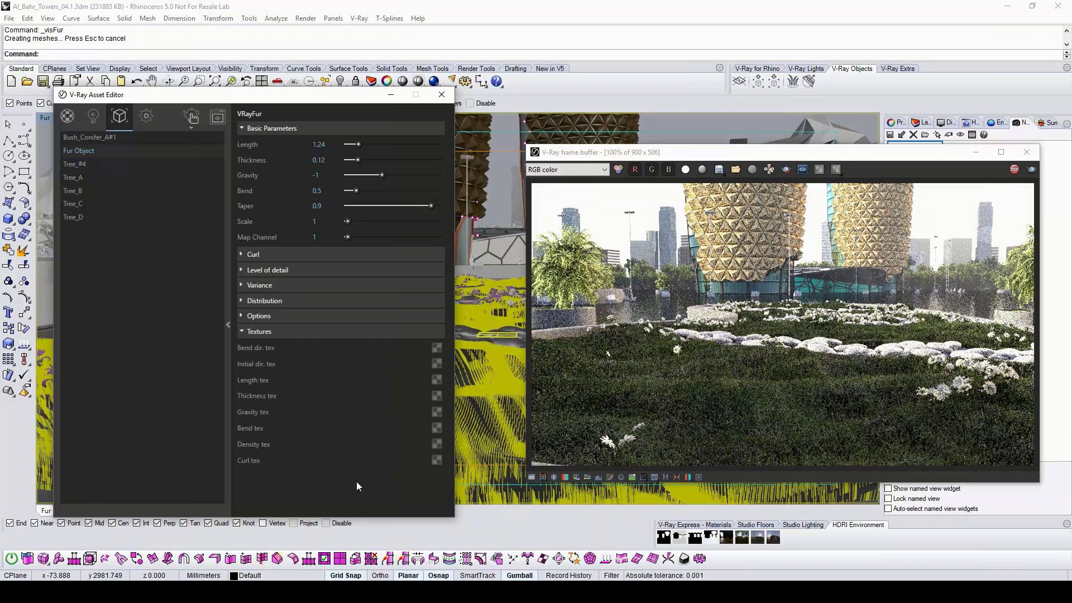
left_click_drag(328, 145, 289, 143)
type("4")
key("Return")
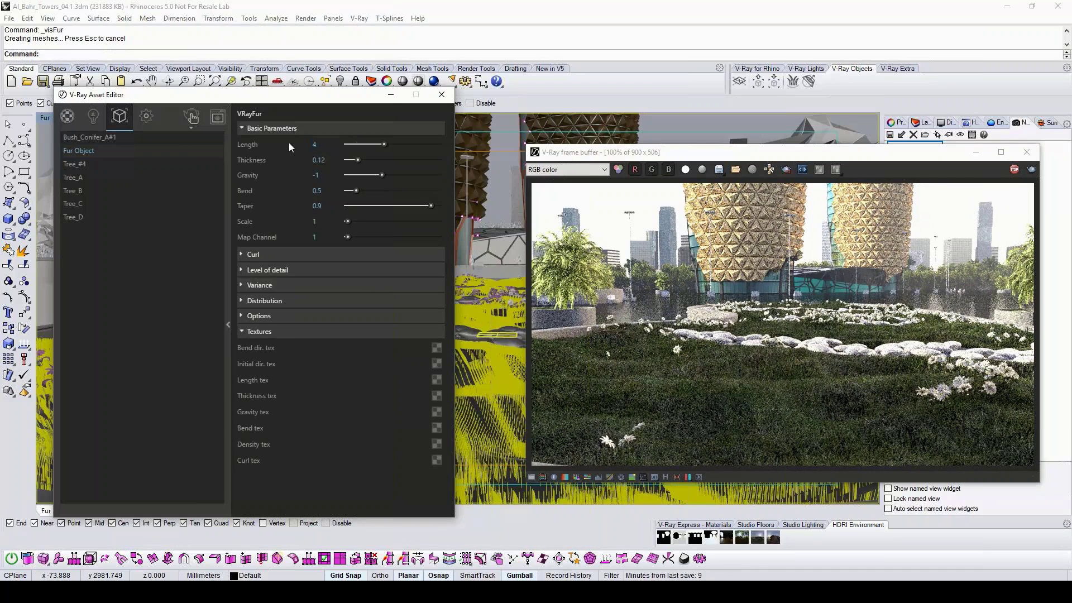
Assign a Noise Legacy texture to the fur's length and set the noise Amplitude to 2
left_click(433, 377)
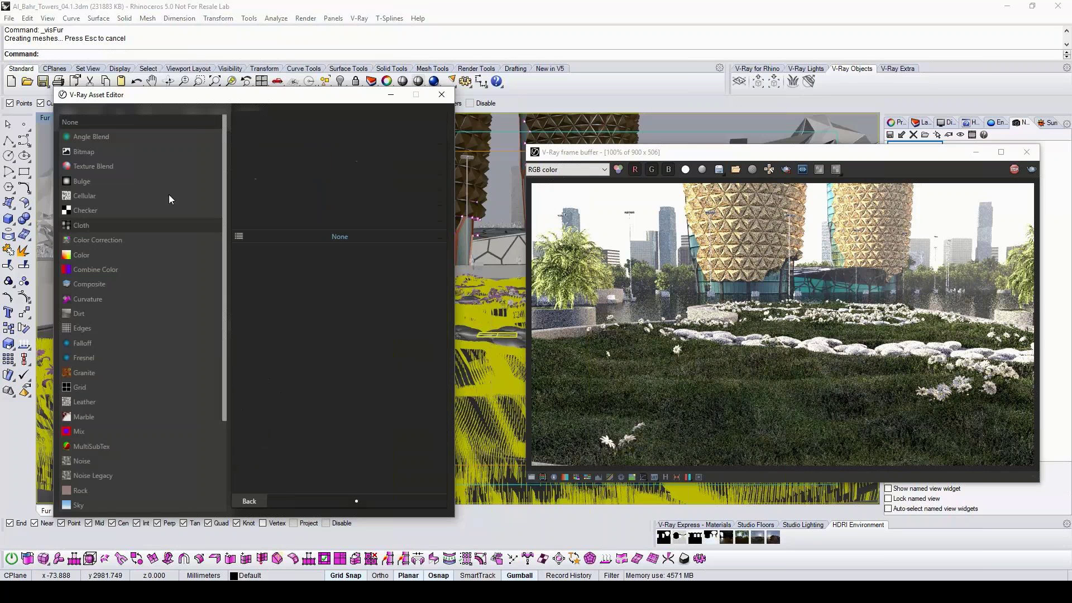
left_click(100, 477)
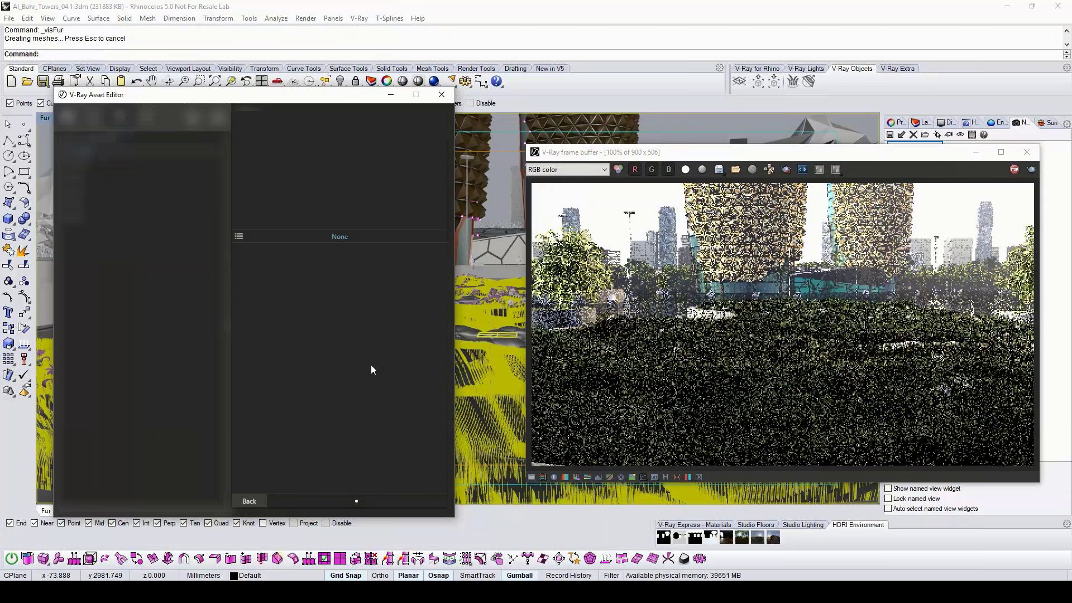
left_click_drag(329, 385, 291, 385)
type("2")
key("Return")
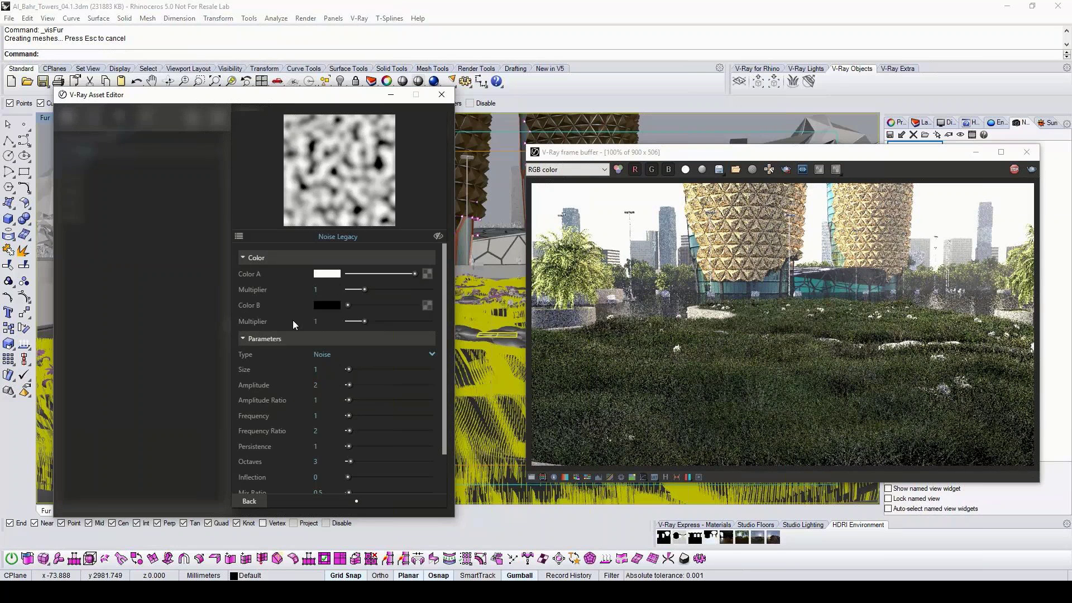
Lighten the noise texture's Color B from black to dark gray and return to the fur parameters
left_click_drag(350, 305, 362, 308)
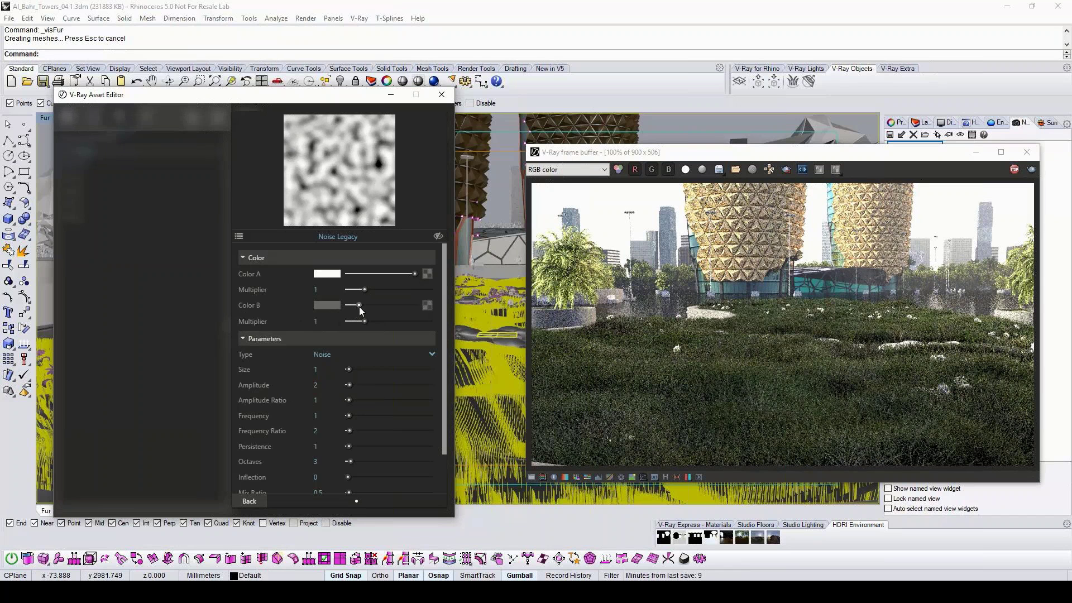
left_click(248, 501)
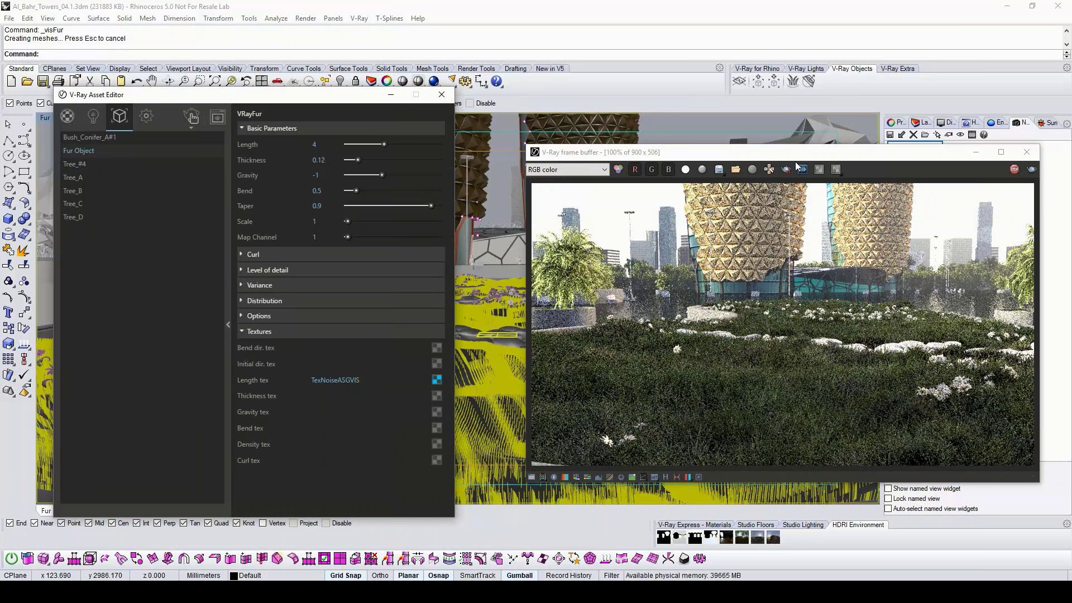
Mark a render region over the grass and white flowers in the right foreground of the render
left_click(582, 314)
left_click_drag(781, 308, 1000, 474)
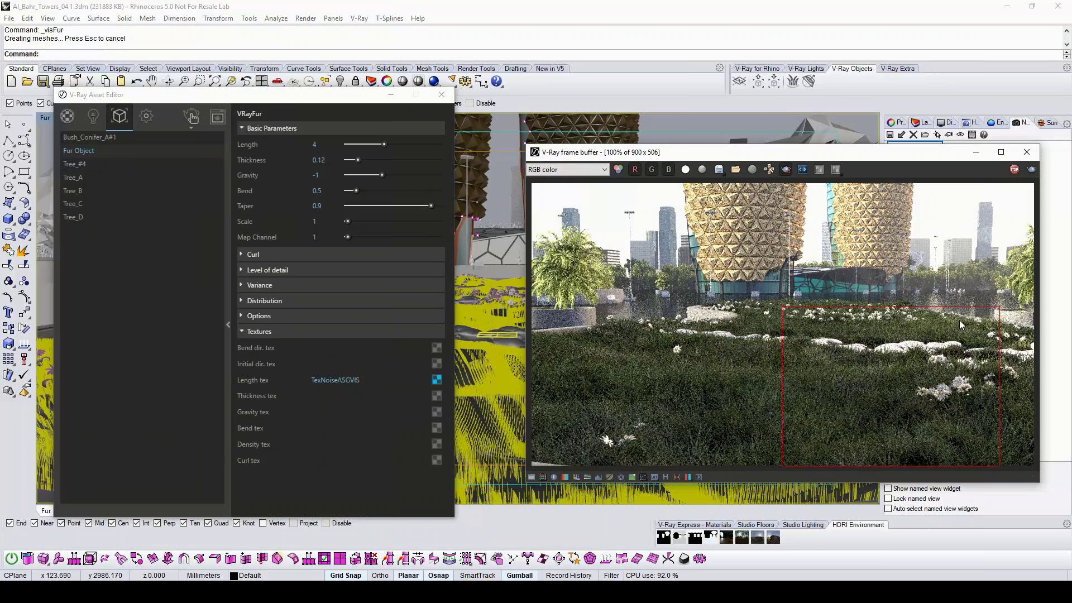
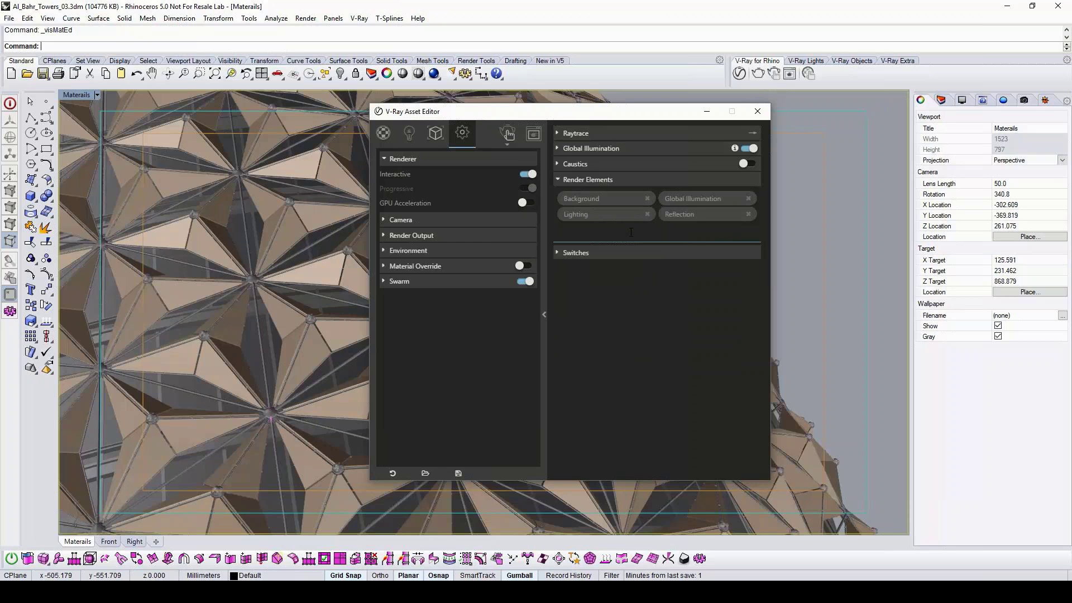
Add the Refraction and Self Illumination render elements
type("r")
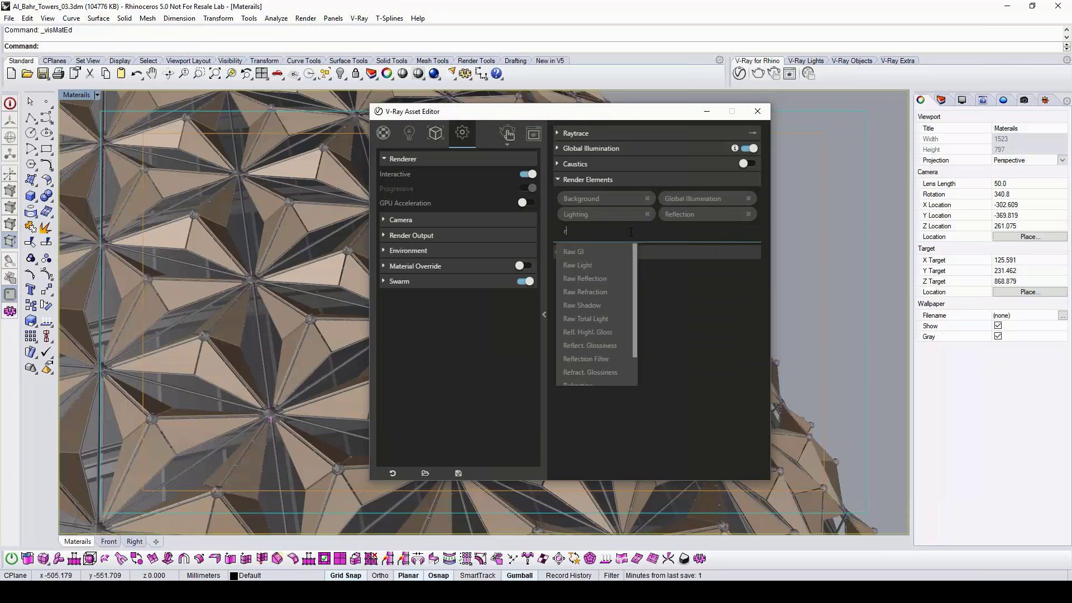
left_click(580, 385)
left_click(689, 226)
type("se")
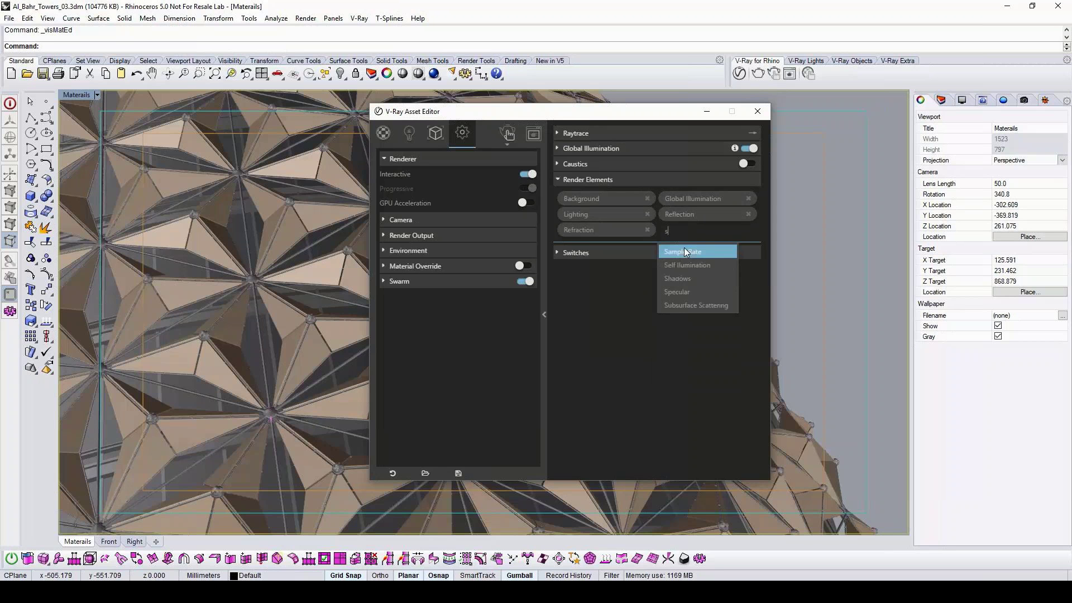
left_click(684, 249)
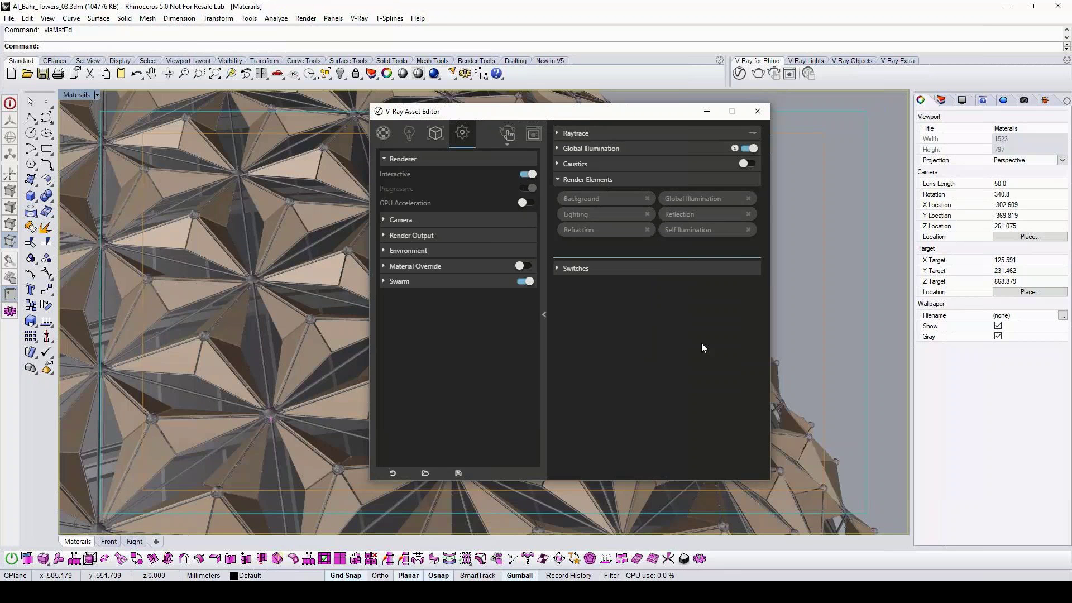
Add an ExtraTex render element to the list
left_click(647, 253)
type("ex")
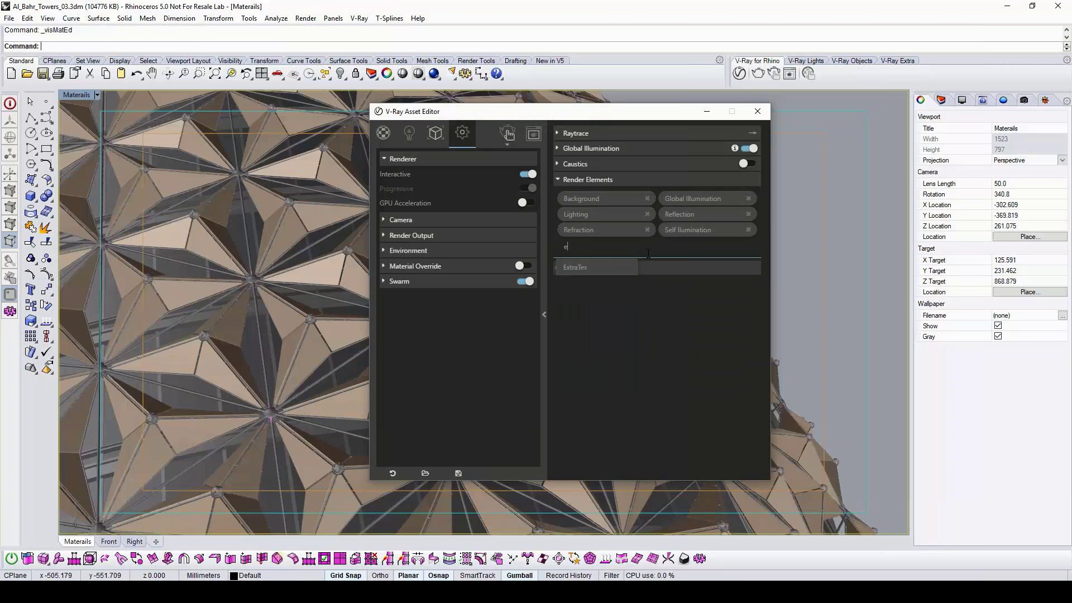
left_click(607, 270)
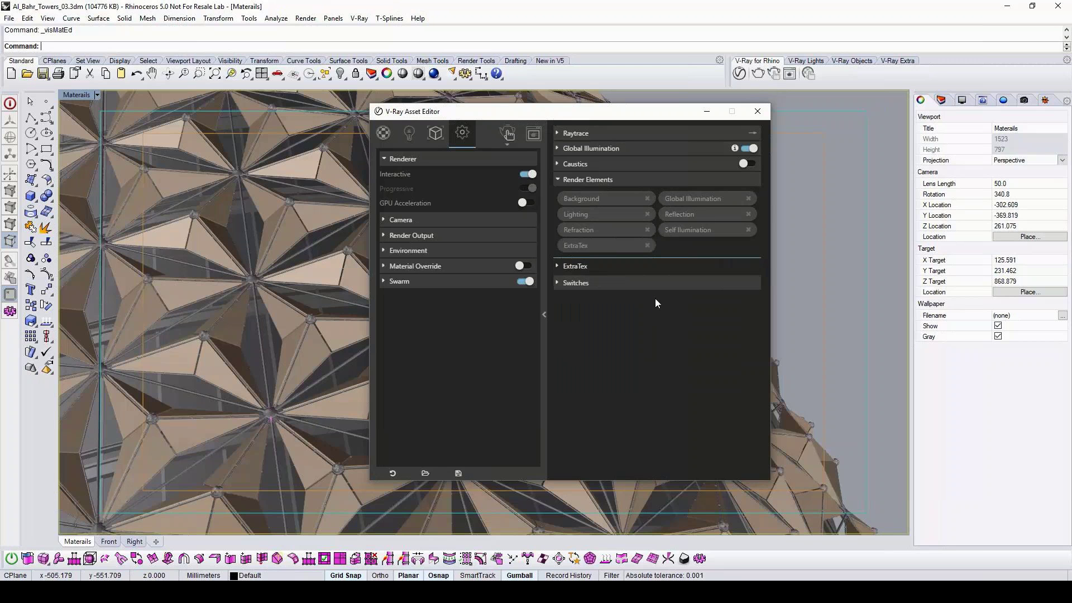
Assign a Dirt texture with a Radius of 100 to the ExtraTex element and return to the render settings
left_click(557, 267)
left_click(747, 281)
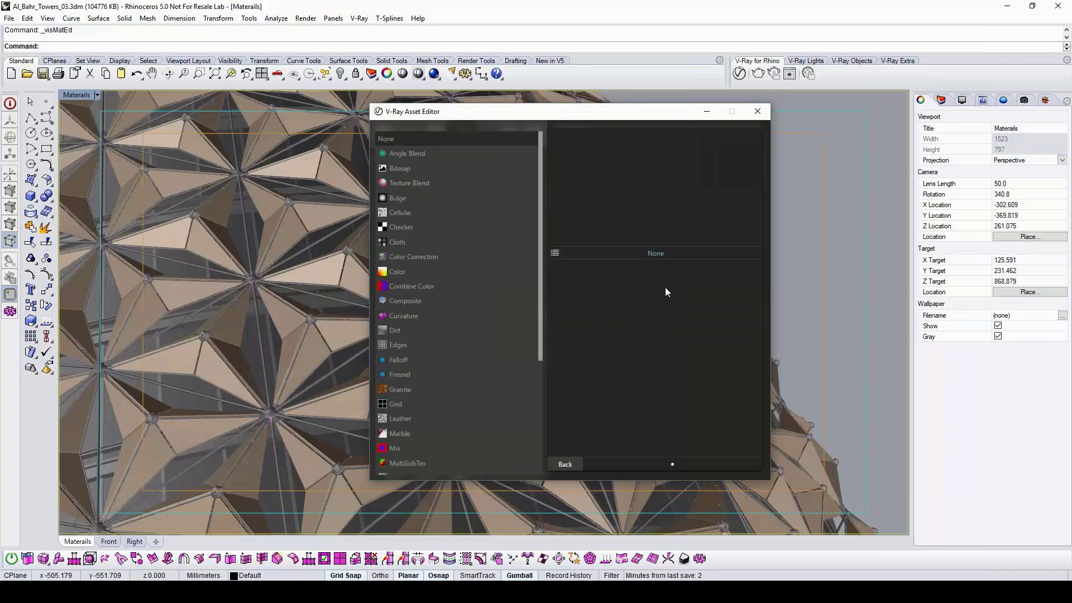
left_click(410, 329)
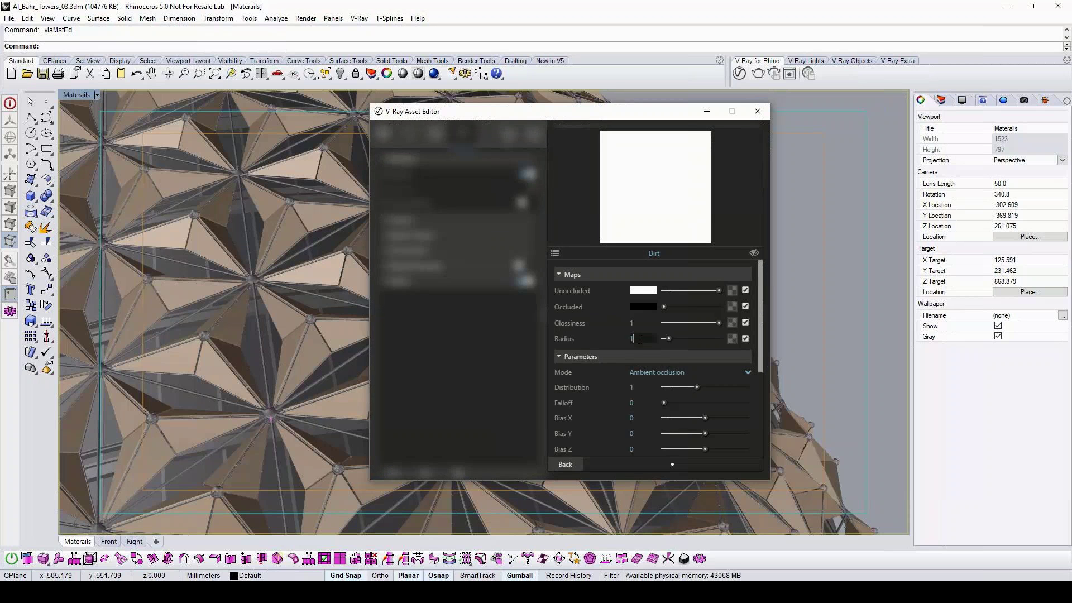
type("00")
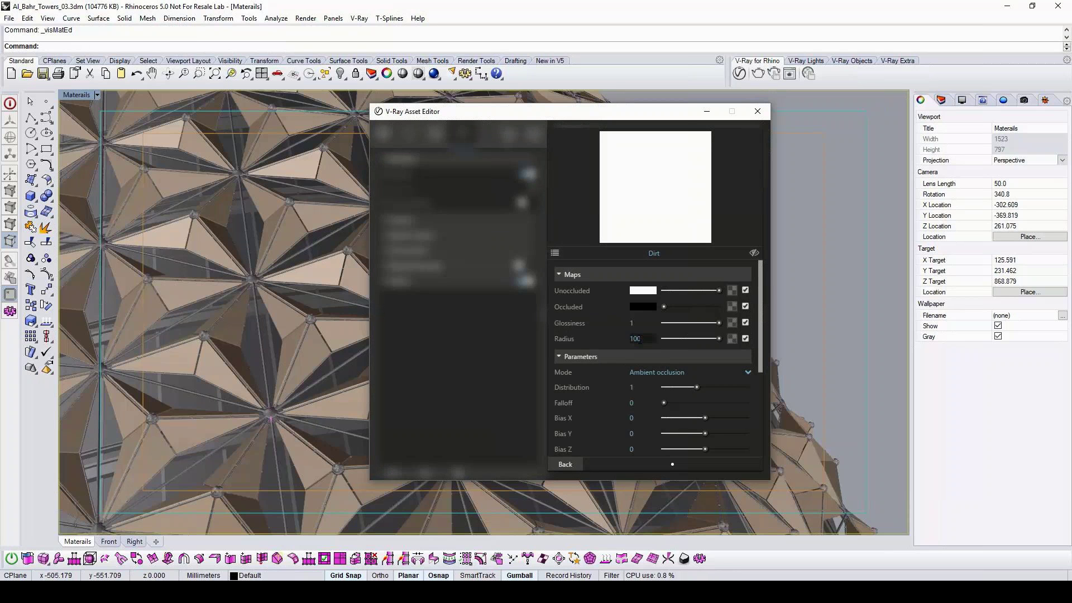
key("Return")
left_click(570, 464)
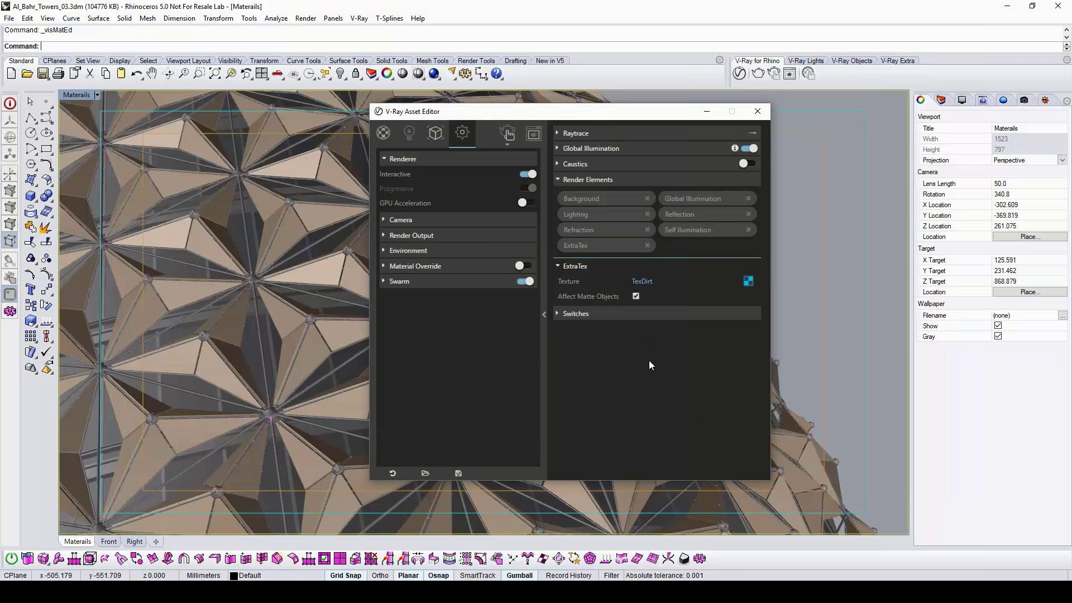
Add a ZDepth render element to the list
left_click(671, 245)
type("z")
key("Return")
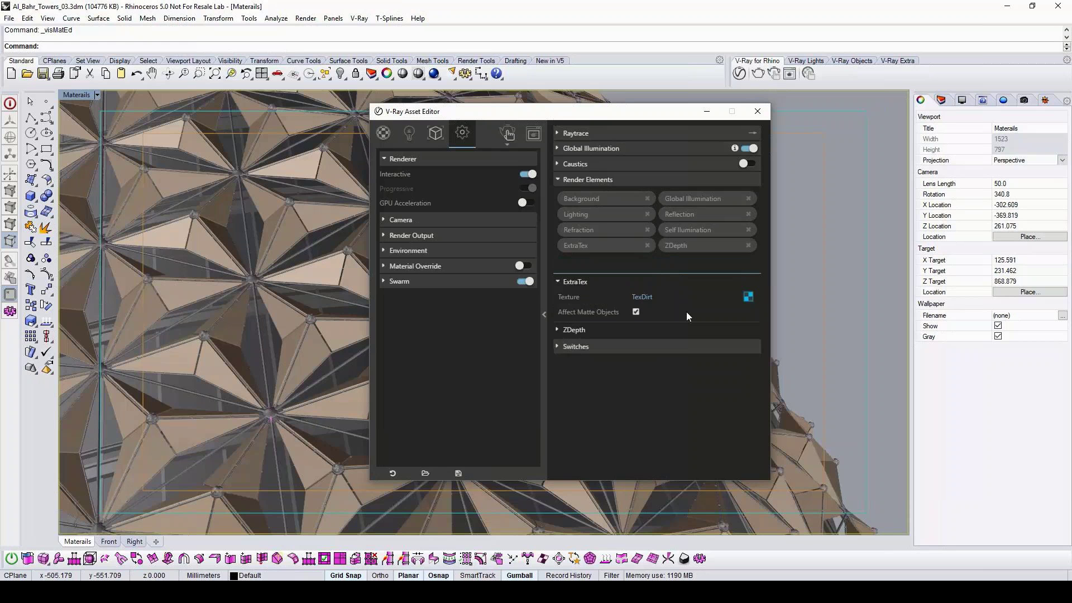
Set the ZDepth element's Near Distance to 500 and Far Distance to 1200
left_click(559, 329)
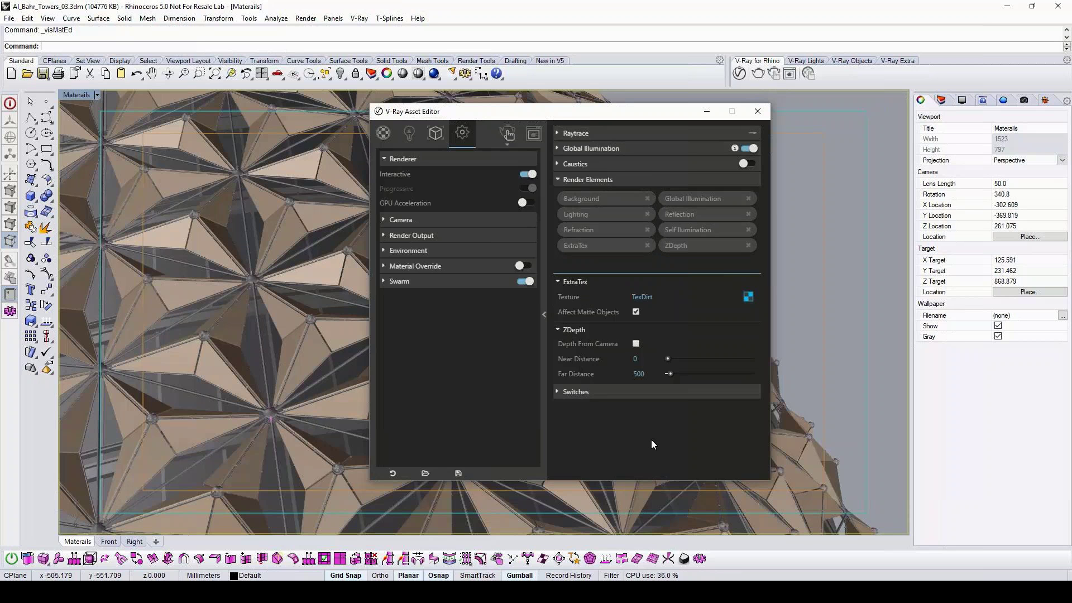
left_click(647, 360)
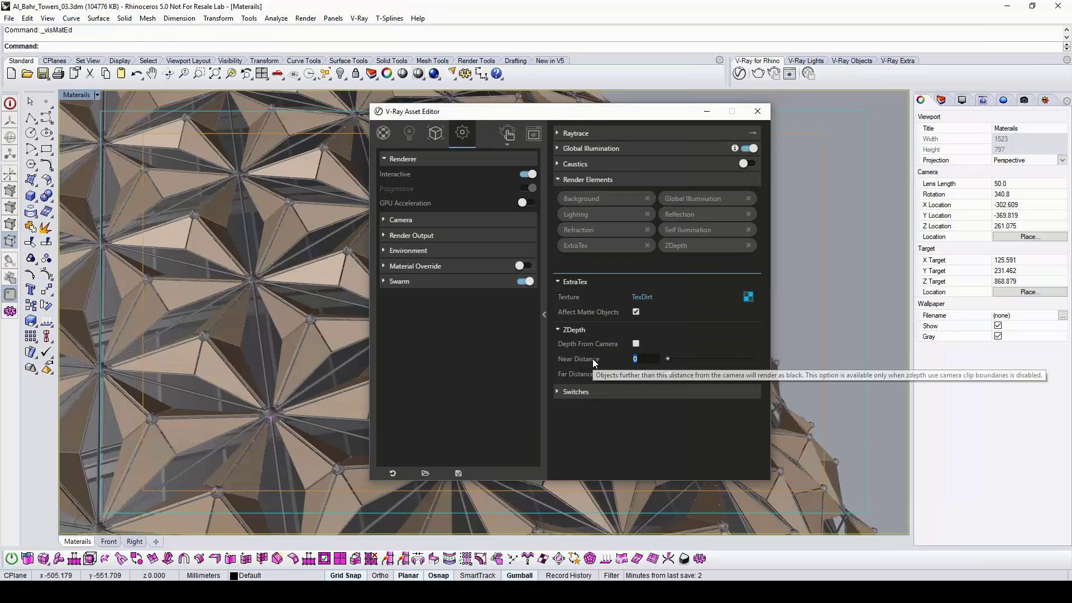
type("500")
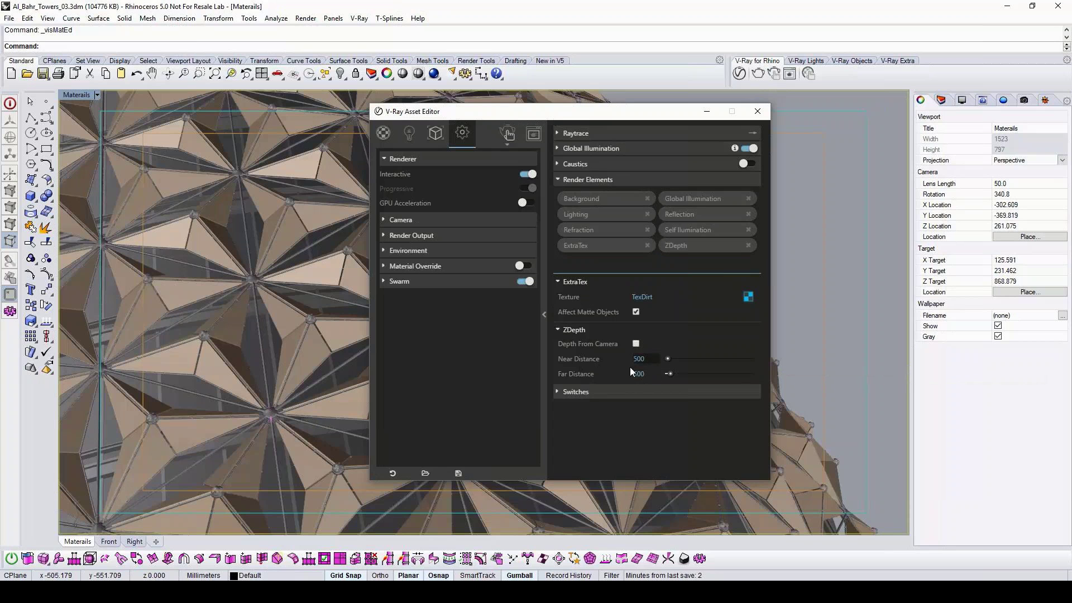
left_click(651, 375)
type("1200")
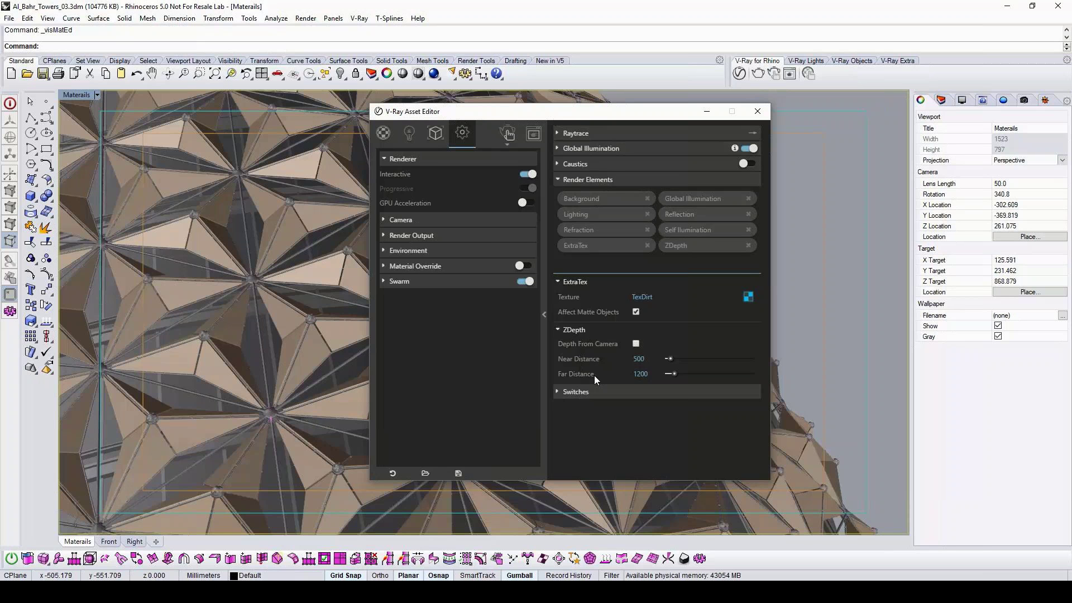
Add a Denoiser render element and expand its settings
left_click(605, 267)
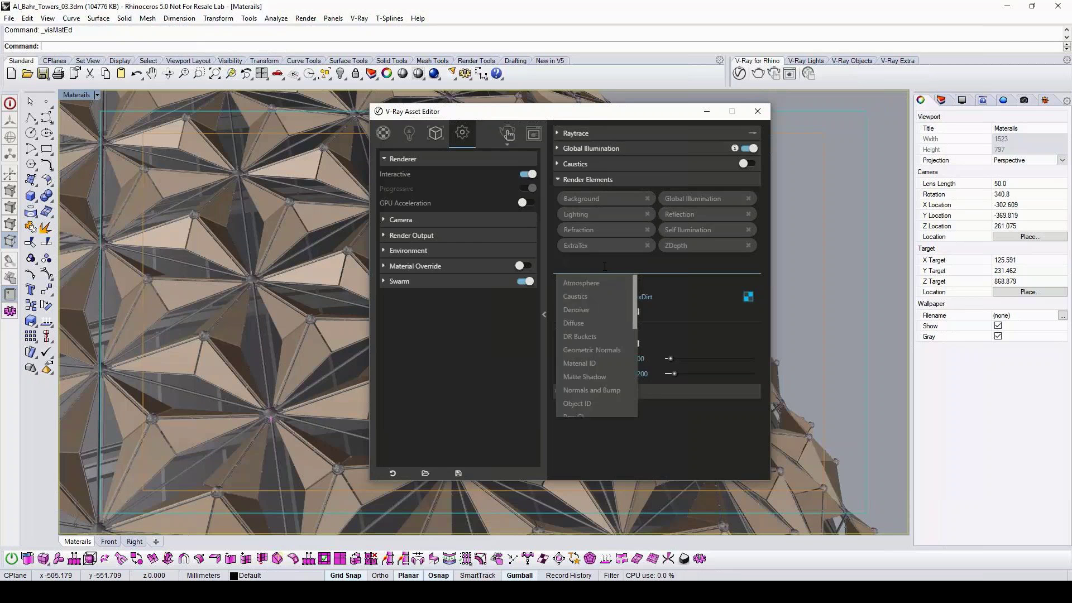
type("den")
left_click(598, 281)
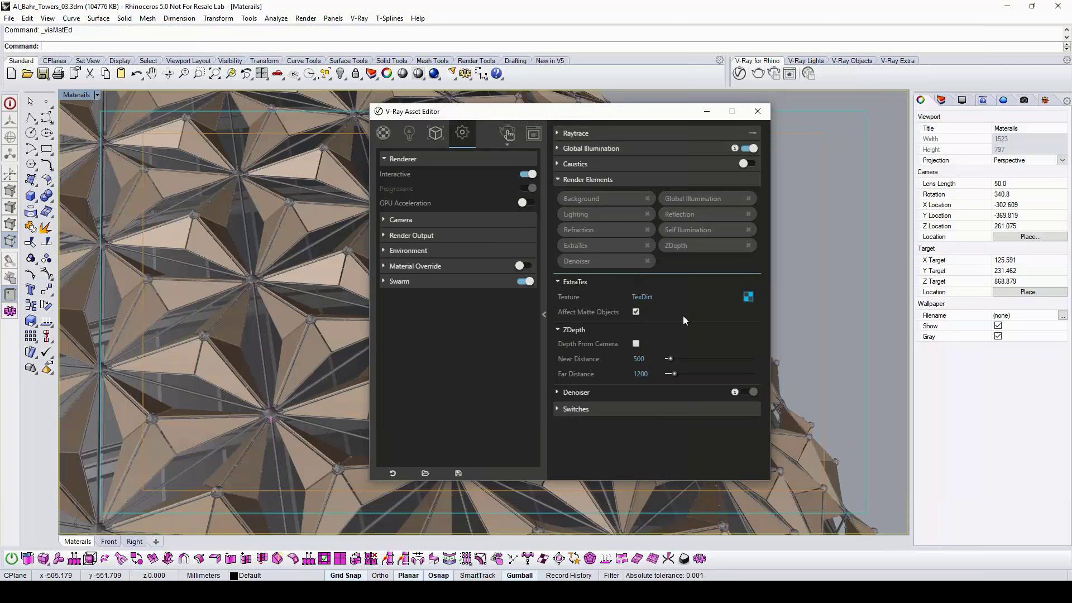
left_click(558, 393)
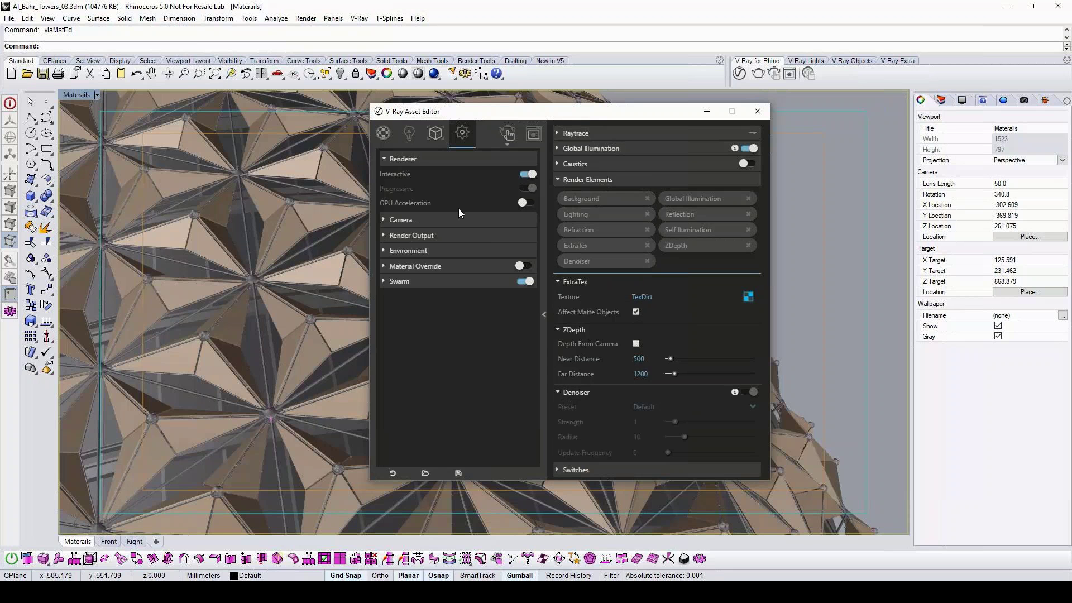
Turn off interactive rendering and check the Denoiser's preset choices, keeping Default
left_click(529, 174)
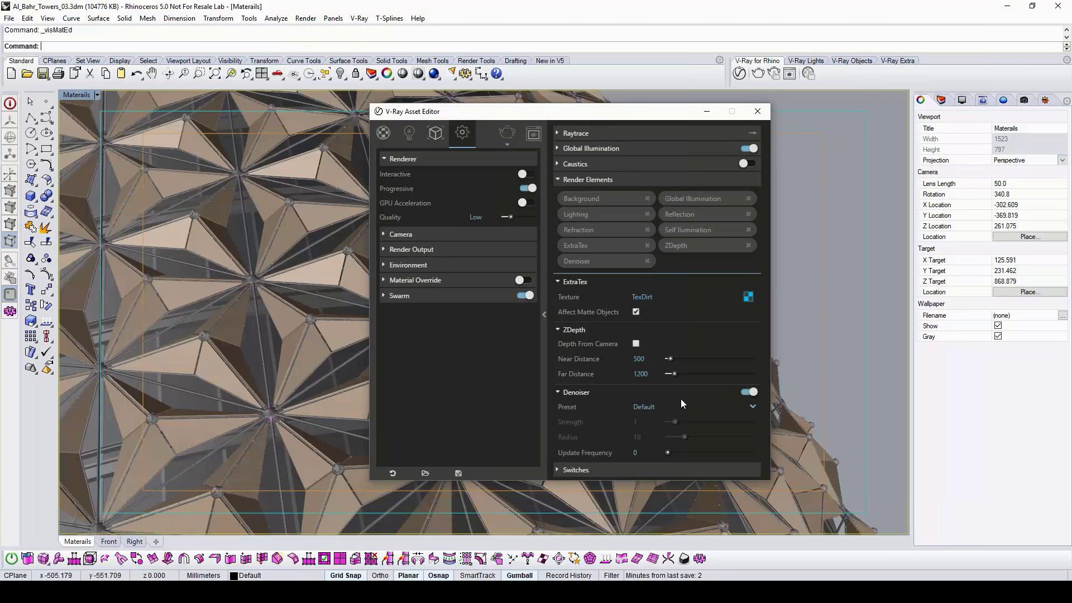
left_click(703, 405)
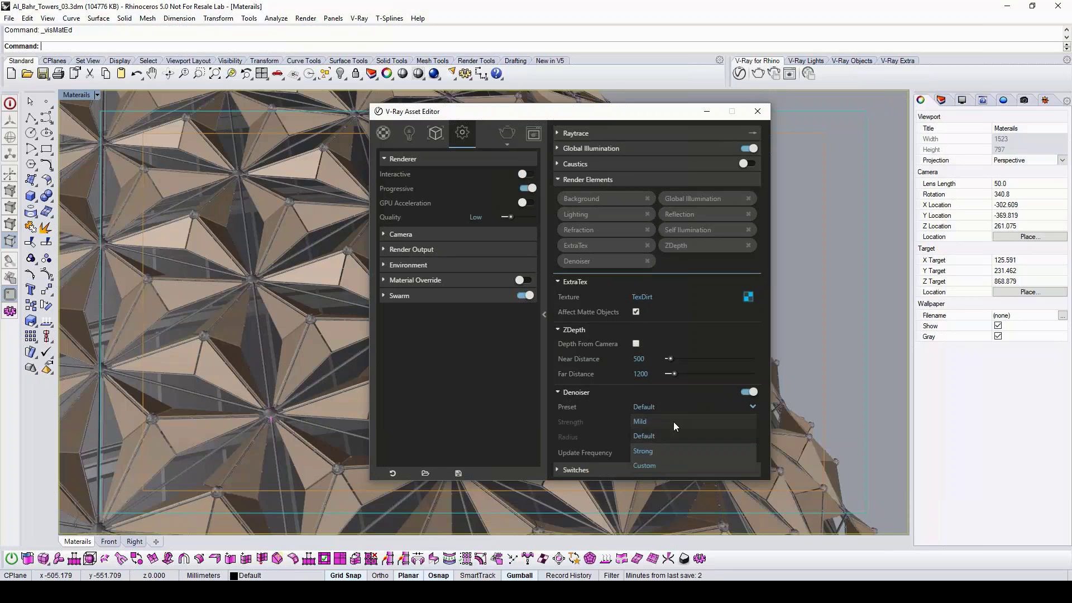
left_click(582, 412)
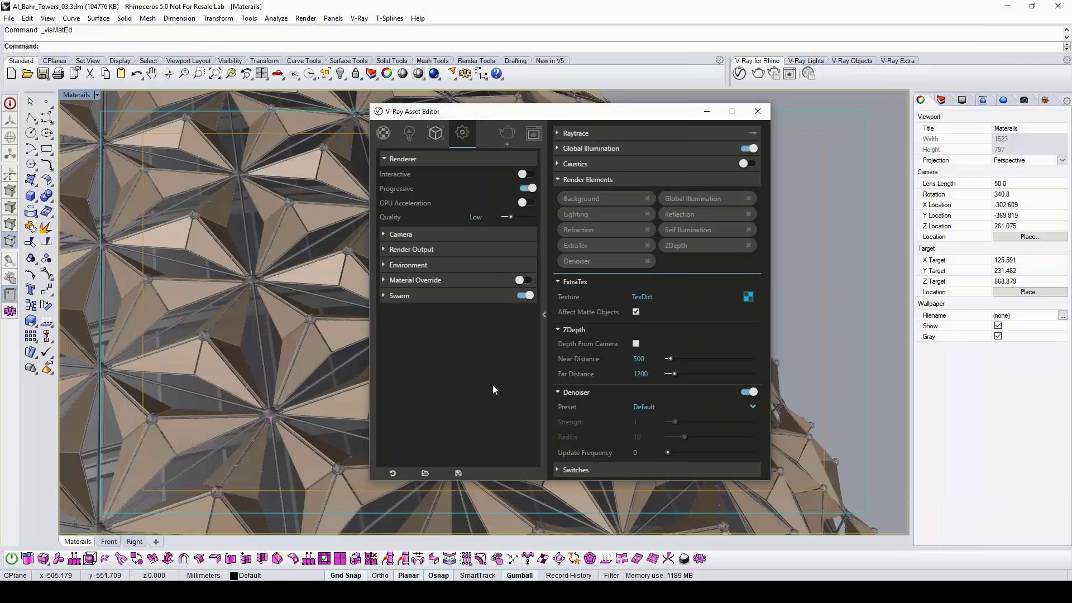
Collapse the advanced render settings, turn off Progressive rendering and raise the Quality to Medium
left_click(550, 267)
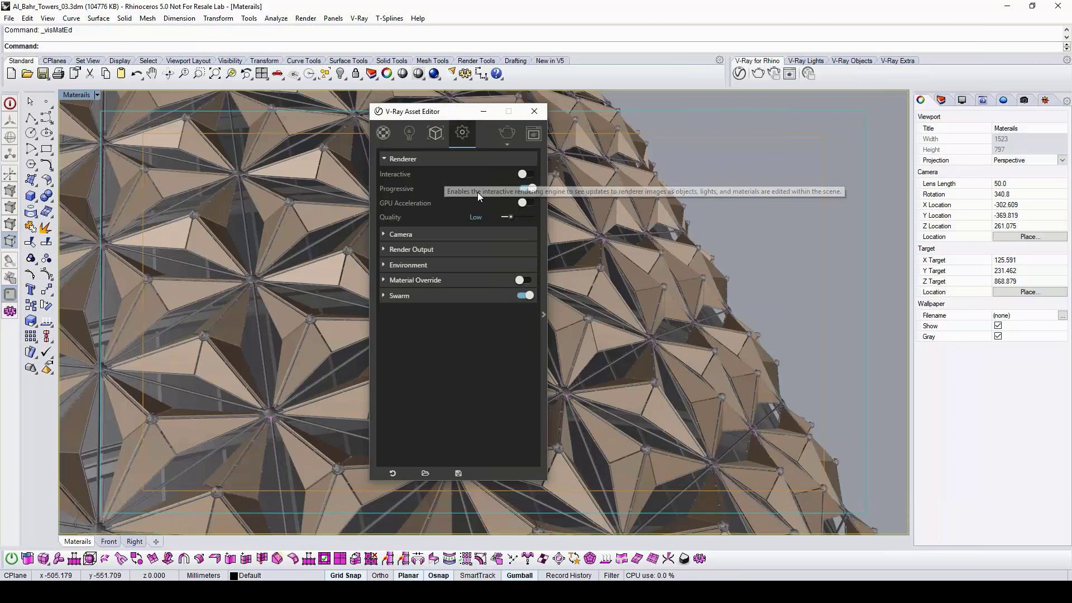
left_click(525, 189)
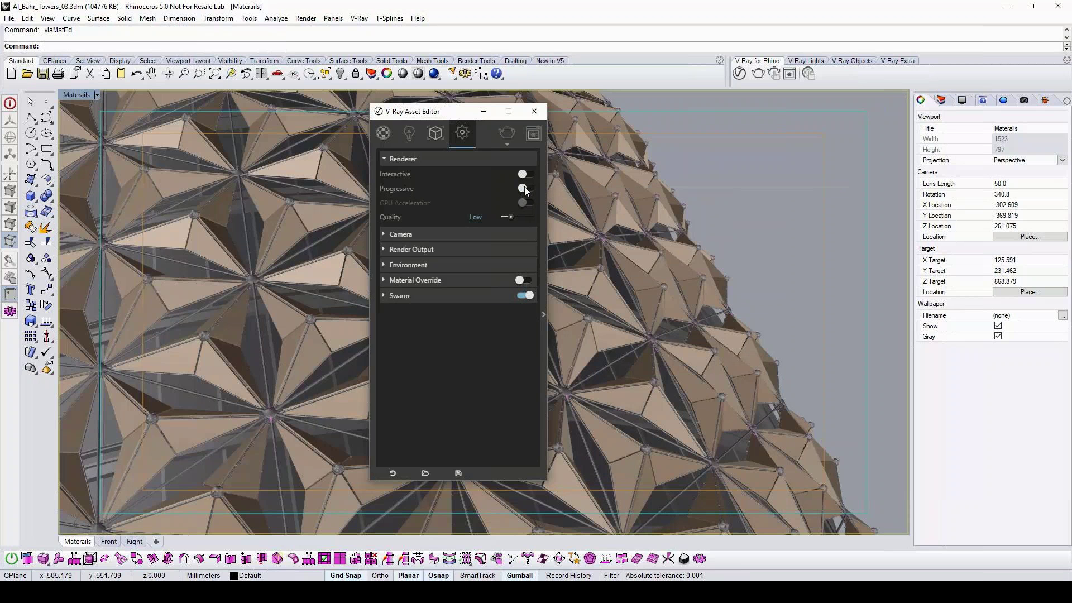
left_click_drag(512, 214, 521, 216)
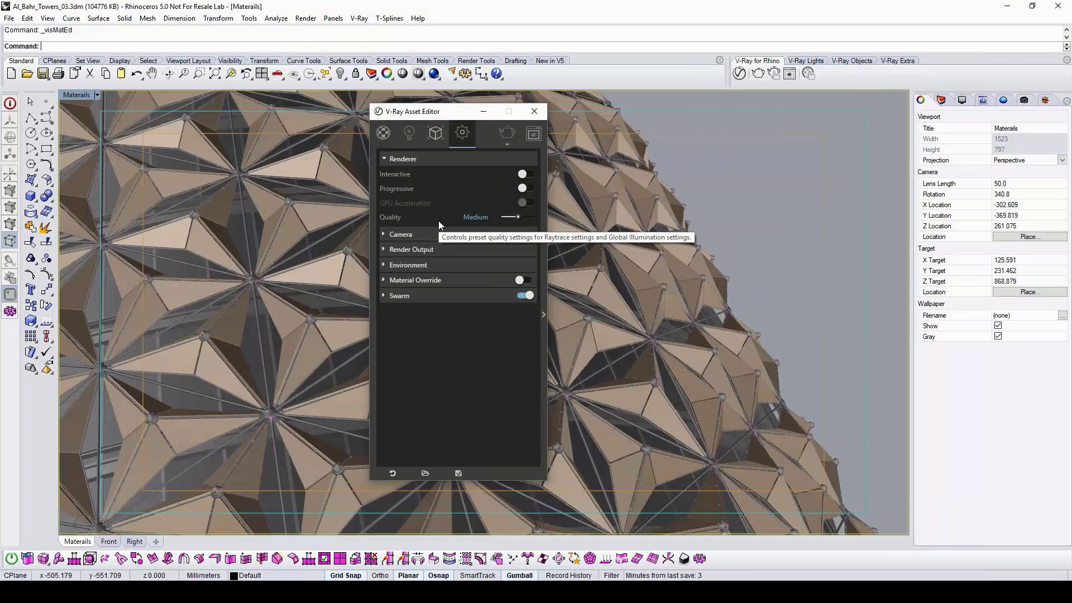
Set the render output's Image Width to 1200, keeping the 16:9 Widescreen aspect ratio
left_click(402, 250)
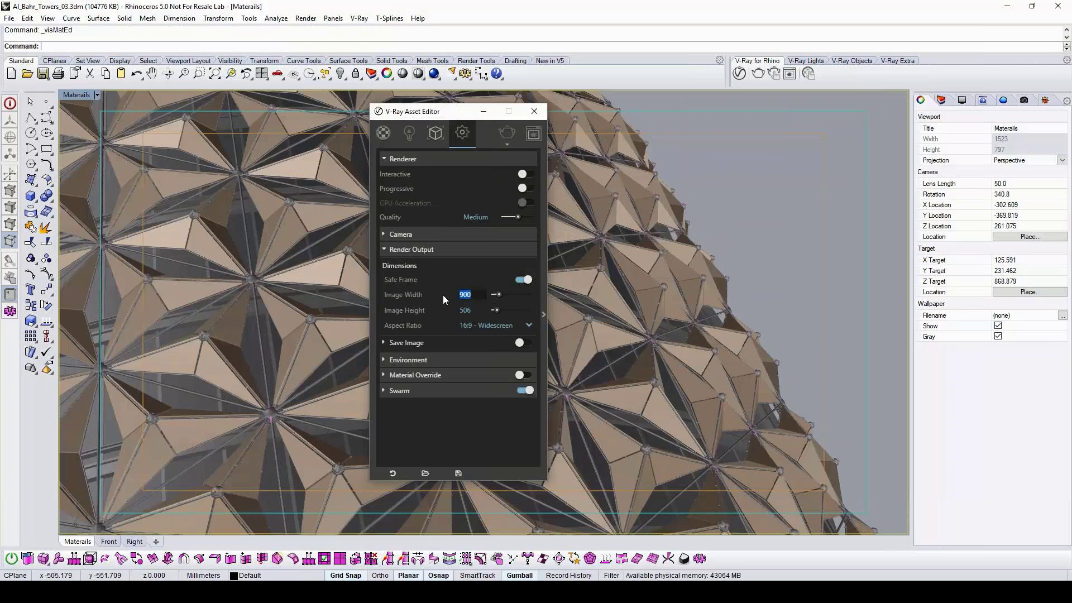
type("1200")
key("Return")
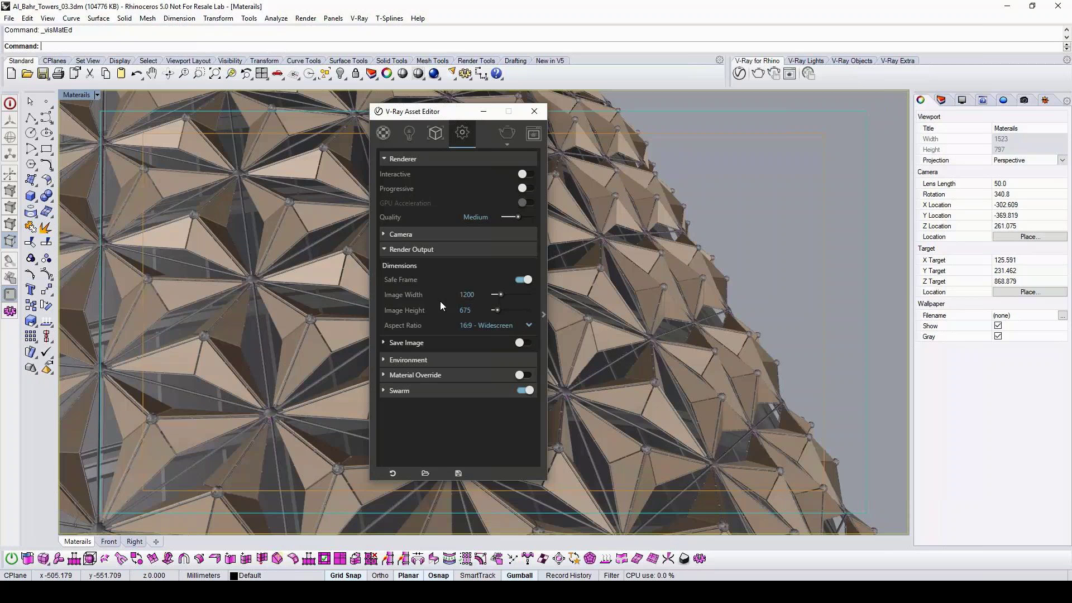
Expand the Swarm settings and start rendering the facade view
left_click(383, 391)
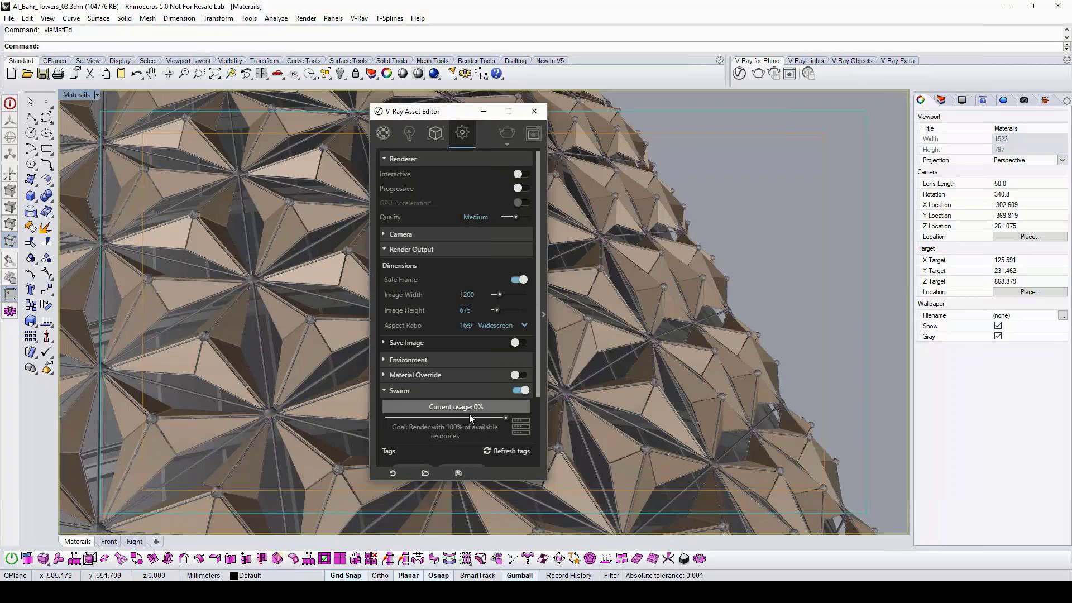
left_click(507, 134)
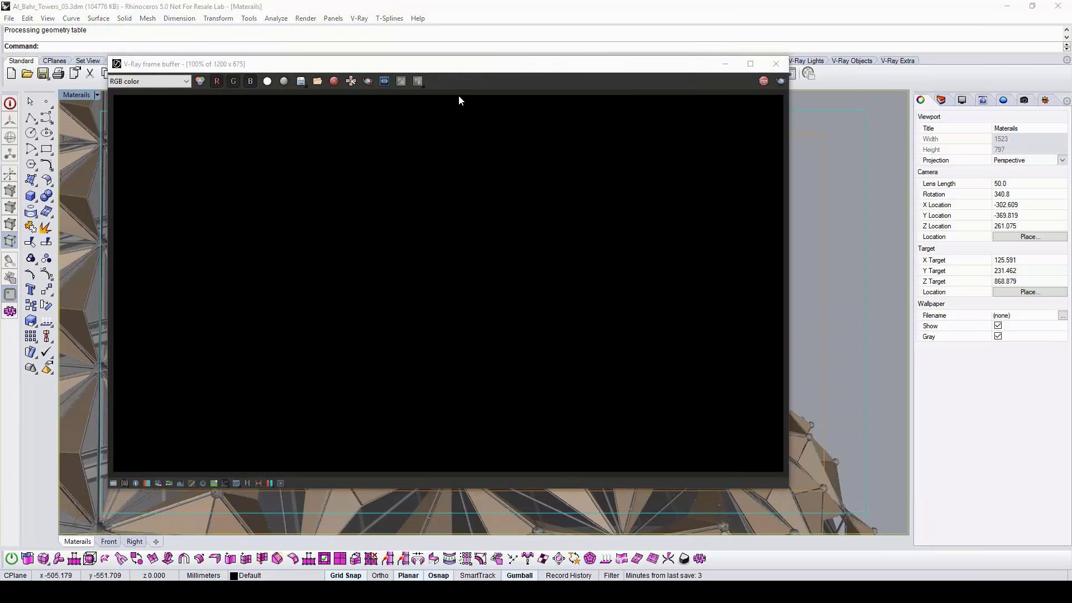
left_click_drag(457, 67, 482, 70)
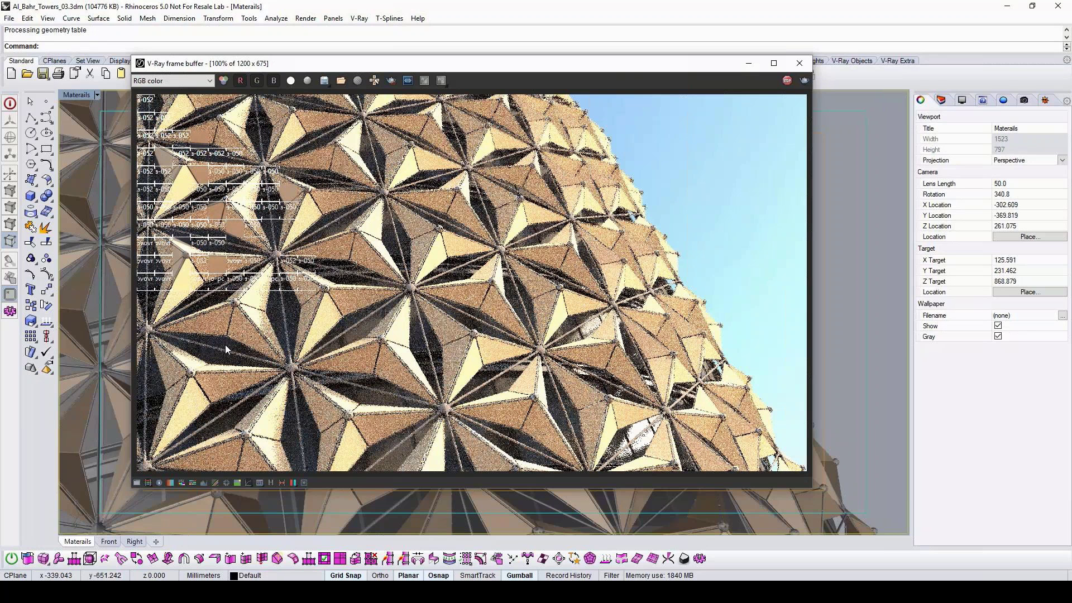
Show the frame buffer's color corrections, enable Exposure and lower it to about -0.96
left_click(137, 483)
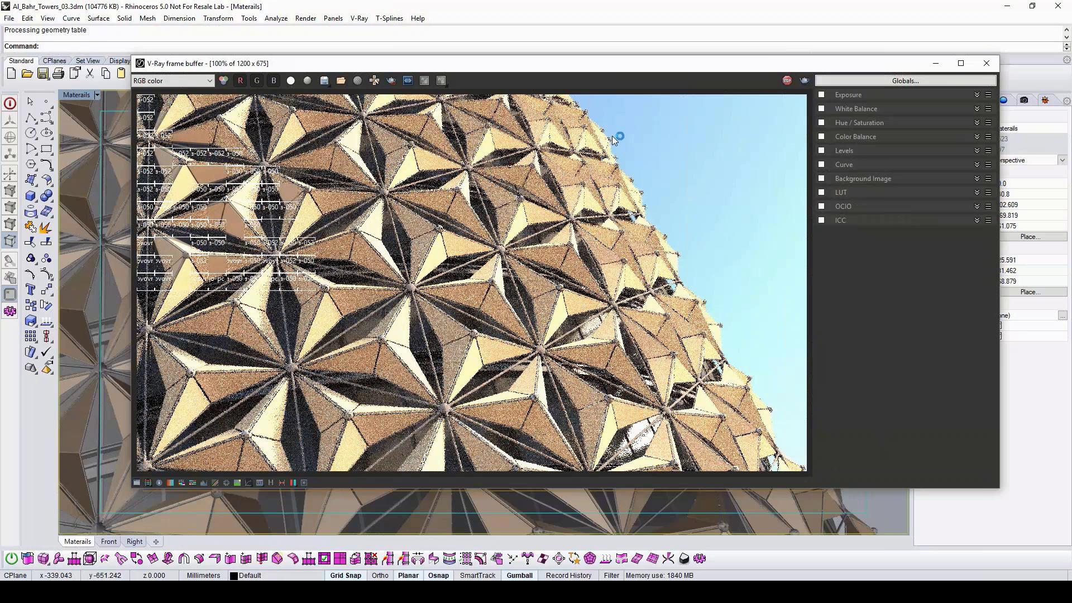
left_click_drag(626, 70, 592, 78)
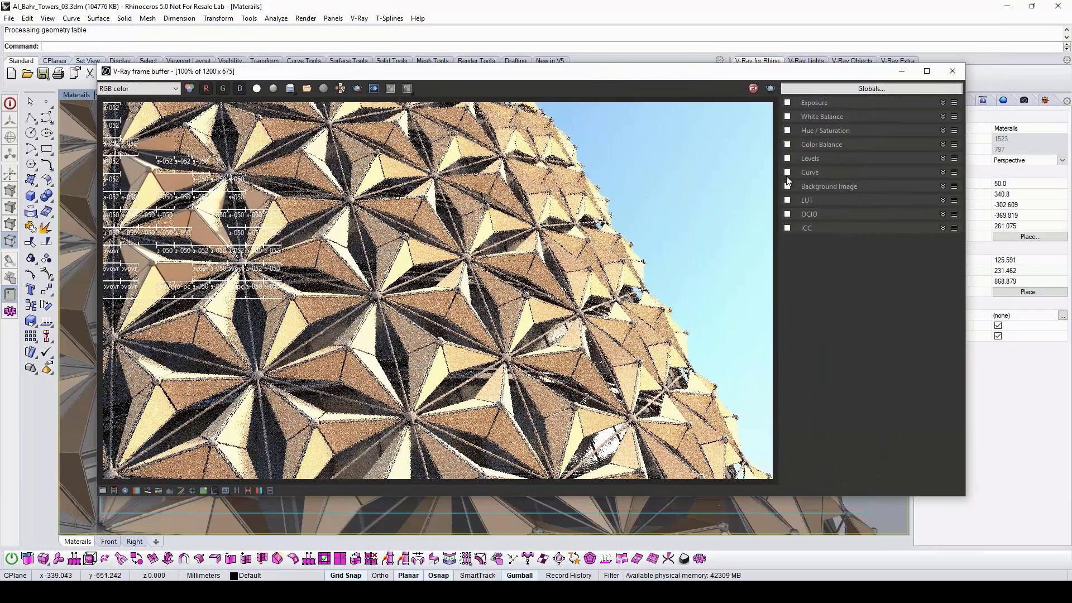
left_click(788, 103)
mouse_move(854, 126)
left_mouse_down()
mouse_move(872, 131)
mouse_move(846, 133)
left_mouse_up()
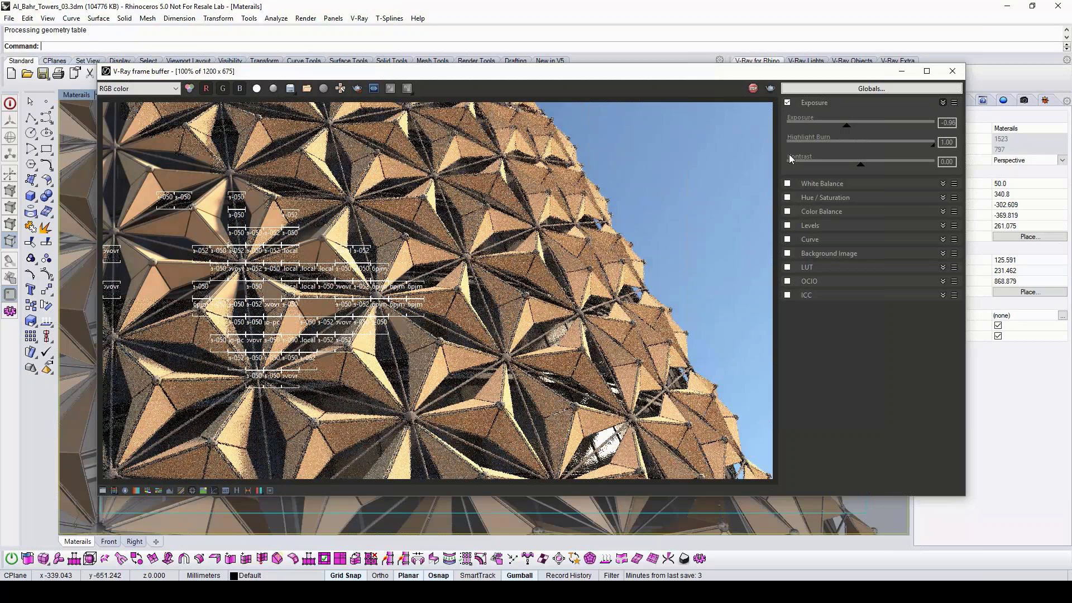
Enable White Balance, raise its Temperature to about 7411, and compare the render with the correction off and on
left_click(787, 183)
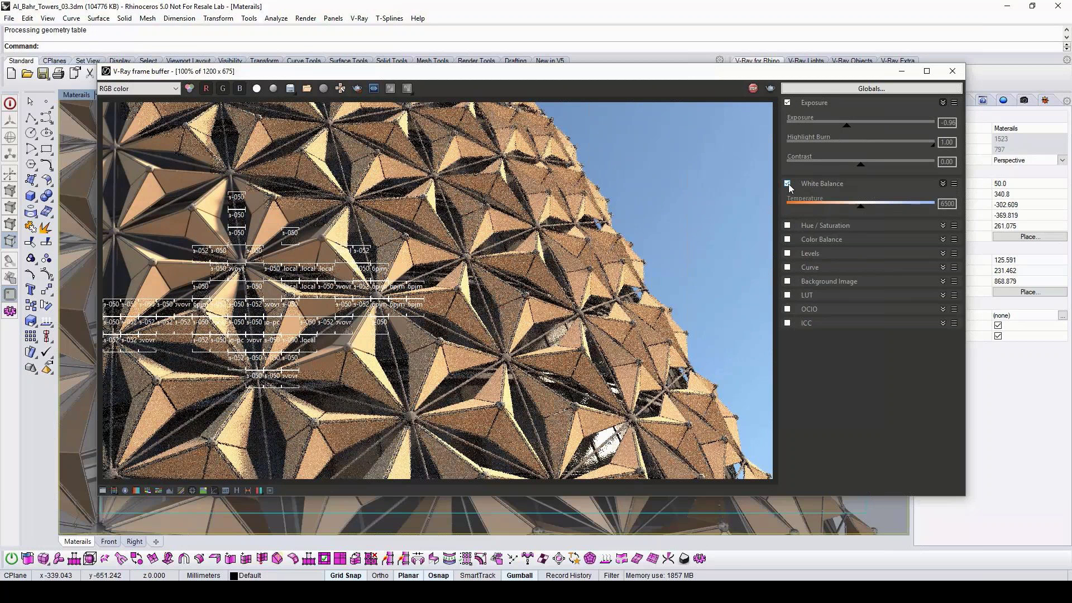
mouse_move(861, 211)
left_mouse_down()
mouse_move(819, 214)
mouse_move(932, 213)
mouse_move(881, 211)
left_mouse_up()
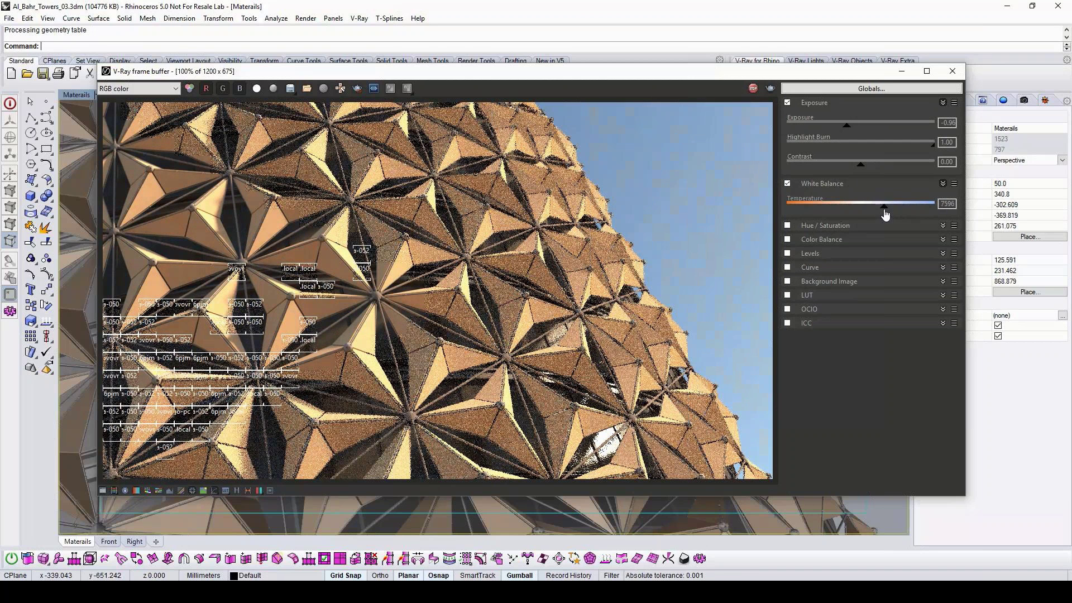
left_click(788, 184)
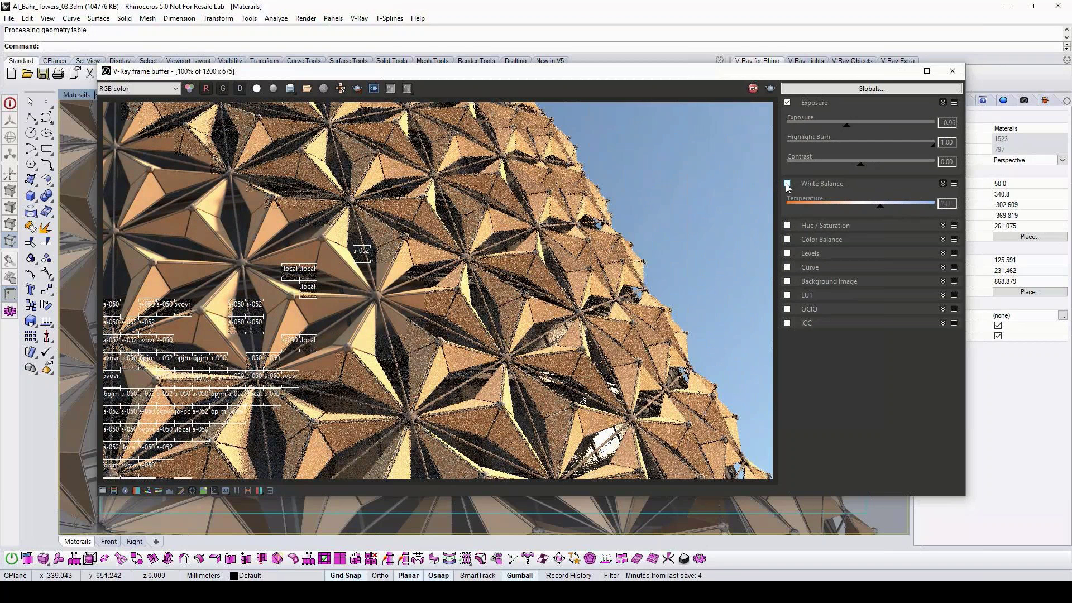
left_click(788, 184)
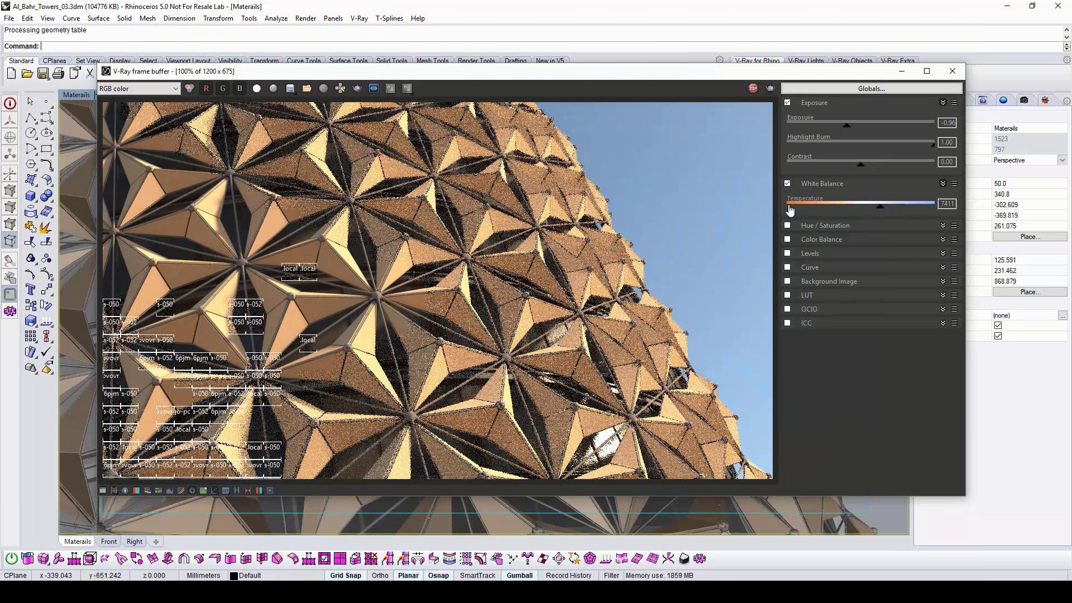
Try the Hue / Saturation correction by lowering Saturation to about -0.58 and bringing it back near zero, and disable the correction
left_click(797, 225)
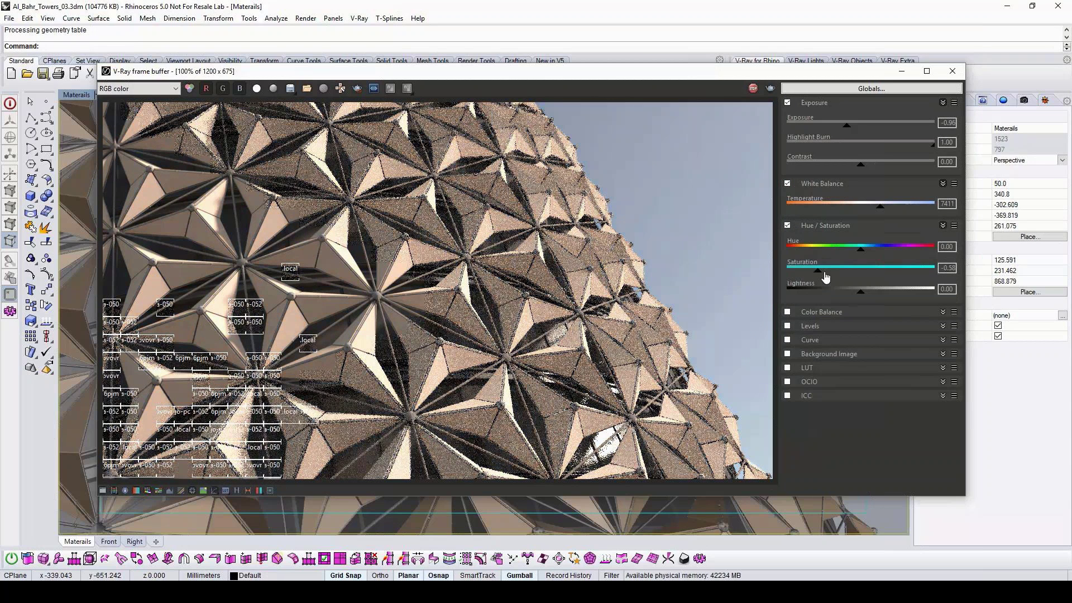
left_click_drag(826, 277, 857, 276)
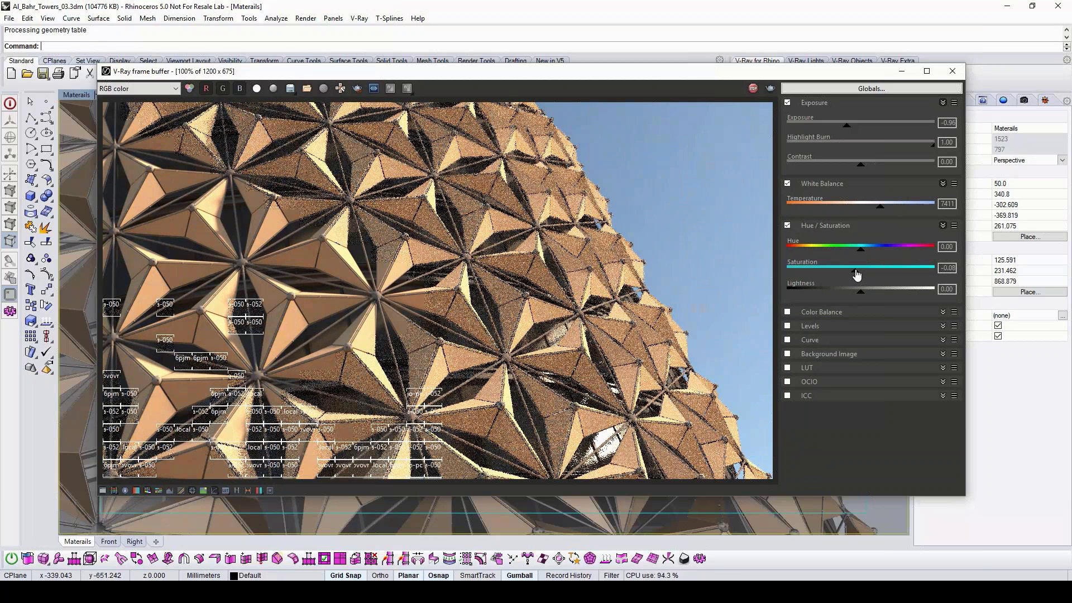
left_click(788, 226)
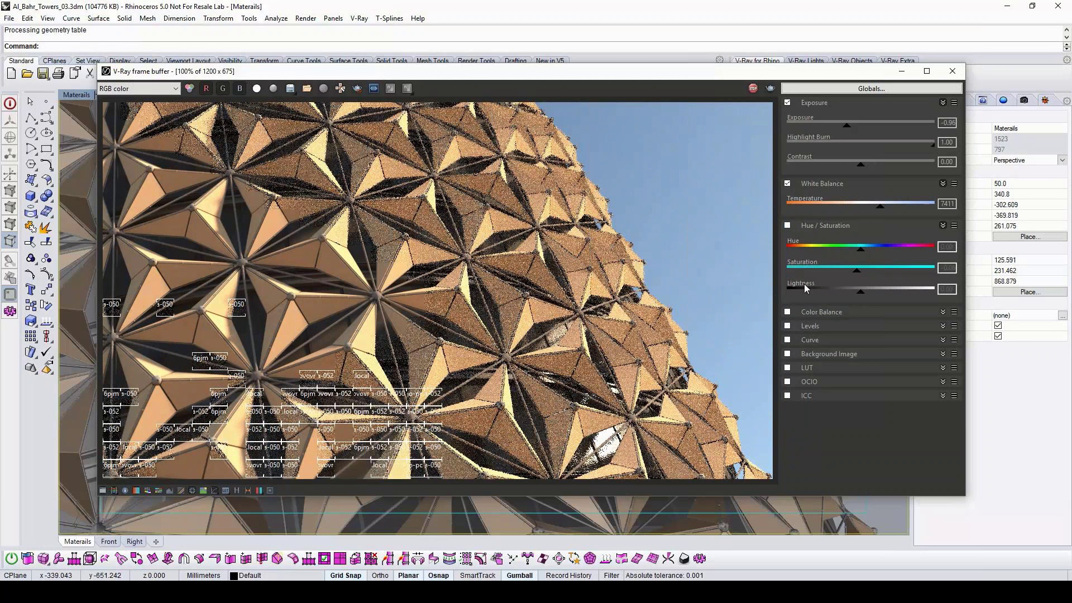
Enable Color Balance and shift the Shadows towards cyan at about -0.07 and towards blue at about 0.06
left_click(821, 313)
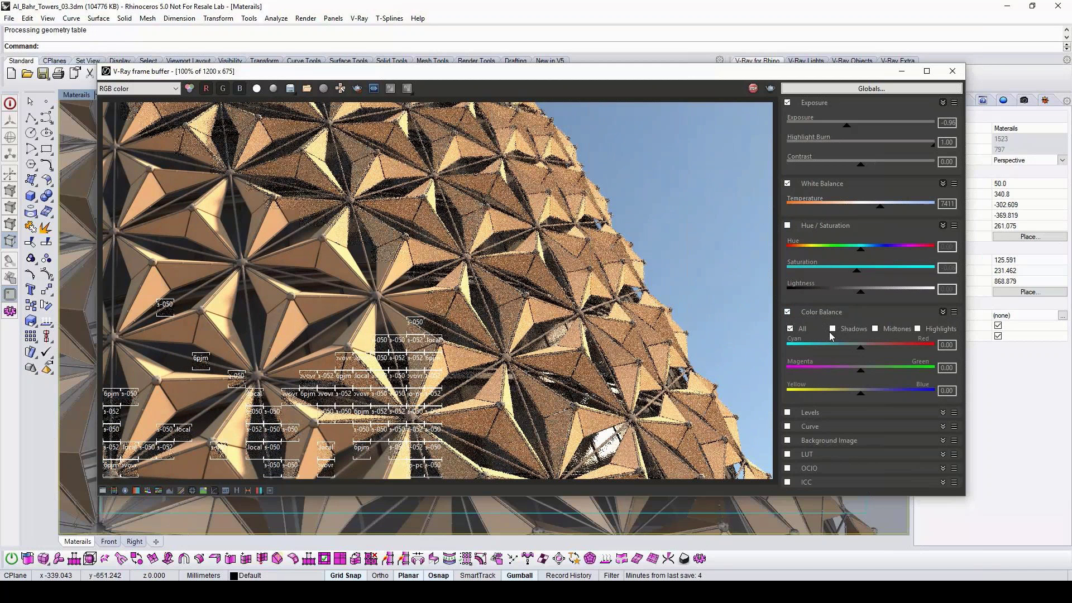
left_click(831, 330)
left_click_drag(864, 352, 859, 352)
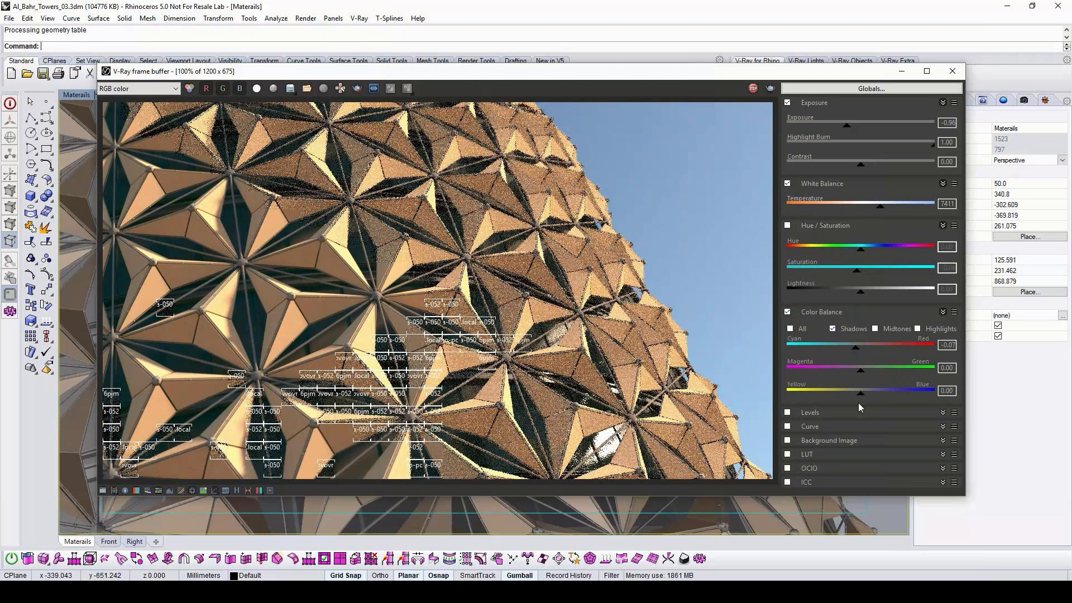
Shift the Color Balance Highlights to about 0.05 red and -0.07 yellow, and compare the render with the correction off and on
left_click(918, 329)
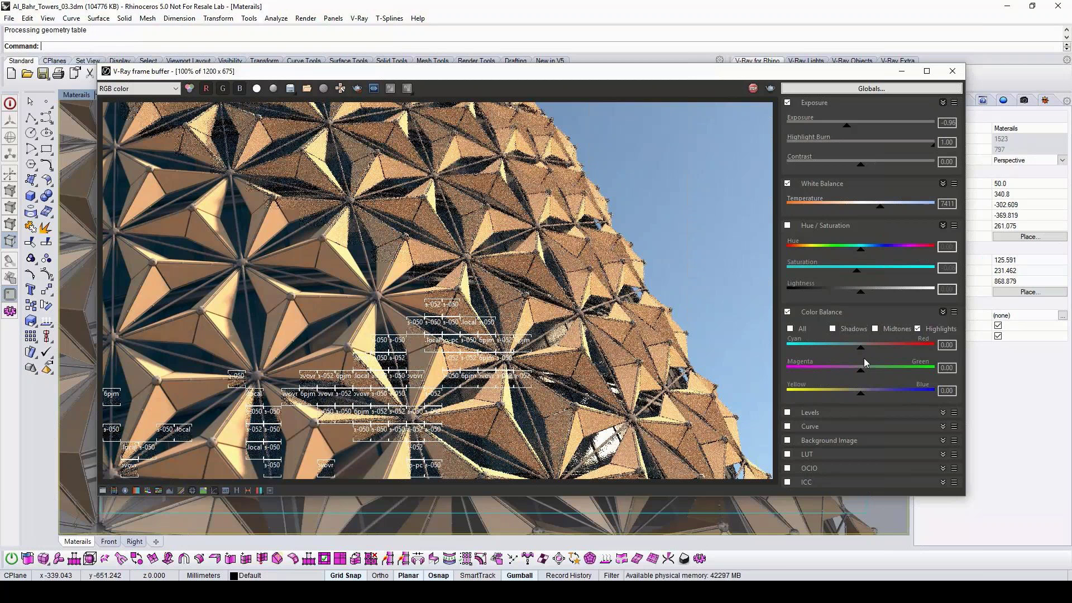
left_click_drag(863, 352, 866, 352)
left_click_drag(864, 396, 858, 396)
left_click(787, 312)
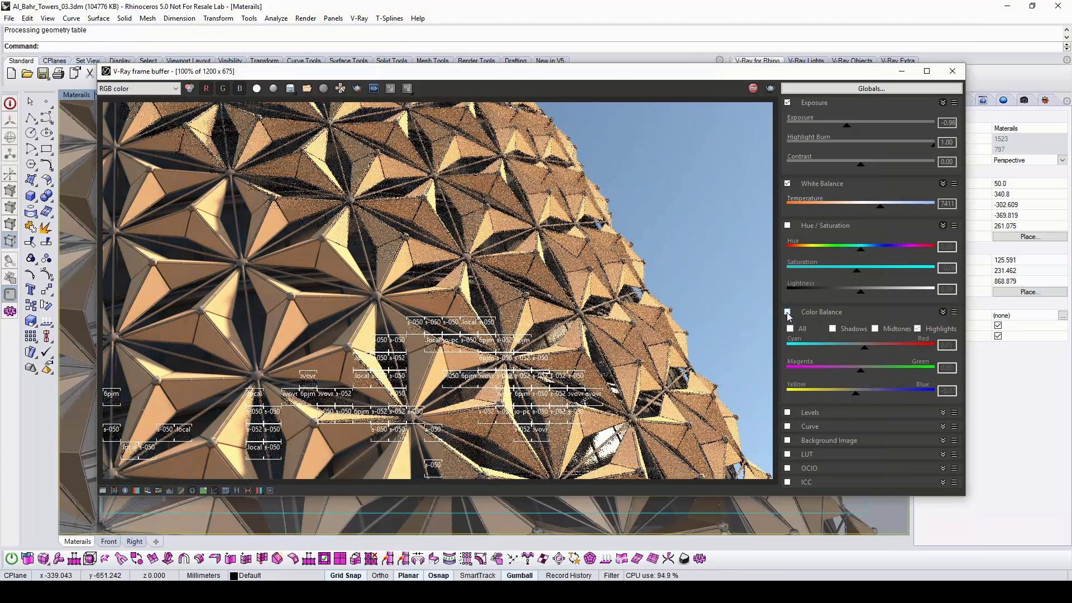
left_click(787, 313)
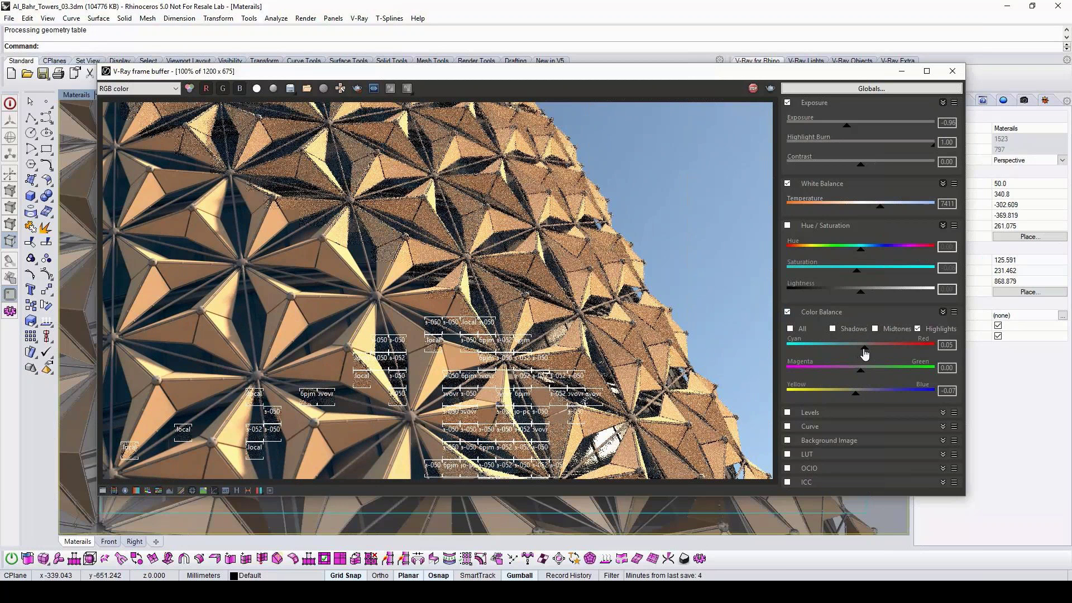
Recheck the Shadows' cyan shift at about -0.07 and collapse the Color Balance settings
left_click(835, 329)
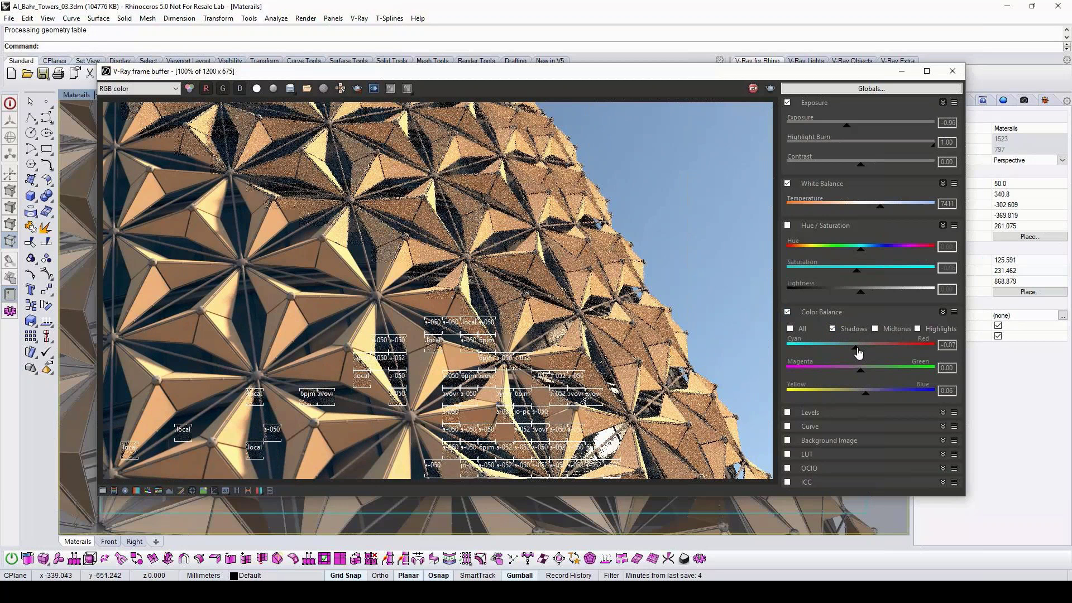
left_click_drag(859, 353, 858, 352)
left_click(810, 314)
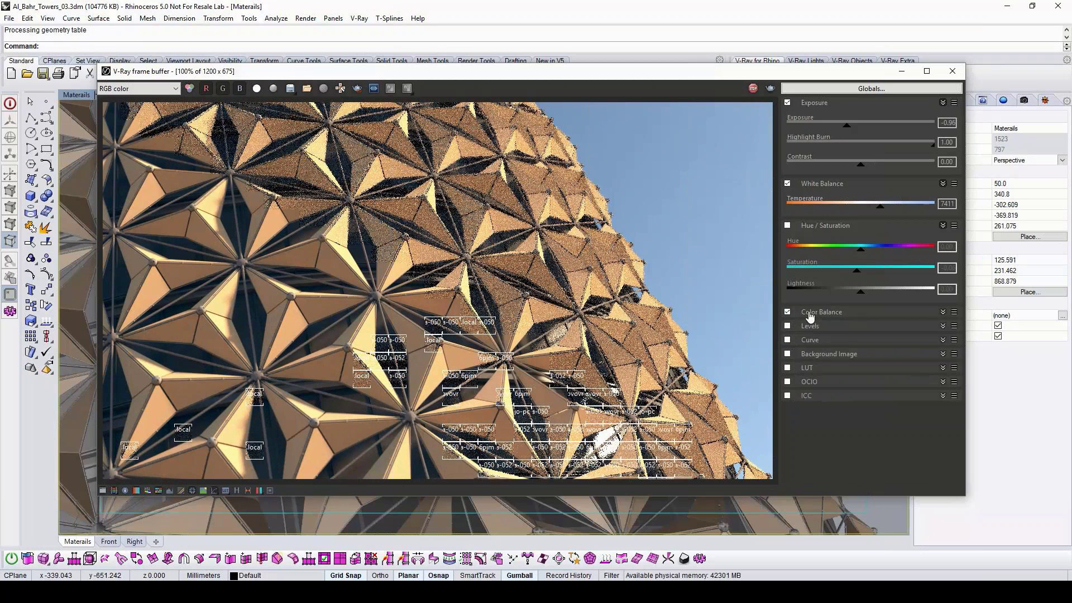
Look over the Levels correction, collapse it, and expand and enable the Curve correction
left_click(813, 328)
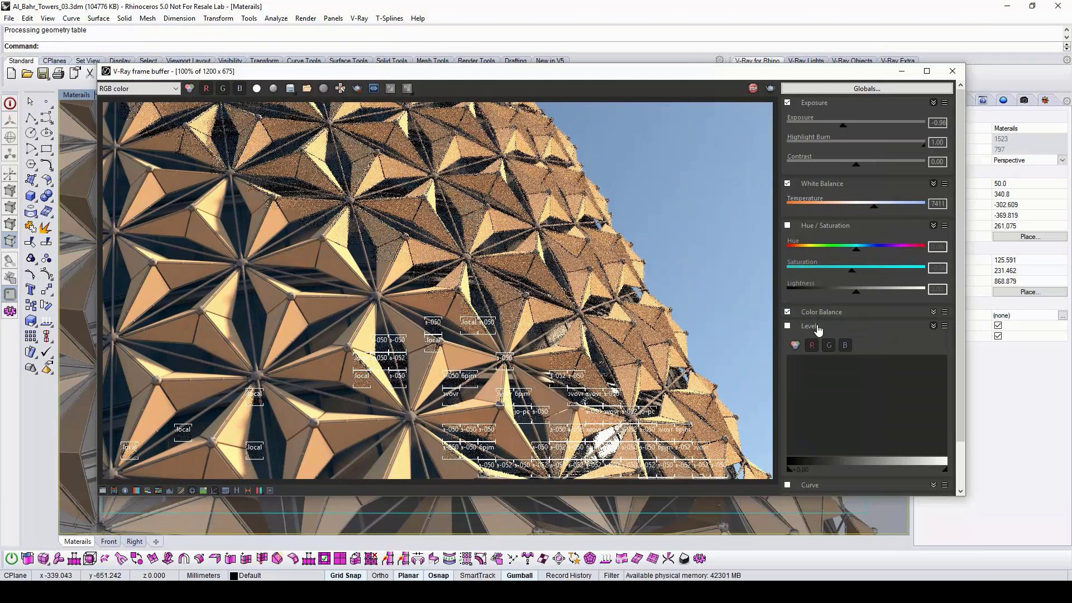
left_click(817, 329)
left_click(811, 341)
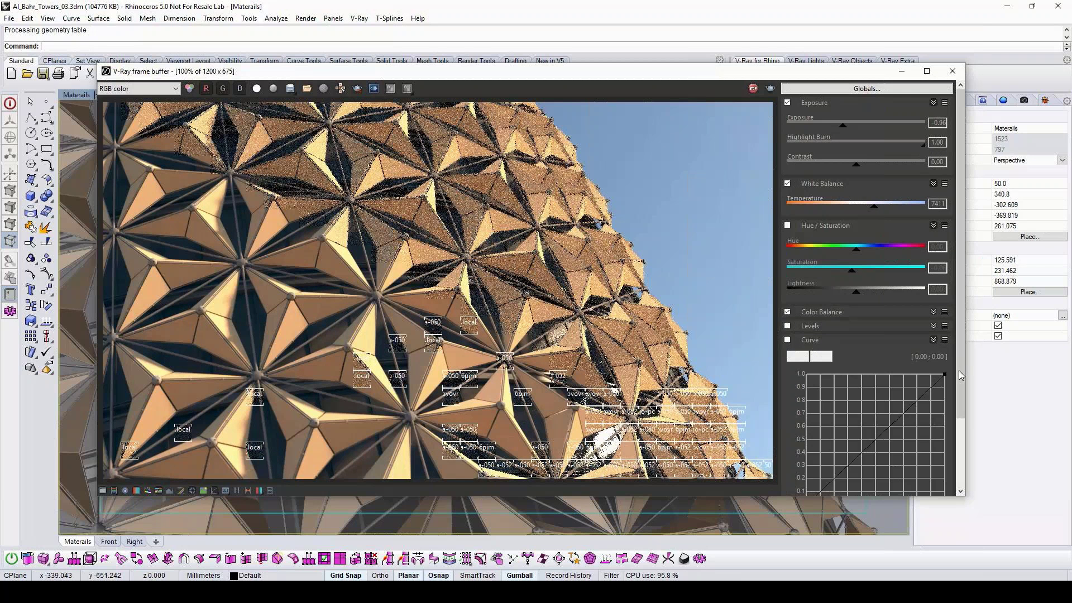
scroll(871, 240, "down", 3)
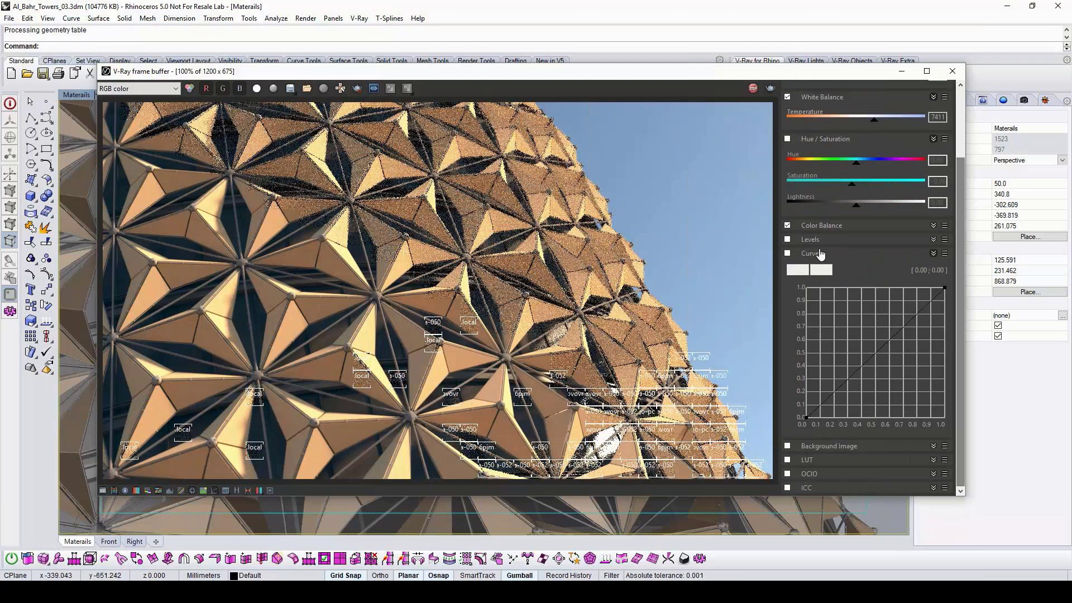
left_click(788, 254)
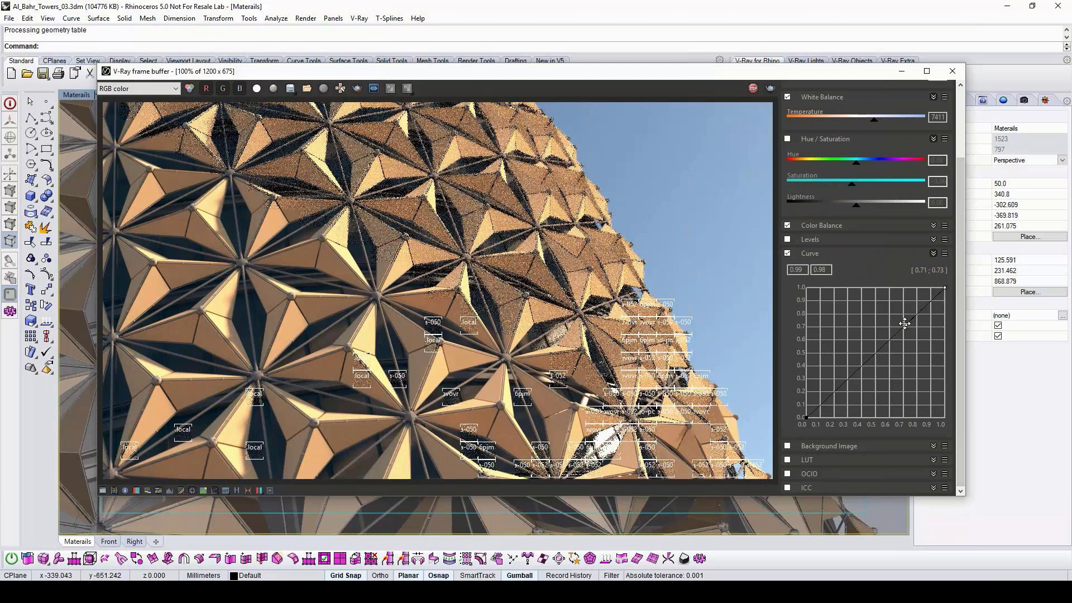
Try out the curve's end-point handles, pull the upper one to bend the highlights, and compare the render with the curve off and on
left_click_drag(898, 309, 820, 397)
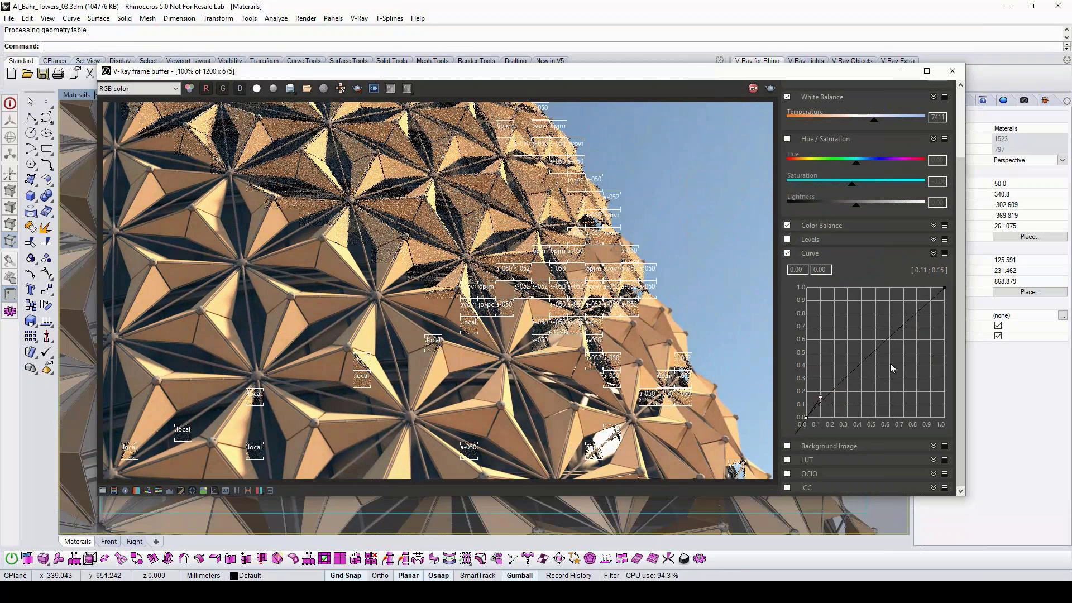
left_click(945, 288)
left_click(945, 290)
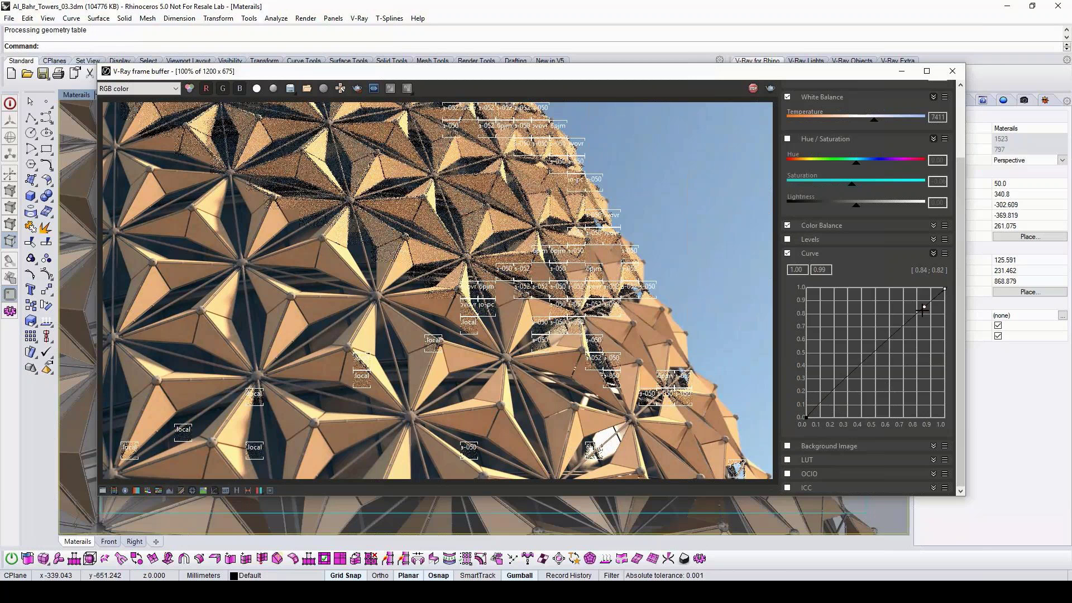
left_click_drag(924, 307, 921, 300)
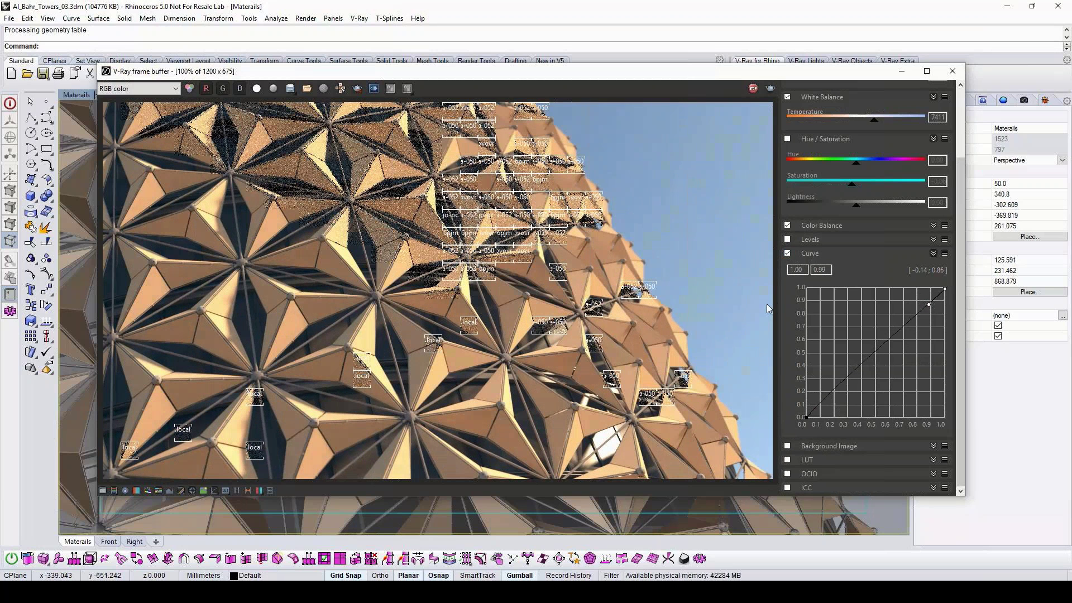
left_click_drag(807, 417, 806, 417)
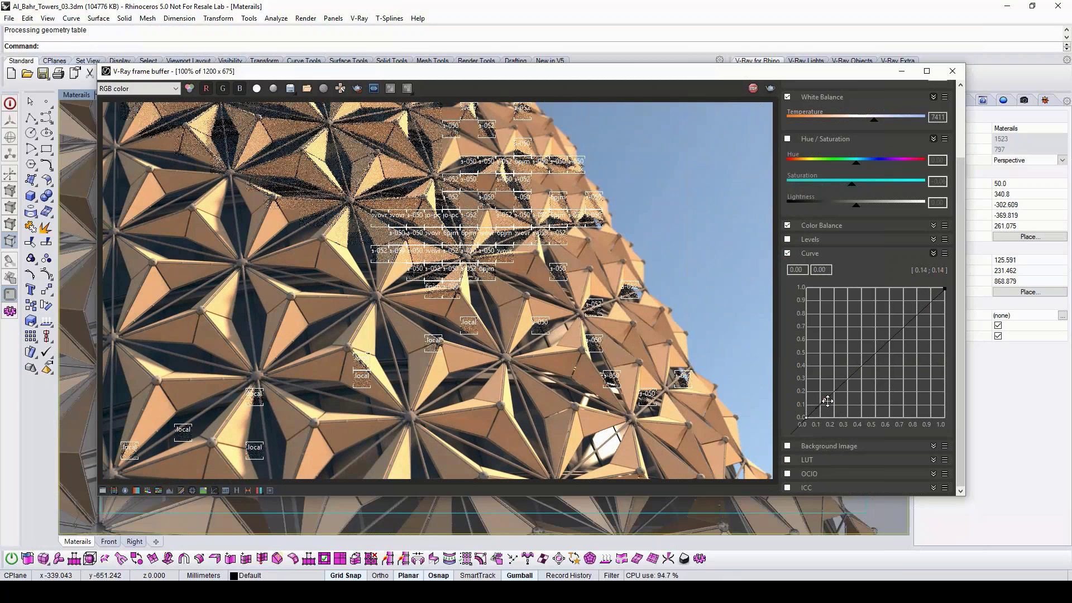
left_click_drag(944, 289, 921, 302)
left_click(788, 254)
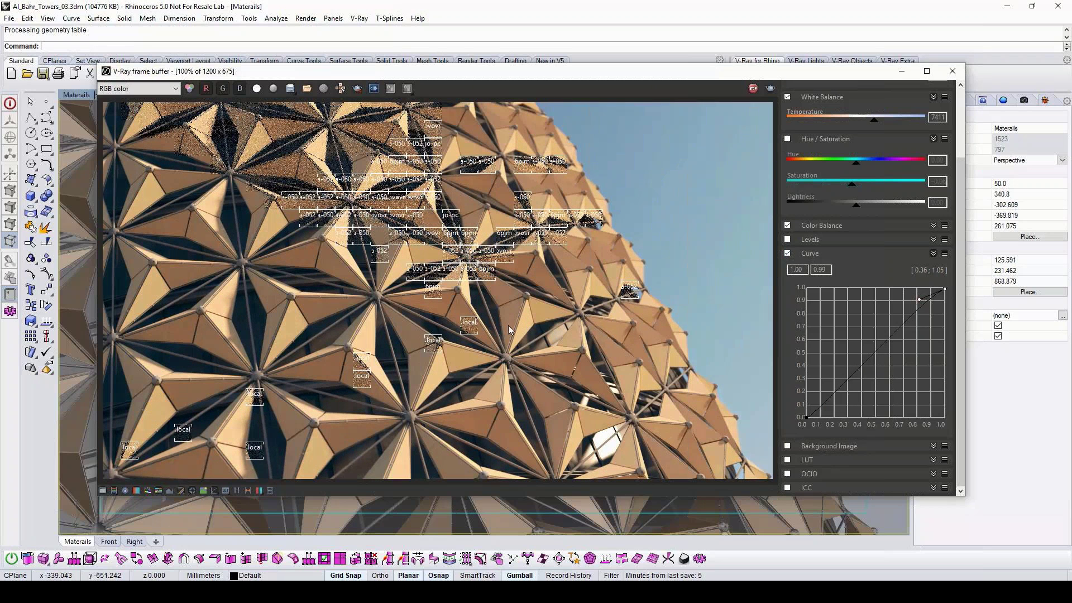
Inspect the render and place the frame buffer and V-Ray Progress Window side by side to follow the rendering
scroll(659, 344, "down", 1)
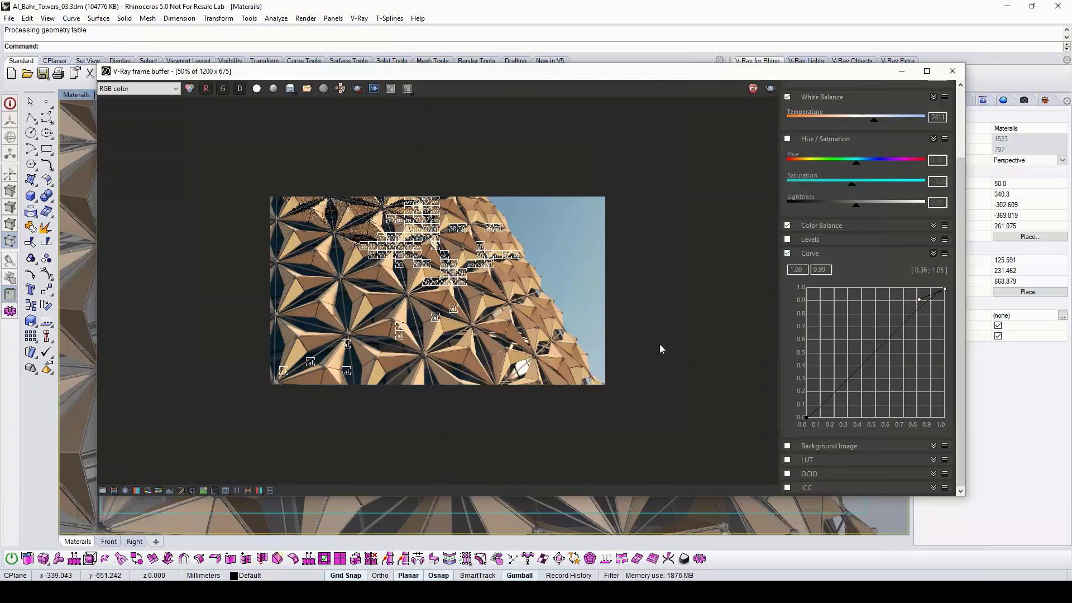
scroll(659, 344, "up", 1)
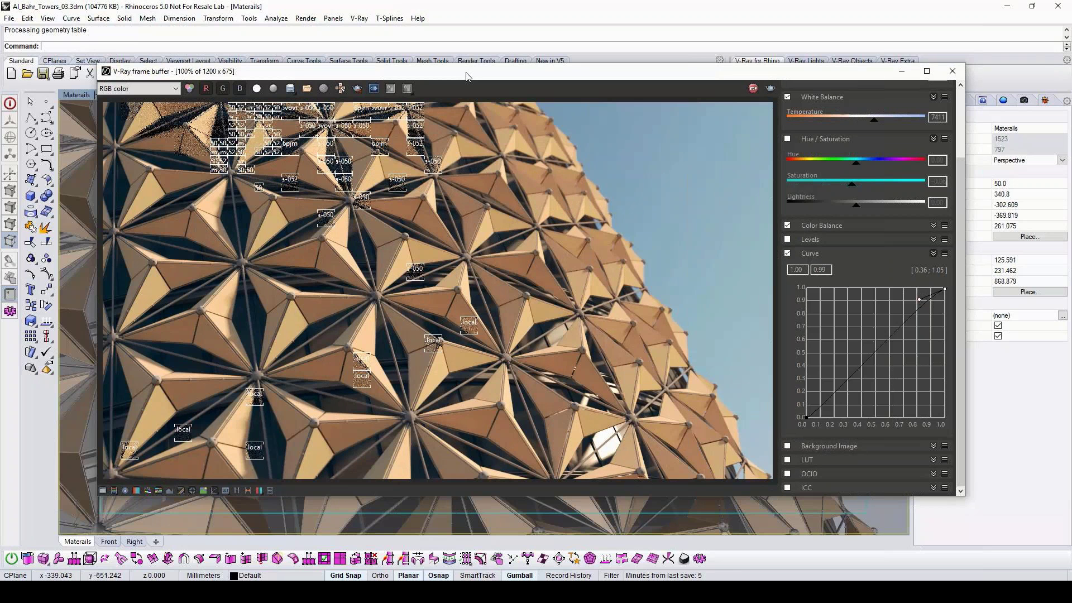
left_click_drag(467, 77, 553, 331)
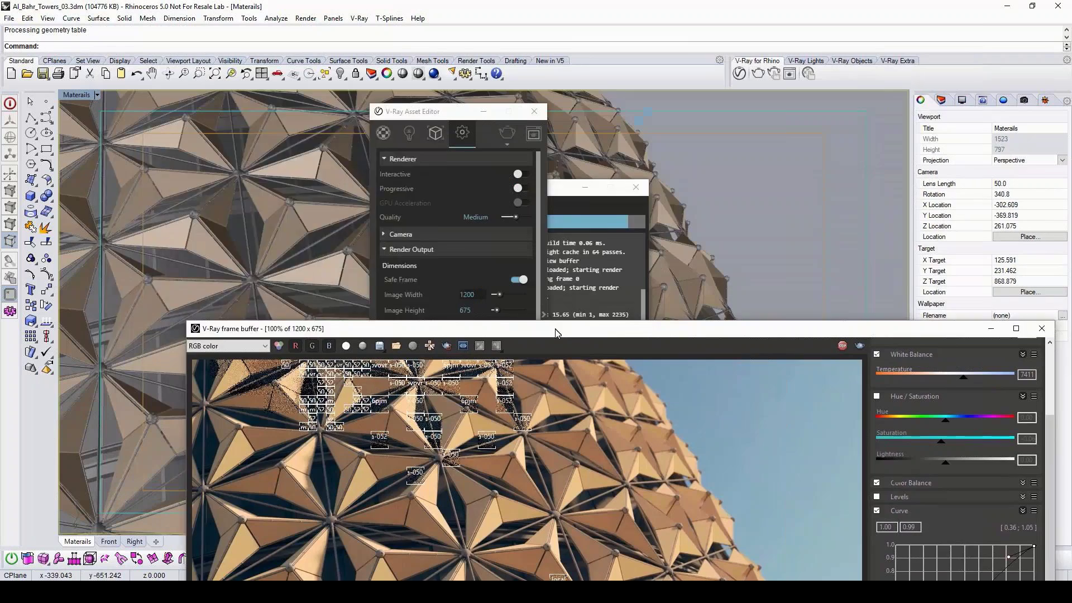
left_click_drag(313, 325, 329, 92)
left_click_drag(161, 139, 128, 172)
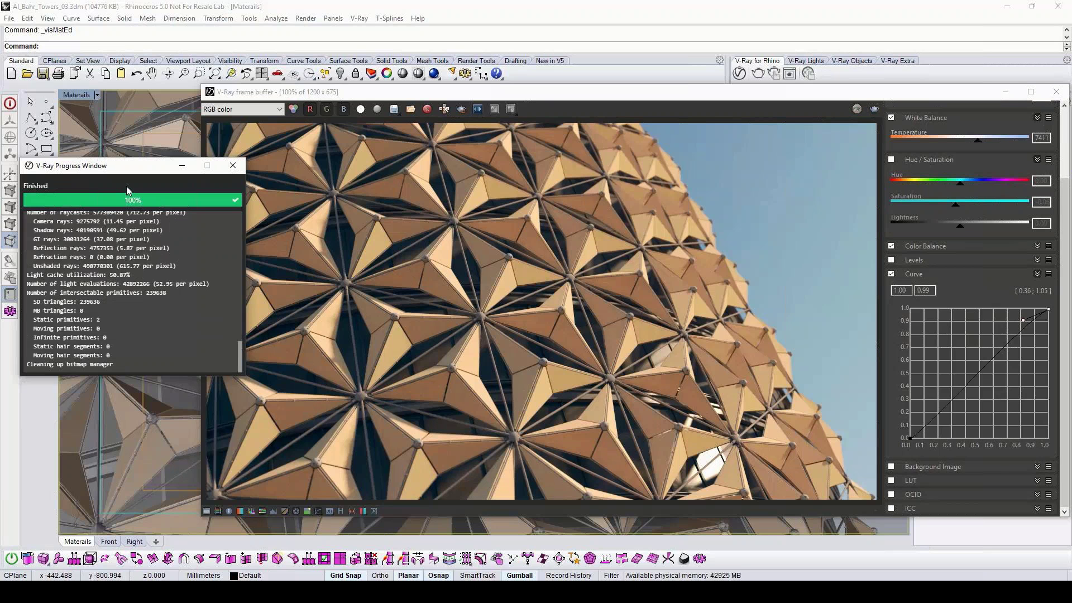
View the Alpha, Reflections, Refractions, SelfIllumination and Lighting render elements of the finished facade render
left_click(266, 110)
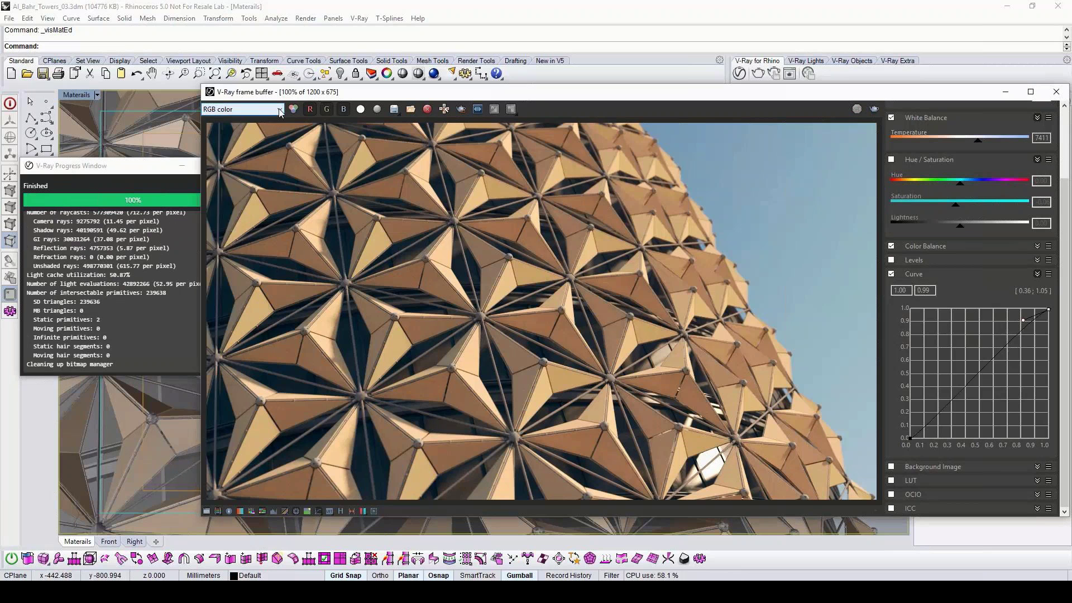
left_click(263, 129)
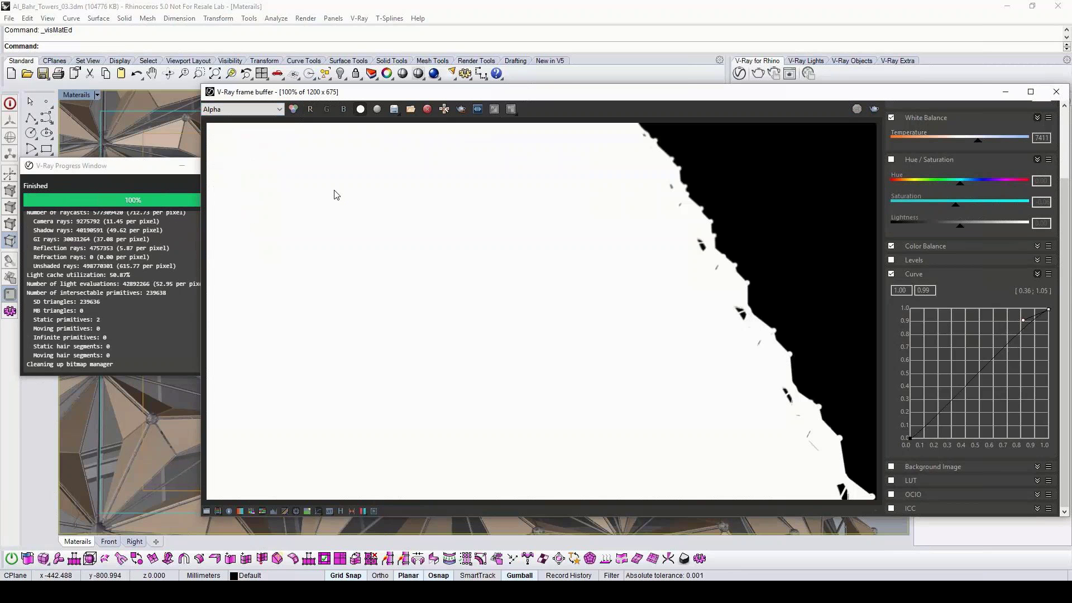
left_click(279, 111)
left_click(236, 139)
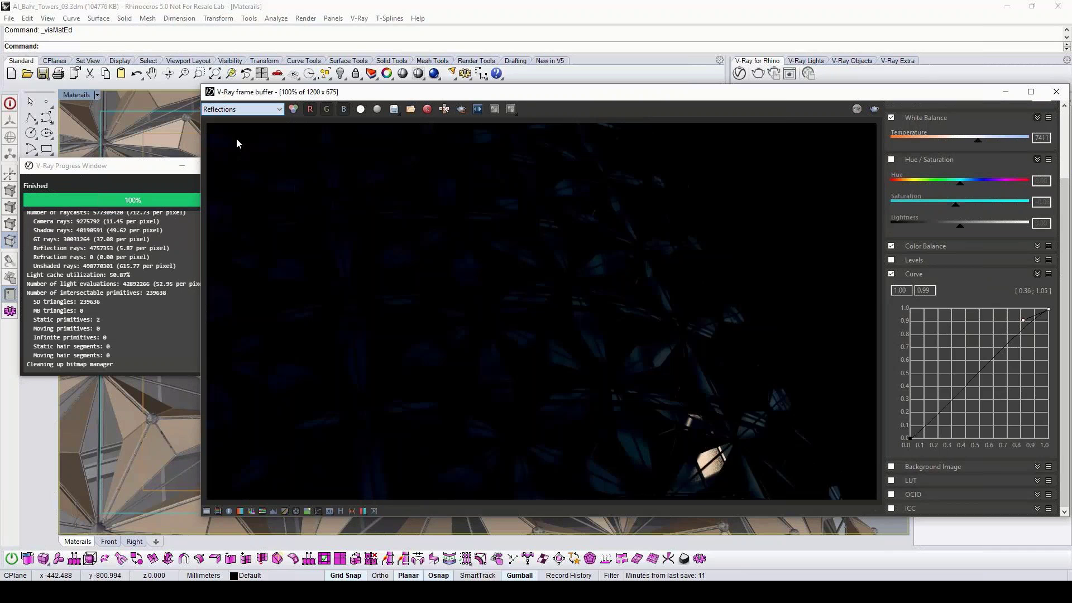
left_click(241, 110)
left_click(247, 149)
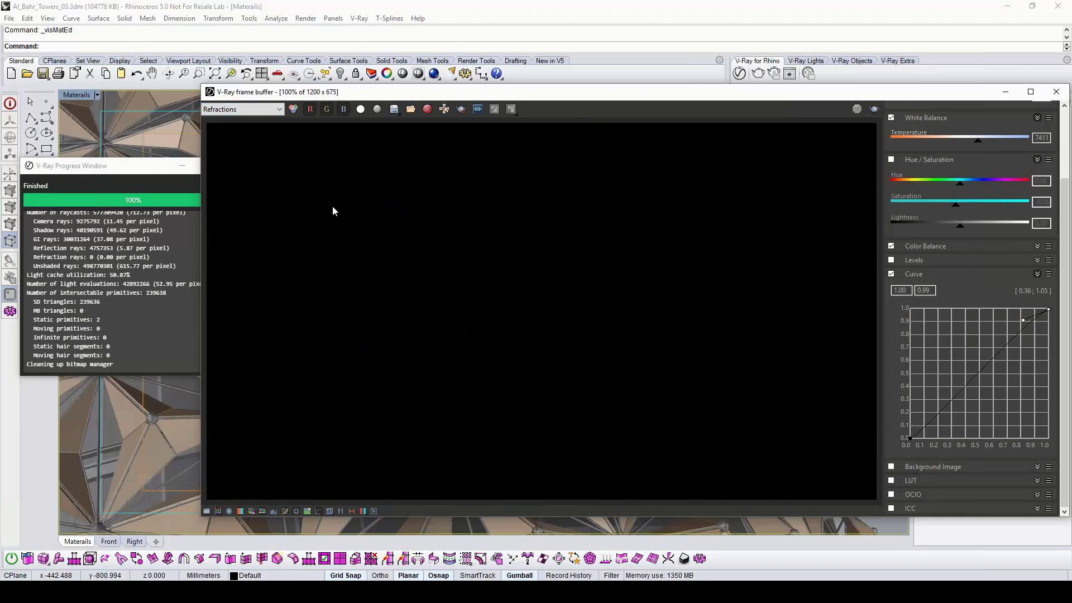
key("Down")
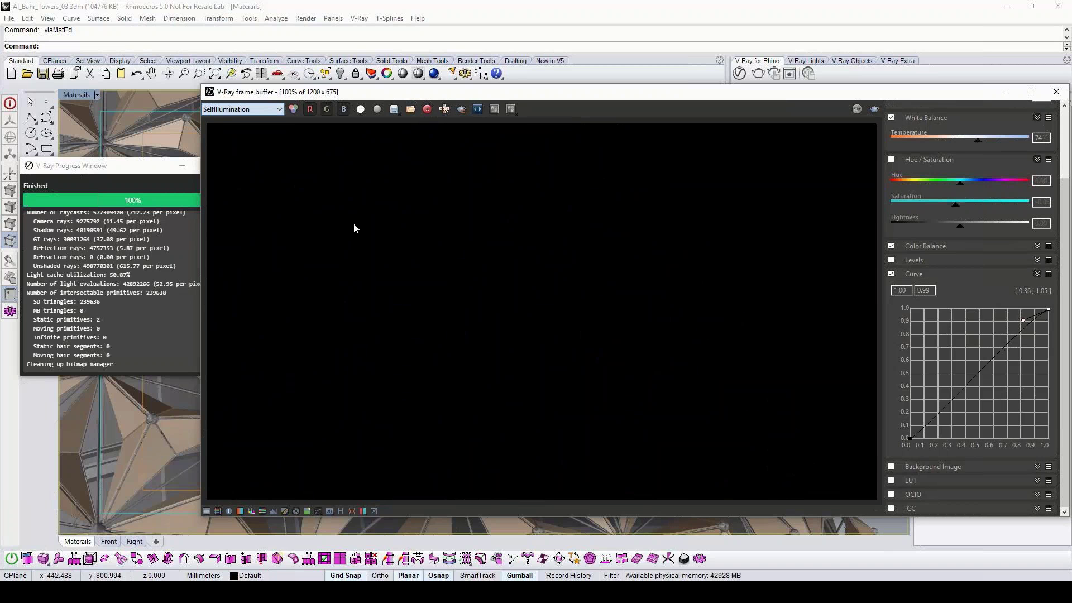
key("Down")
View the GI and Background render elements in the frame buffer
left_click(279, 110)
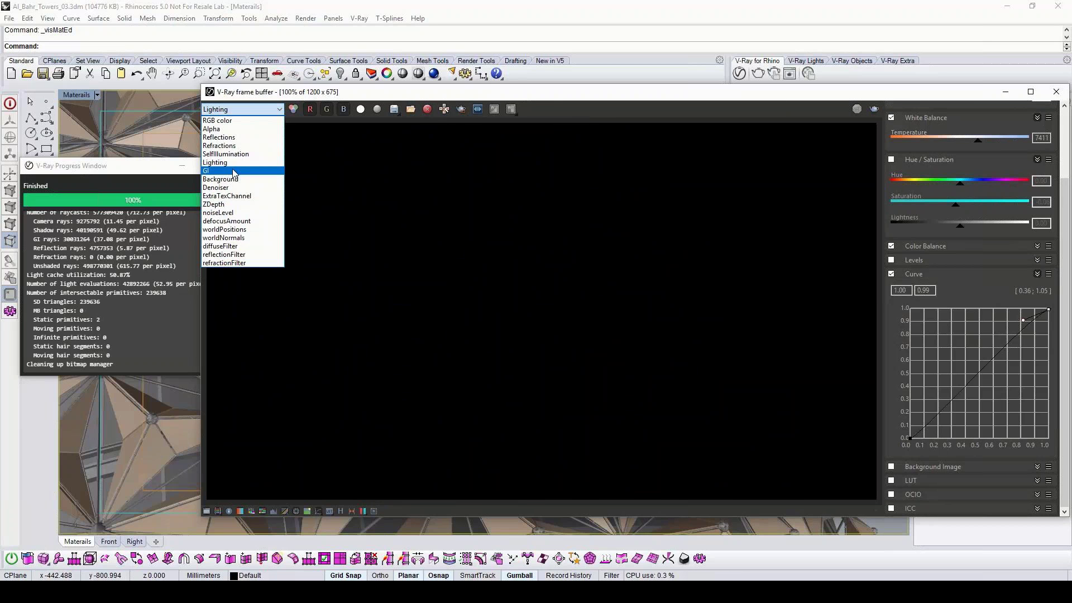
left_click(234, 170)
left_click(279, 110)
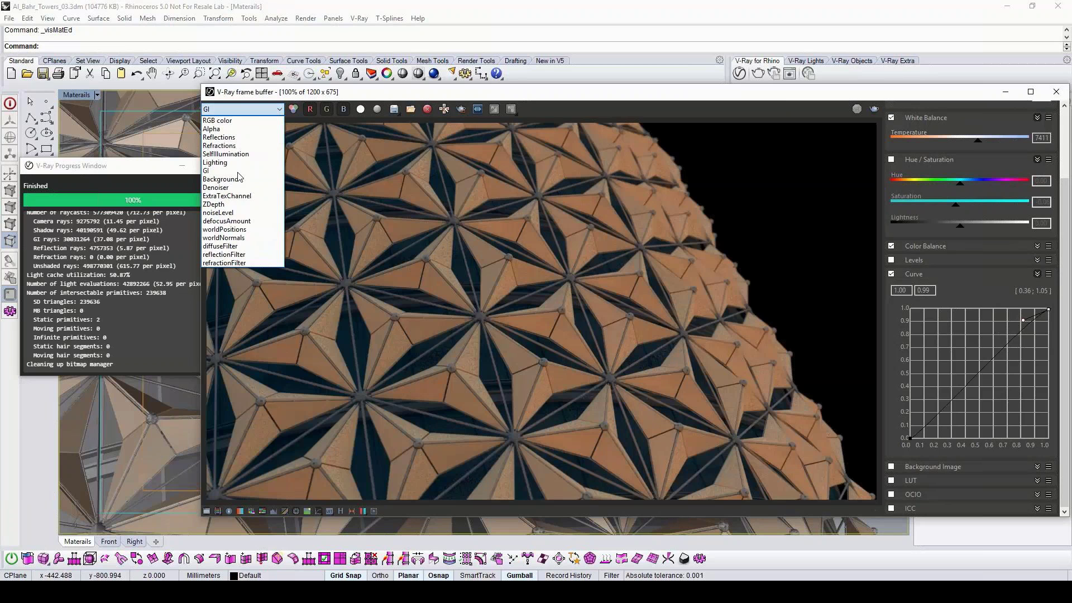
left_click(231, 182)
View the ExtraTexChannel and ZDepth render elements of the facade render in the frame buffer
left_click(262, 110)
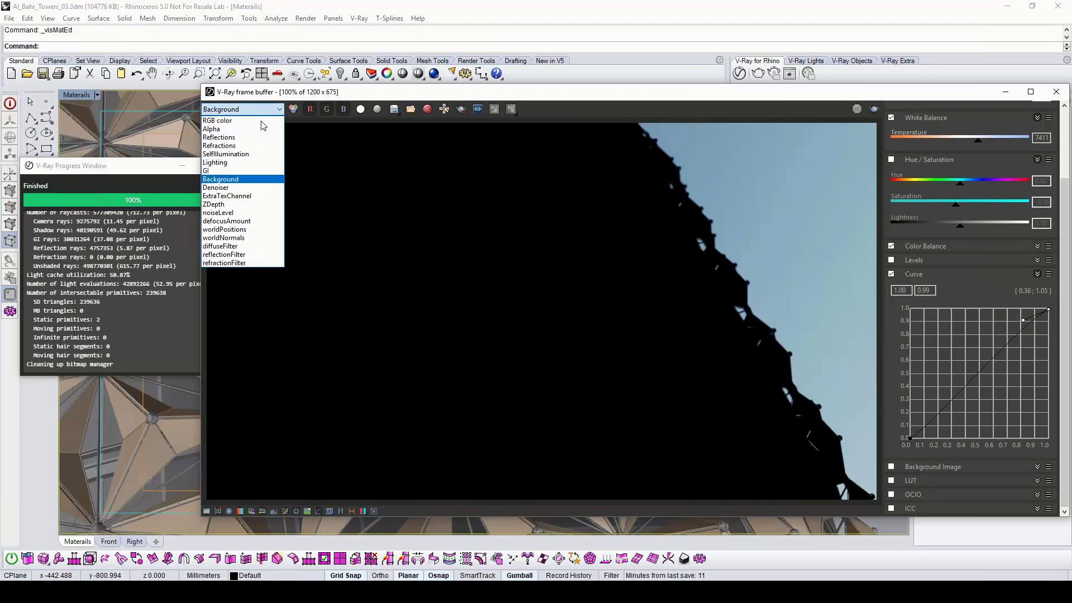
left_click(245, 194)
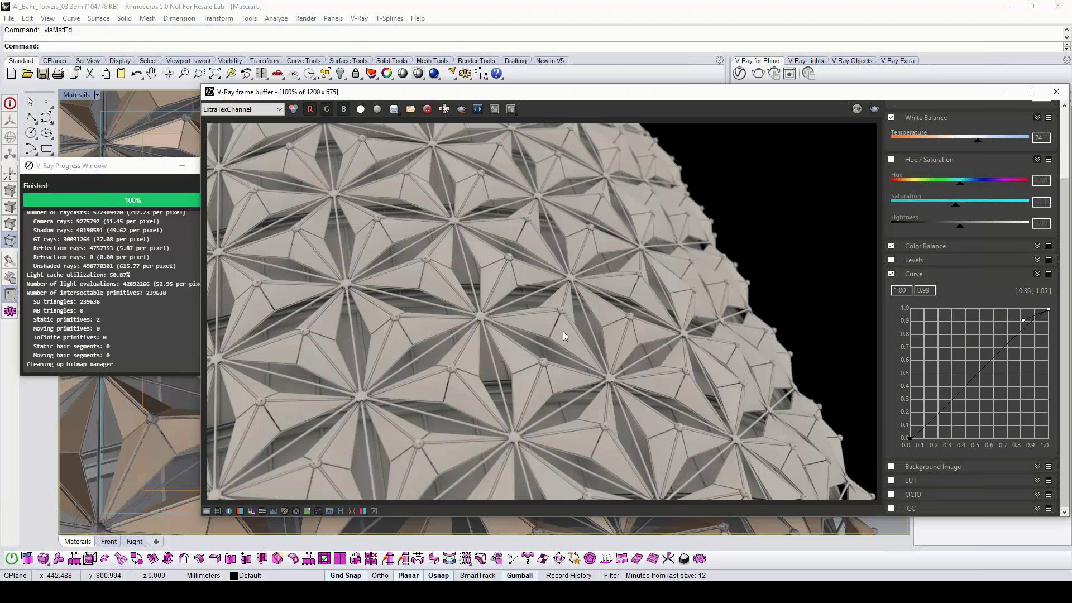
scroll(563, 331, "up", 1)
scroll(563, 332, "down", 1)
left_click(279, 109)
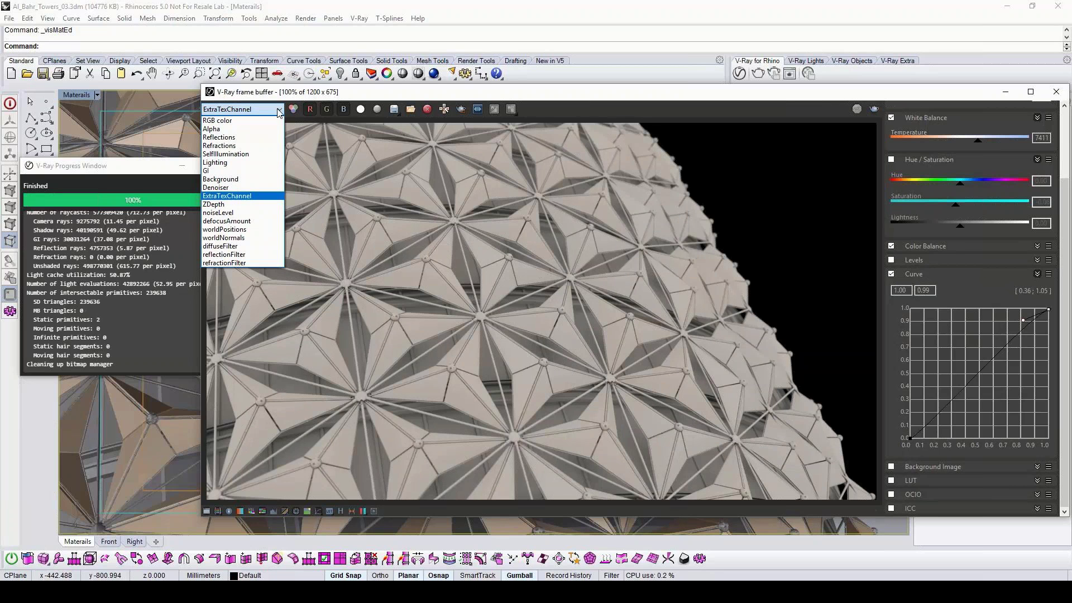
left_click(223, 205)
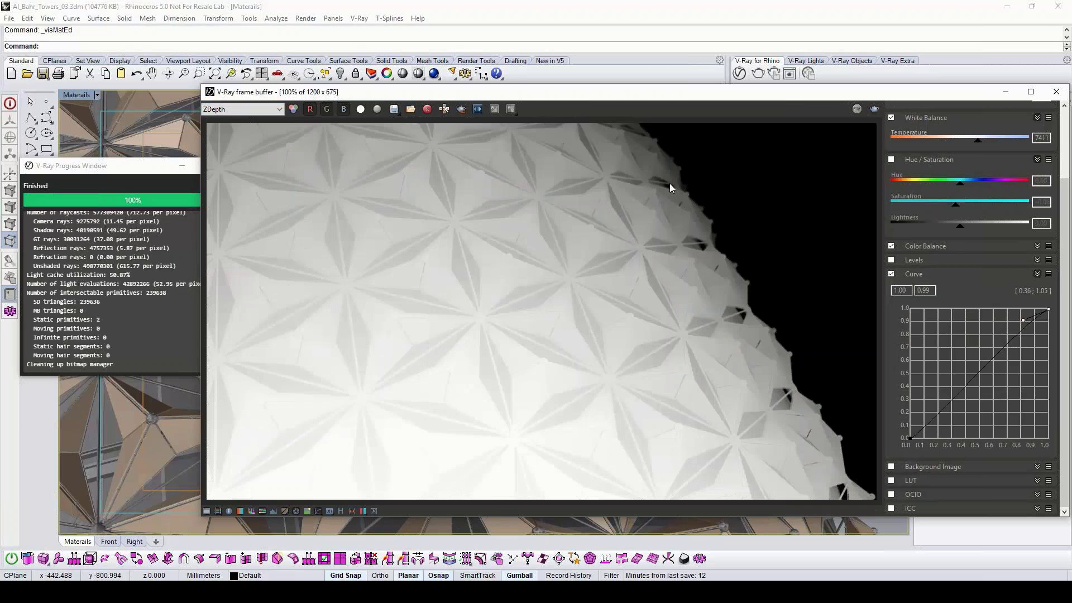
Compare the Denoiser element with the RGB color channel, examining the panels and facade edge at 400%
left_click(278, 109)
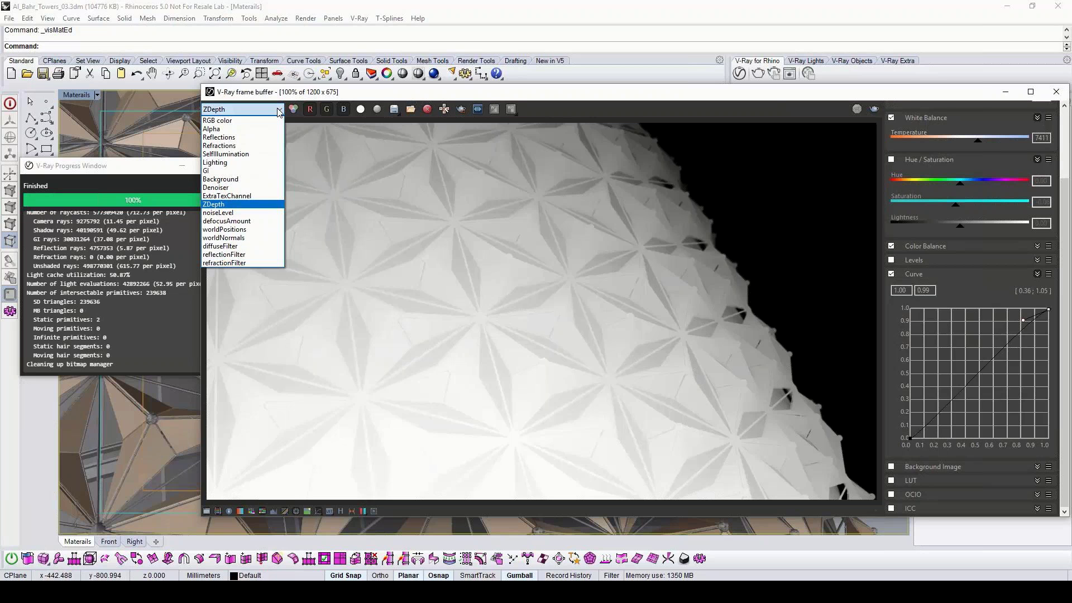
left_click(231, 187)
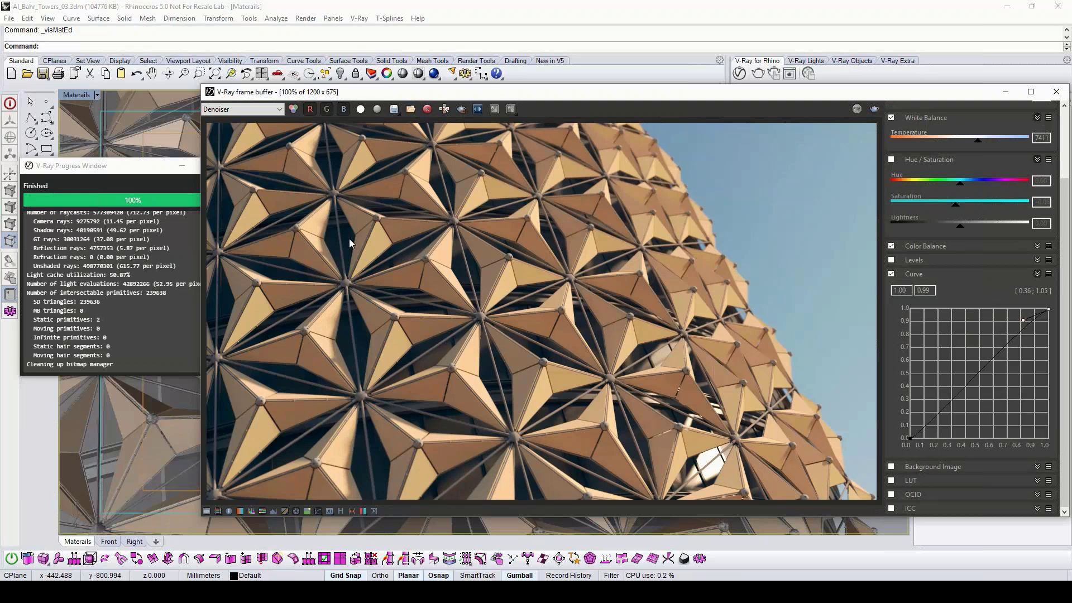
left_click(246, 109)
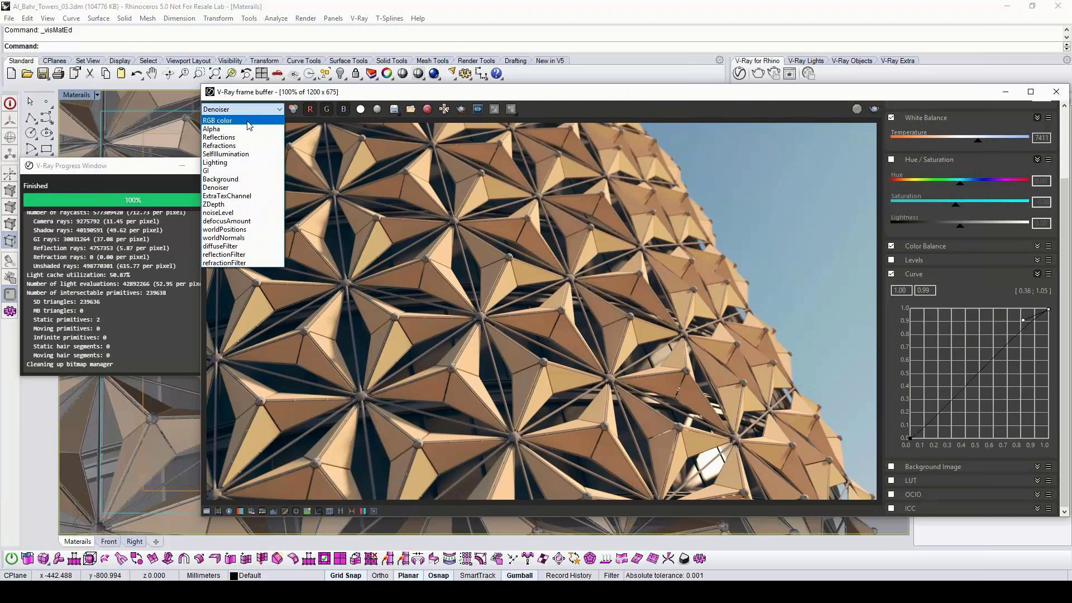
left_click(247, 120)
scroll(247, 121, "up", 2)
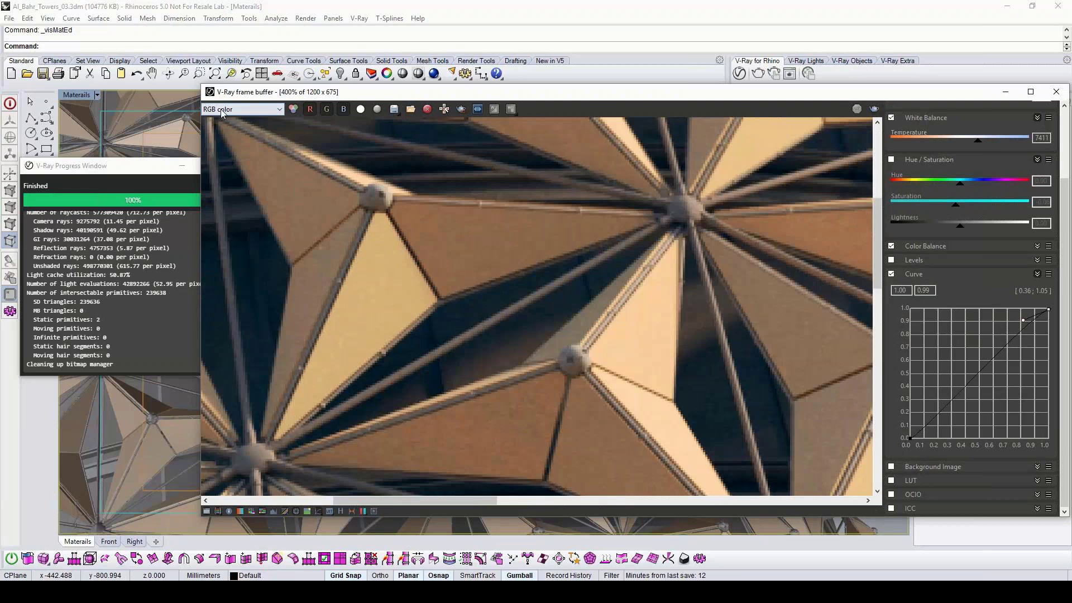
left_click(221, 110)
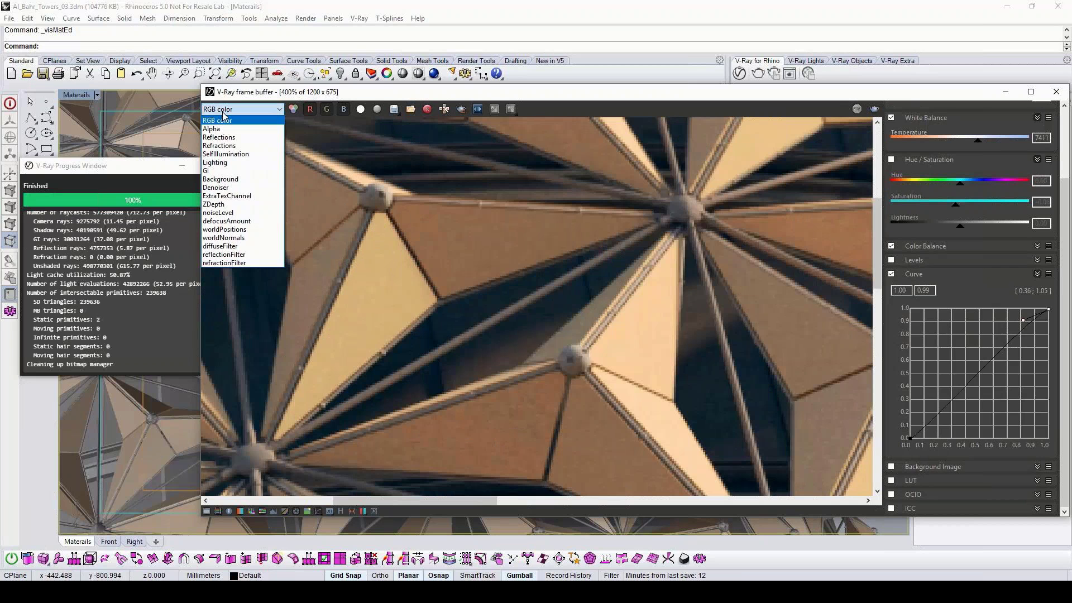
left_click(229, 187)
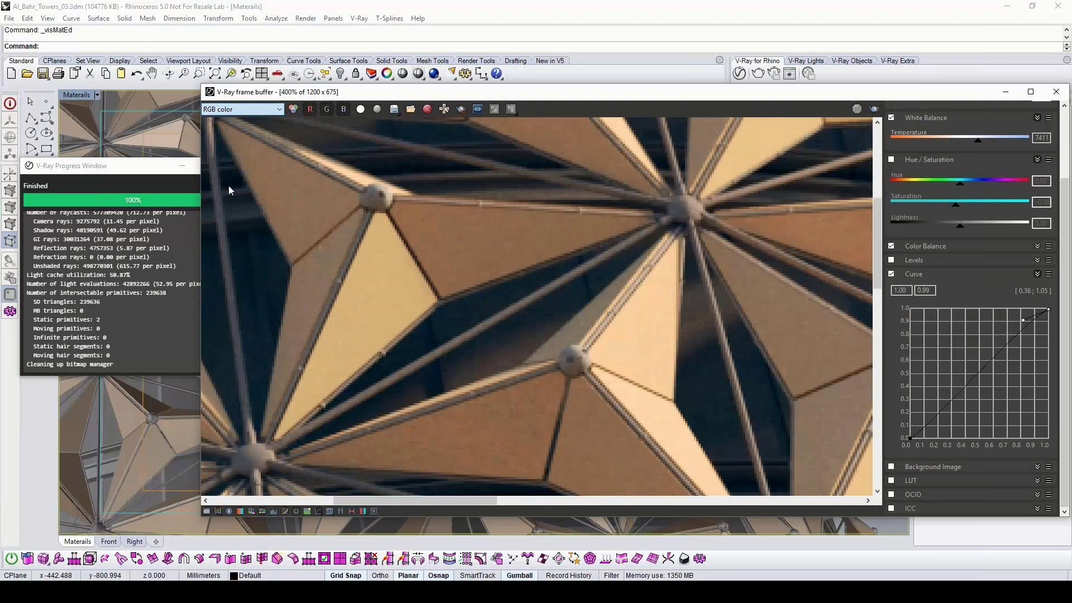
middle_click_drag(573, 289, 437, 183)
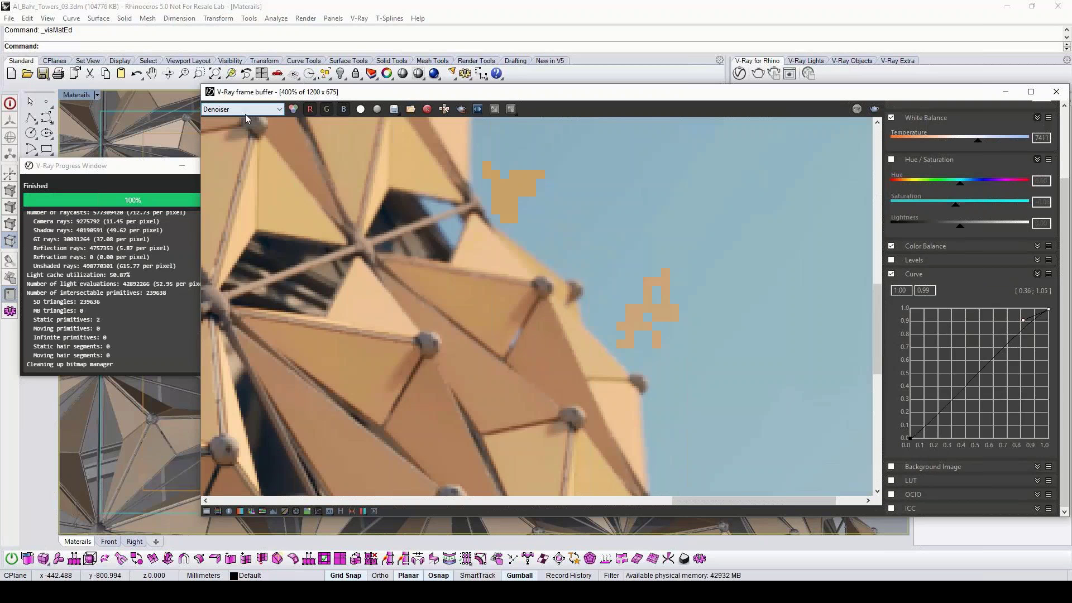
left_click(245, 113)
left_click(245, 120)
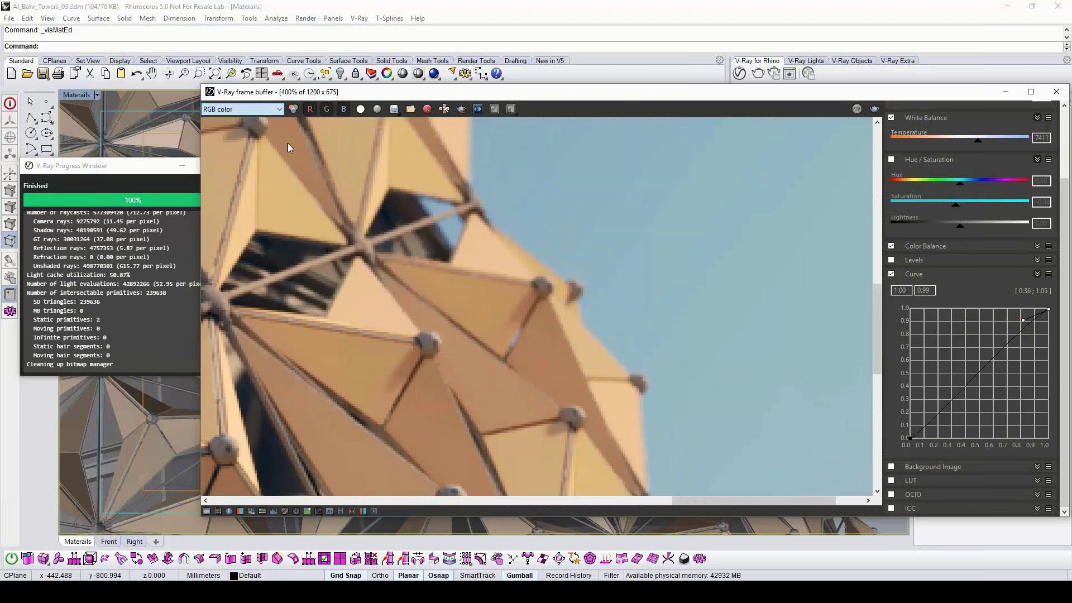
Compare RGB color and Denoiser on the upper facade edge, and return to the RGB color image at 100%
middle_click_drag(549, 290, 698, 480)
middle_click_drag(422, 227, 634, 540)
left_click(224, 108)
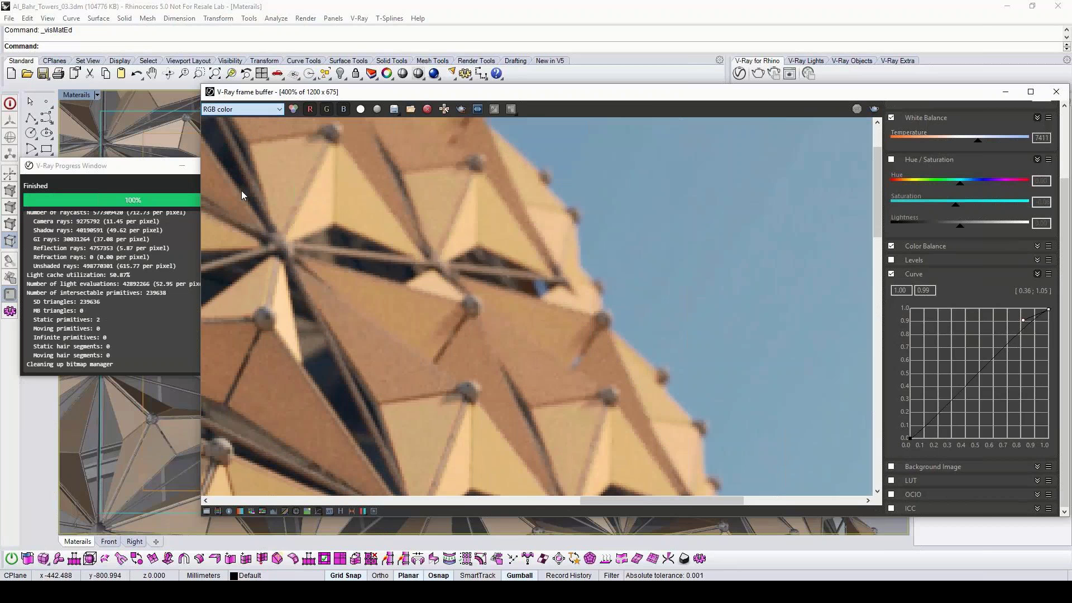
left_click(243, 192)
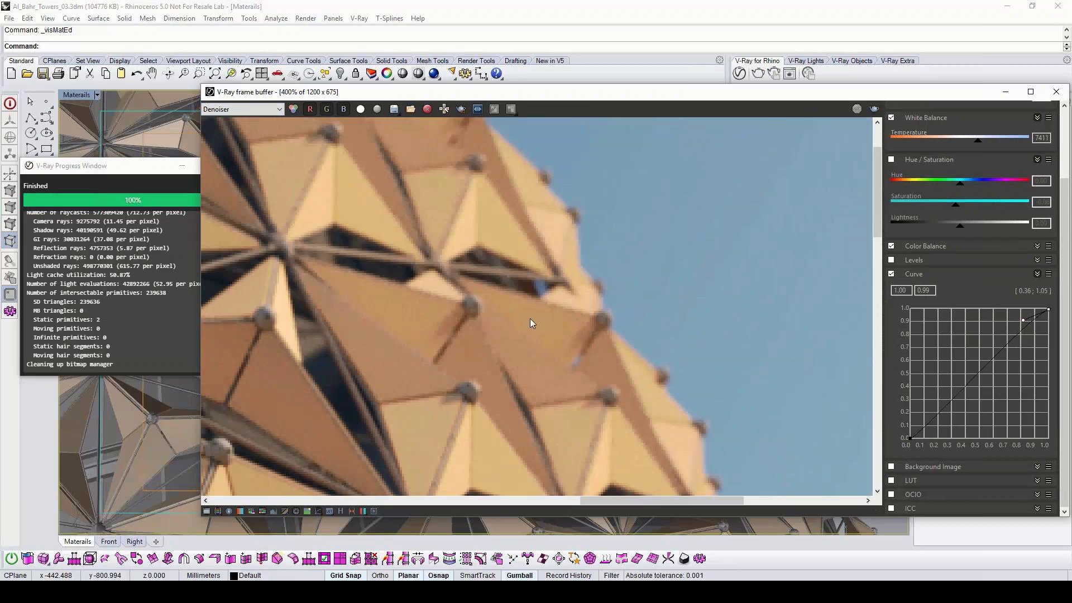
double_click(502, 245)
left_click(242, 108)
left_click(223, 115)
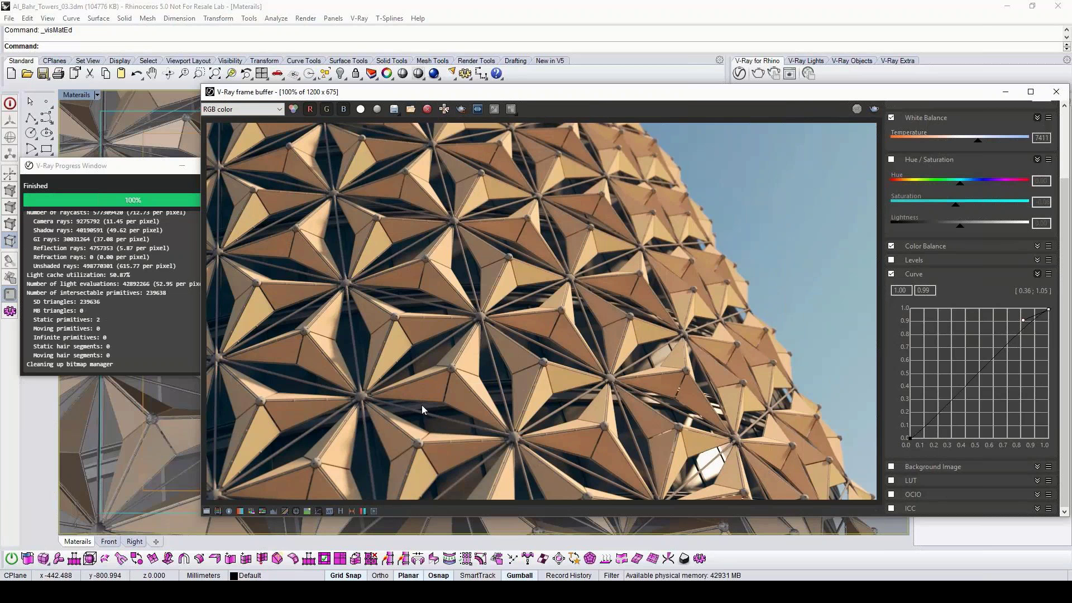
Open the frame buffer's lens effects and enable Bloom with weight 29.29, size 6 and shape 15.58
left_click(375, 511)
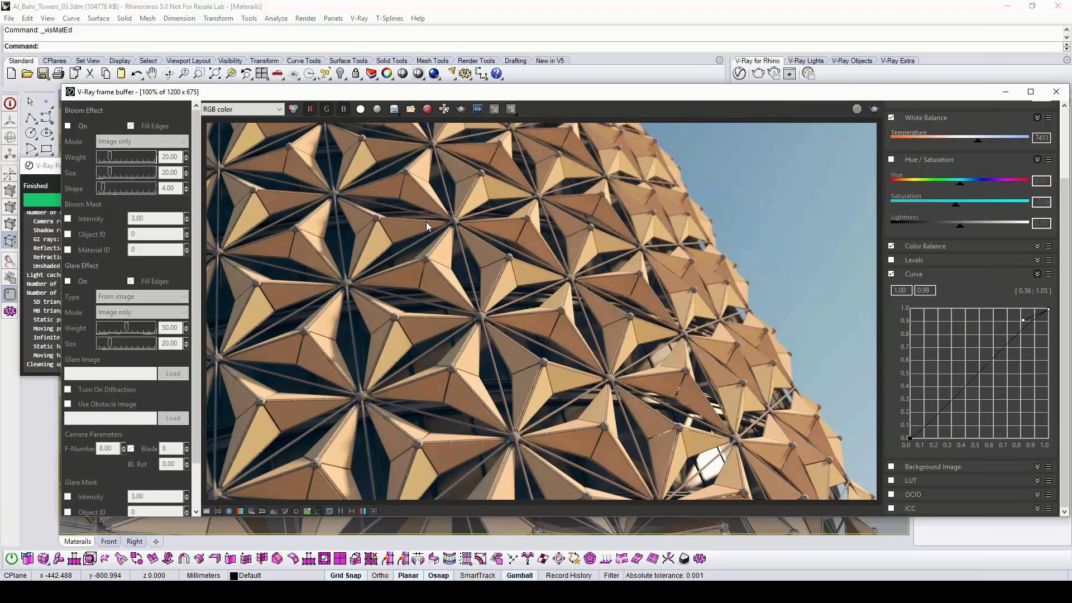
left_click(68, 126)
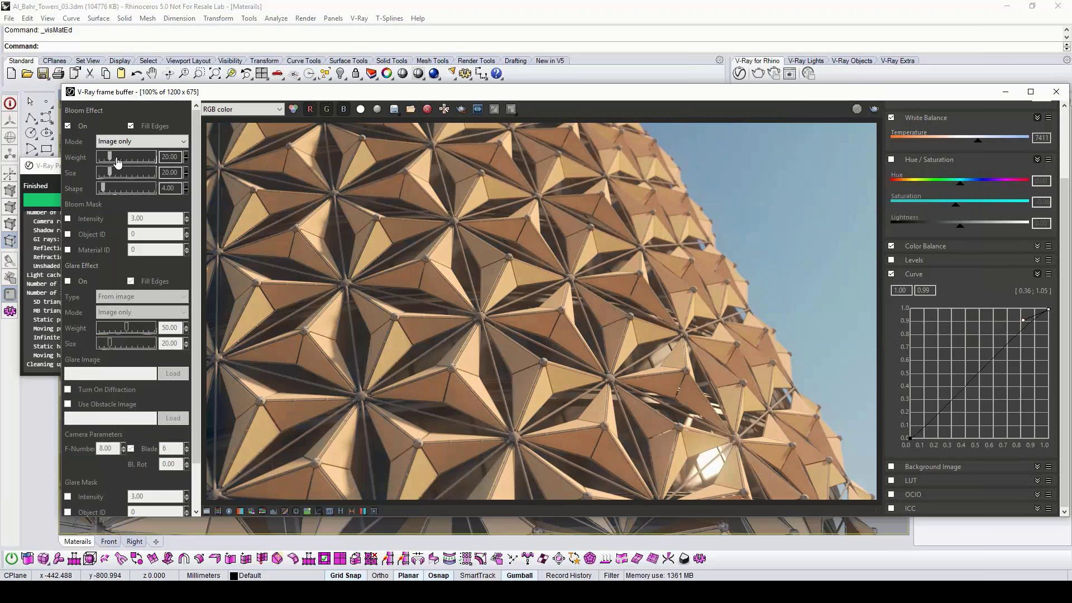
left_click_drag(118, 161, 121, 190)
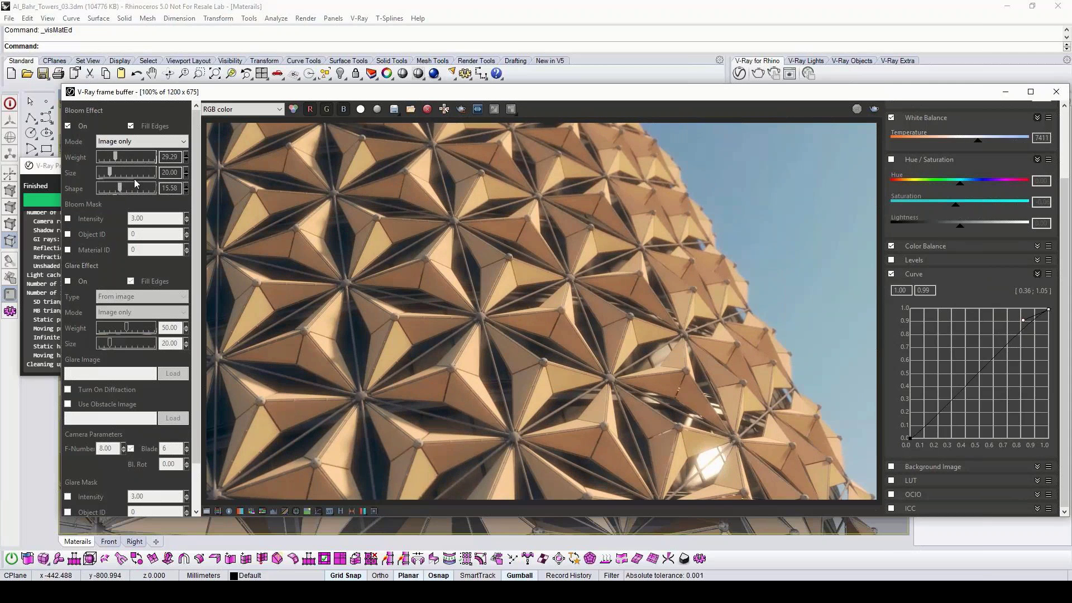
mouse_move(110, 177)
left_mouse_down()
mouse_move(130, 178)
mouse_move(101, 177)
left_mouse_up()
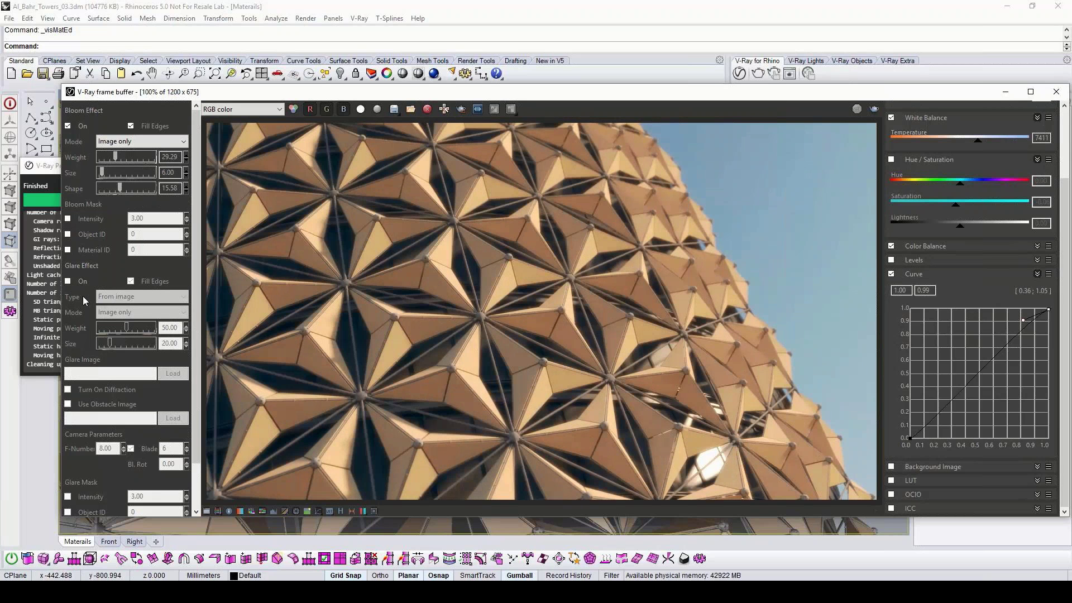
Enable Glare with type From render camera, weight 25.25 and size 20, and compare the render with glare off and on
left_click(73, 283)
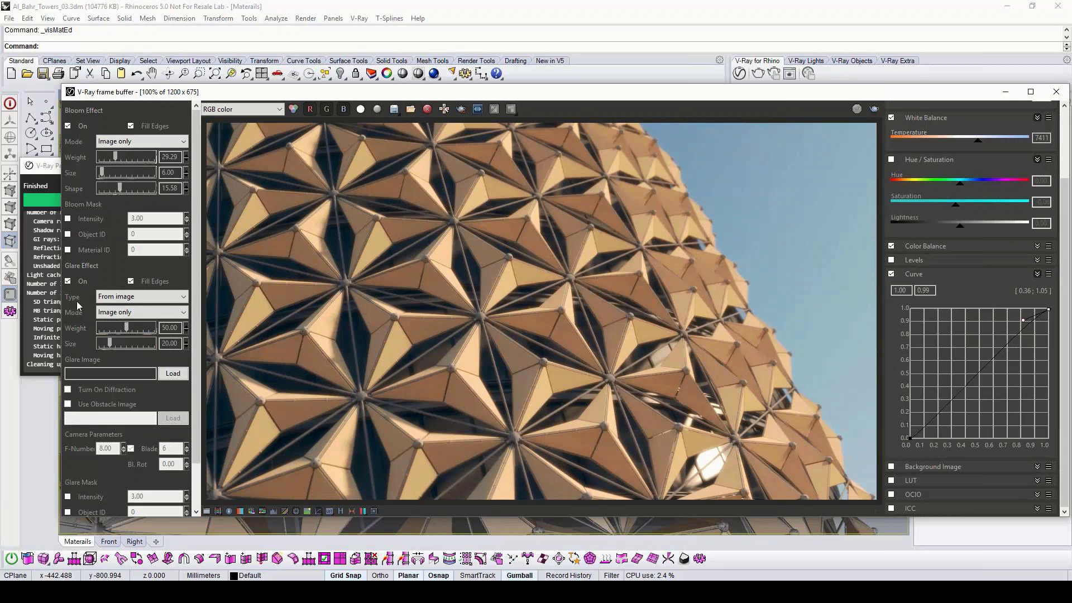
left_click(132, 297)
left_click(134, 317)
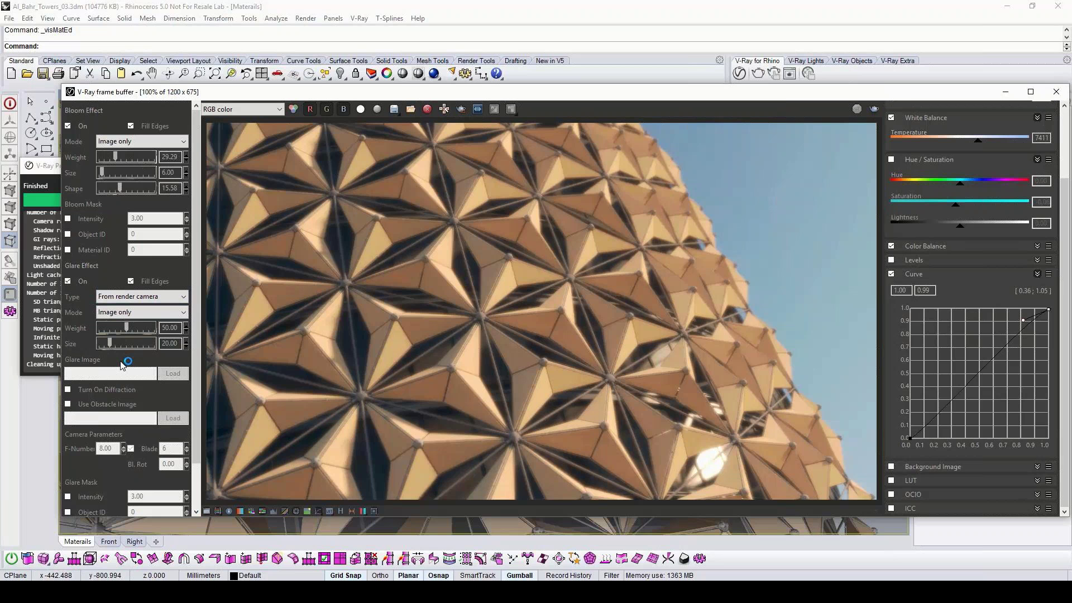
mouse_move(126, 328)
left_mouse_down()
mouse_move(141, 332)
mouse_move(115, 333)
left_mouse_up()
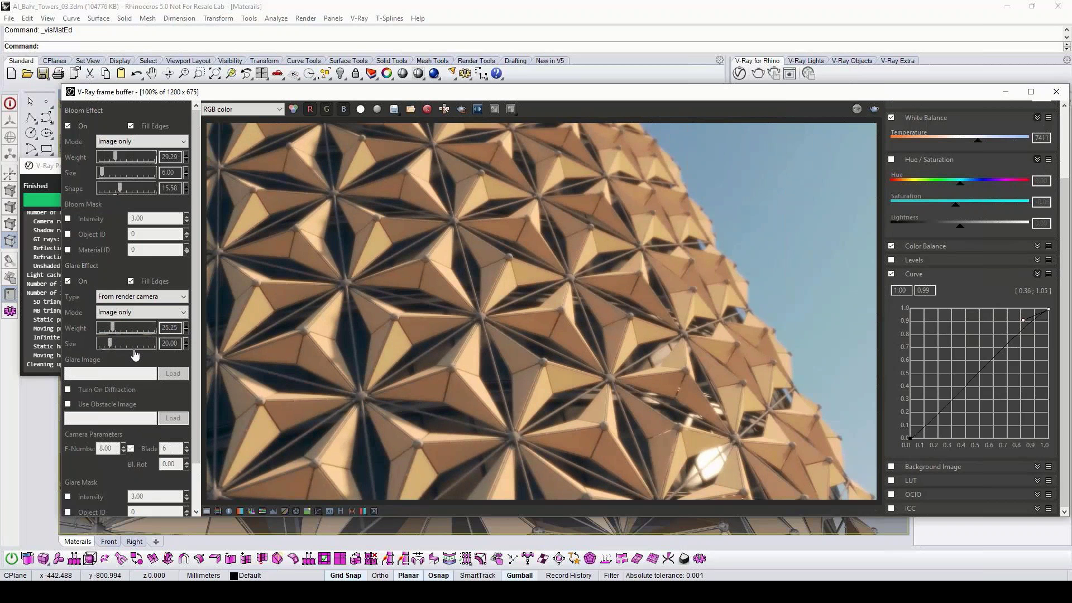
mouse_move(114, 345)
left_mouse_down()
mouse_move(138, 345)
mouse_move(102, 347)
left_mouse_up()
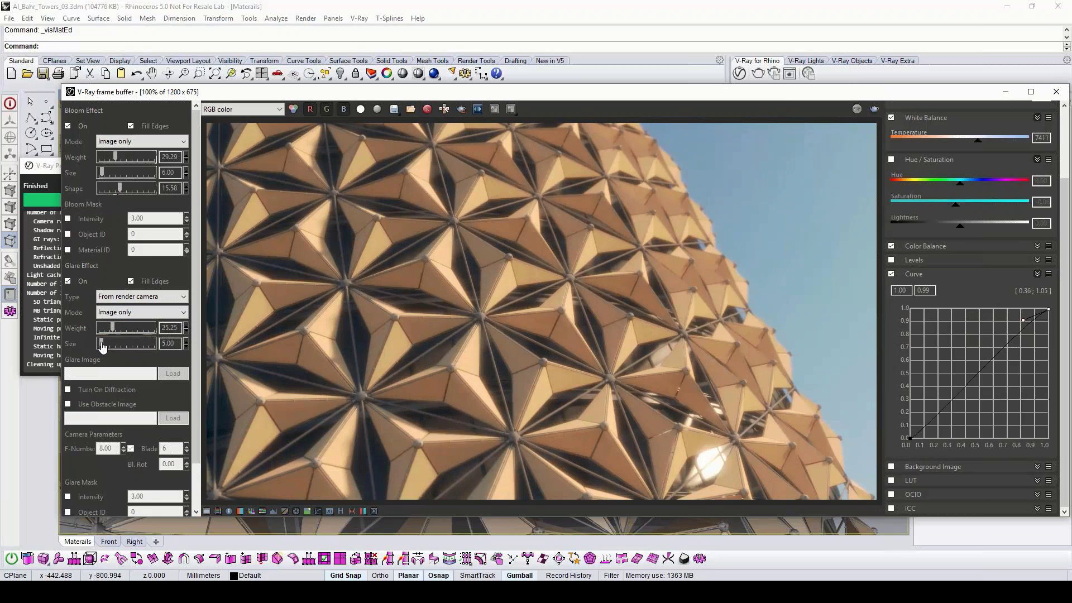
left_click_drag(102, 347, 110, 346)
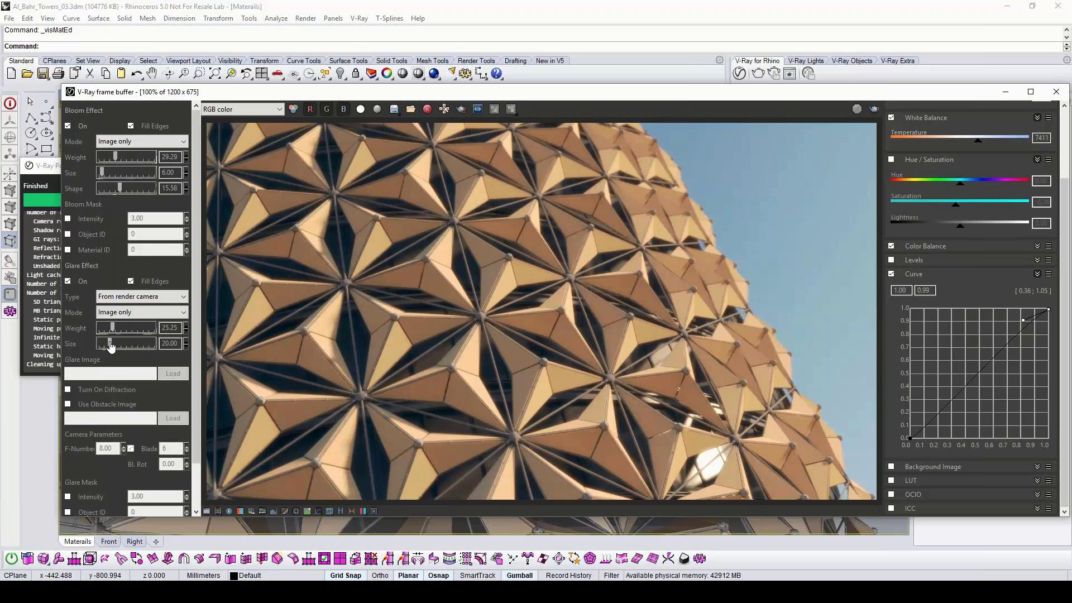
left_click(67, 281)
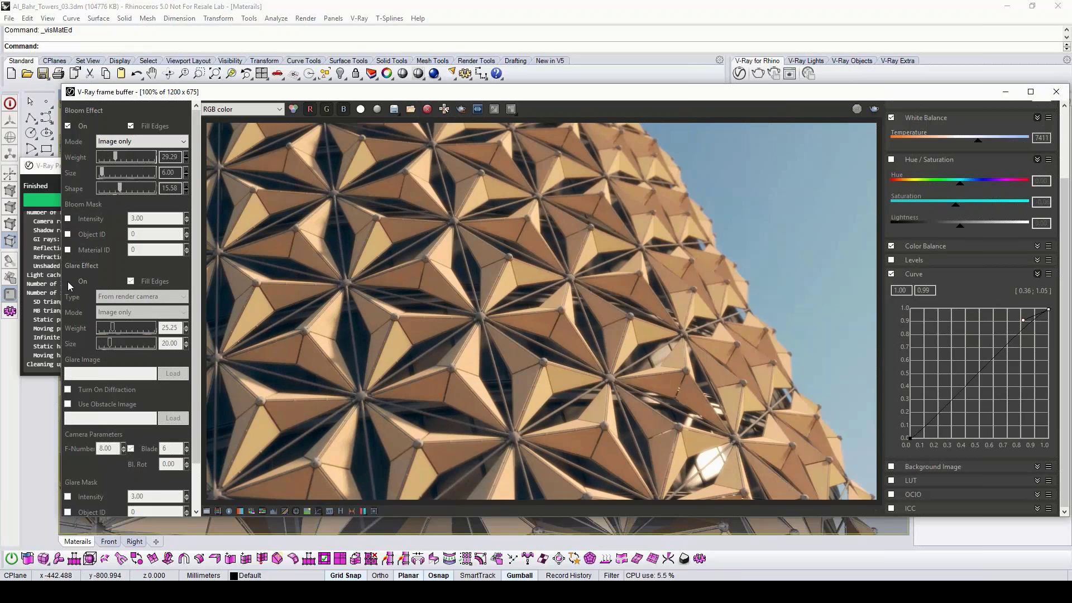
left_click(68, 281)
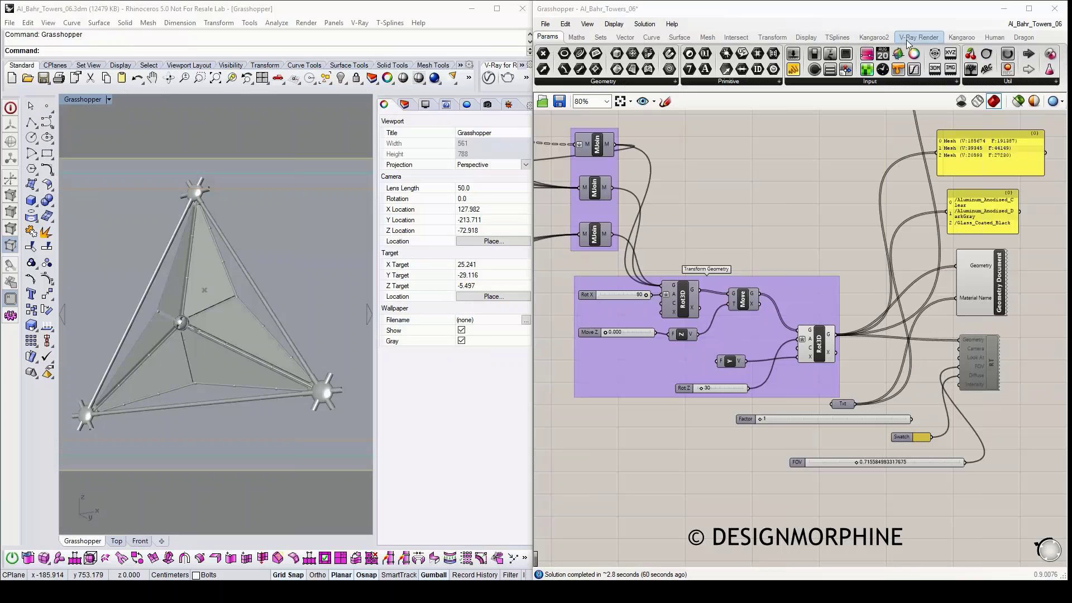
Switch to Grasshopper, show the V-Ray Render components and set the hue of the Simple Material's Diffuse swatch to 100
left_click(907, 41)
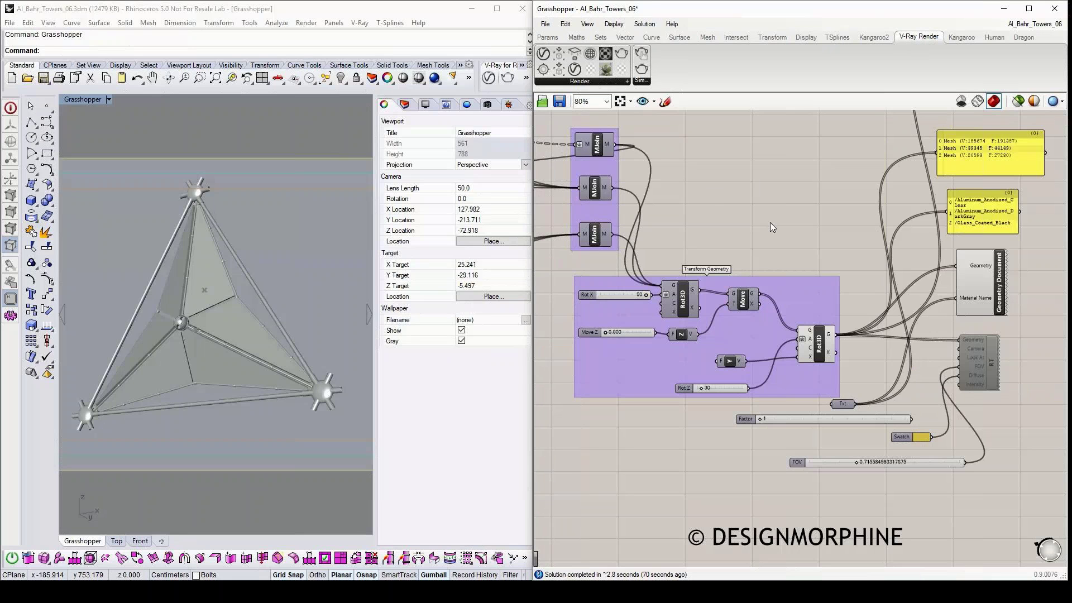
scroll(770, 227, "down", 3)
right_click_drag(770, 227, 656, 304)
scroll(766, 287, "up", 2)
scroll(950, 246, "up", 2)
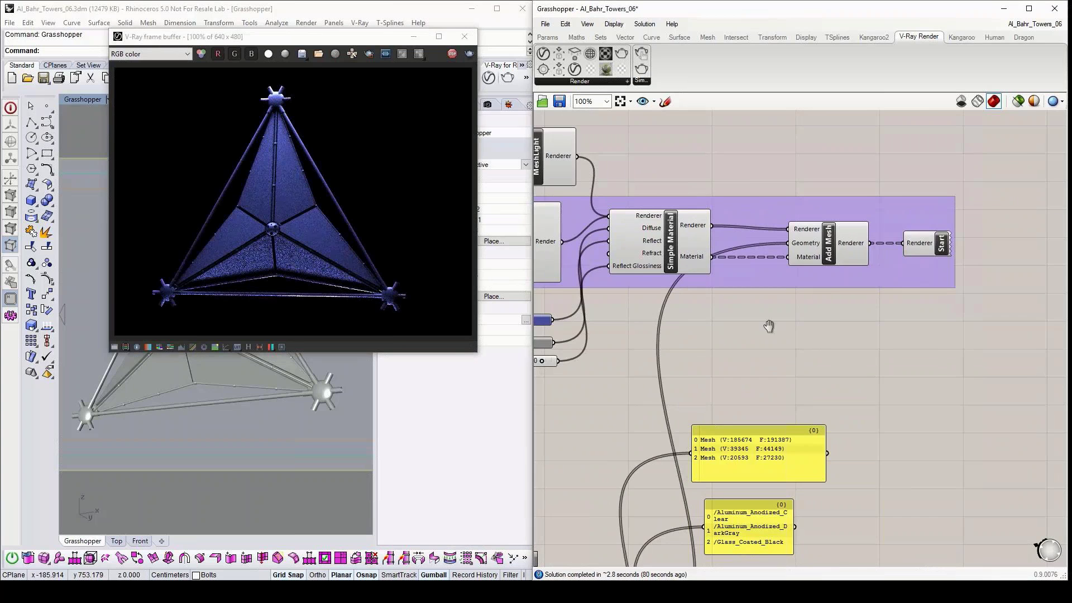
right_click_drag(769, 326, 928, 329)
scroll(809, 348, "up", 2)
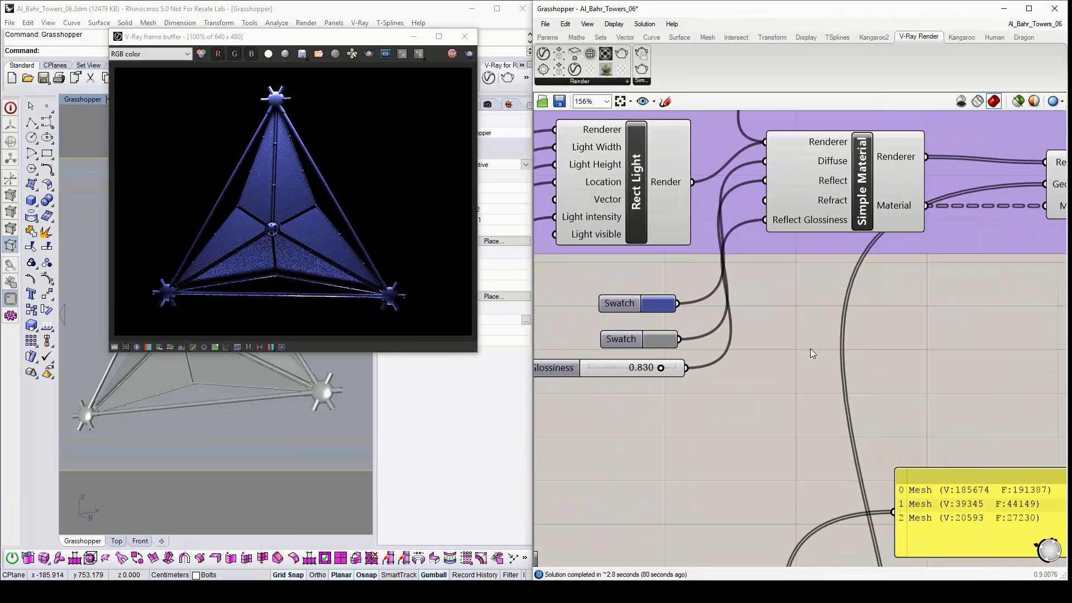
left_click(693, 318)
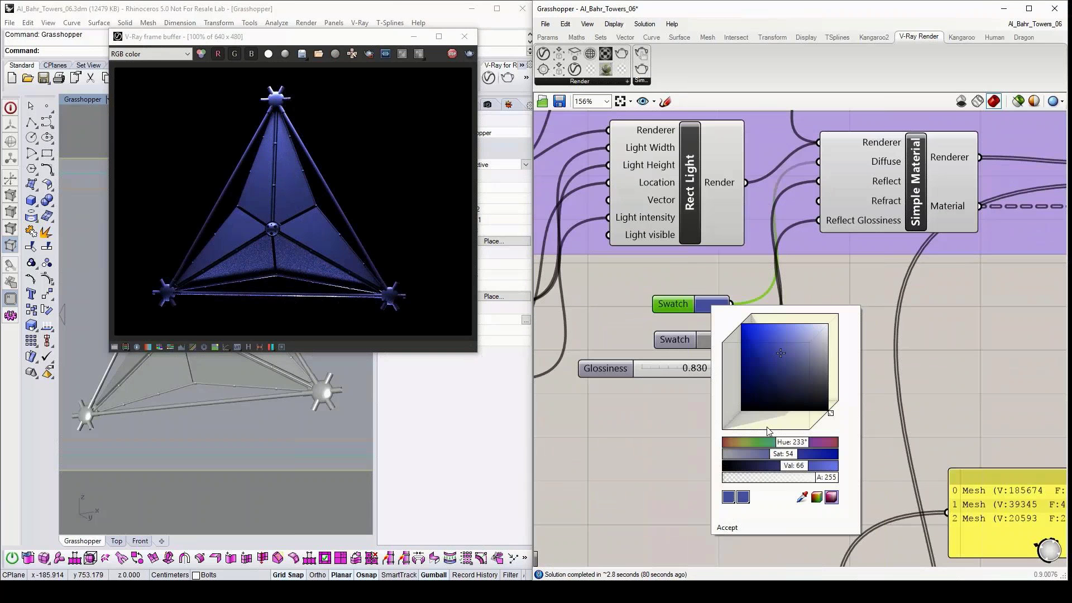
double_click(797, 443)
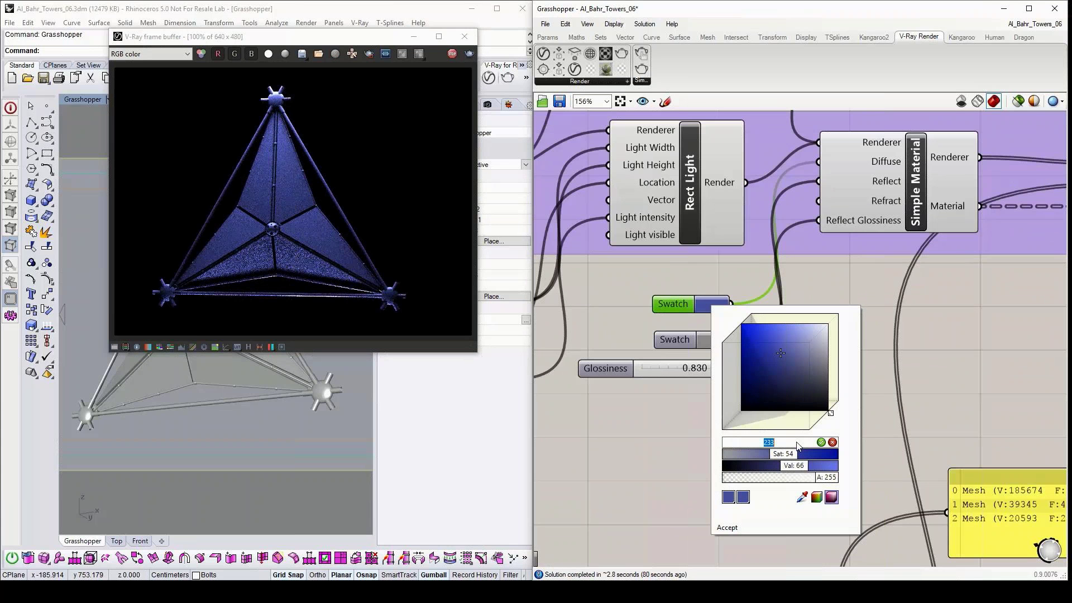
type("100")
key("Return")
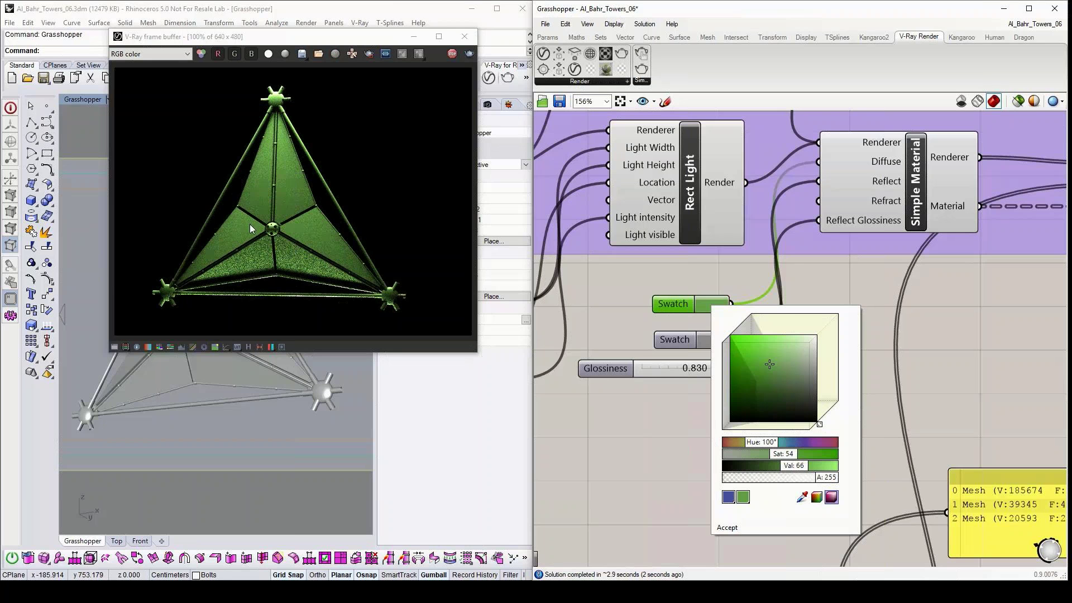
left_click(727, 527)
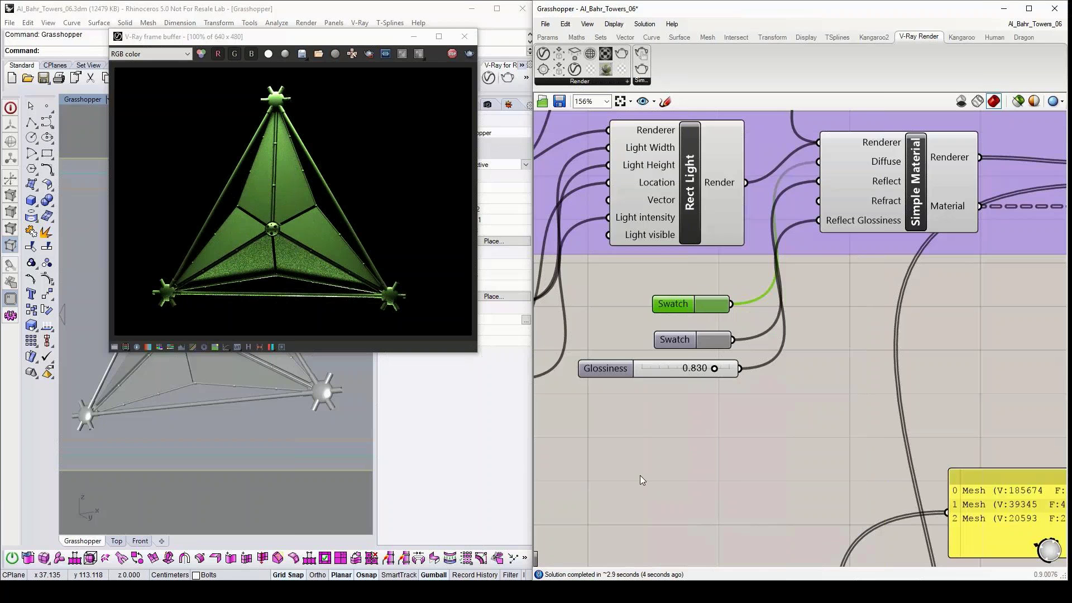
Set the Factor slider of the Grasshopper definition to 5 to fold the facade panels in the live render
scroll(765, 325, "down", 5)
right_click_drag(765, 326, 751, 227)
scroll(740, 469, "up", 4)
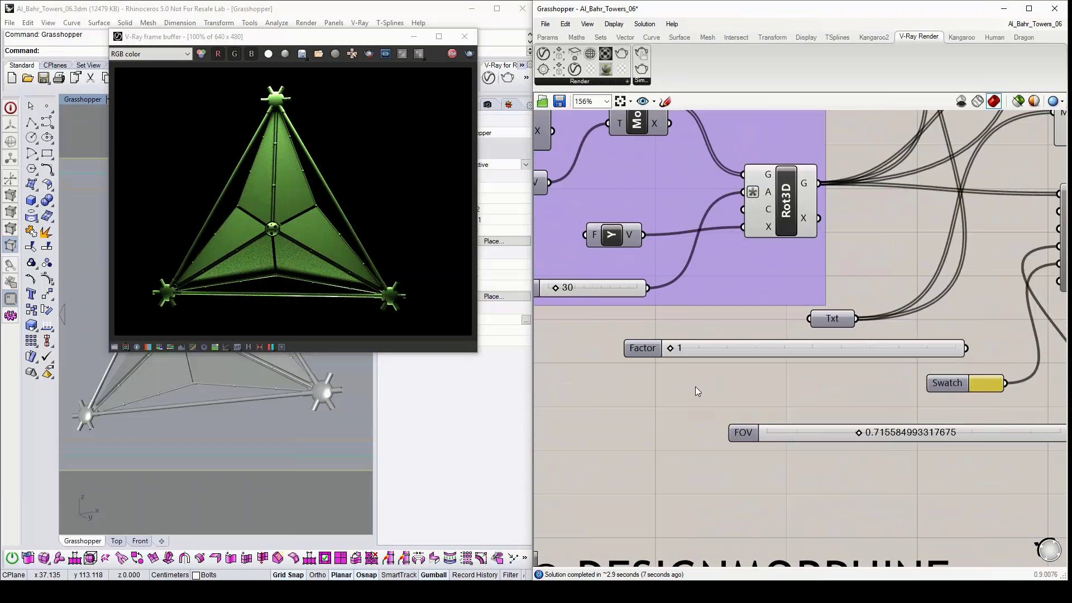
right_click_drag(729, 374, 707, 386)
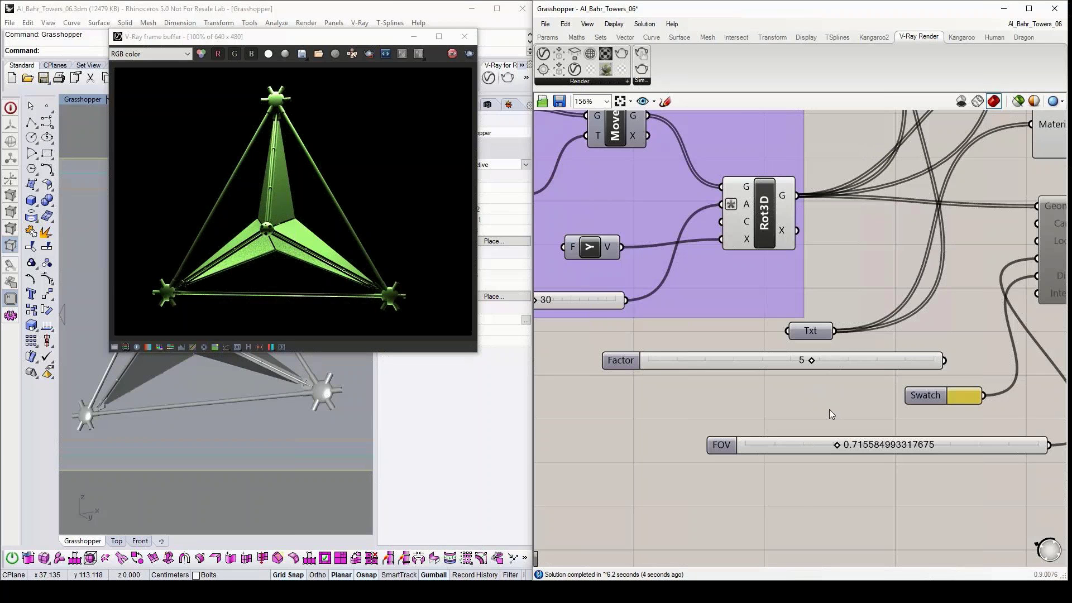
Disable the Start component at the end of the V-Ray render chain in Grasshopper and close the frame buffer
scroll(825, 414, "down", 4)
scroll(824, 411, "down", 1)
right_click_drag(970, 186, 850, 318)
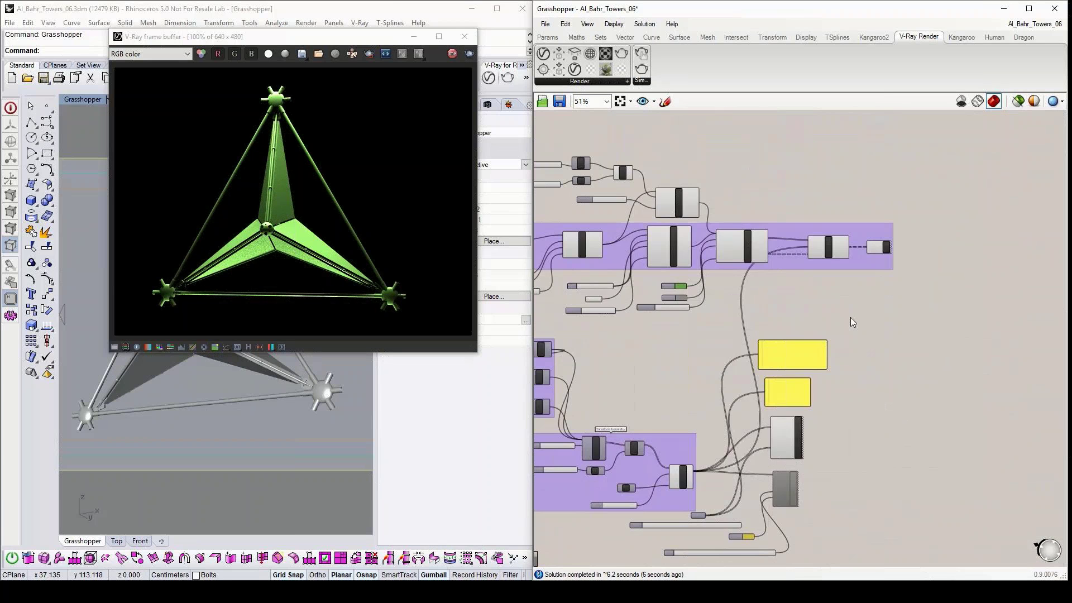
scroll(884, 238, "up", 4)
right_click(884, 238)
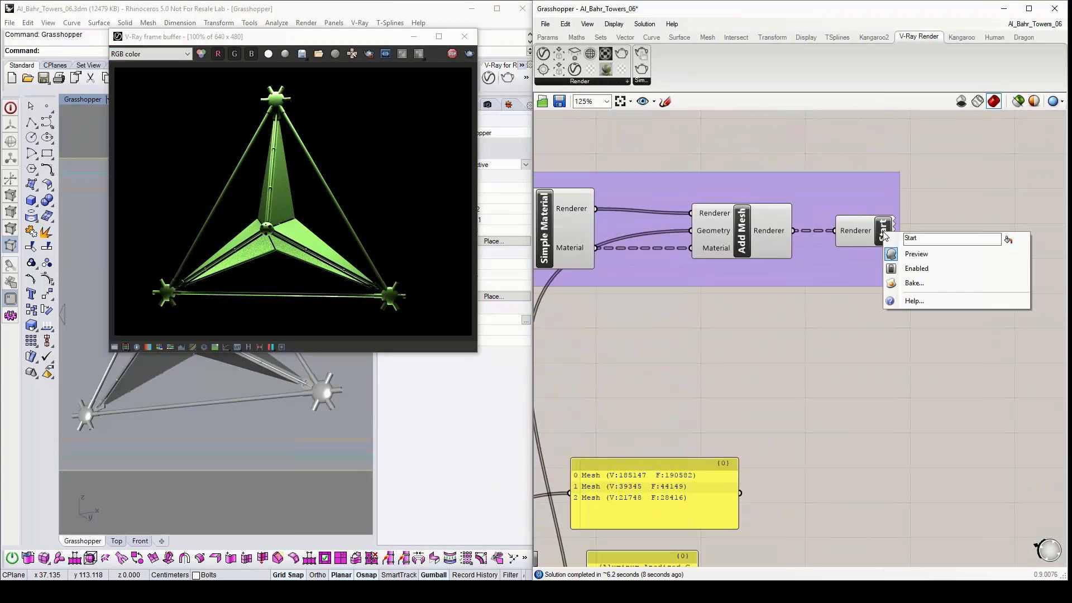
left_click(922, 268)
left_click(454, 57)
left_click(464, 36)
Start an interactive V-Ray render in Rhino for the Geometry Document component and set the Grasshopper Factor slider to 1
scroll(745, 333, "down", 4)
scroll(745, 333, "up", 4)
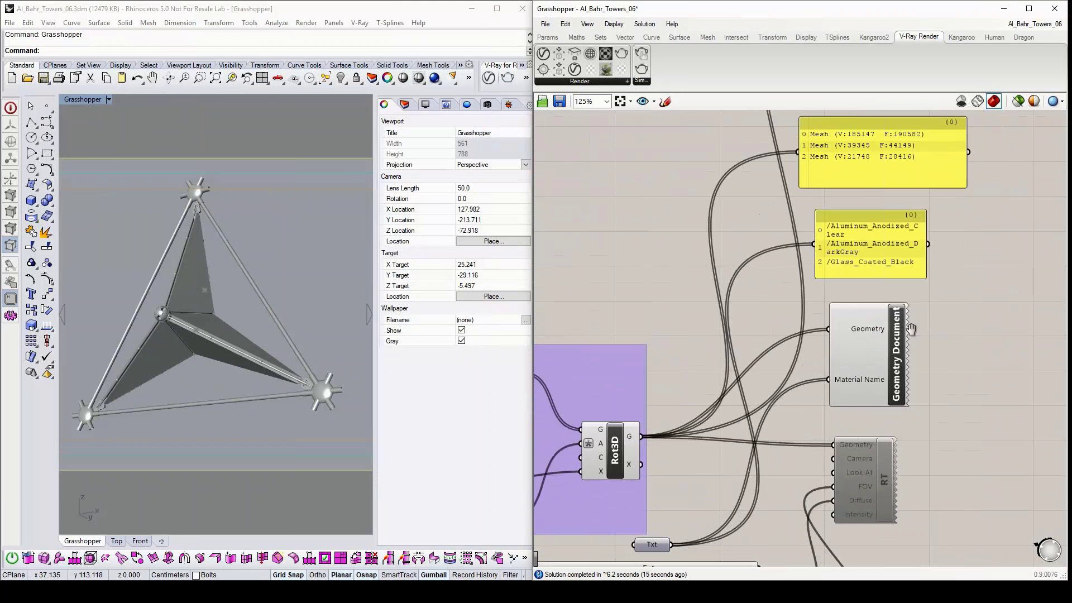
right_click_drag(681, 288, 668, 325)
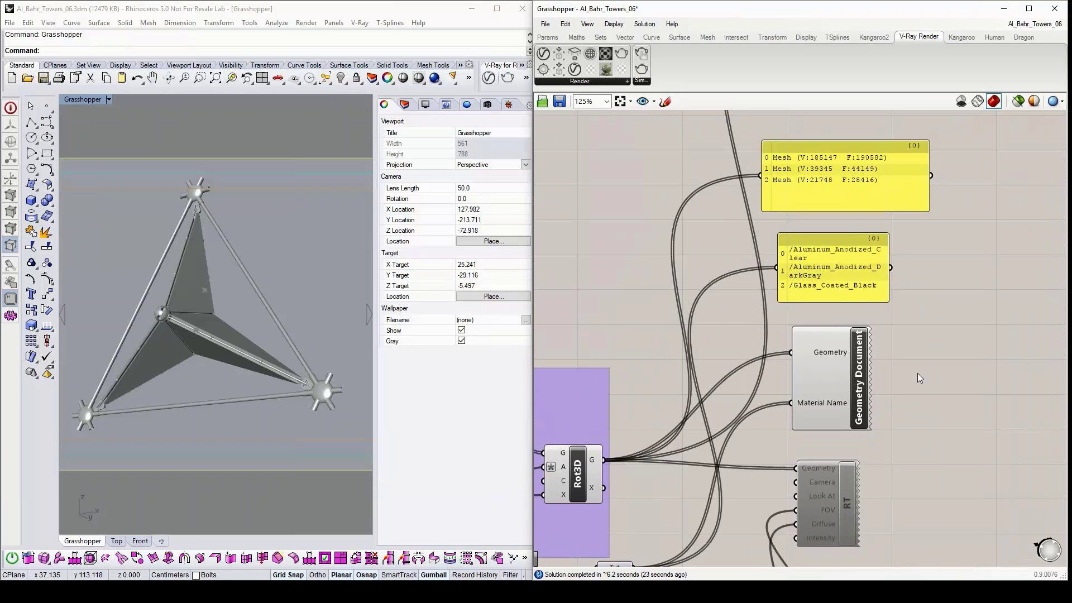
right_click_drag(917, 373, 921, 310)
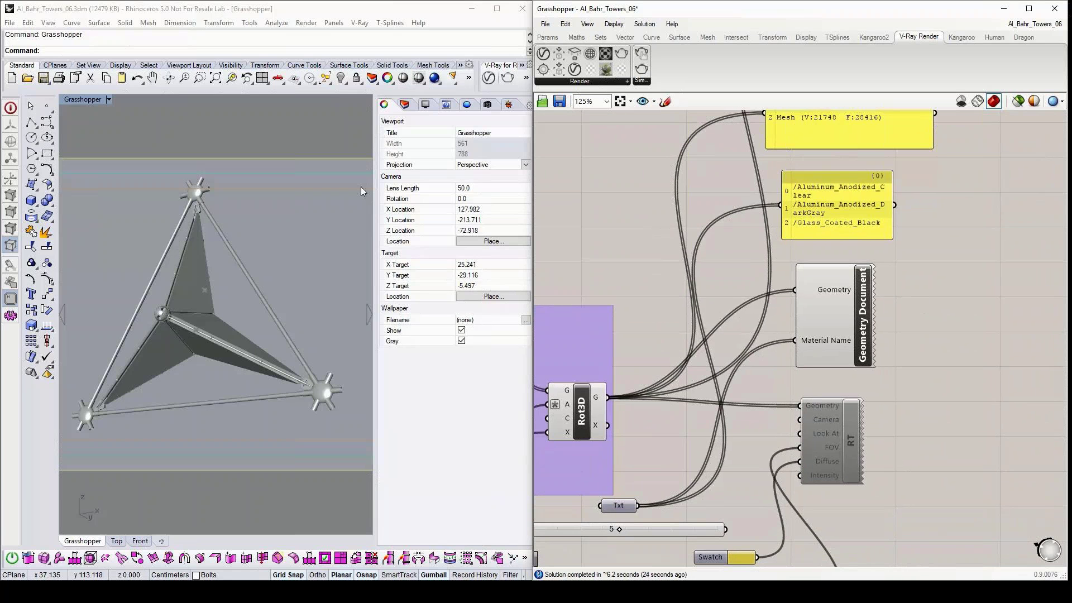
left_click(526, 79)
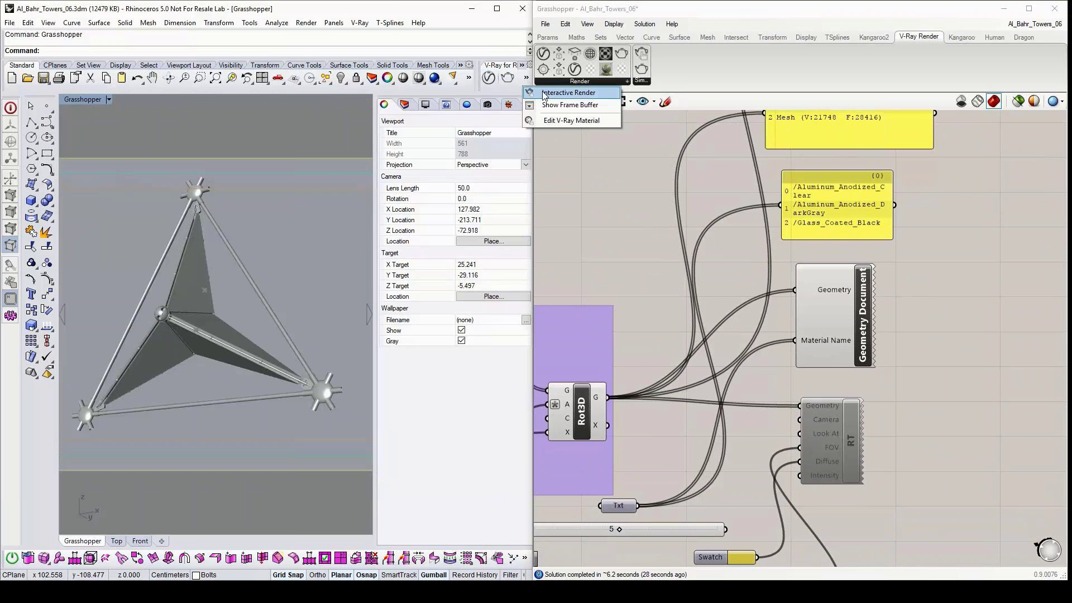
left_click(568, 93)
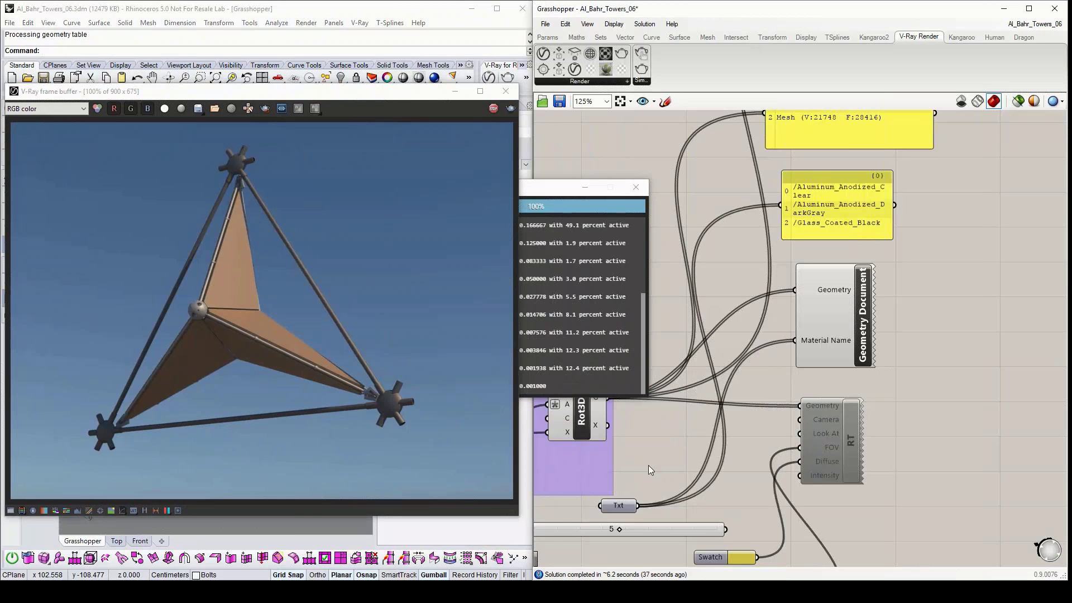
right_click_drag(652, 468, 864, 251)
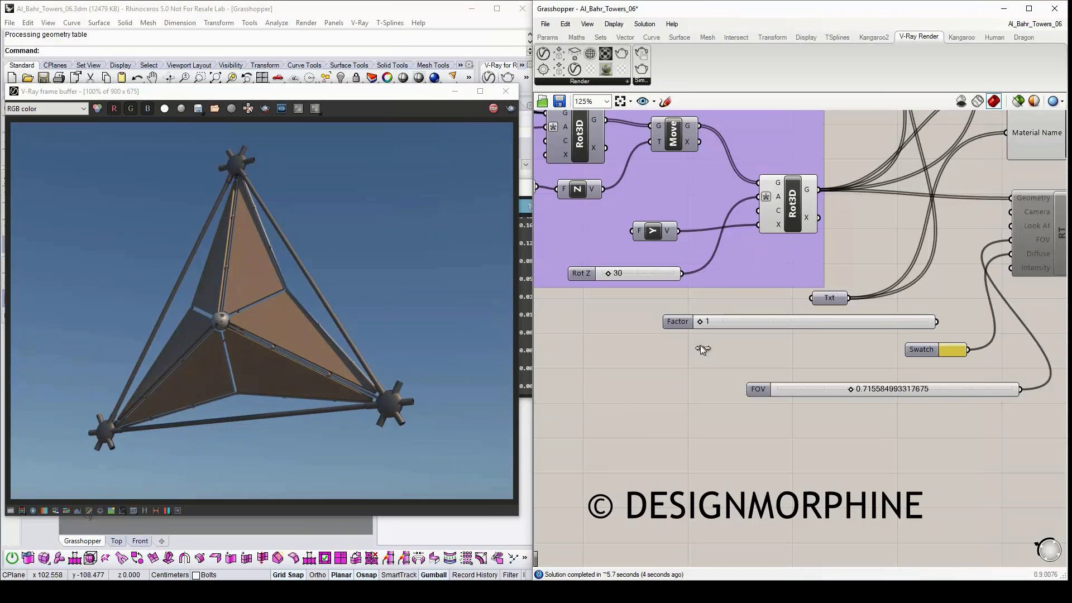
Return to a maximized Rhino window and enable the Clipping plane object through the V-Ray Asset Editor's geometry list
left_click(1003, 9)
left_click(494, 10)
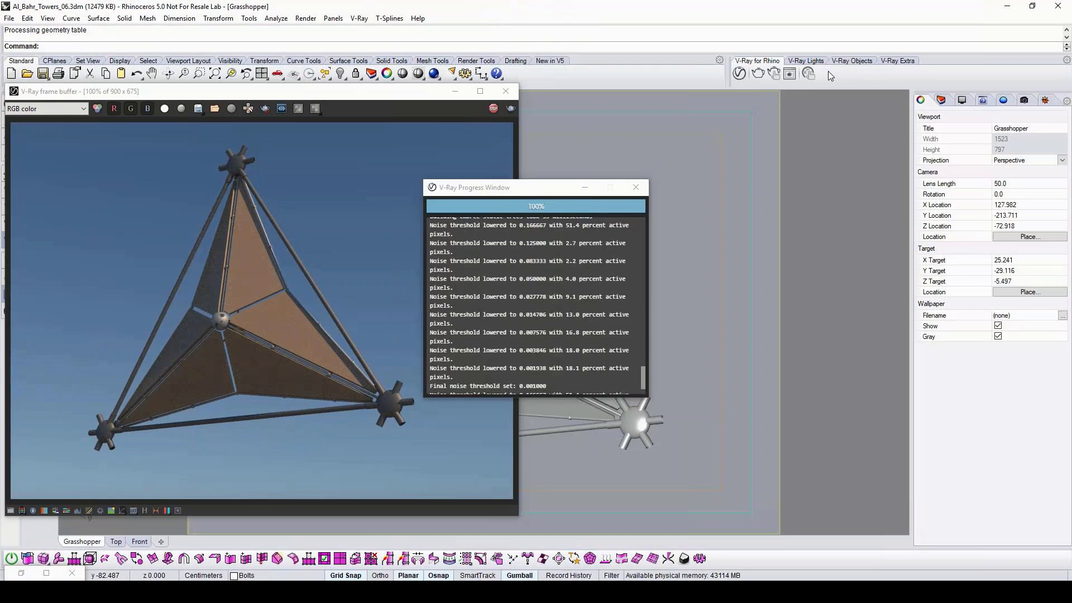
left_click(739, 73)
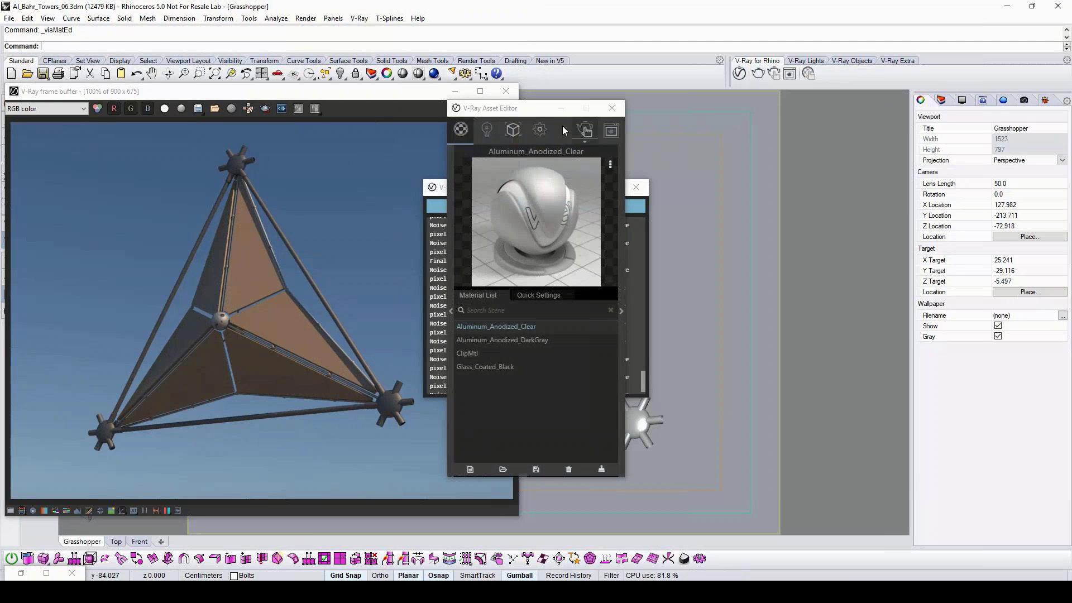
left_click_drag(562, 109, 854, 105)
left_click(806, 129)
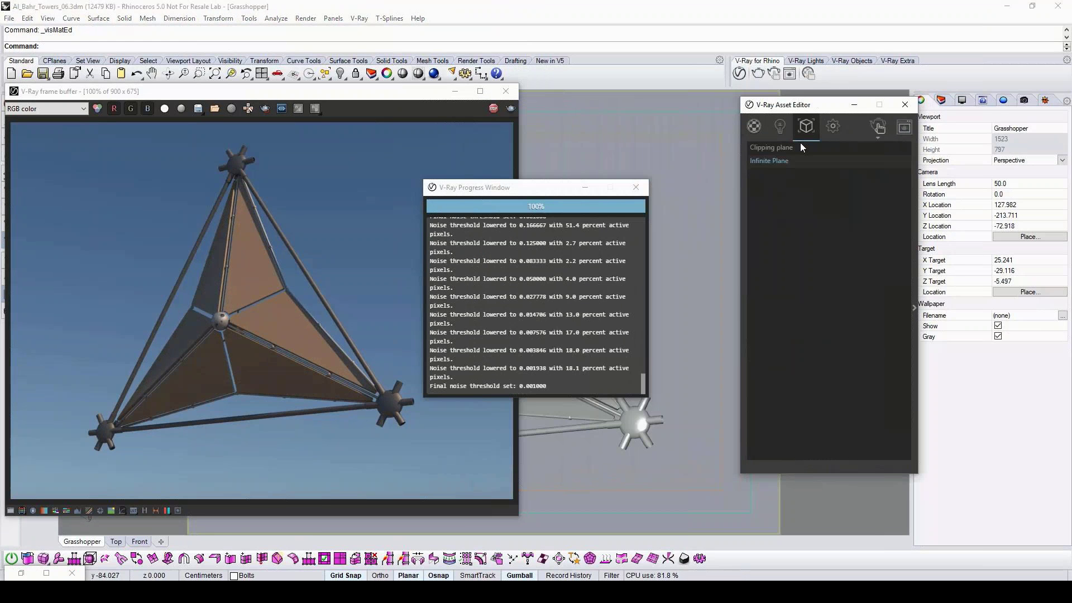
left_click(800, 145)
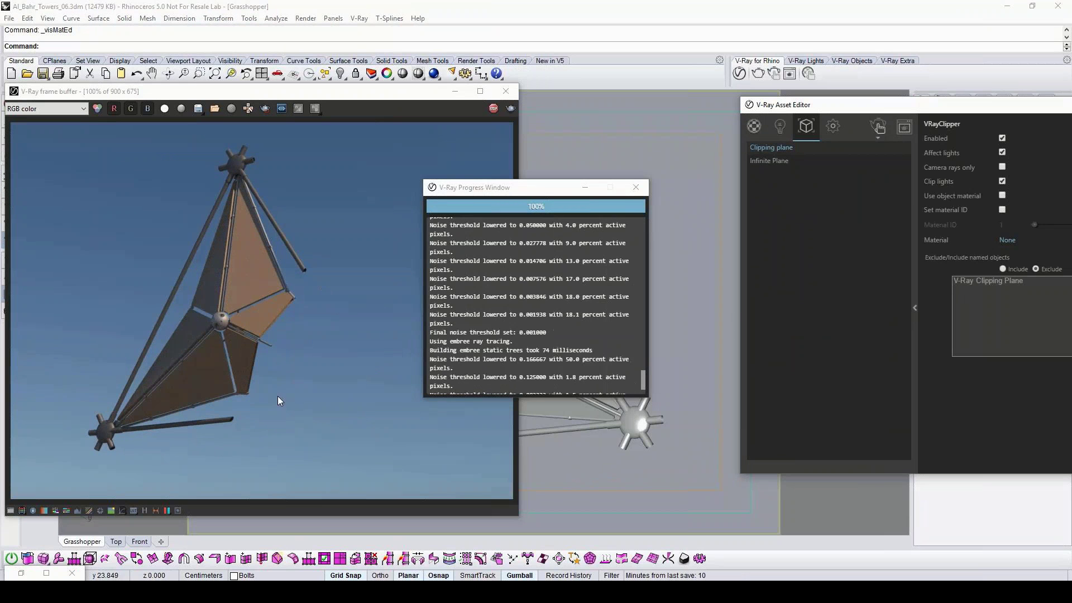
Switch the clipping plane's Use object material option on and off again, and assign ClipMtl as its material
left_click(1003, 196)
left_click(1003, 196)
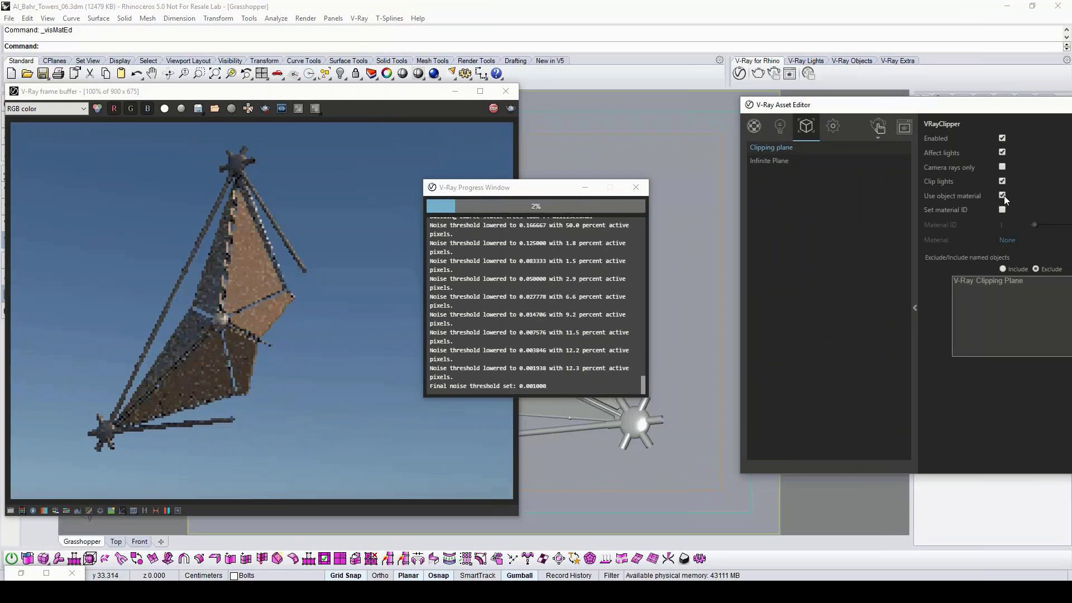
left_click_drag(1010, 106, 856, 98)
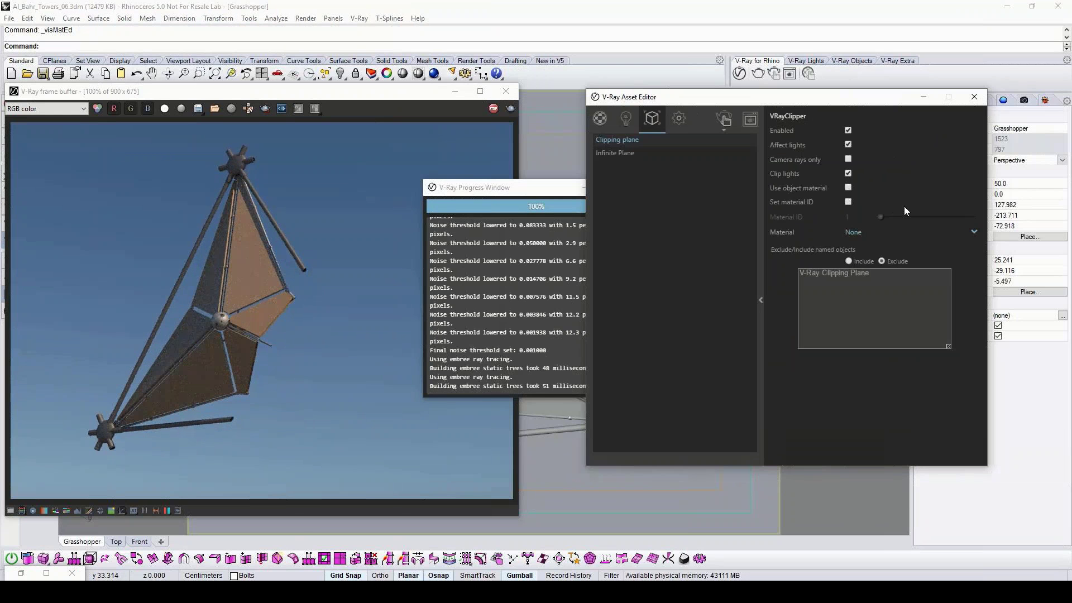
left_click(896, 230)
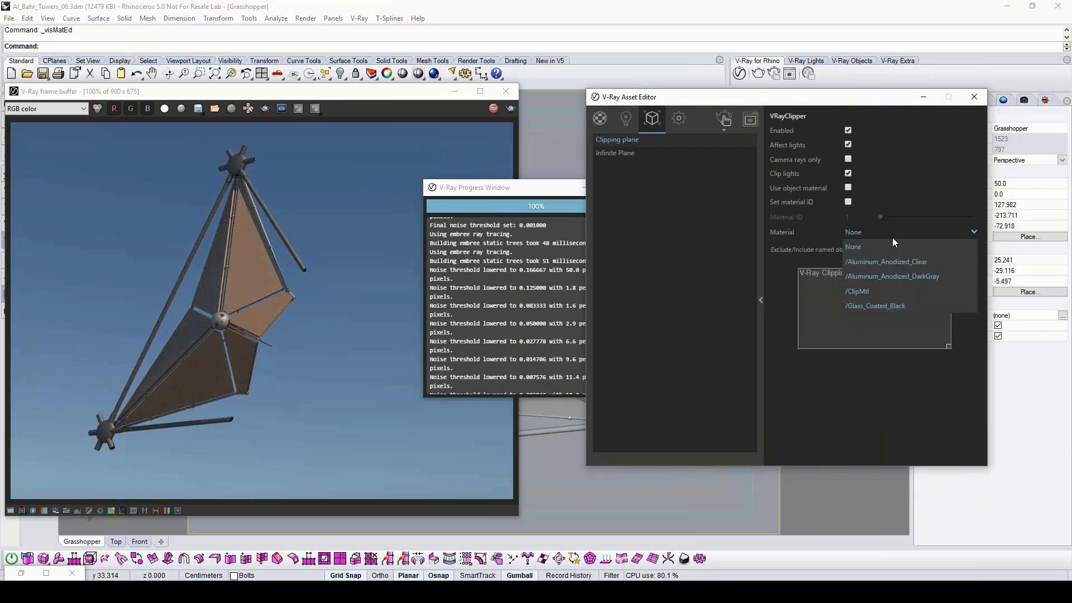
left_click(873, 292)
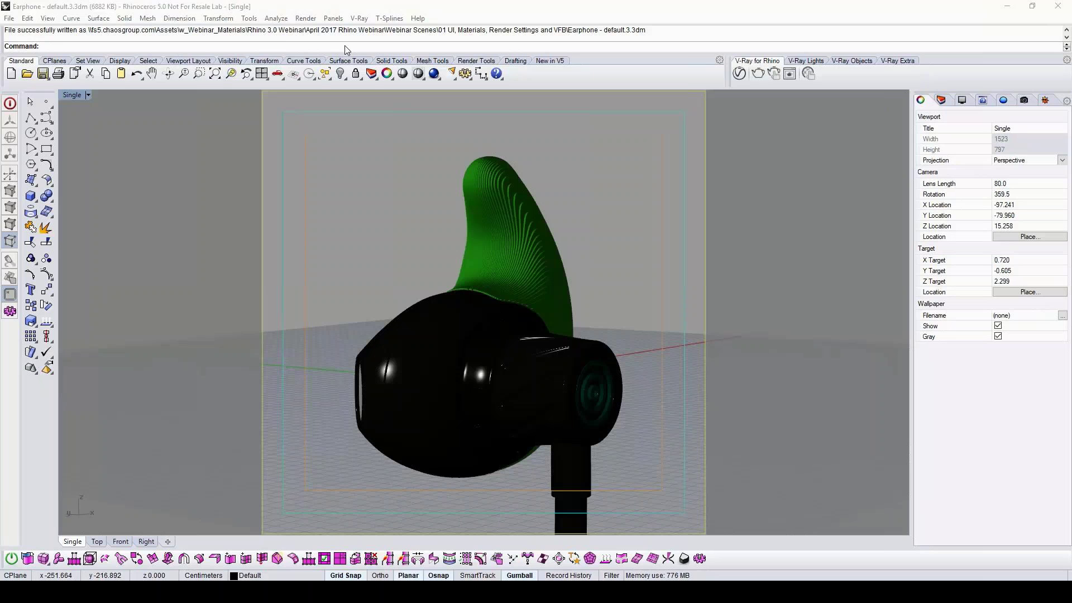
Export the earphone scene as a VRScene file named rhino_export on the Desktop
left_click(359, 18)
mouse_move(313, 98)
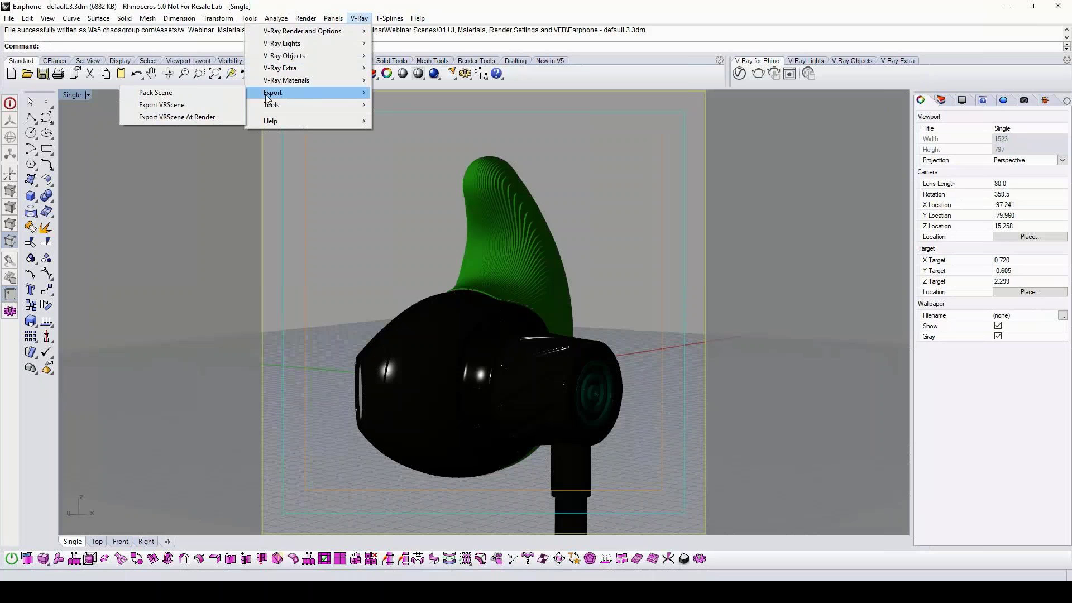
left_click(203, 105)
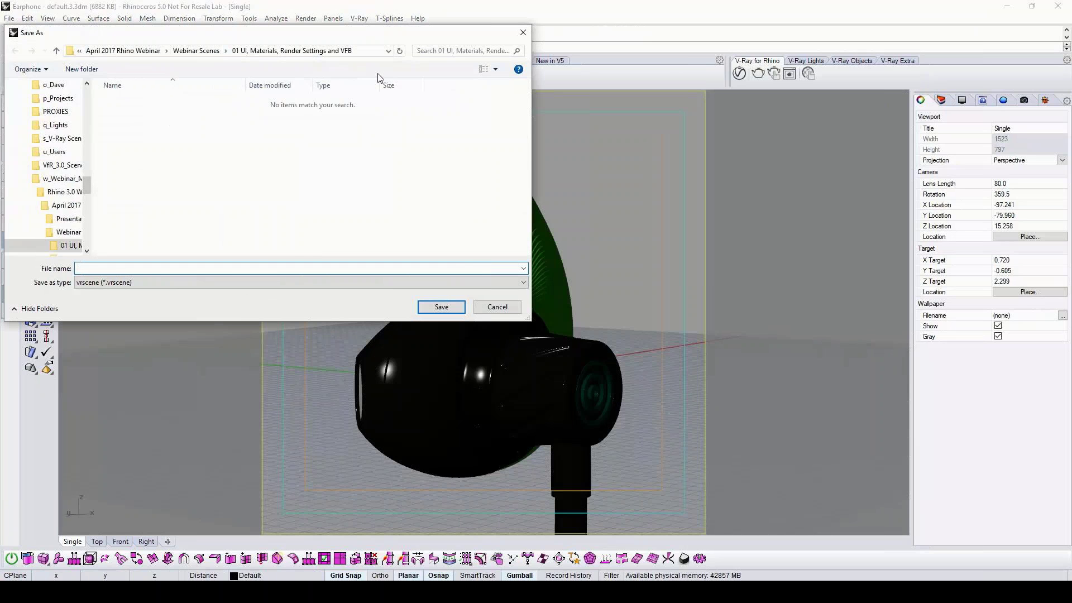
left_click(388, 51)
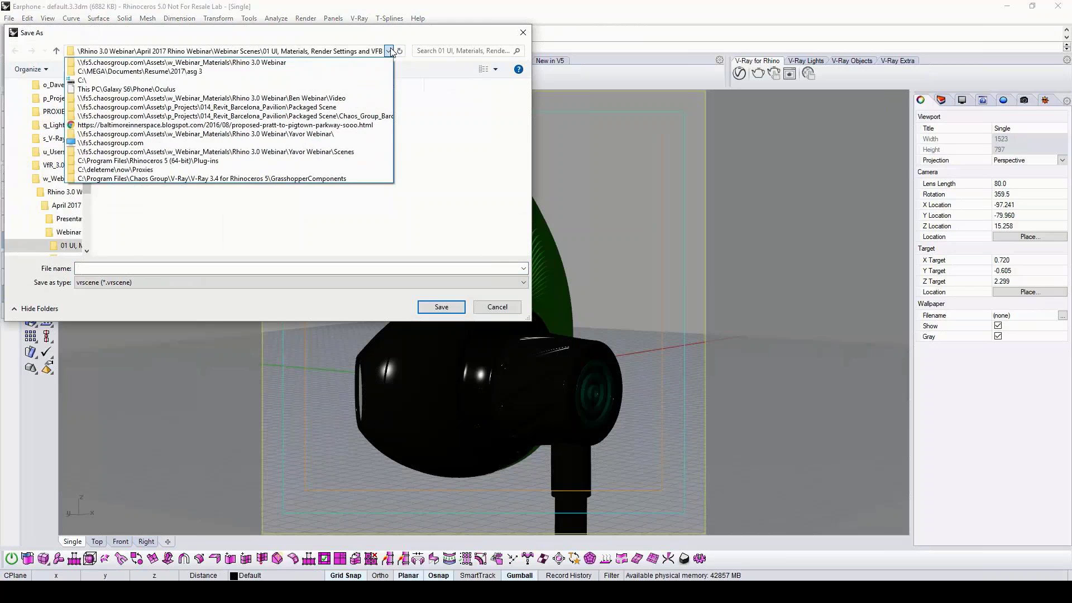
left_click(345, 55)
left_click_drag(87, 185, 104, 91)
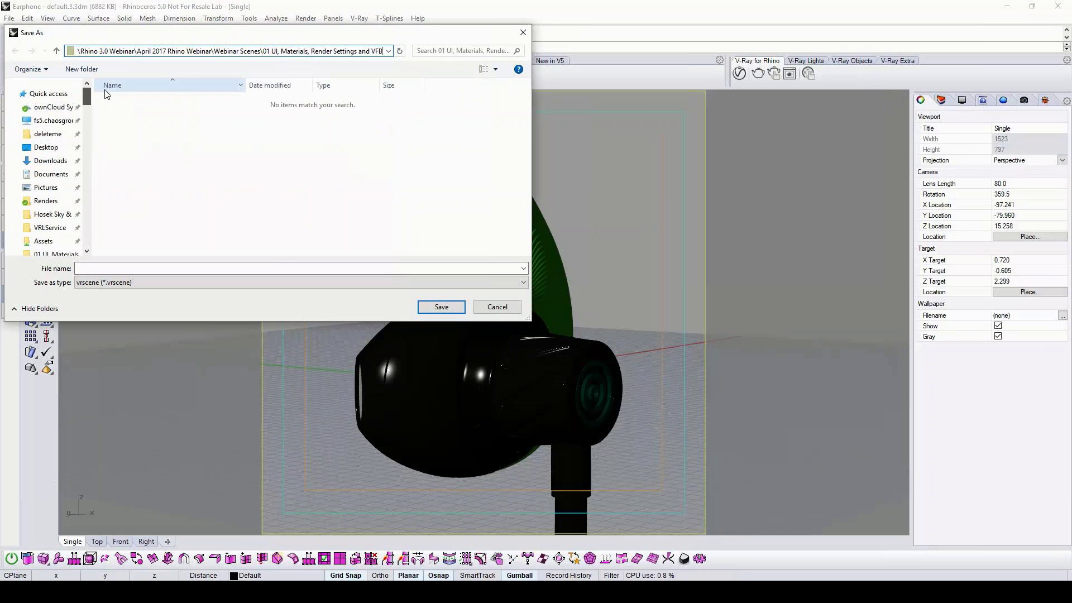
left_click(46, 147)
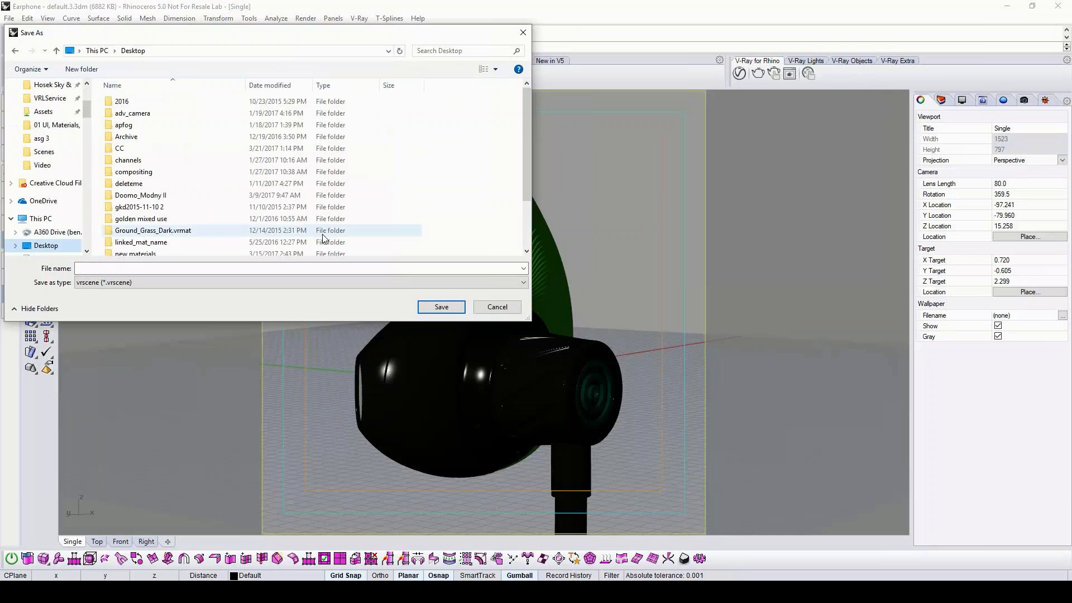
left_click(166, 269)
type("rhino_expor")
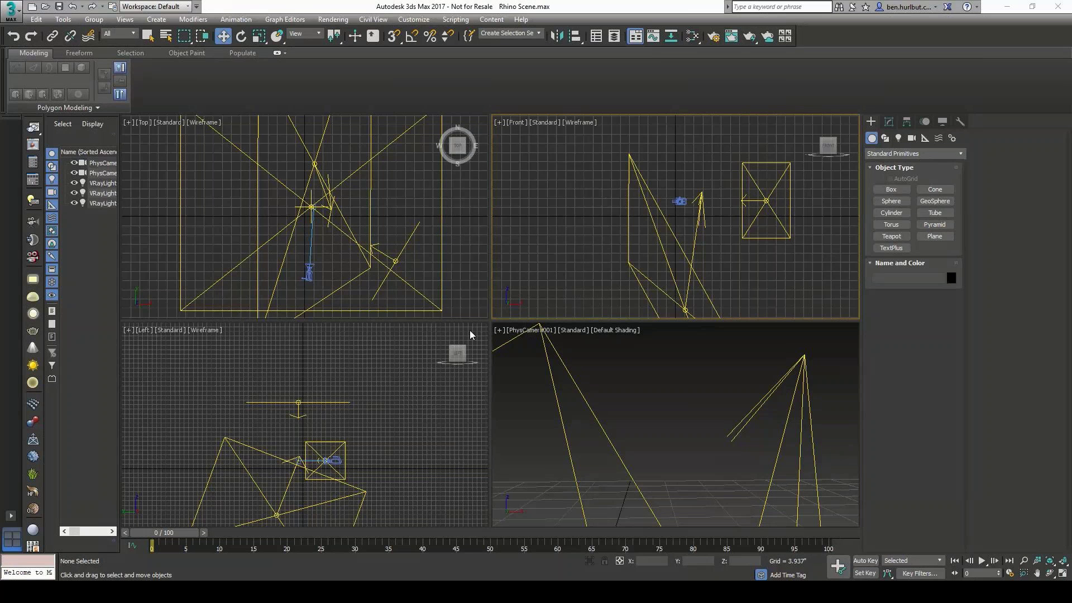
In 3ds Max, place a VRayScene object in the Top view at about X 3, Y 4.2, loading the exported VRScene file from the Desktop
left_click(898, 154)
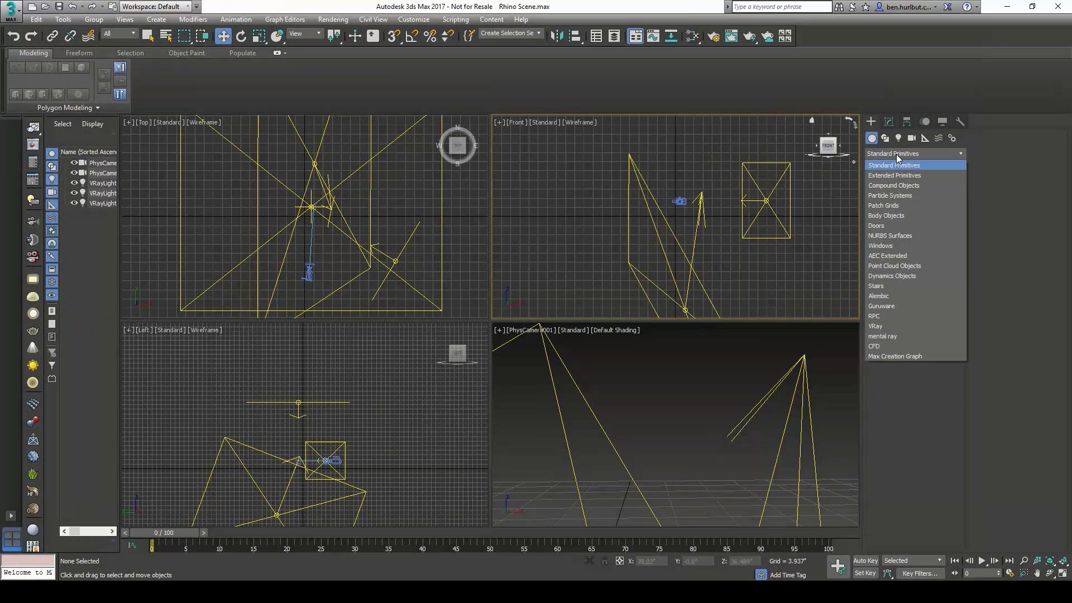
left_click(875, 326)
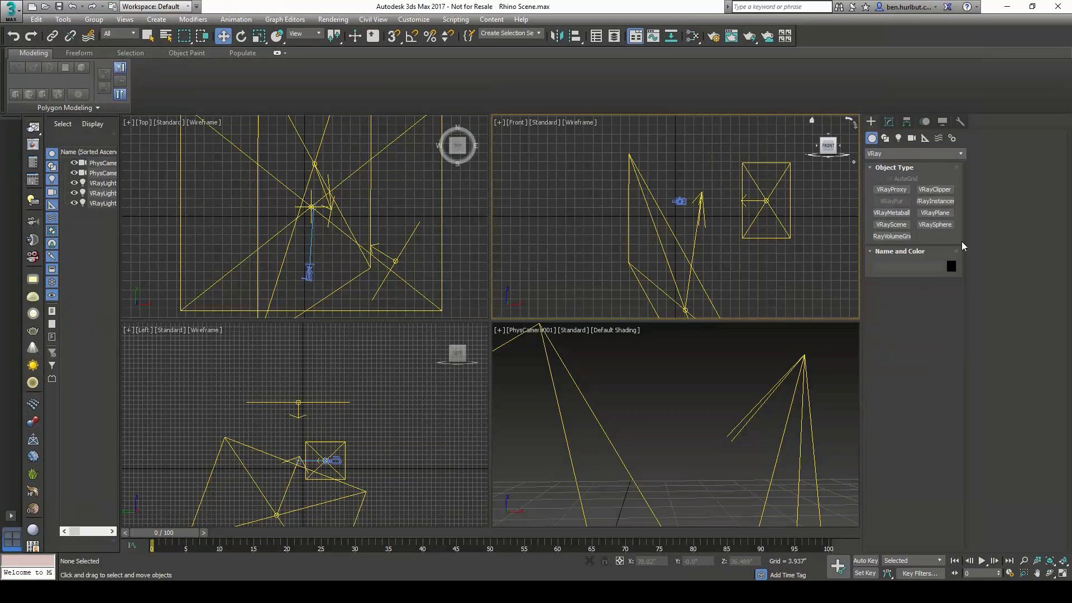
left_click(891, 224)
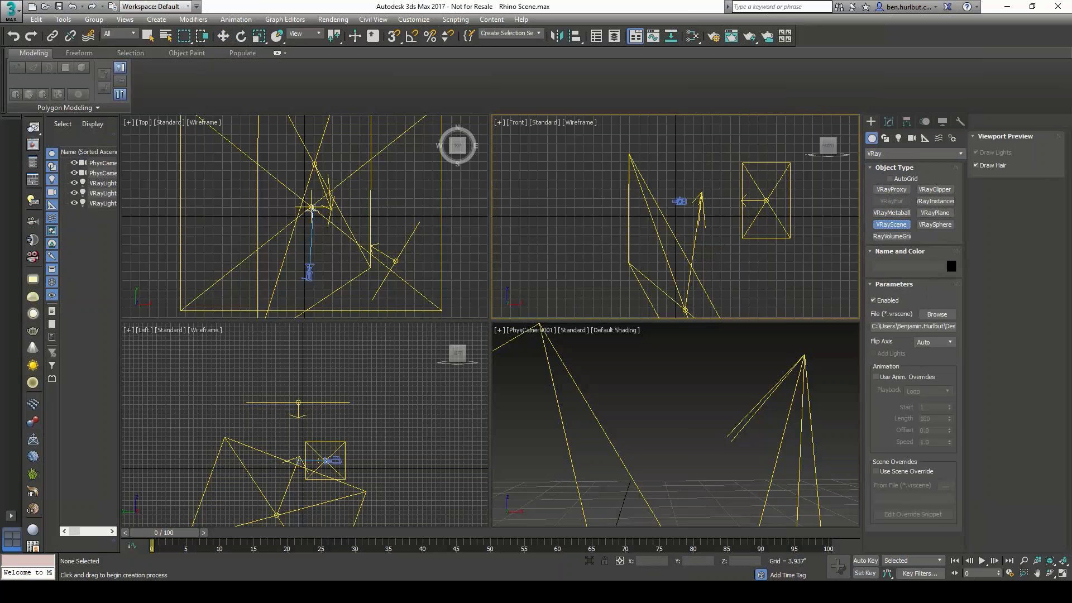
left_click(311, 208)
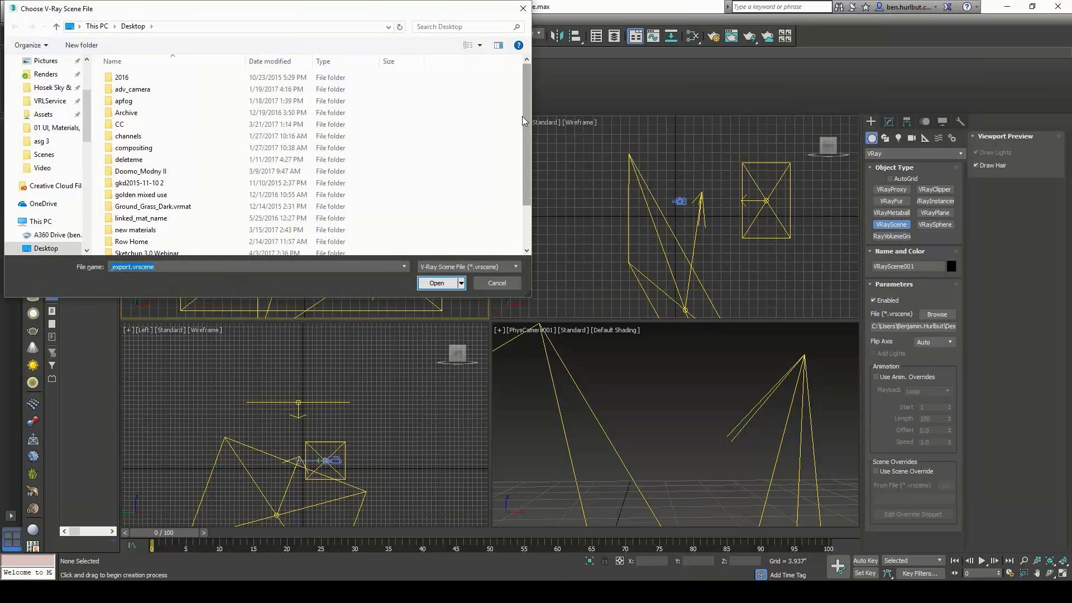
scroll(526, 120, "down", 2)
double_click(138, 238)
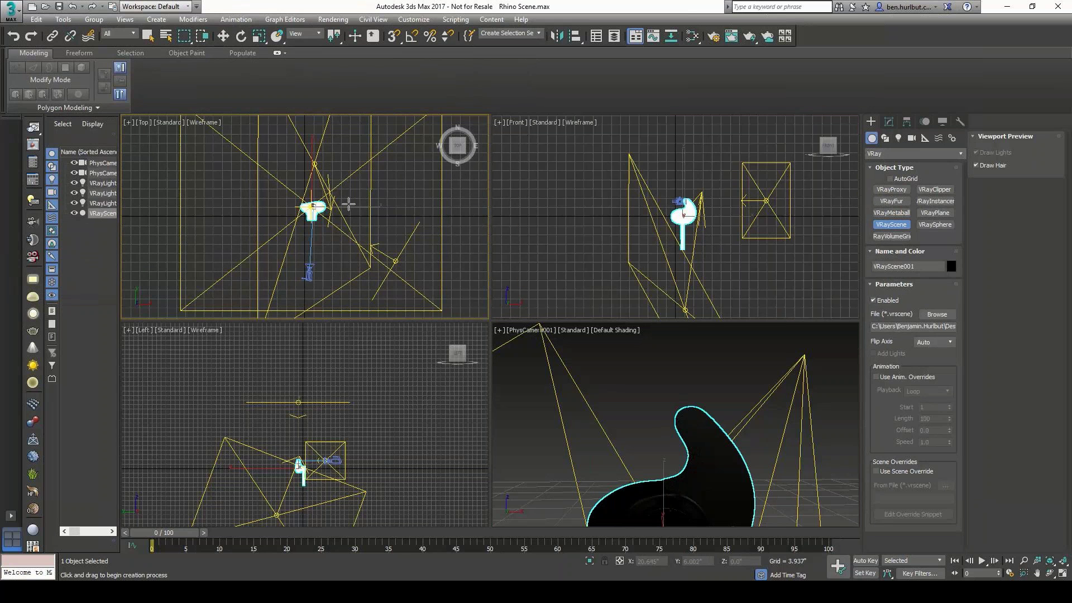
Raise the imported earphone to about Z 4.6 and rotate it about 32 degrees around the Z axis
right_click(581, 235)
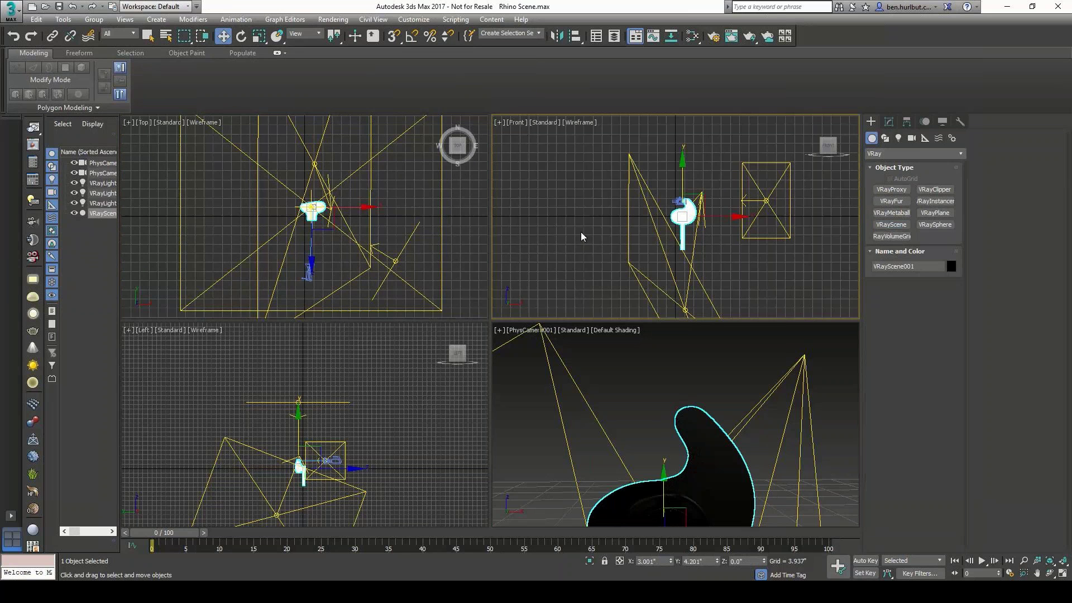
left_click_drag(680, 165, 684, 158)
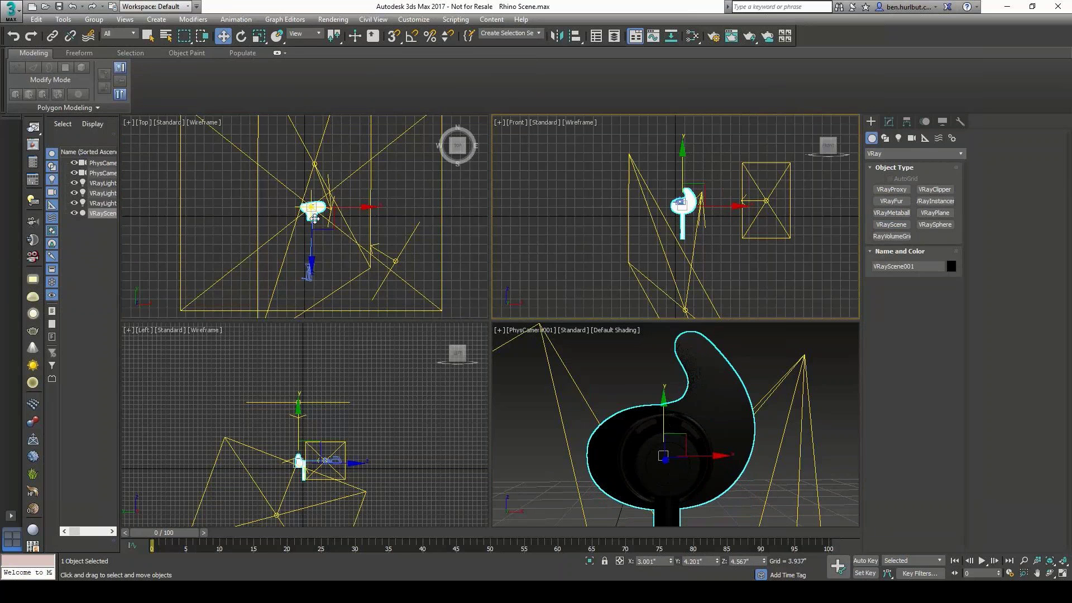
left_click(314, 219)
key("e")
left_click_drag(341, 150, 308, 143)
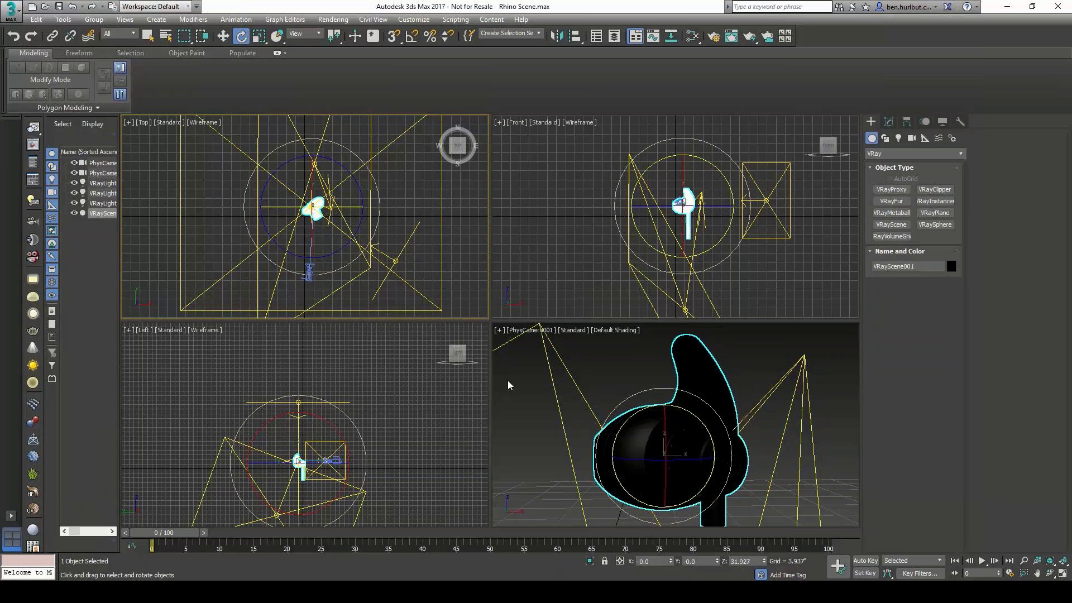
Render the PhysCamera001 view of the imported earphone in the V-Ray frame buffer
left_click(508, 385)
left_click(33, 128)
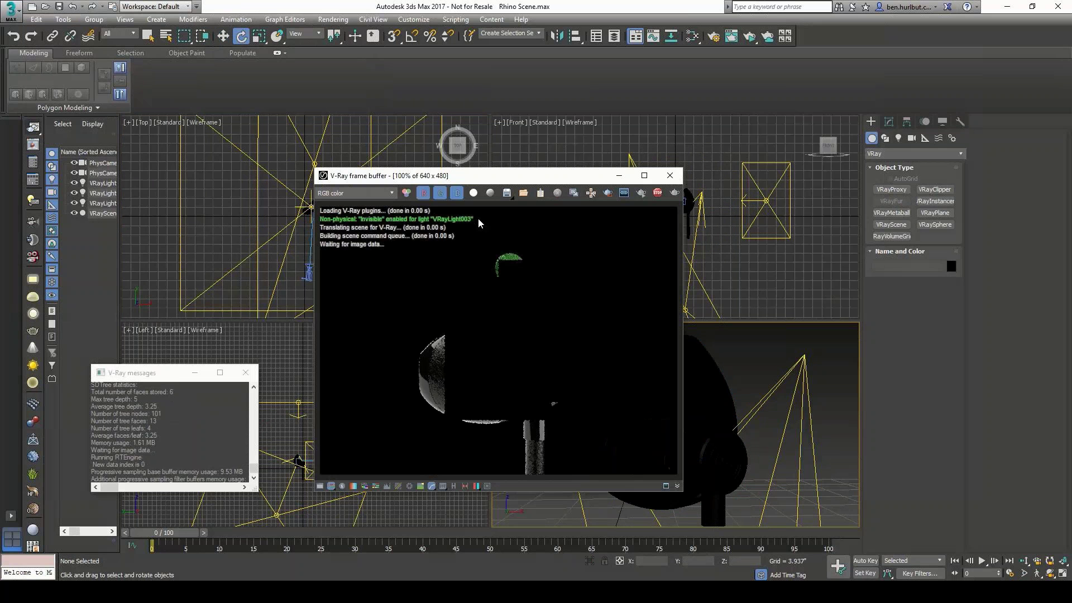
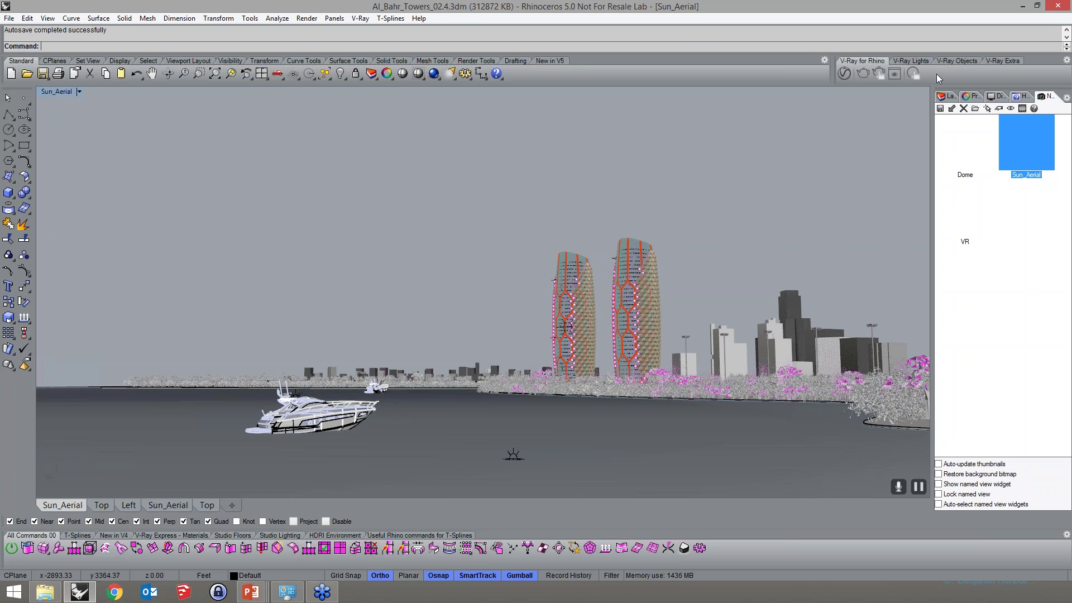
In Rhino's Al_Bahr_Towers_02.4 scene, open the V-Ray Asset Editor's render settings with the advanced options expanded, moving the window clear of the named views
left_click(846, 77)
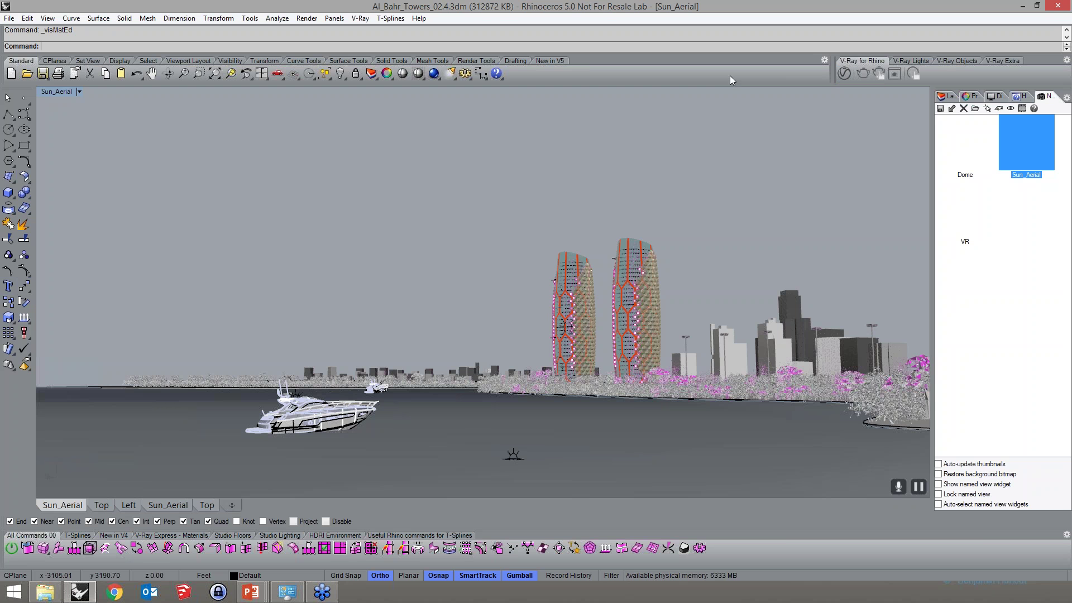
left_click(839, 194)
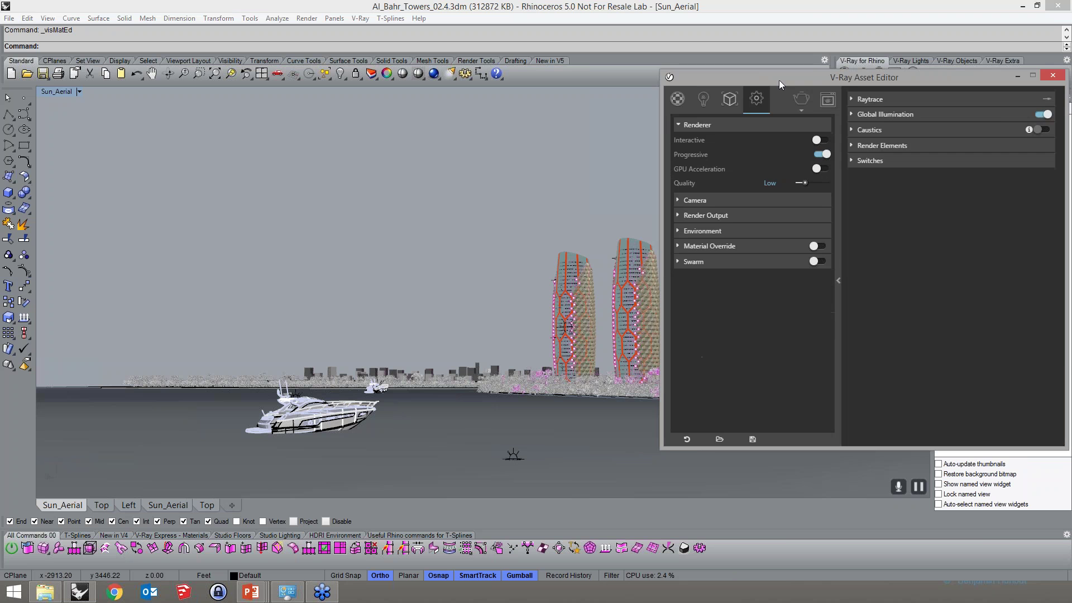
left_click_drag(779, 79, 733, 88)
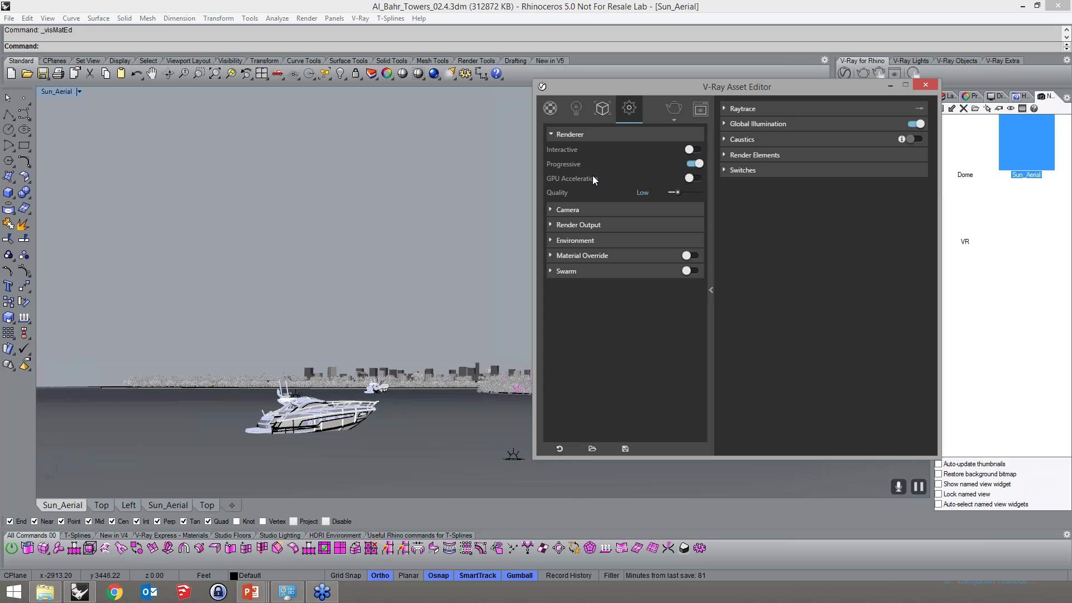
Toggle GPU acceleration in the V-Ray renderer settings
left_click(697, 177)
left_click(694, 178)
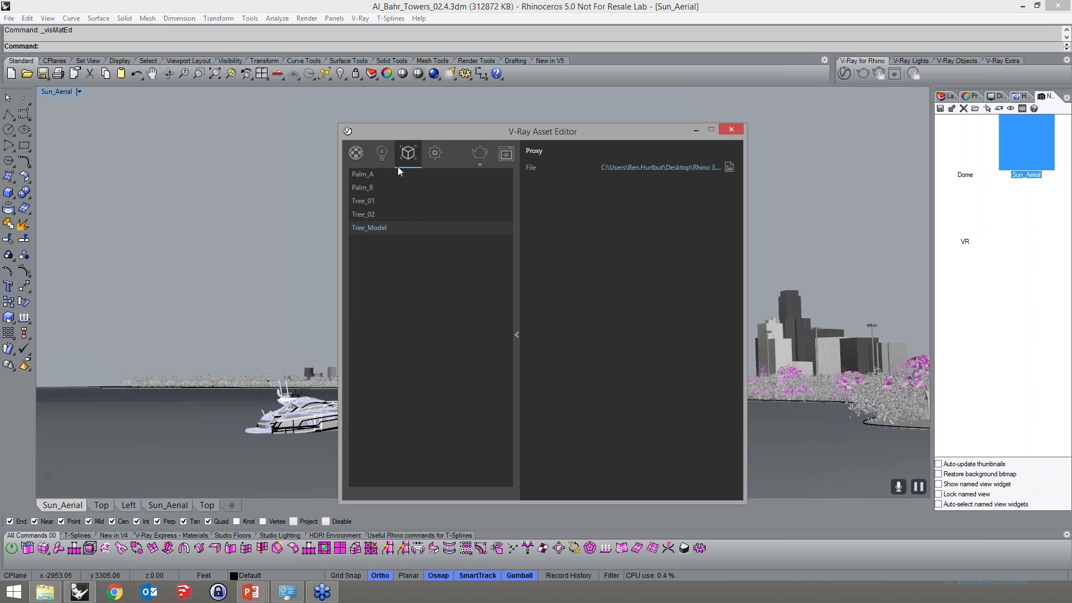
Draw a large box freehand over the water beside the yacht in the Sun_Aerial view
left_click(192, 277)
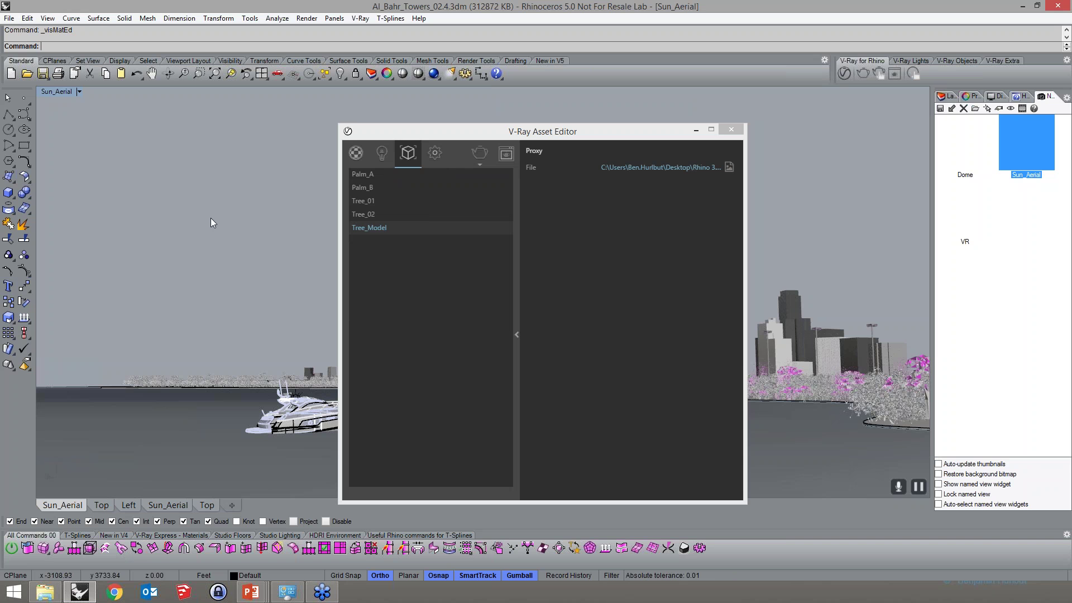
left_click(8, 192)
left_click(119, 433)
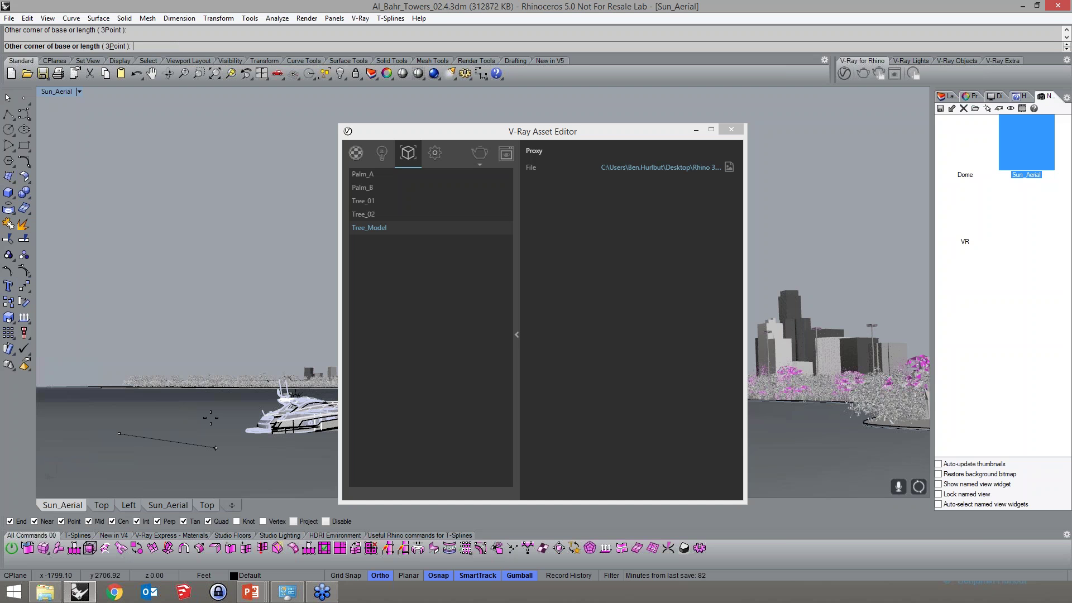
left_click(237, 418)
left_click(240, 311)
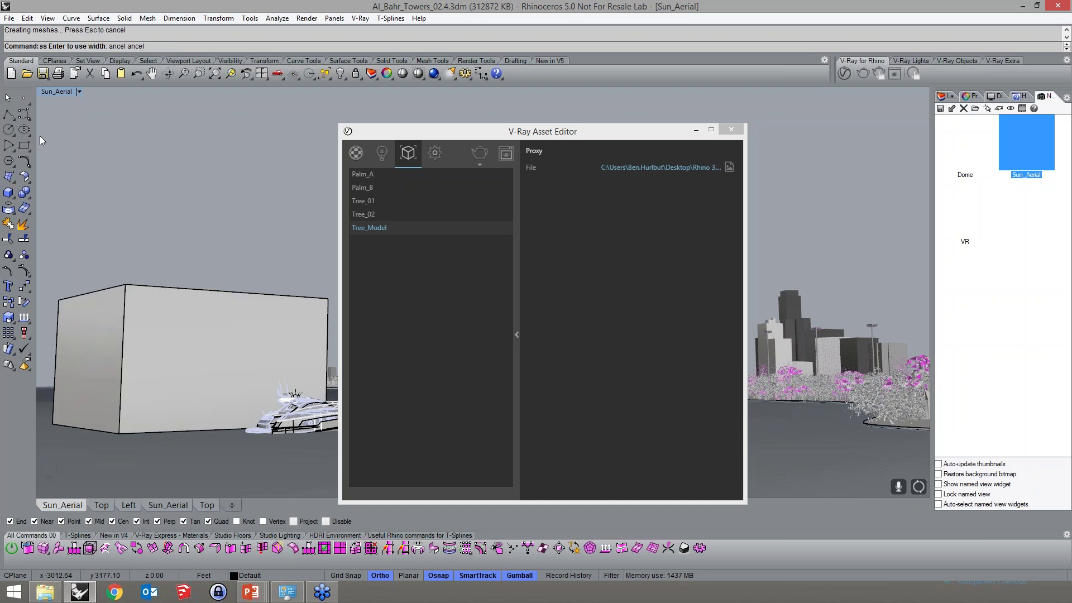
Select the new box and add V-Ray fur to it
key("Escape")
left_click(268, 335)
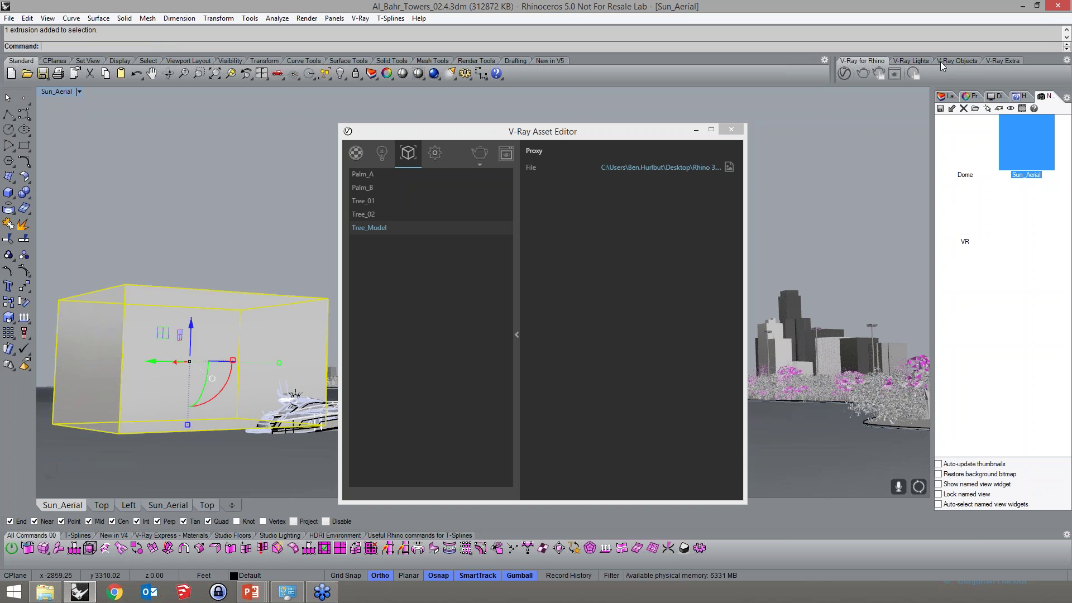
left_click(957, 60)
left_click(899, 73)
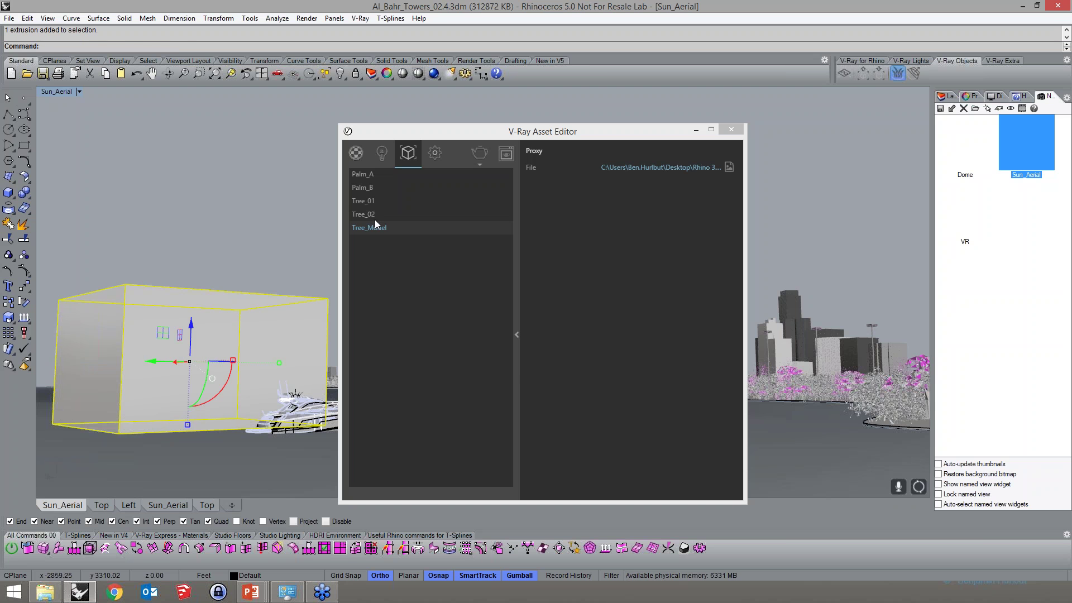
middle_click(195, 227)
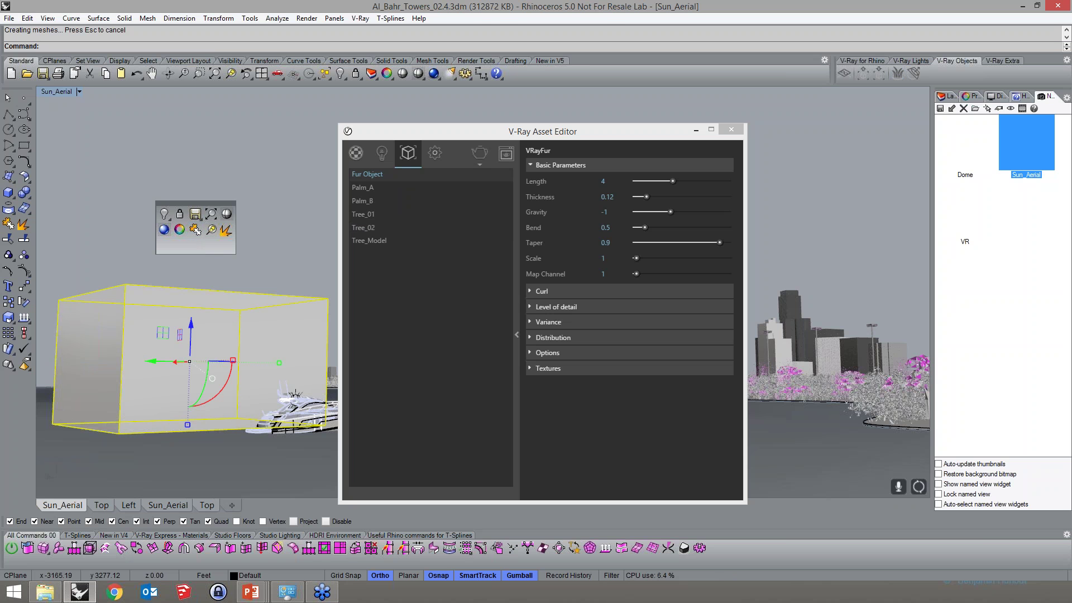
key("Escape")
left_click(176, 288)
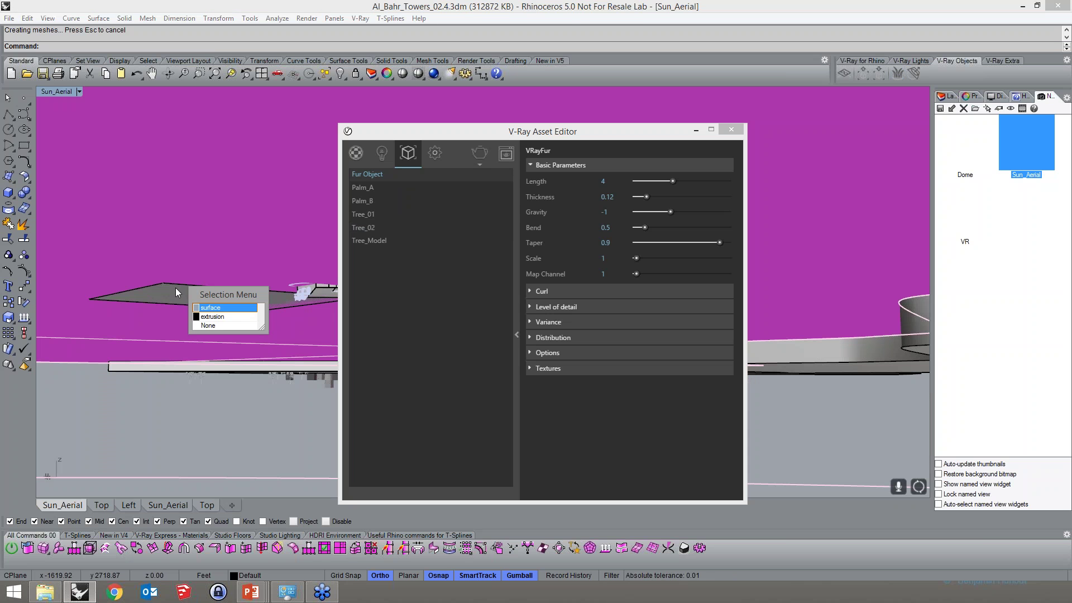
left_click(174, 288)
left_click(175, 297)
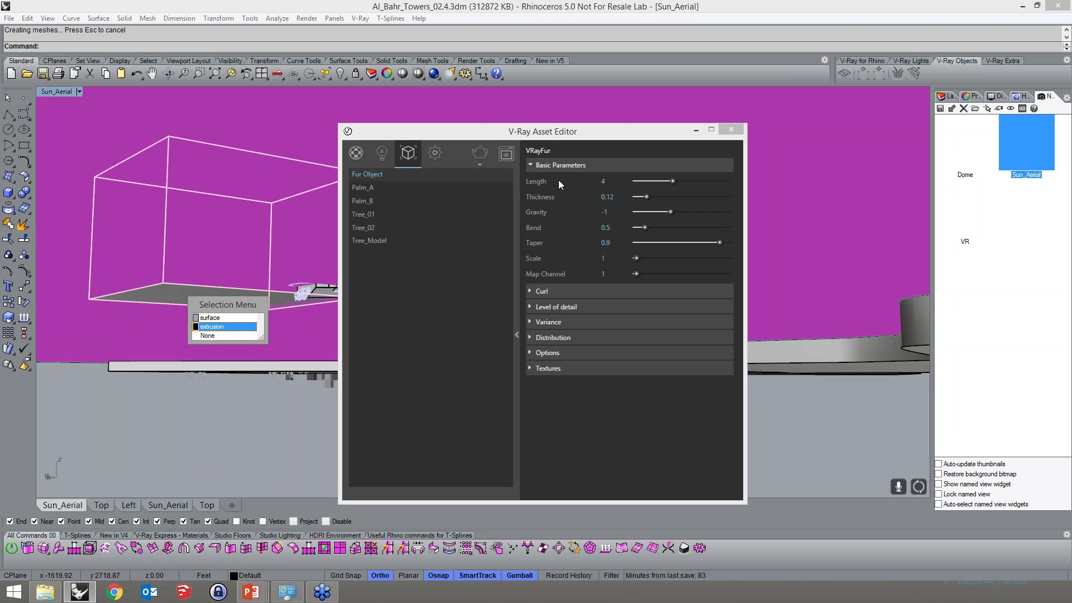
key("Escape")
left_click(201, 233)
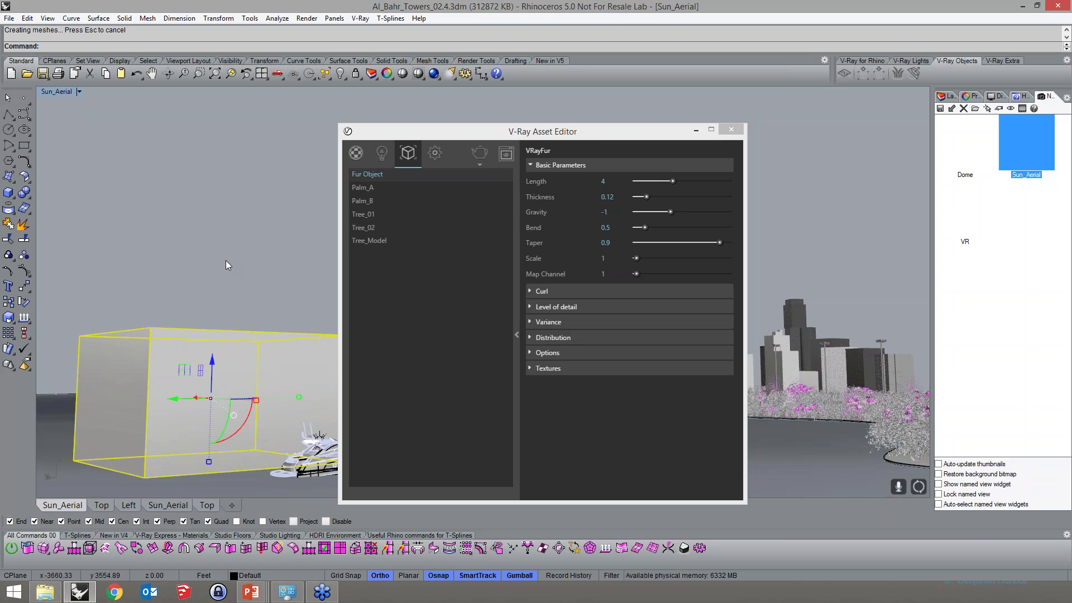
Check the Fur Object's options in the geometry list and delete the box from the scene
left_click(367, 174)
right_click(388, 180)
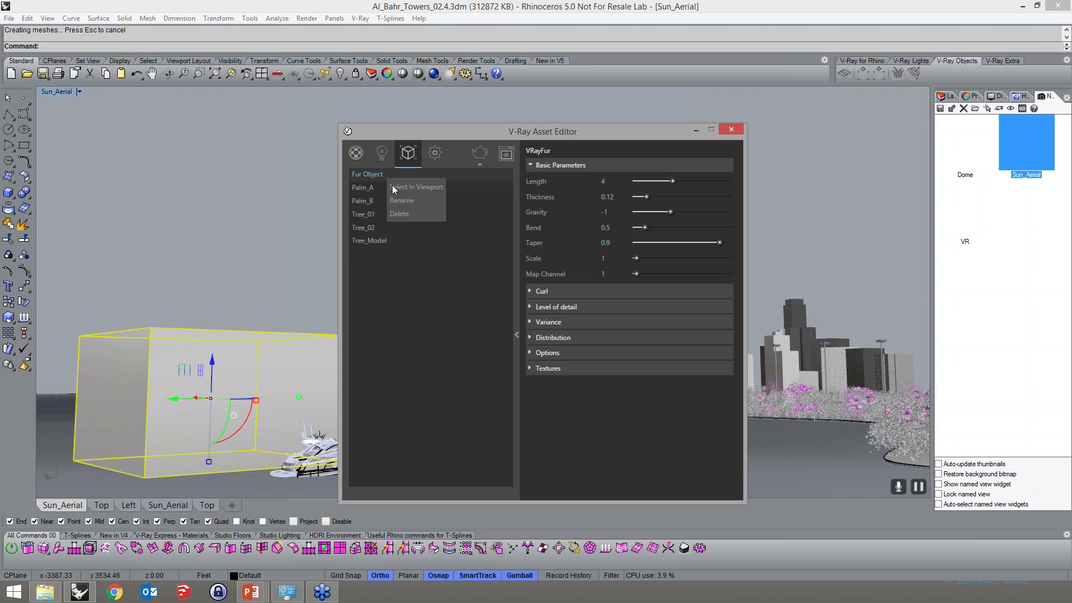
left_click(419, 277)
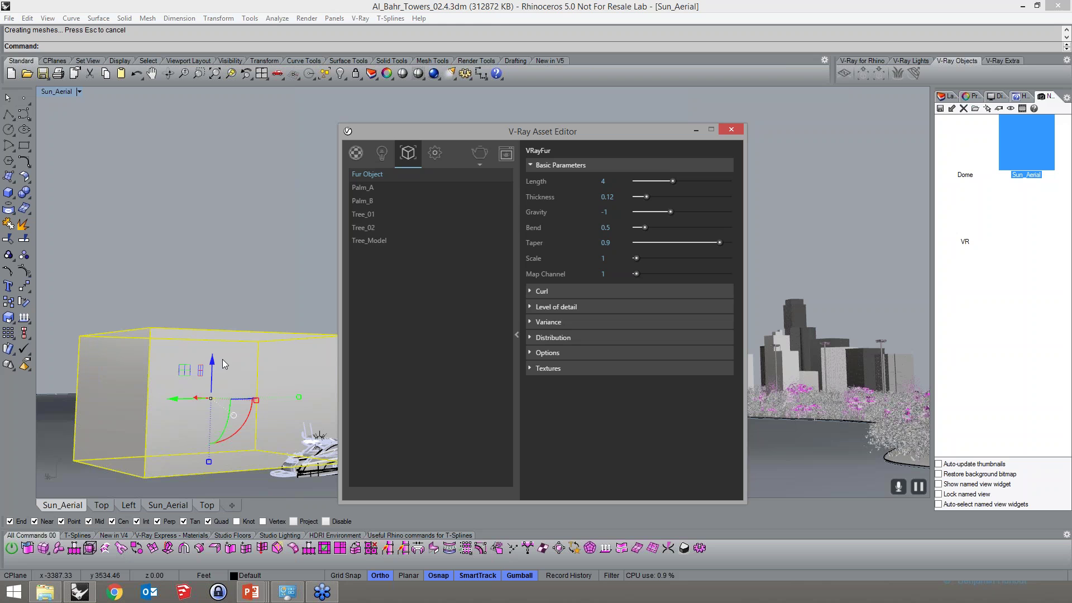
key("Delete")
Start an interactive V-Ray render of the scene and dismiss its frame buffer window
left_click(481, 166)
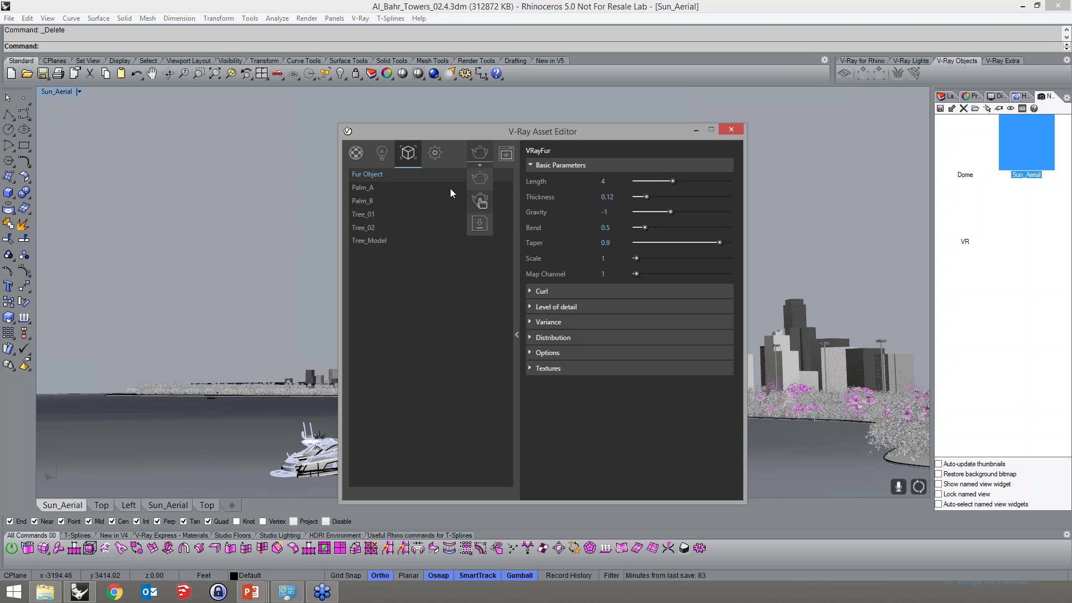
left_click(480, 201)
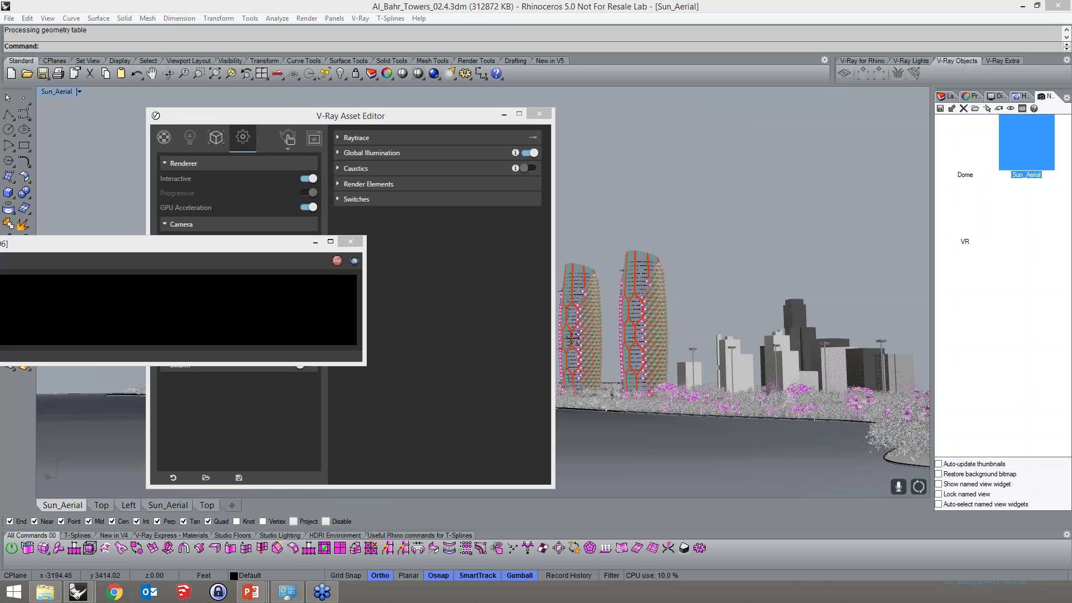
left_click(265, 246)
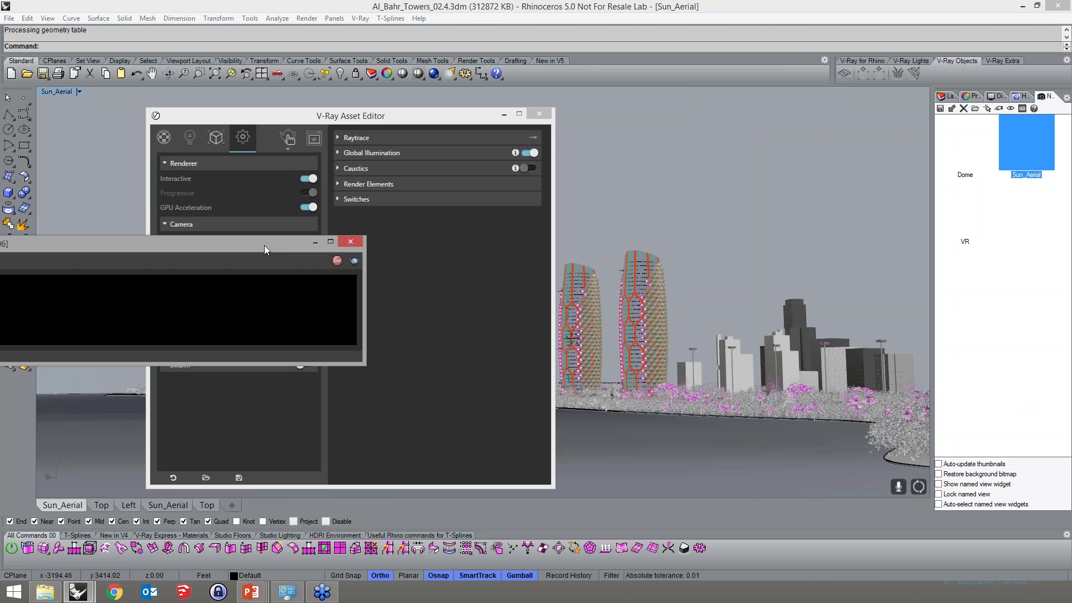
left_click_drag(77, 249, 0, 249)
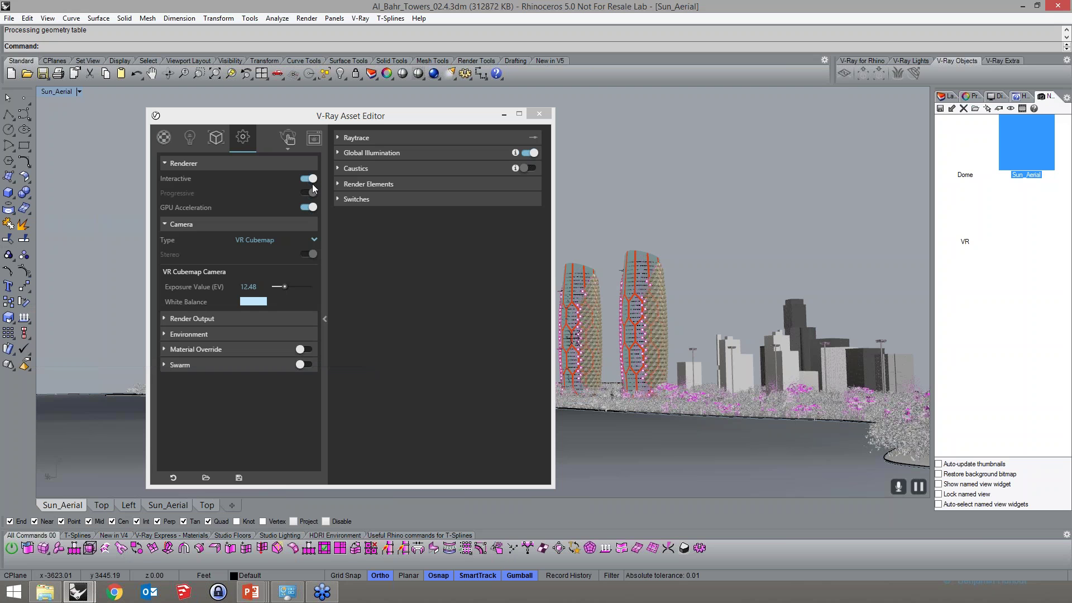
Set the camera type to Standard with interactive rendering on and GPU acceleration off
left_click(312, 179)
left_click(273, 255)
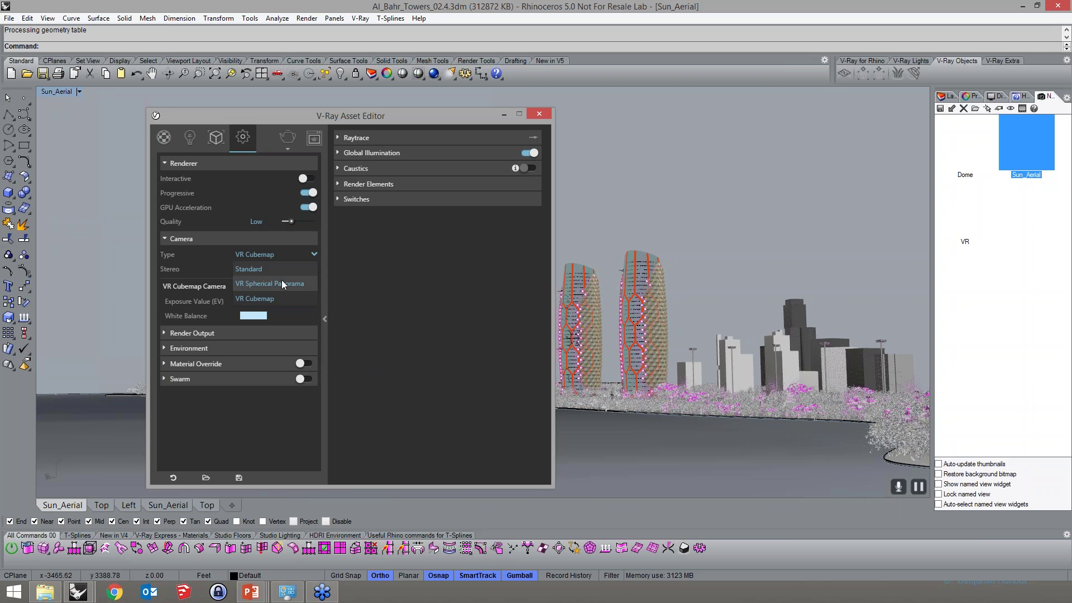
left_click(249, 269)
left_click(310, 178)
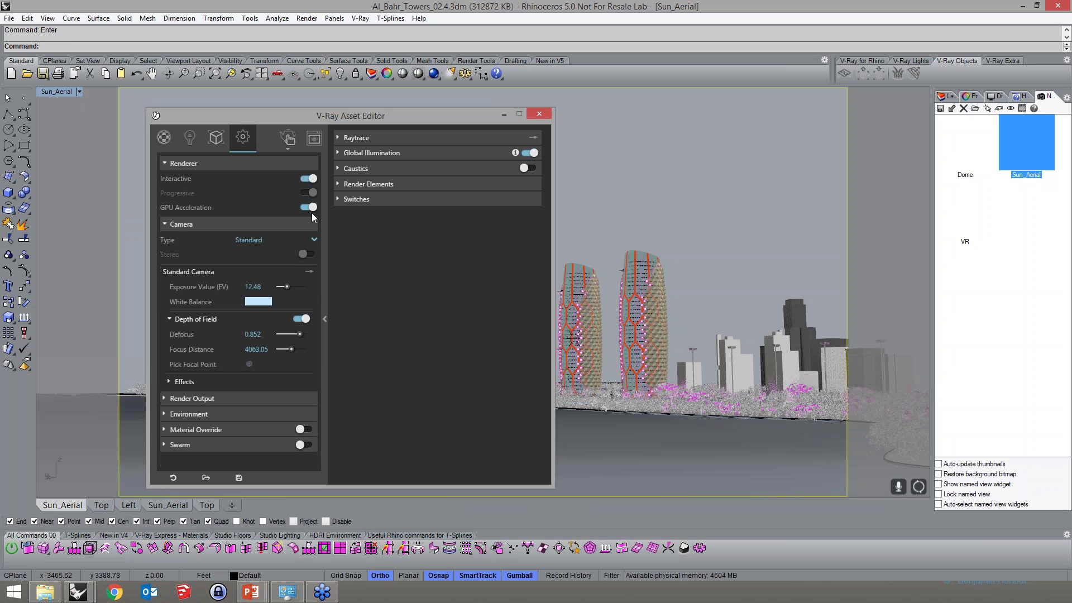
left_click(307, 208)
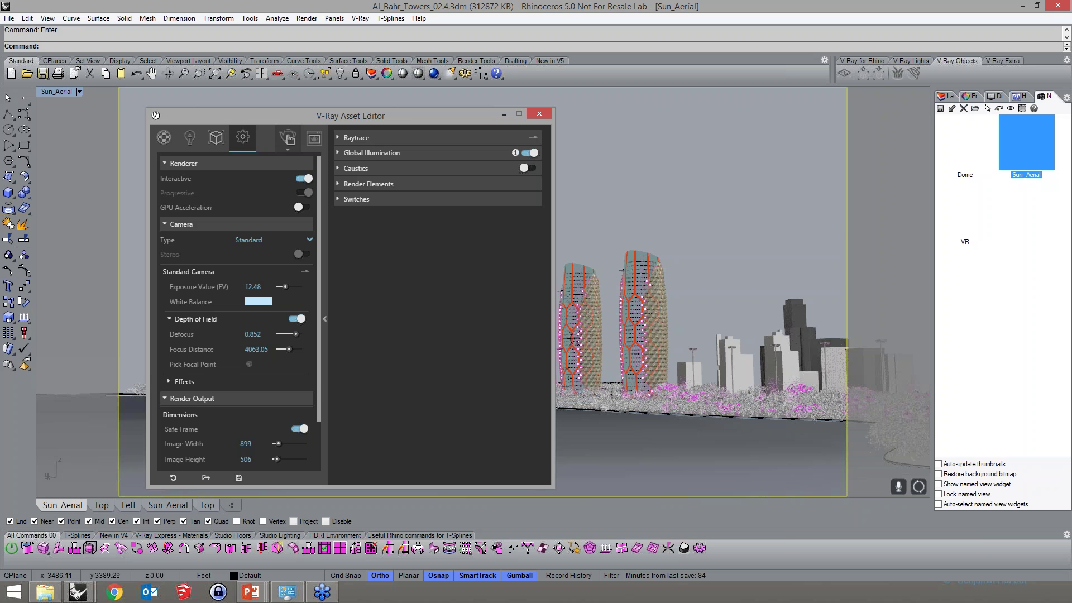
Start an interactive render of the Sun_Aerial view and arrange the frame buffer and Asset Editor so both can be used
left_click(288, 137)
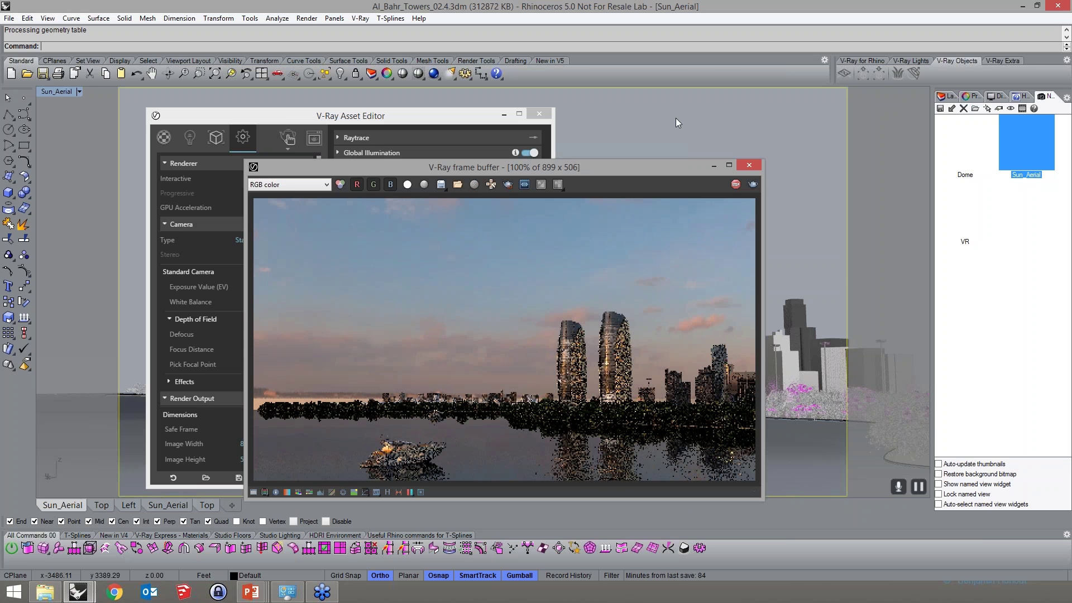
left_click_drag(431, 174, 675, 118)
left_click_drag(414, 121, 230, 78)
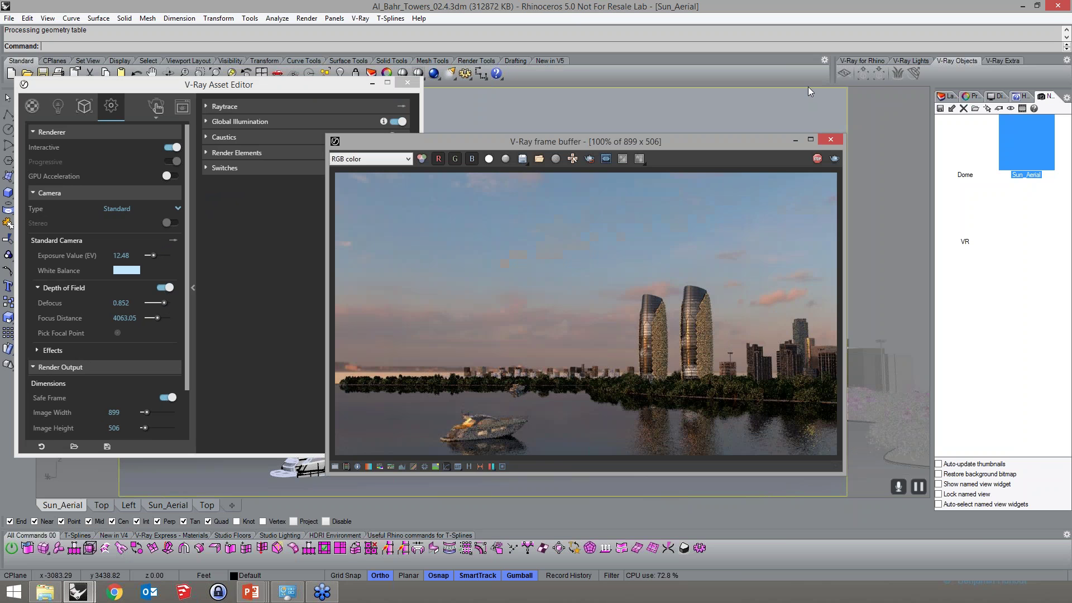
Disable the V-Ray Dome Light and review the Rhino Document Sun's sky models, keeping Hosek et al
left_click(62, 109)
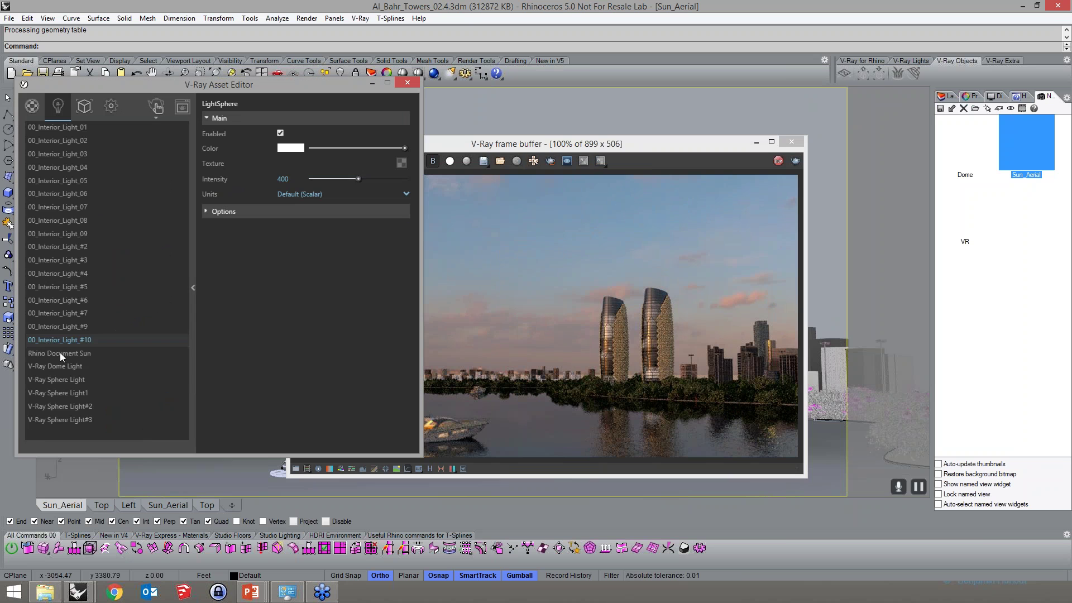
left_click(68, 367)
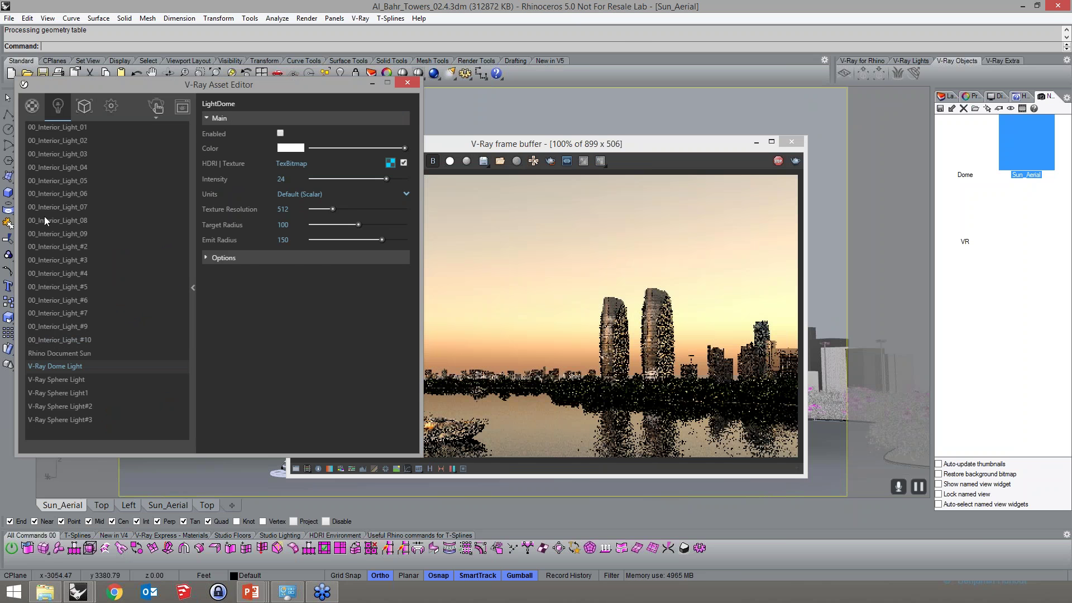
left_click(97, 353)
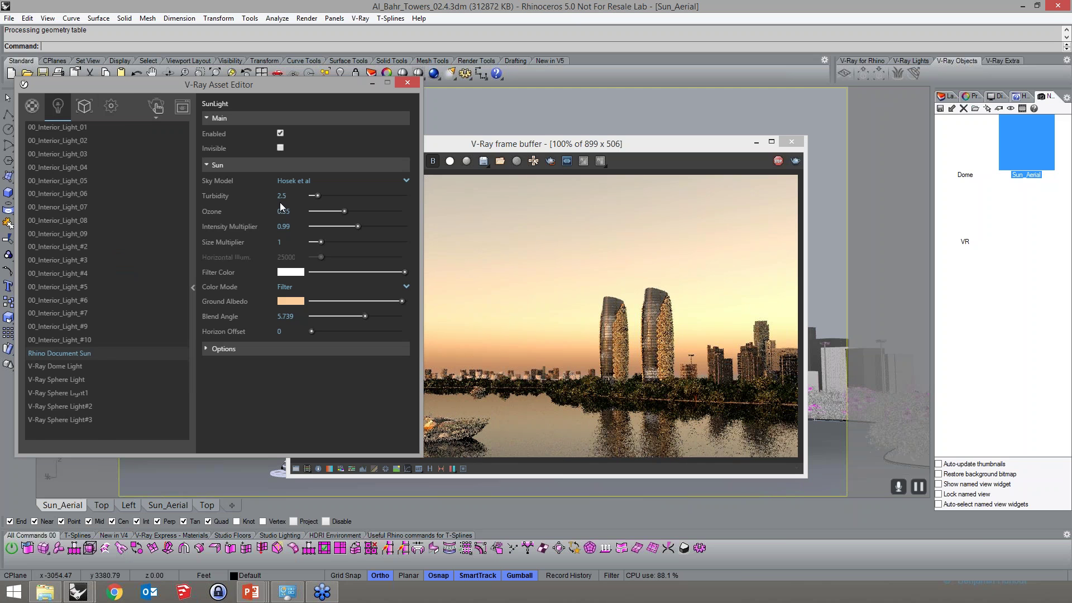
left_click(404, 180)
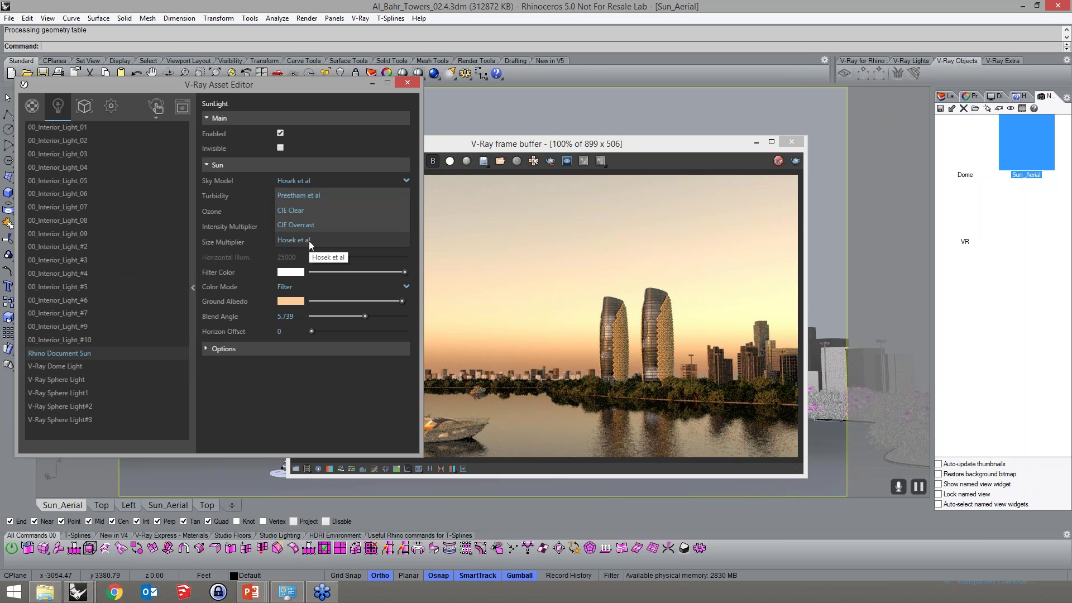
left_click(400, 181)
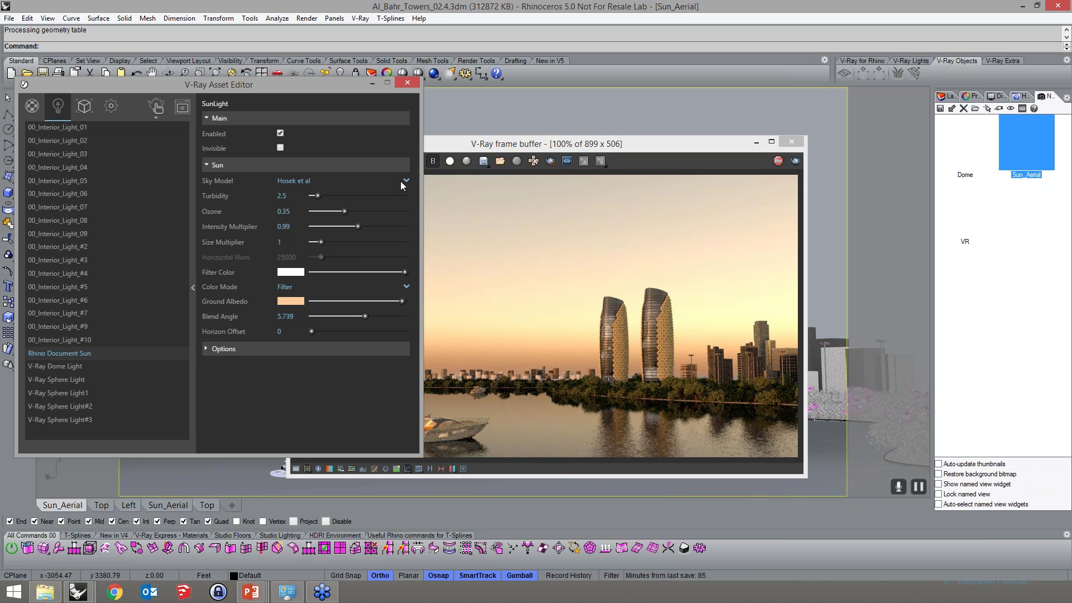
Examine the Sky texture used for the environment background and its available texture types, and return to the lights list
left_click(109, 109)
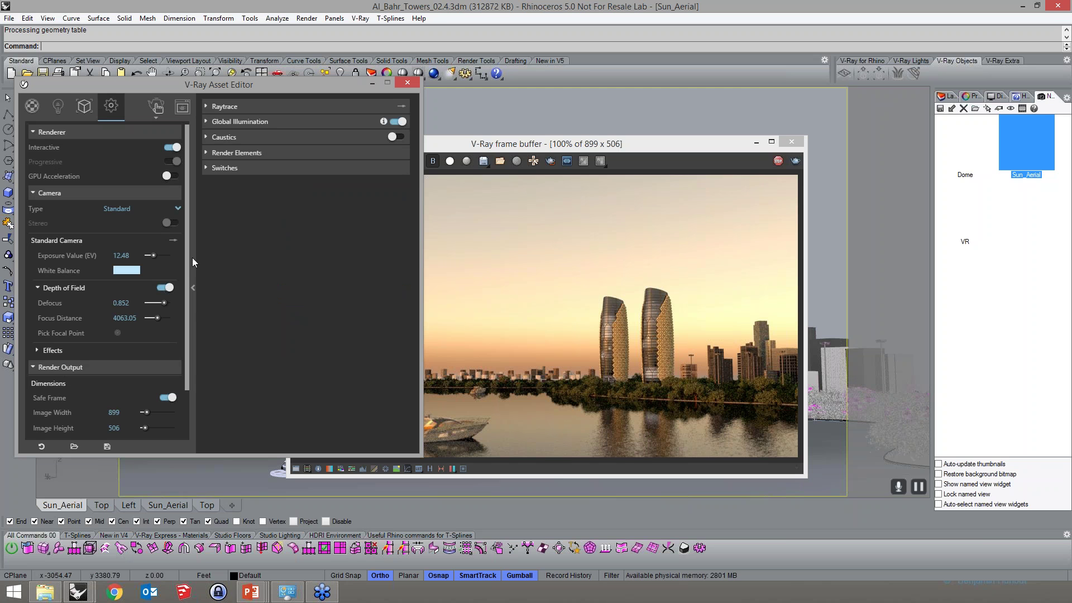
scroll(189, 266, "down", 3)
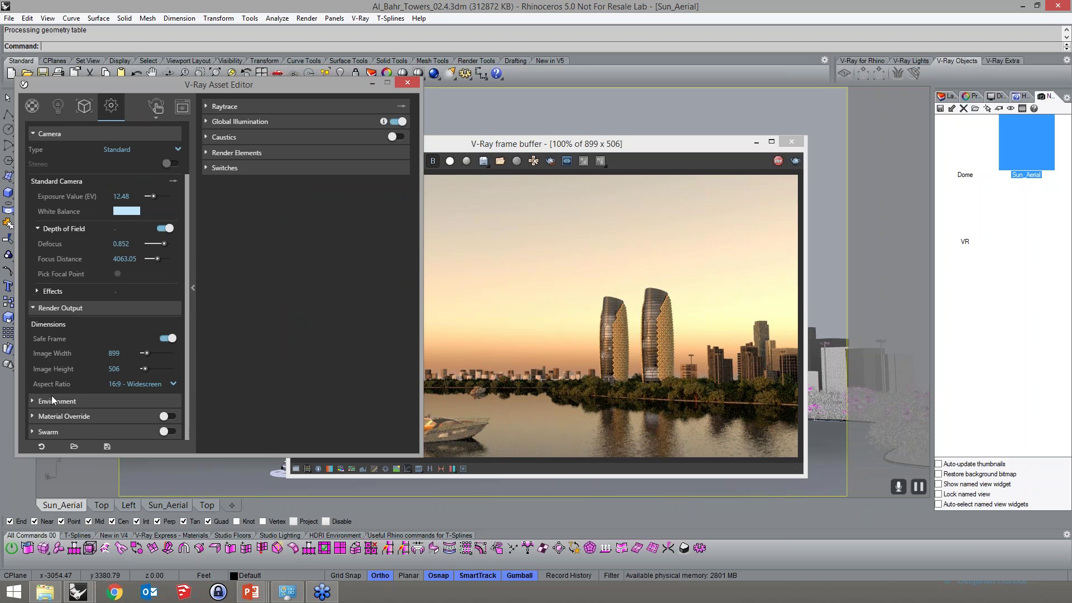
left_click(53, 398)
scroll(92, 407, "down", 2)
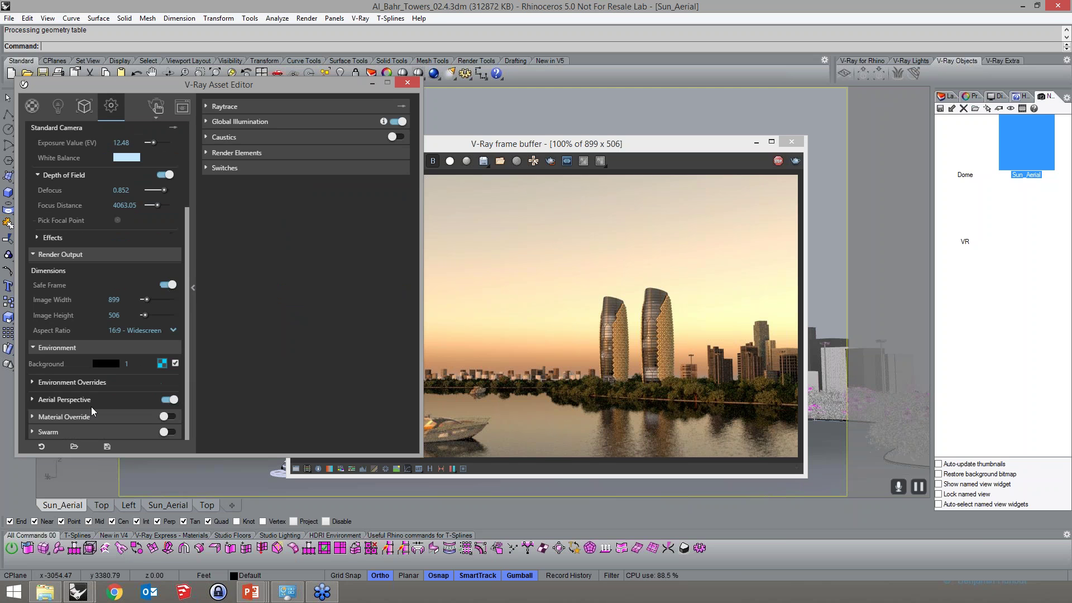
left_click(204, 227)
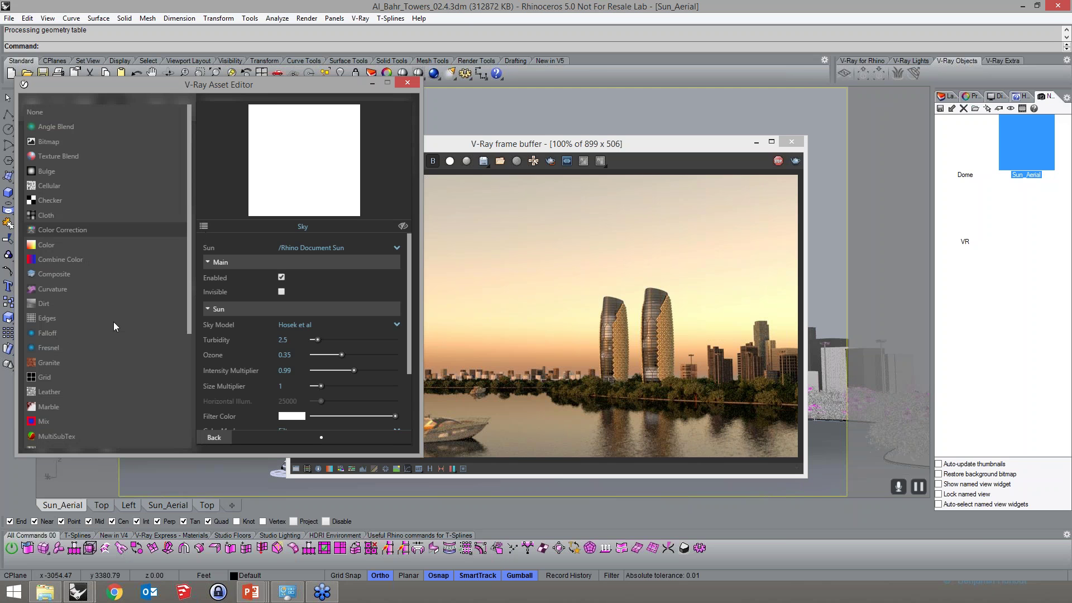
scroll(89, 340, "down", 4)
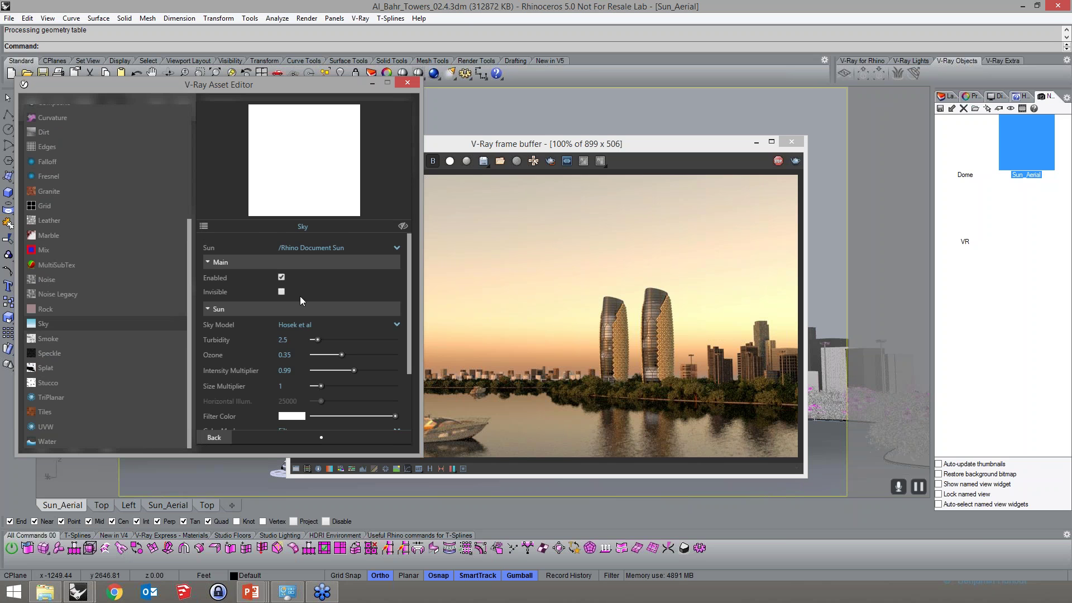
left_click(213, 438)
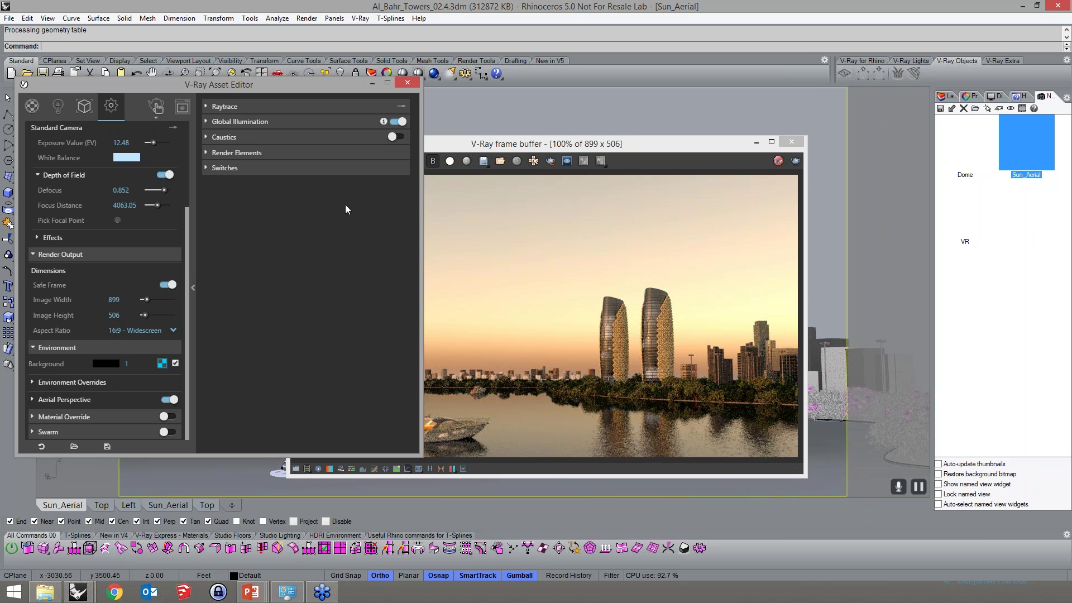
left_click(58, 107)
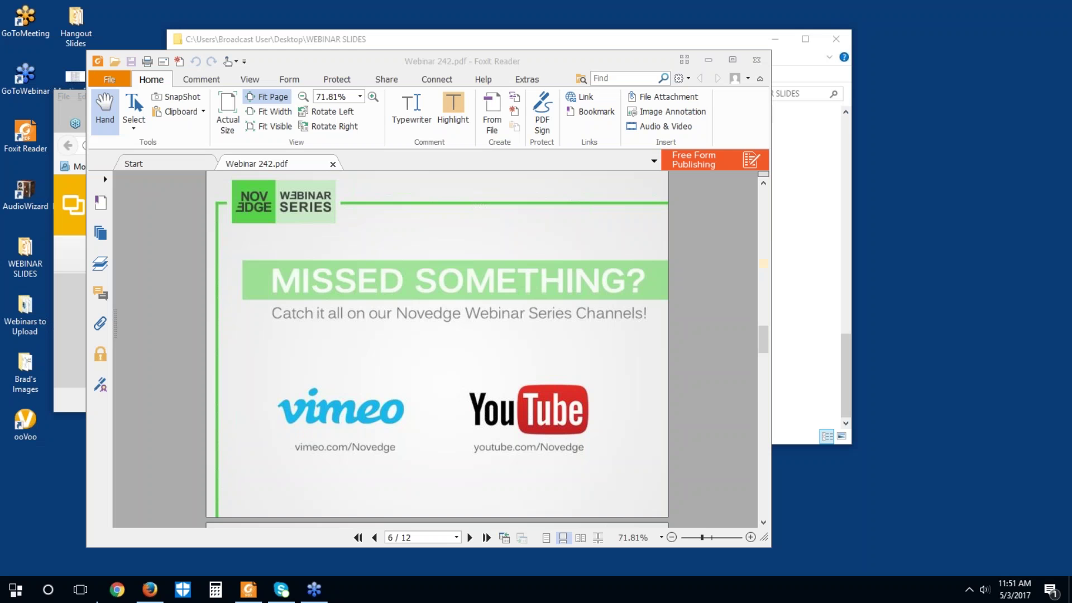
Switch to Foxit Reader and show the Webinar 242.pdf slides full screen
key("F11")
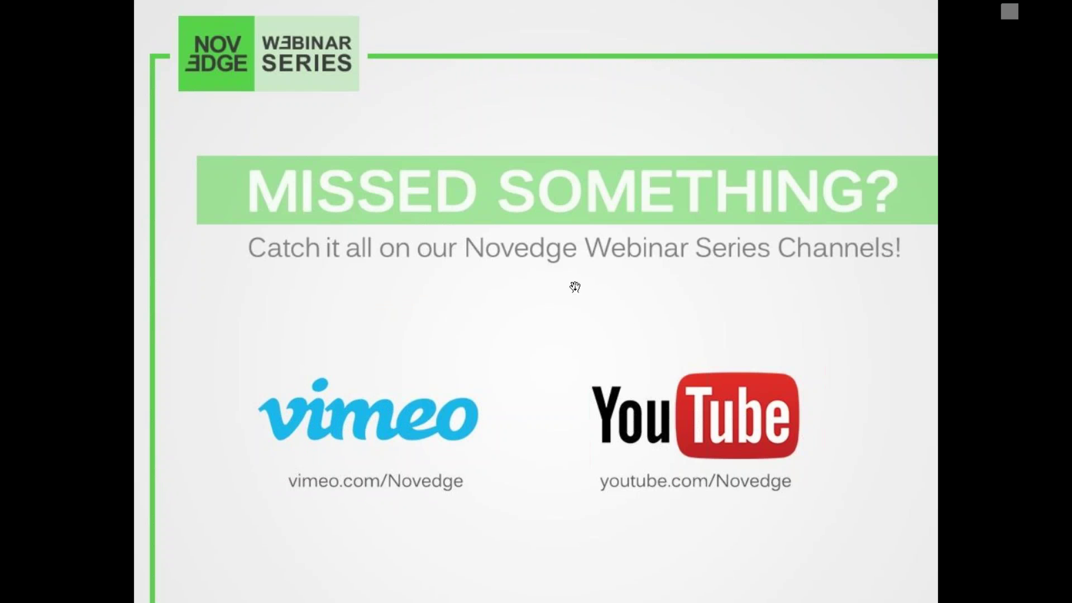